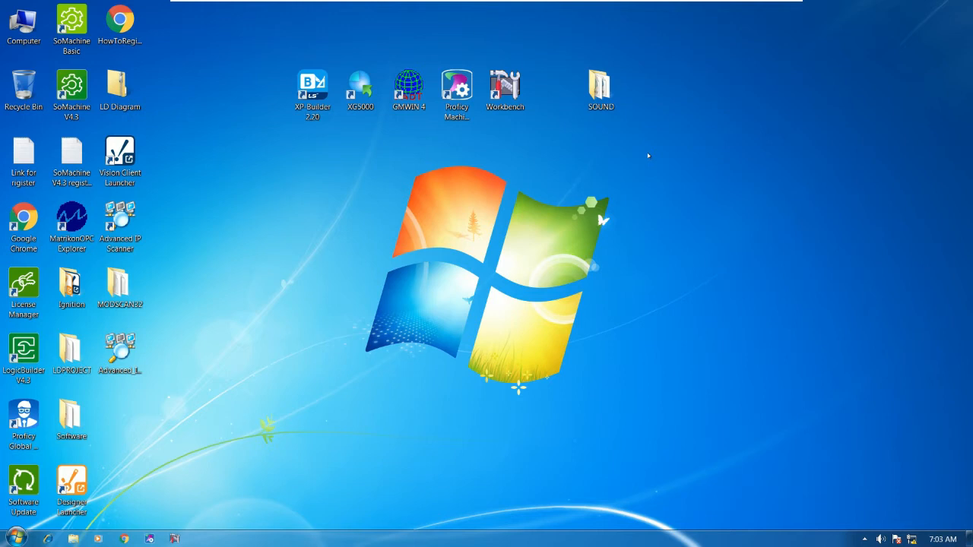
Check the system volume, then open the SOUND folder in a restored window.
mouse_move(598, 88)
left_mouse_down()
mouse_move(617, 148)
mouse_move(608, 154)
mouse_move(591, 91)
mouse_move(600, 87)
left_mouse_up()
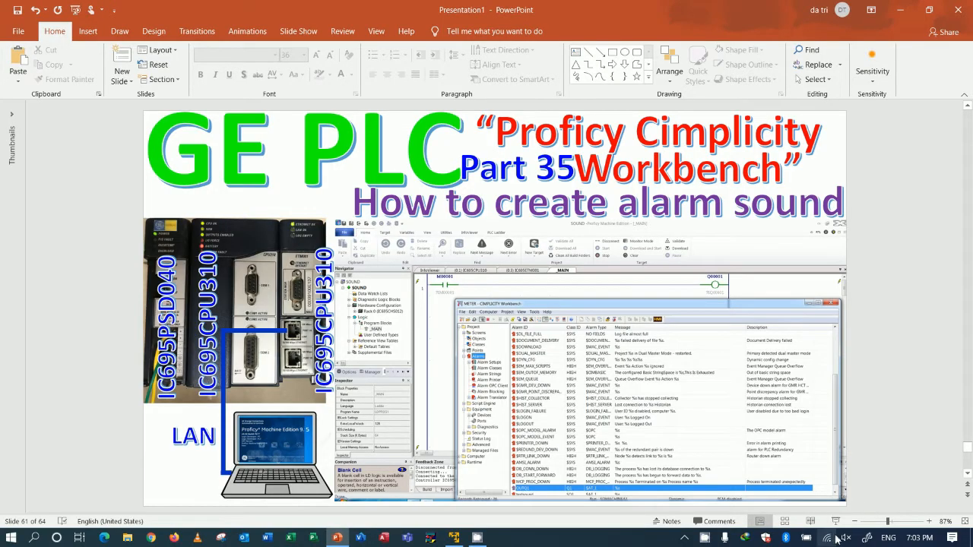
left_click(845, 538)
left_click(840, 430)
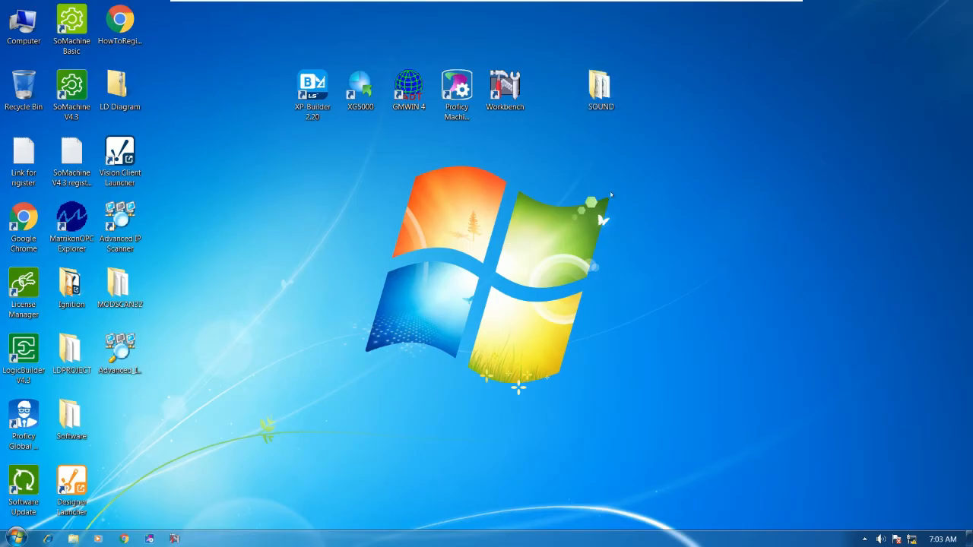
double_click(600, 90)
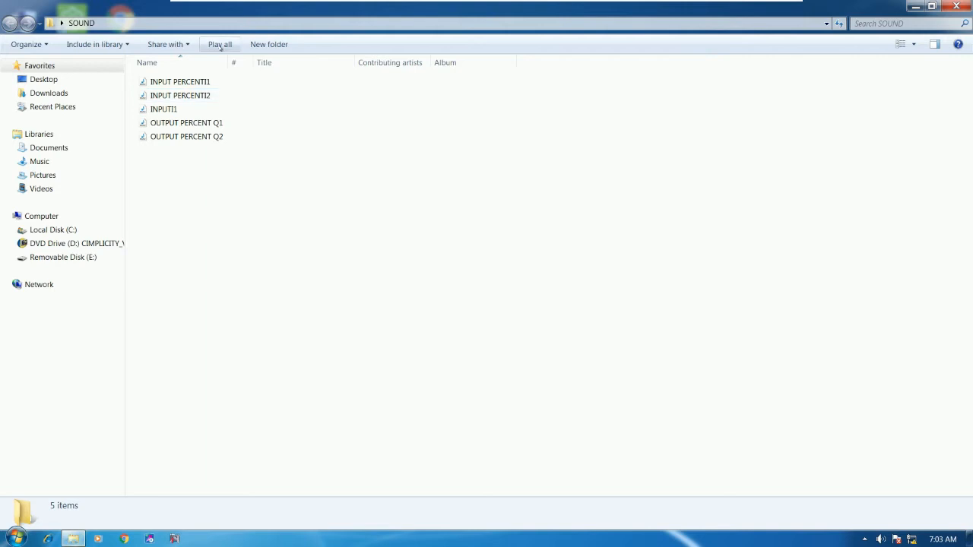
left_click_drag(248, 11, 524, 149)
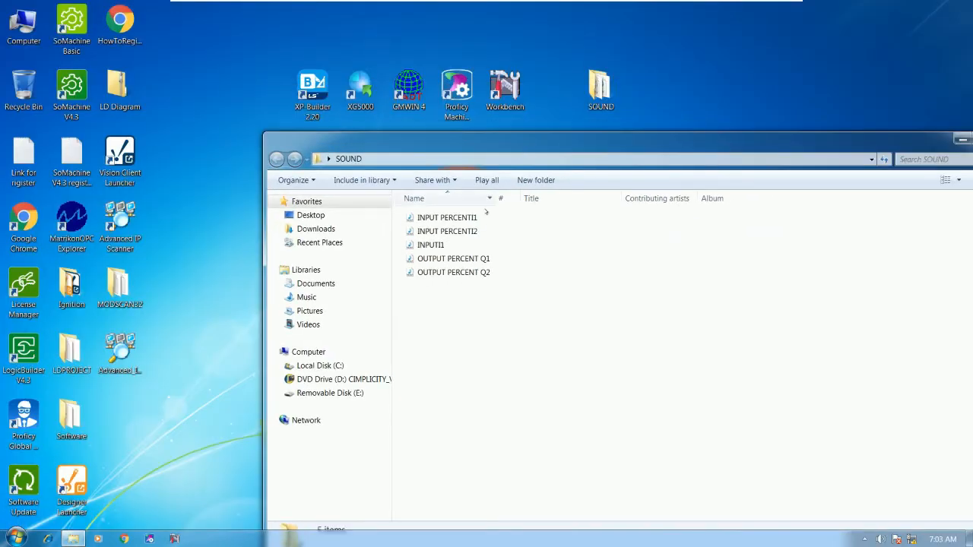
Confirm in INPUT PERCENTI1's properties that its file type is Wave Sound (.wav).
left_click(468, 218)
right_click(450, 216)
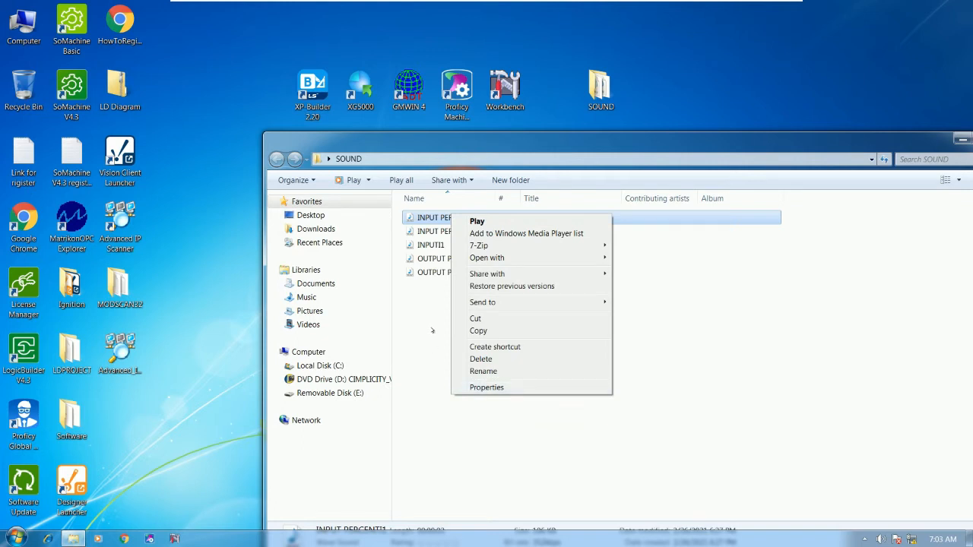
left_click(483, 388)
left_click_drag(600, 224, 684, 222)
left_click_drag(638, 289, 652, 289)
left_click(657, 288)
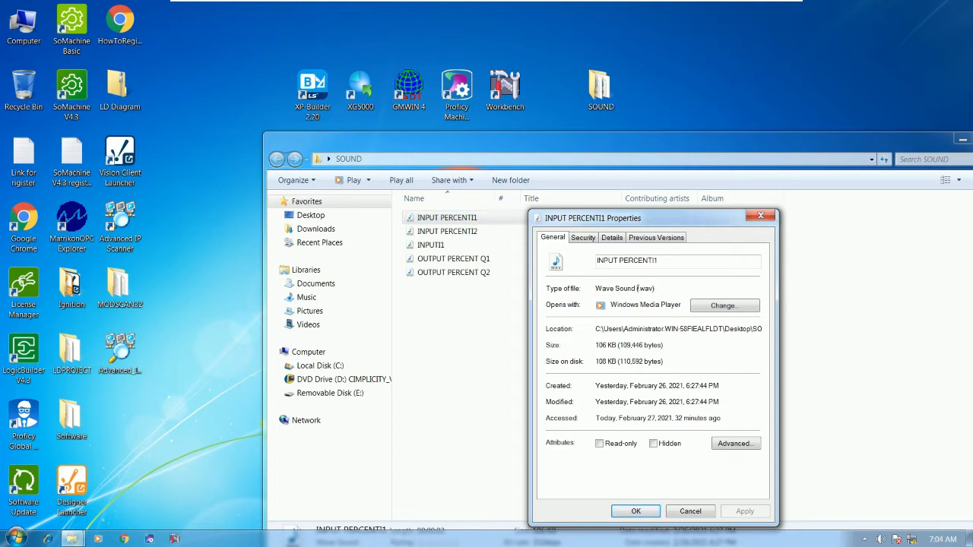
left_click_drag(638, 288, 654, 289)
left_click(661, 286)
left_click(760, 215)
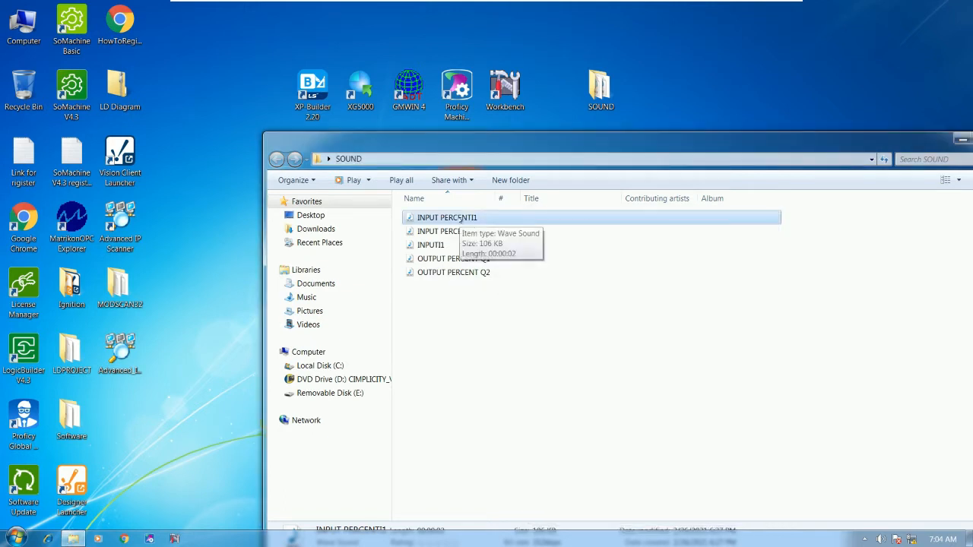
left_click(462, 317)
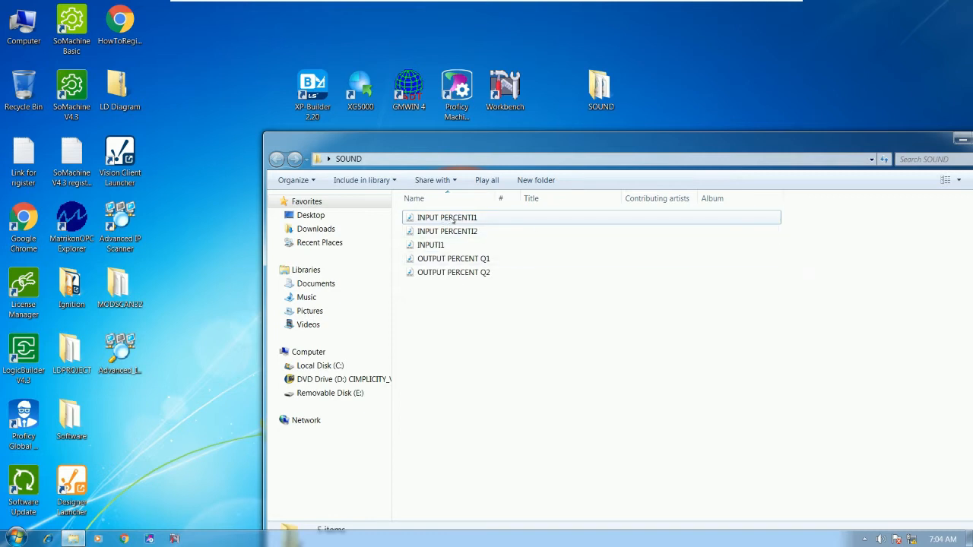
double_click(453, 218)
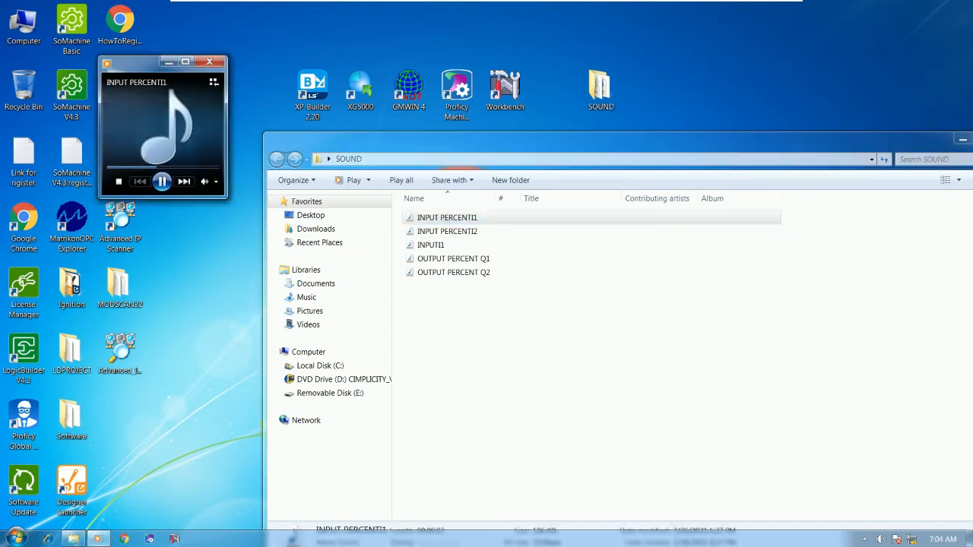
left_click(455, 234)
double_click(459, 235)
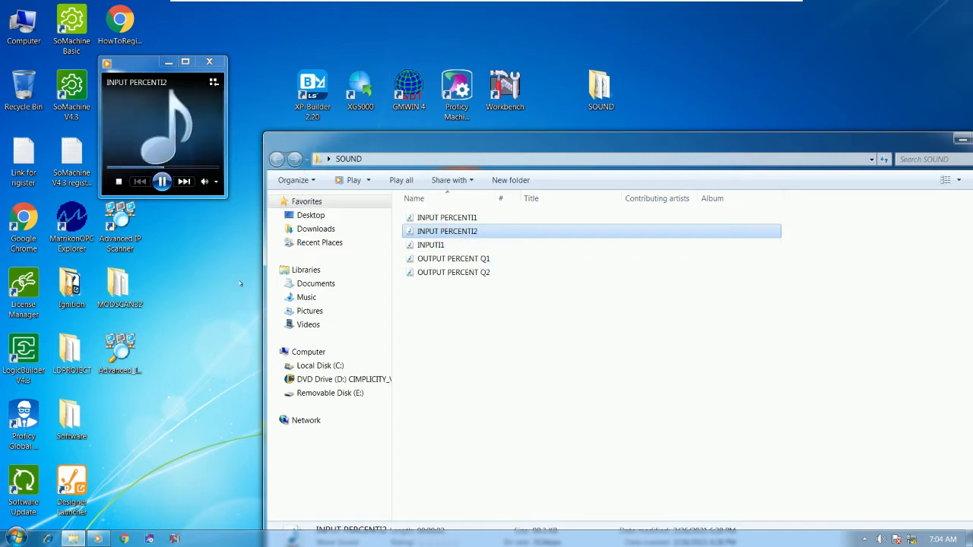
double_click(437, 246)
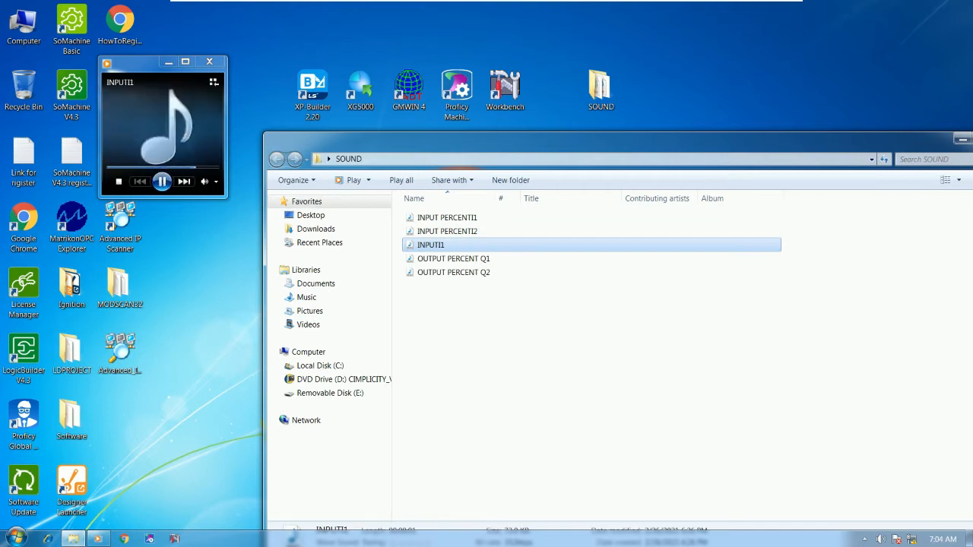
left_click_drag(452, 259, 163, 133)
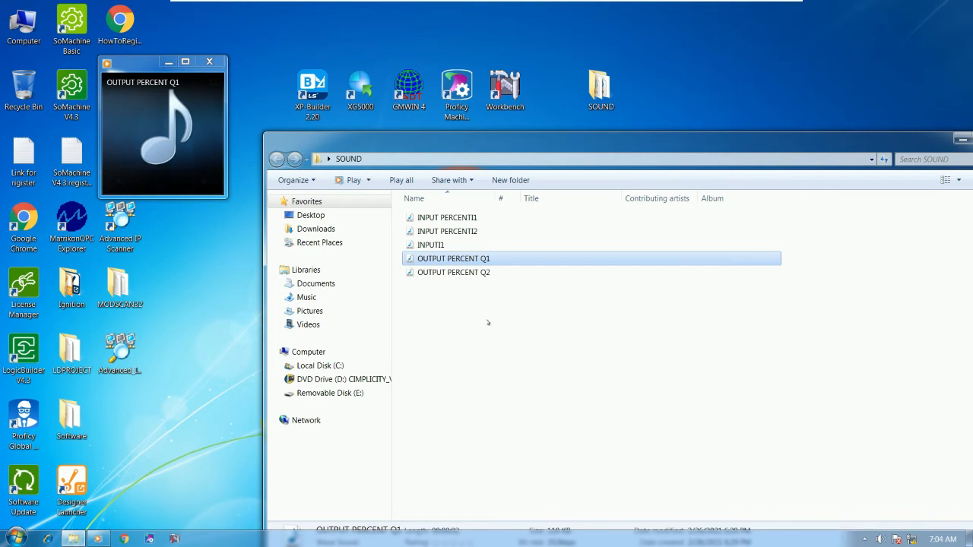
left_click_drag(452, 272, 200, 165)
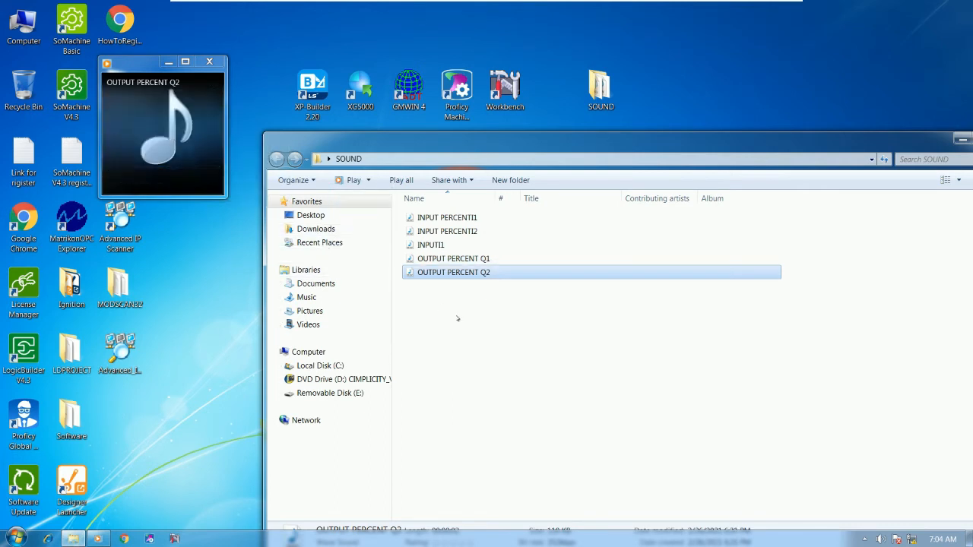
mouse_move(154, 77)
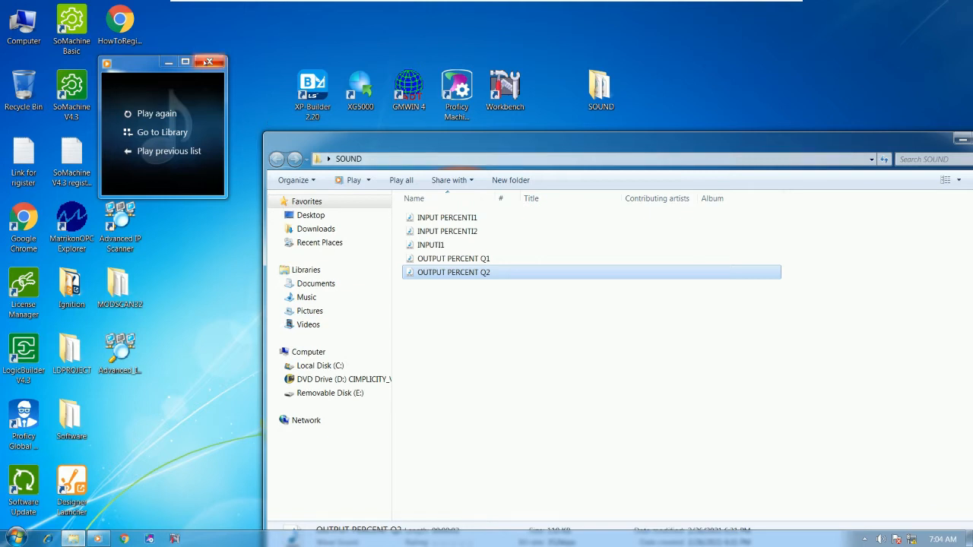
left_click(209, 61)
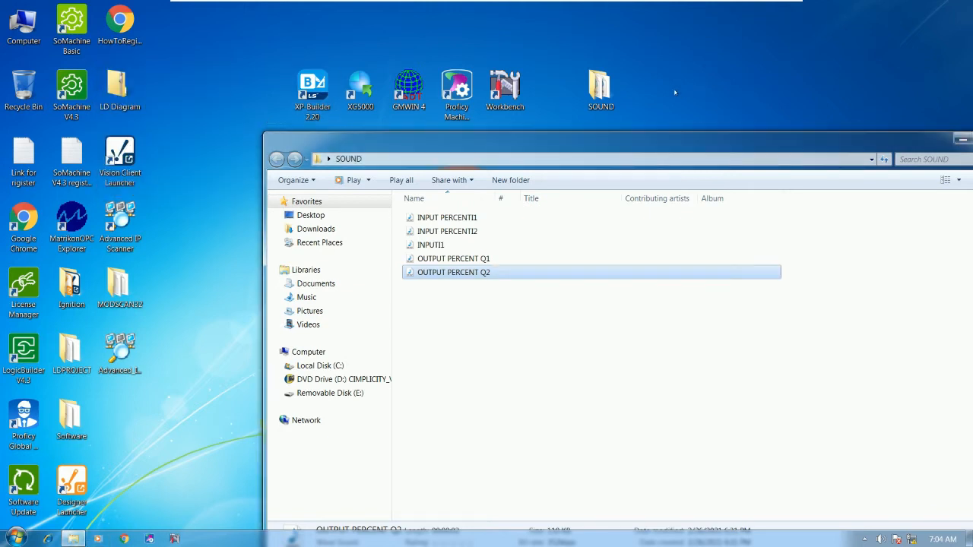
Recheck INPUT PERCENTI1's properties to confirm it is a .wav file.
left_click_drag(488, 302, 453, 215)
left_click(466, 315)
right_click(469, 217)
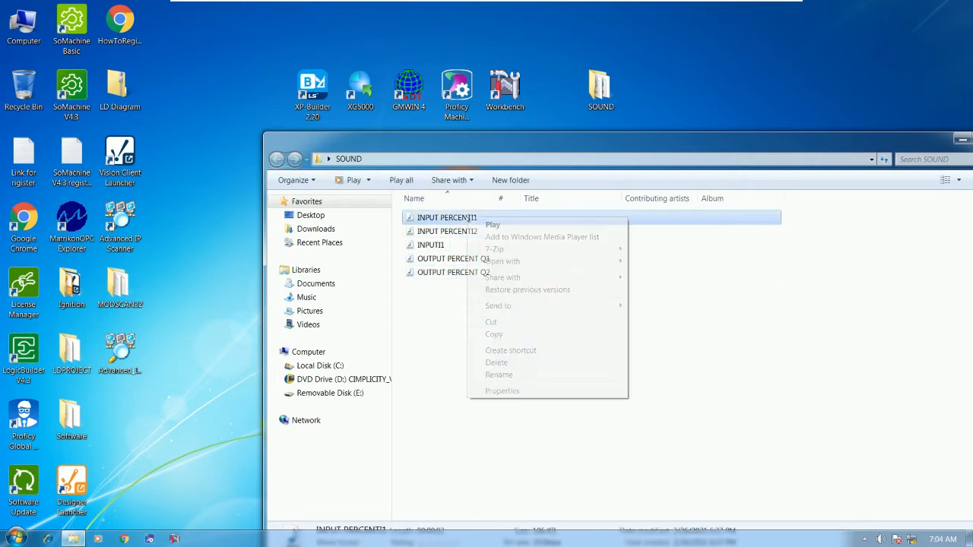
left_click(498, 392)
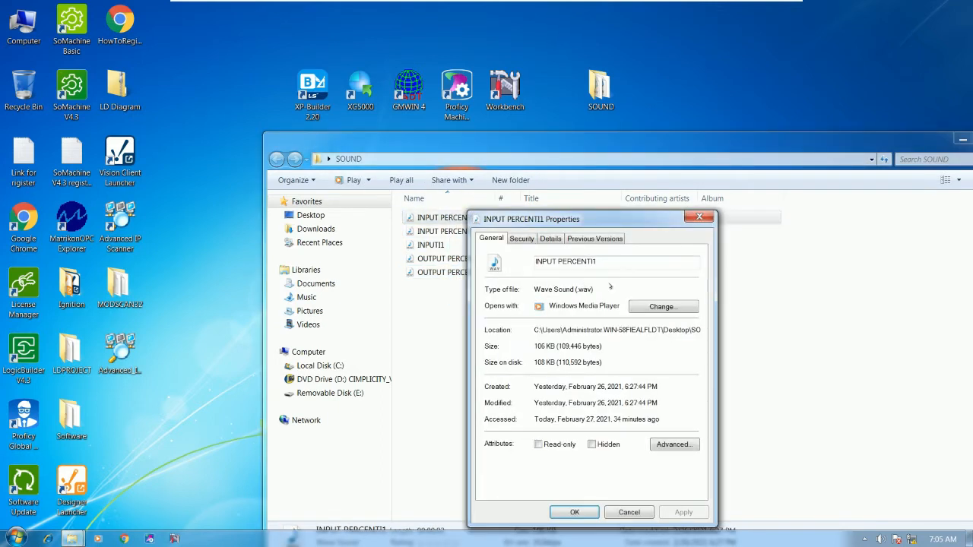
left_click_drag(577, 289, 592, 289)
left_click(699, 218)
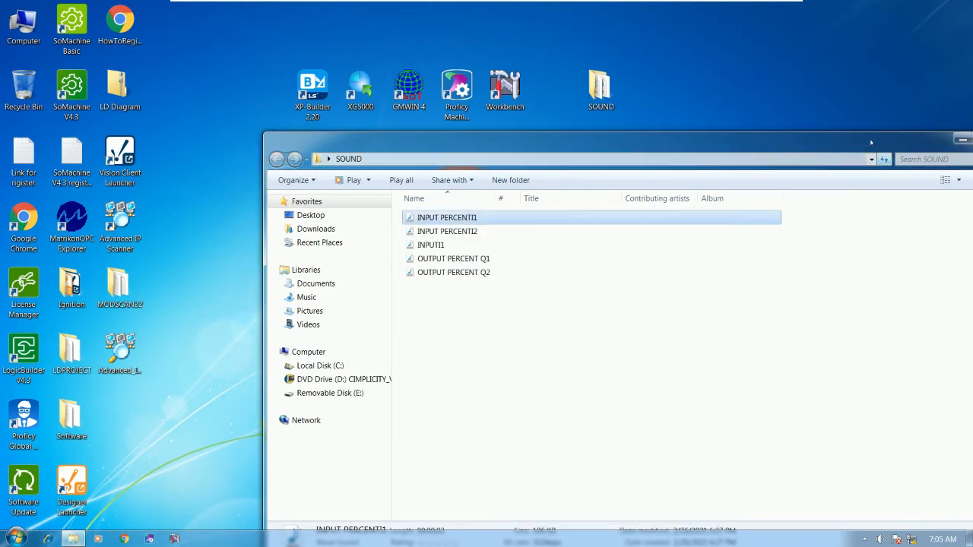
Close the SOUND folder and launch Proficy Machine Edition from the desktop shortcut.
left_click_drag(425, 141, 236, 145)
left_click(814, 142)
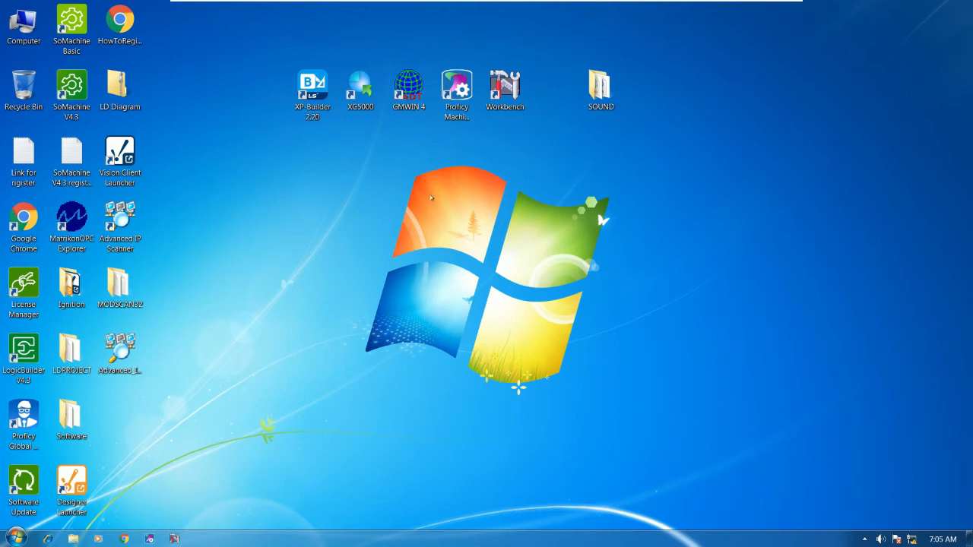
left_click(457, 91)
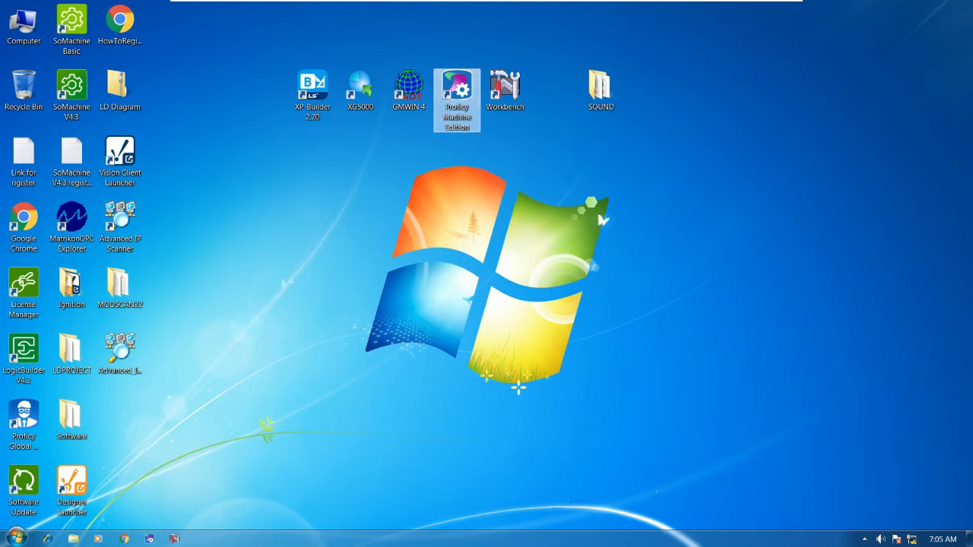
left_click(540, 332)
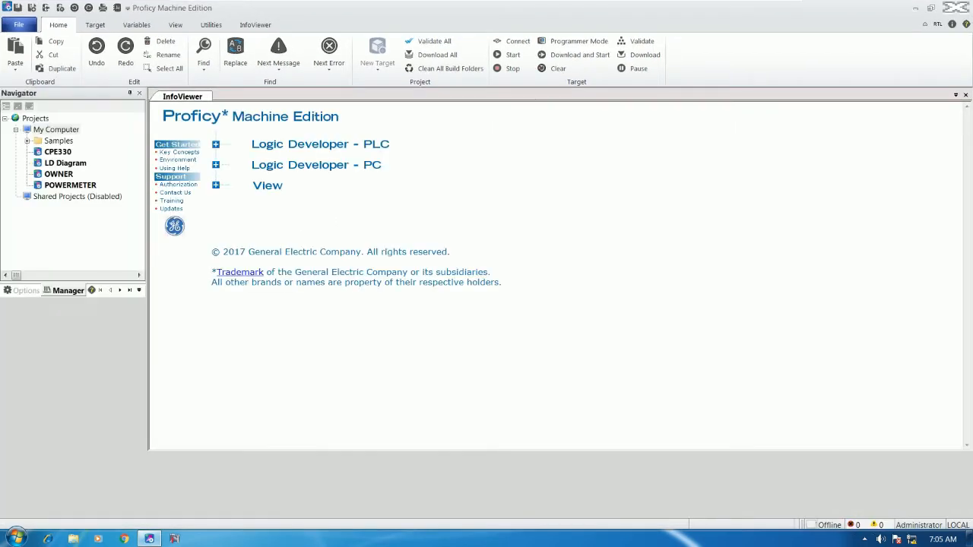
Create a new project named SOUND_SYSTME from the Empty Project template.
right_click(80, 130)
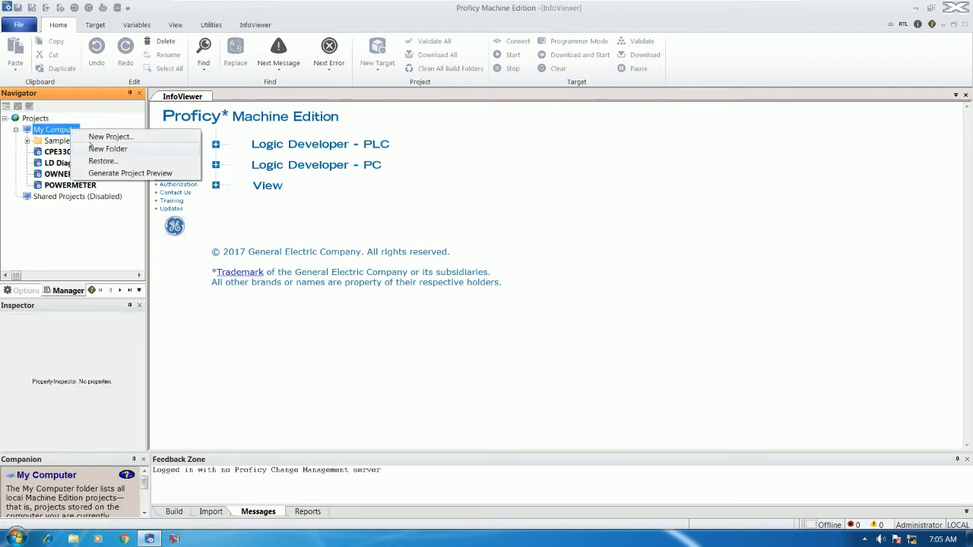
left_click(118, 137)
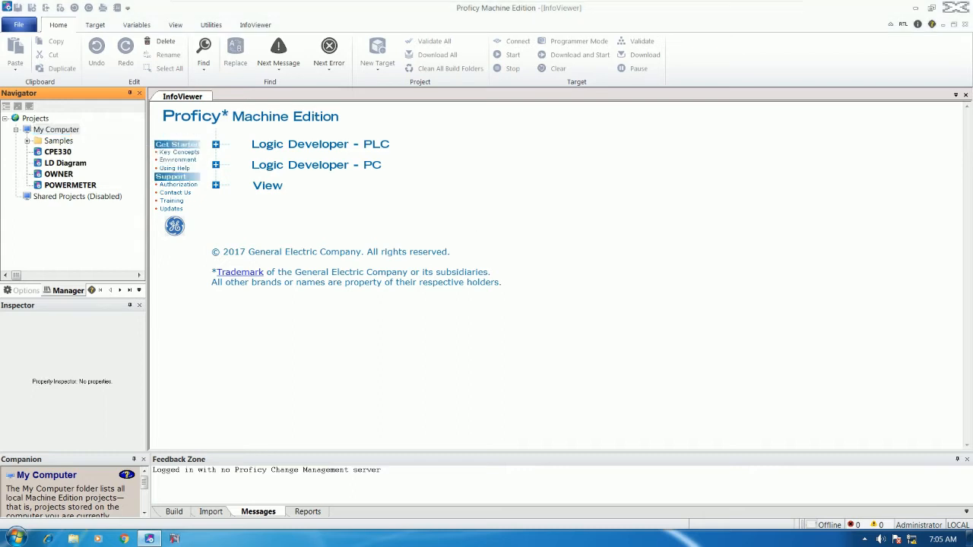
type("SOUND")
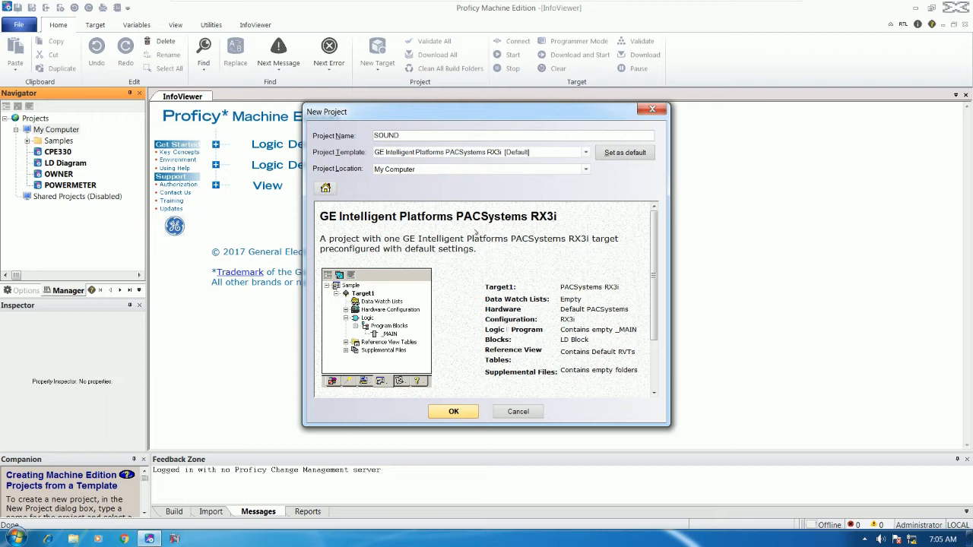
type("_SYSTME")
left_click(577, 152)
scroll(456, 179, "up", 1)
left_click(443, 171)
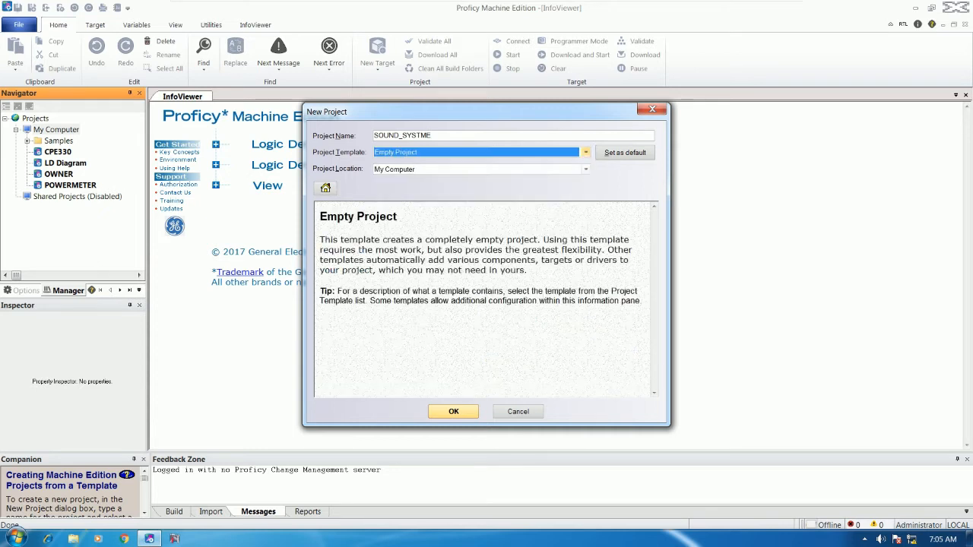
left_click(453, 411)
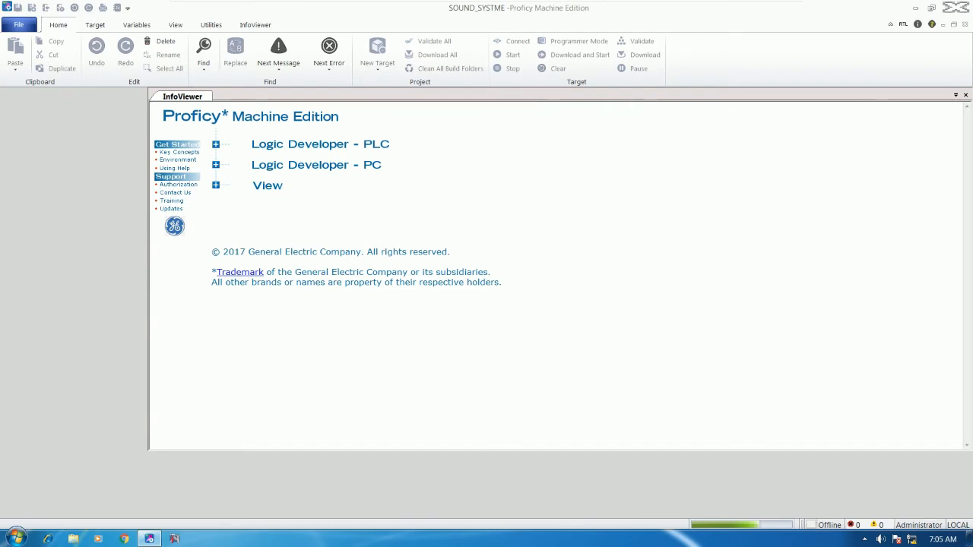
right_click(66, 120)
Add a PACSystems RX3i target to the project and name it SOUND_SYS.
mouse_move(104, 125)
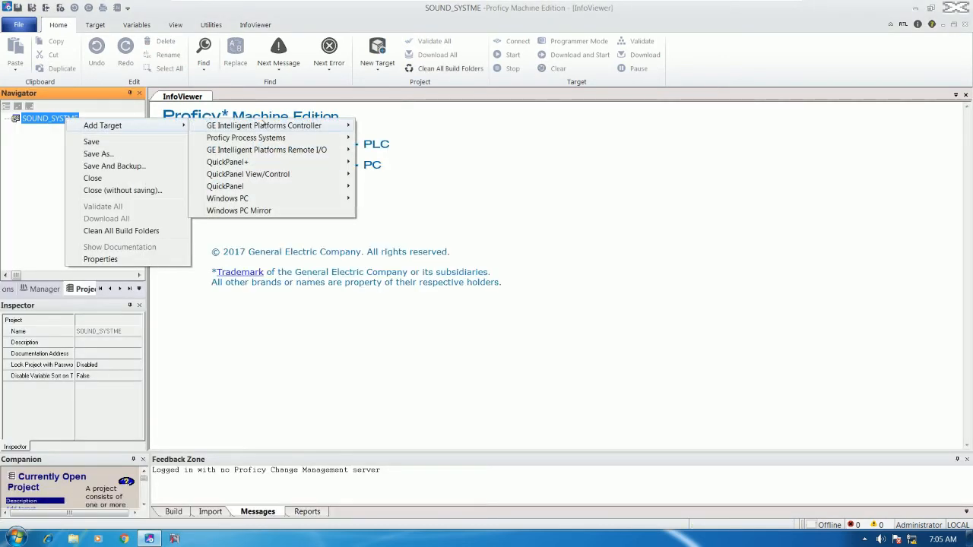
mouse_move(269, 125)
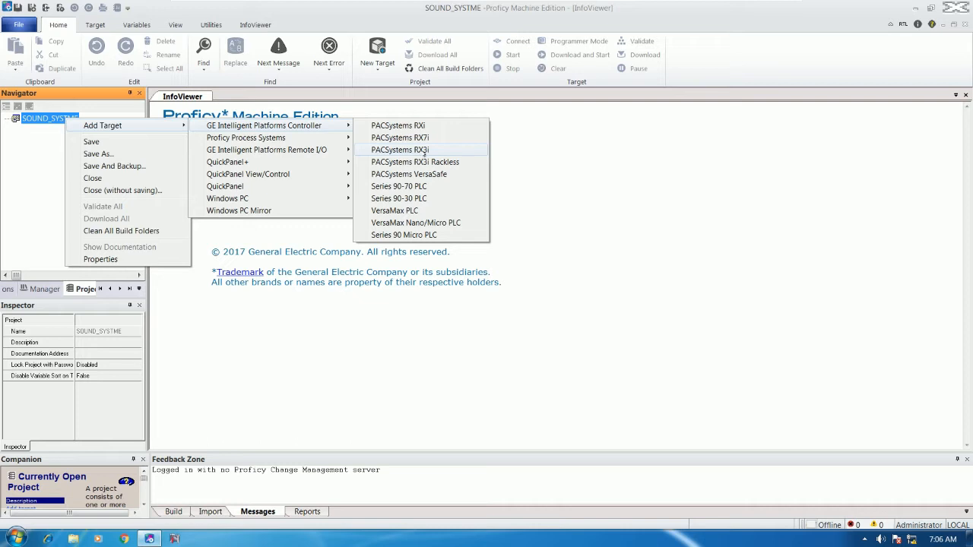
left_click(402, 150)
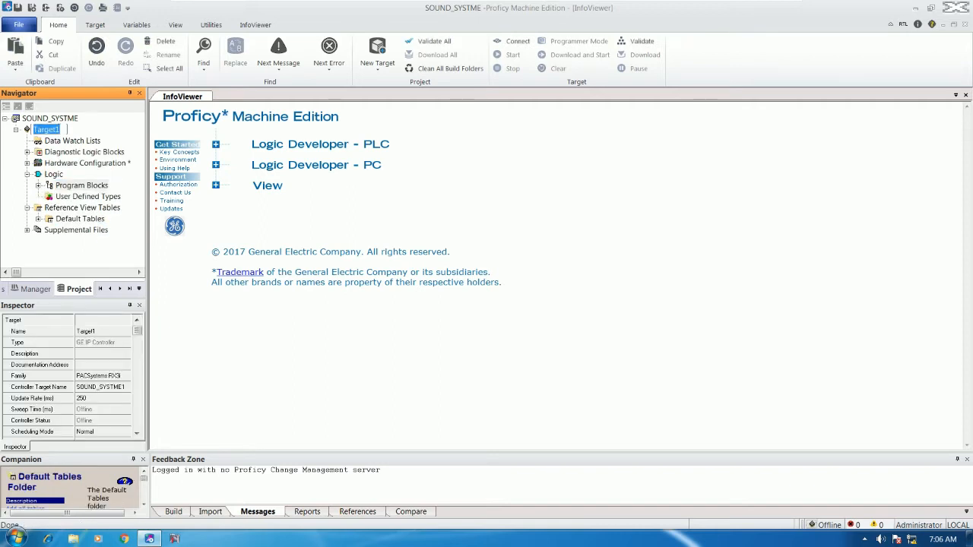
type("SOUND_SYS")
key("Return")
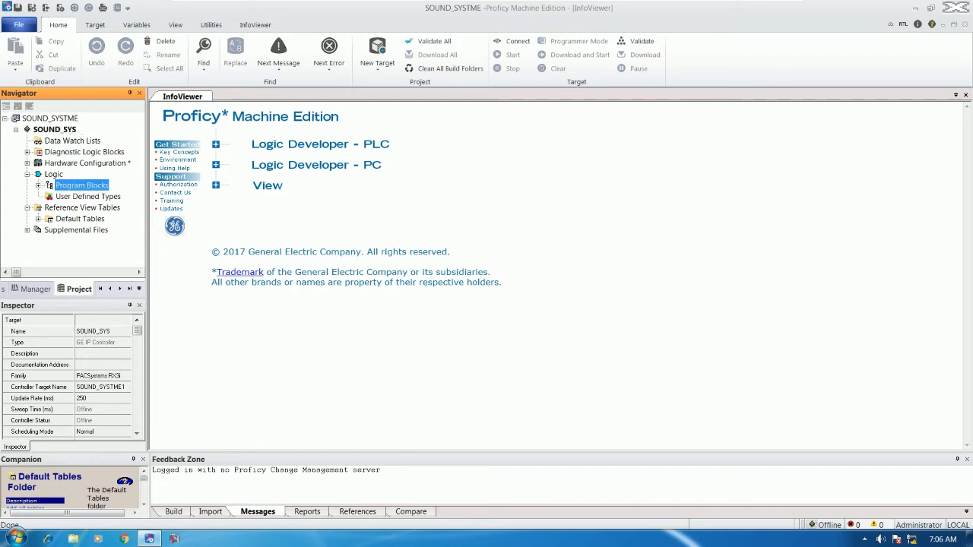
Expand Hardware Configuration and Rack 0, widen the Navigator, and inspect Slot 0 and Slot 1.
left_click(28, 163)
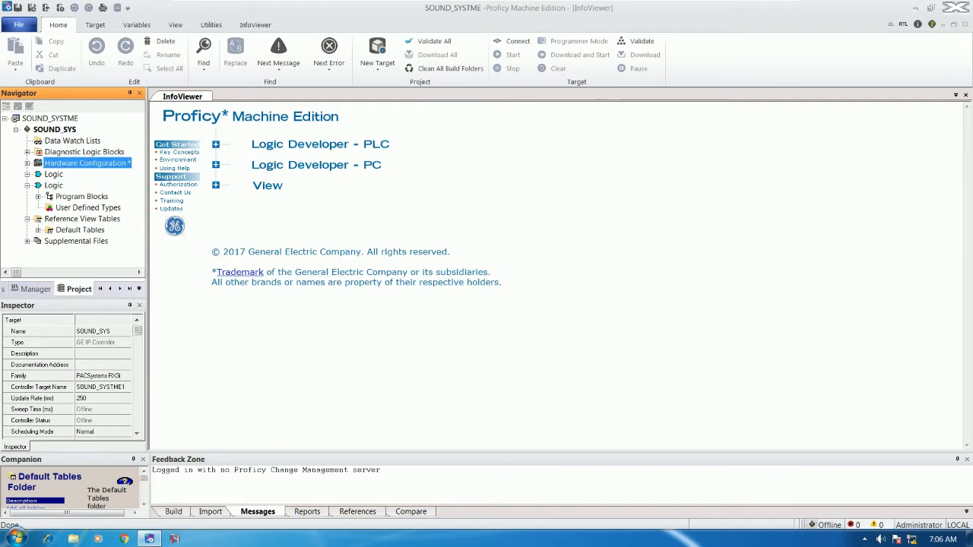
left_click(39, 175)
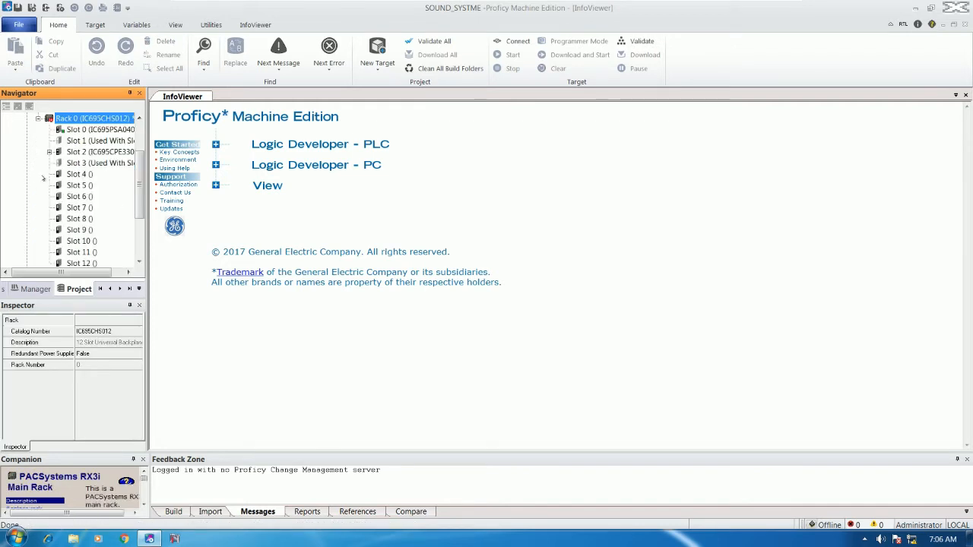
left_click_drag(148, 142, 168, 142)
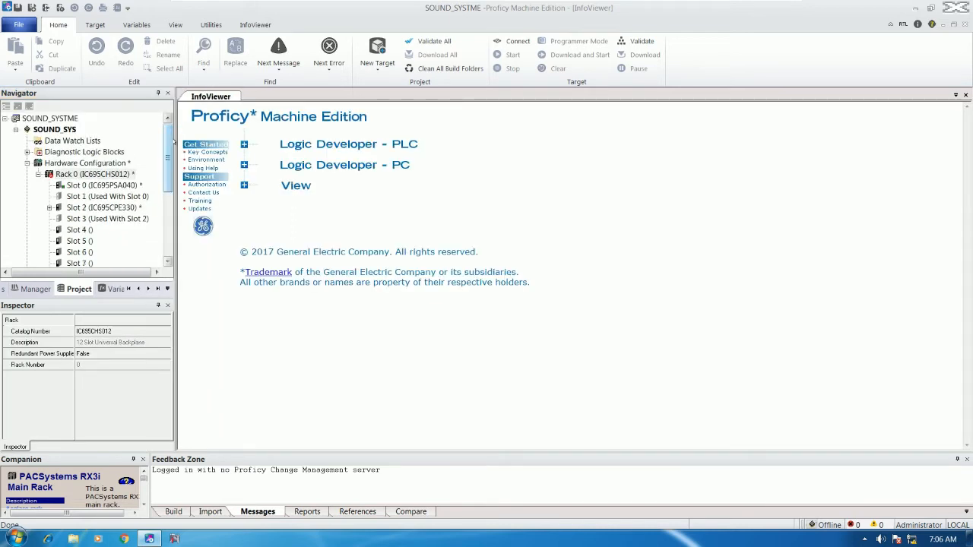
left_click(102, 186)
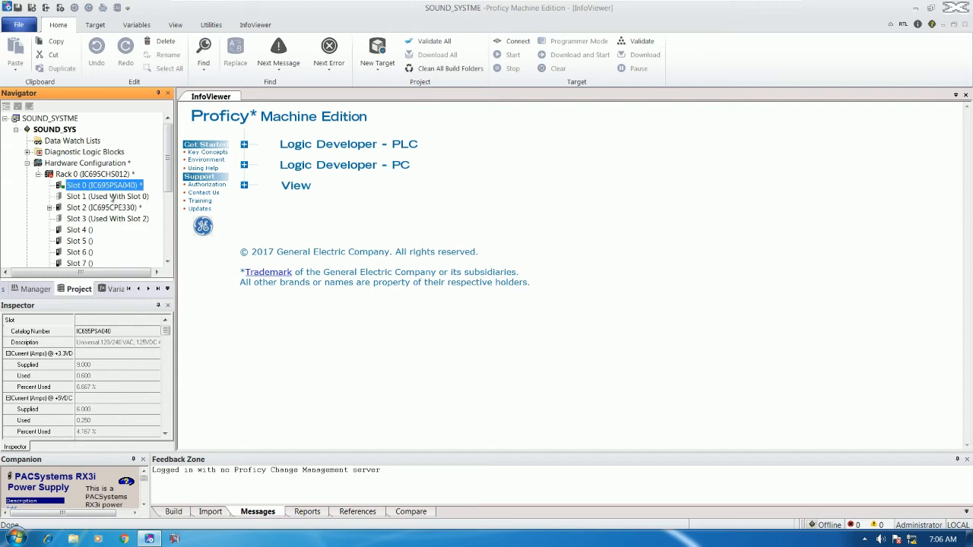
left_click(112, 197)
left_click(112, 187)
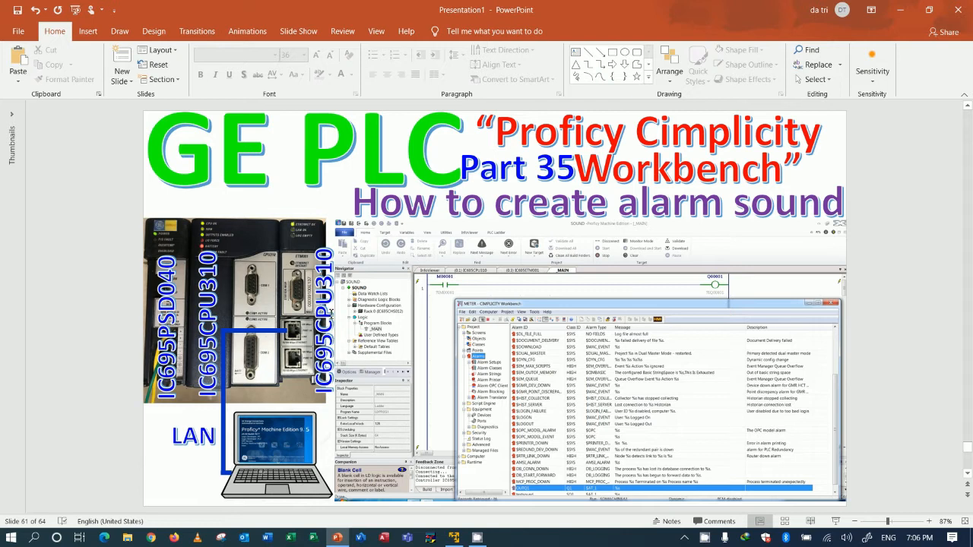
Change the third rotated module caption on the slide to IC695ETM001.
left_click(330, 311)
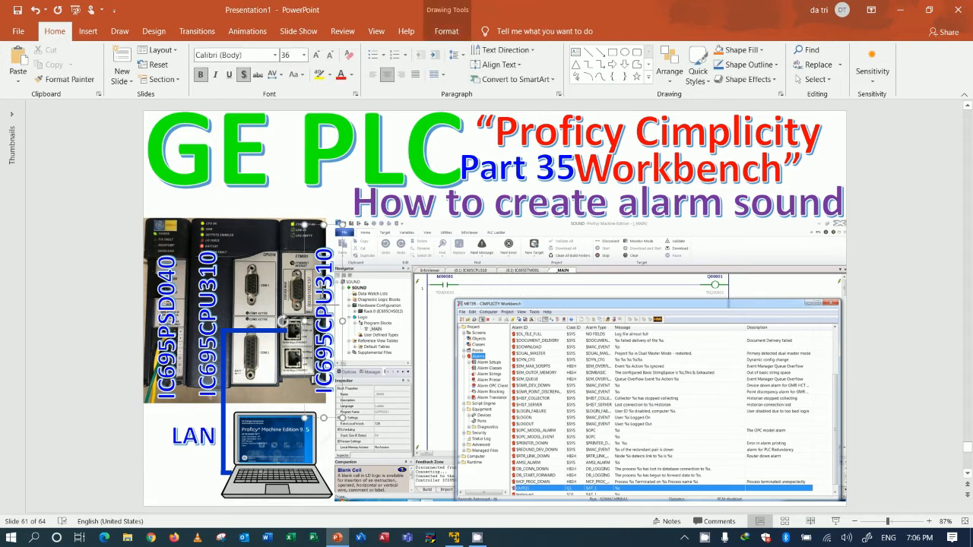
left_click_drag(415, 367, 415, 368)
type("IC695E")
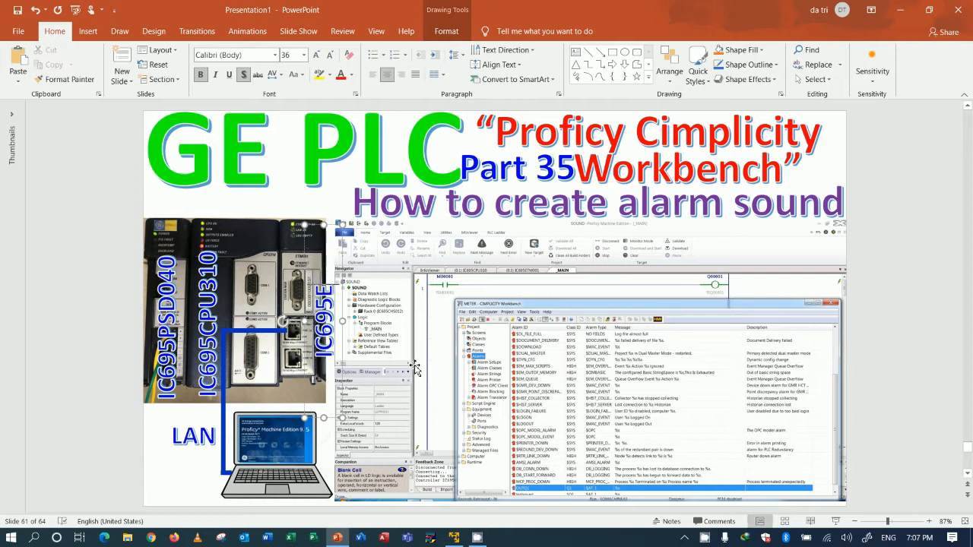
type("TM001")
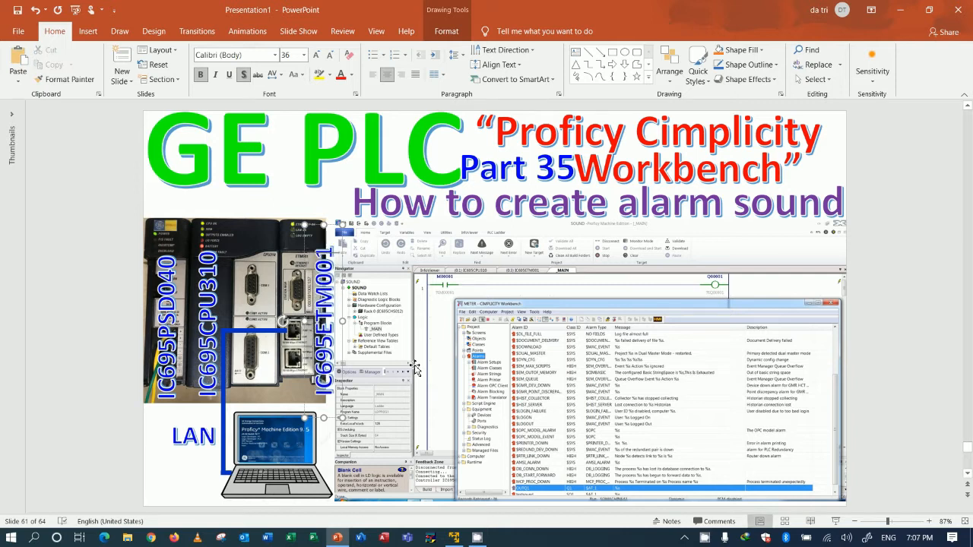
left_click(322, 199)
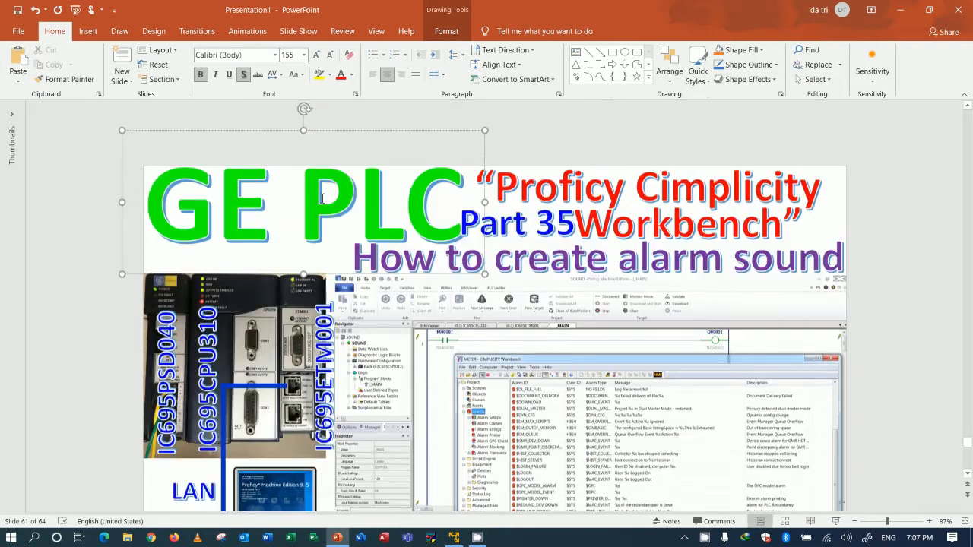
scroll(880, 302, "down", 1)
left_click(880, 302)
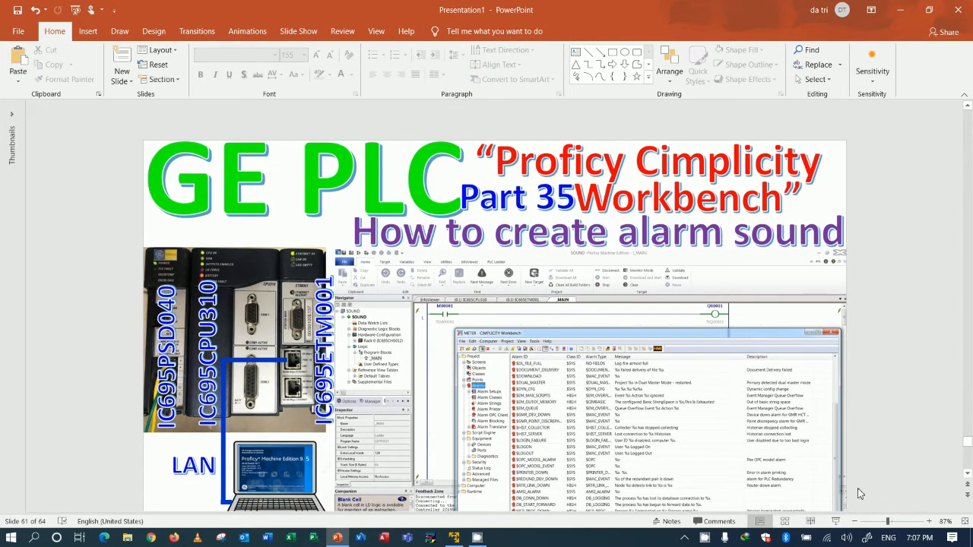
Preview the slide full screen, then return to Proficy Machine Edition.
key("shift+F5")
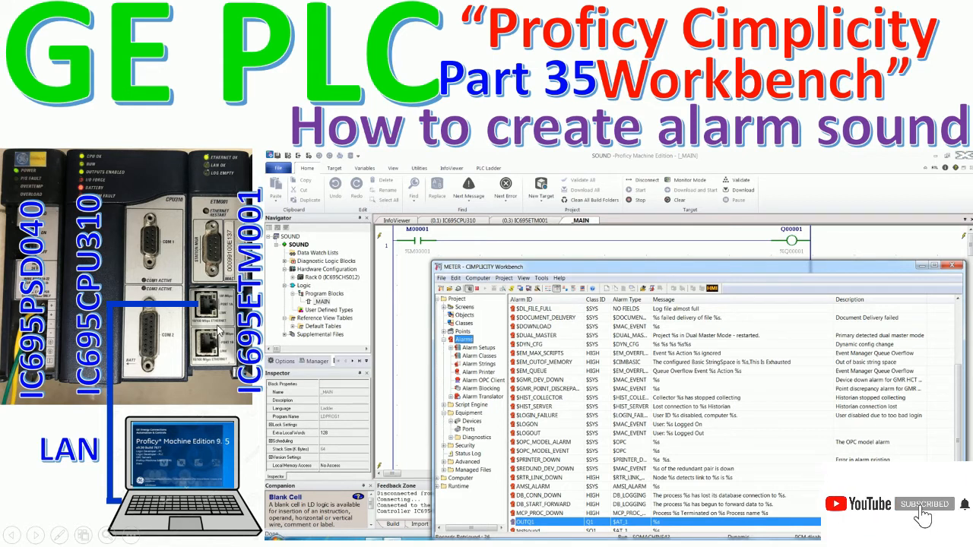
key("Escape")
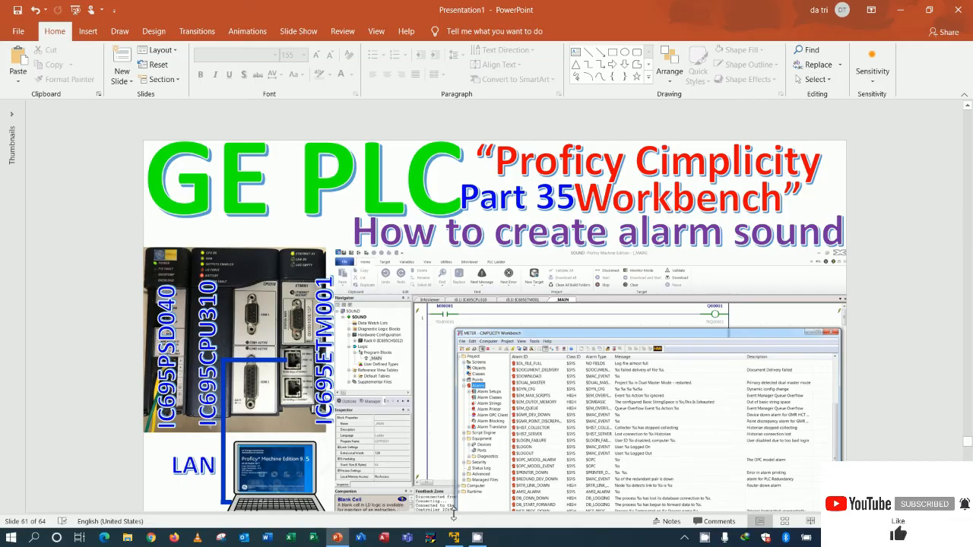
left_click(453, 537)
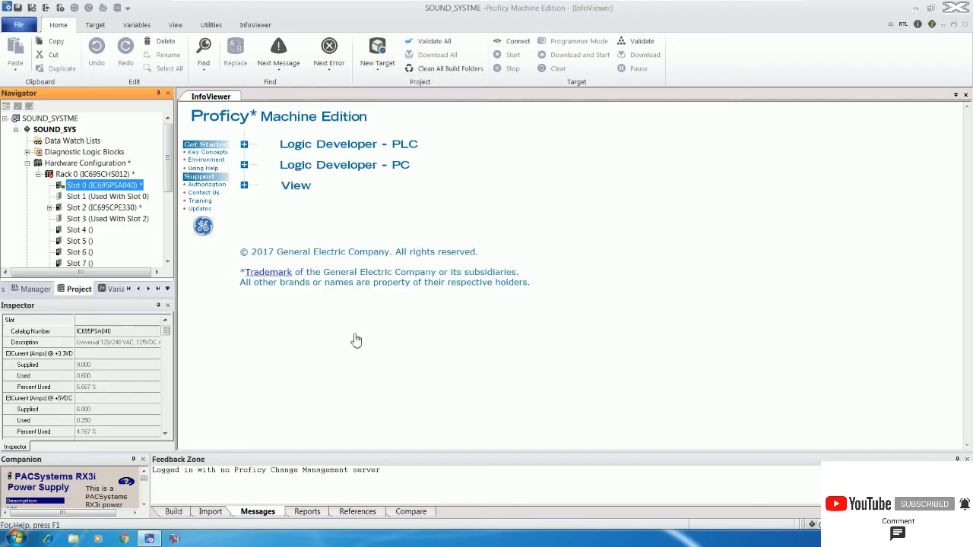
Replace the Slot 0 IC695PSA040 power supply with the 24VDC IC695PSD040 module.
right_click(114, 186)
left_click(114, 194)
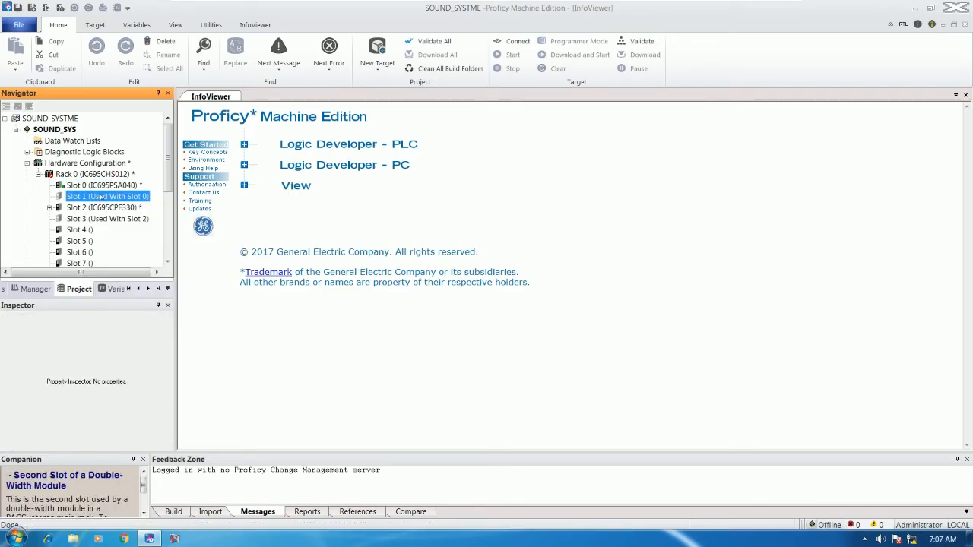
left_click(114, 186)
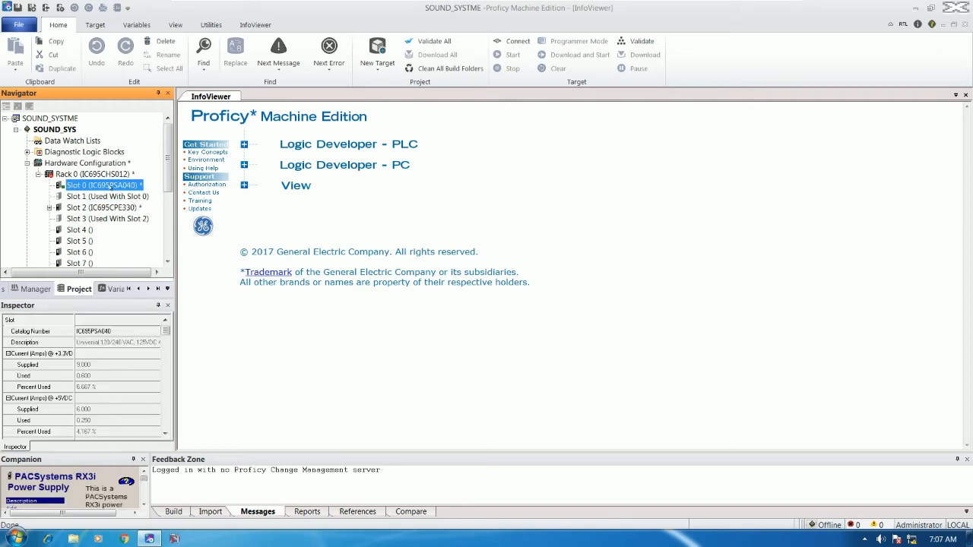
right_click(110, 186)
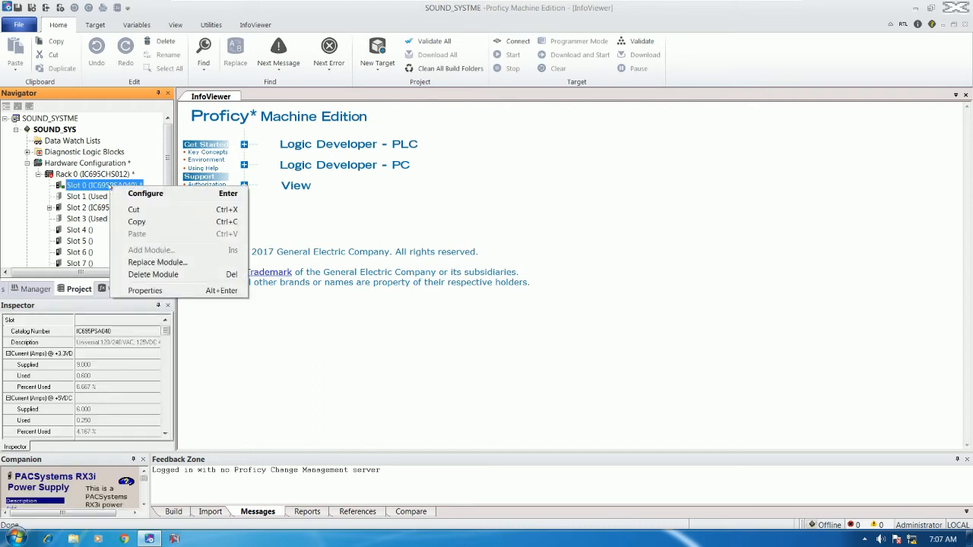
left_click(152, 262)
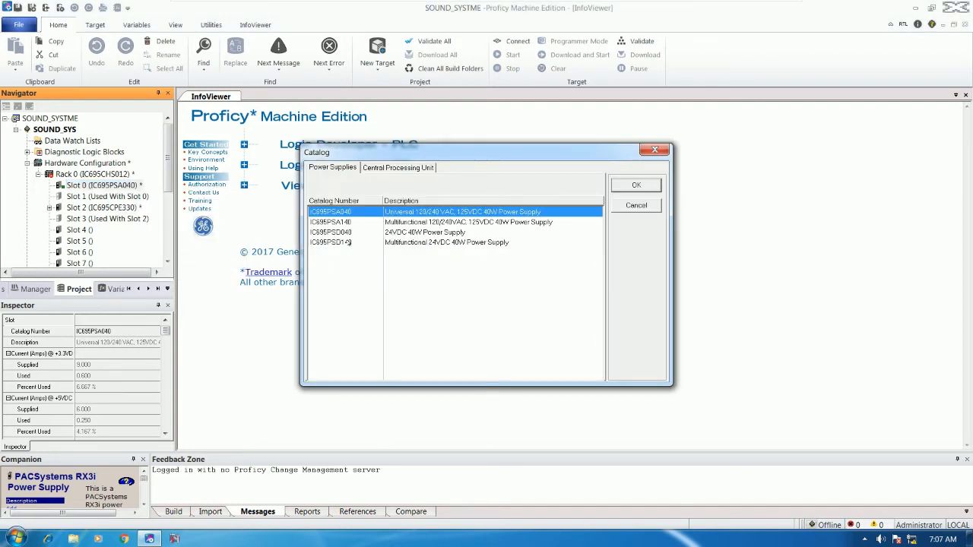
left_click(351, 233)
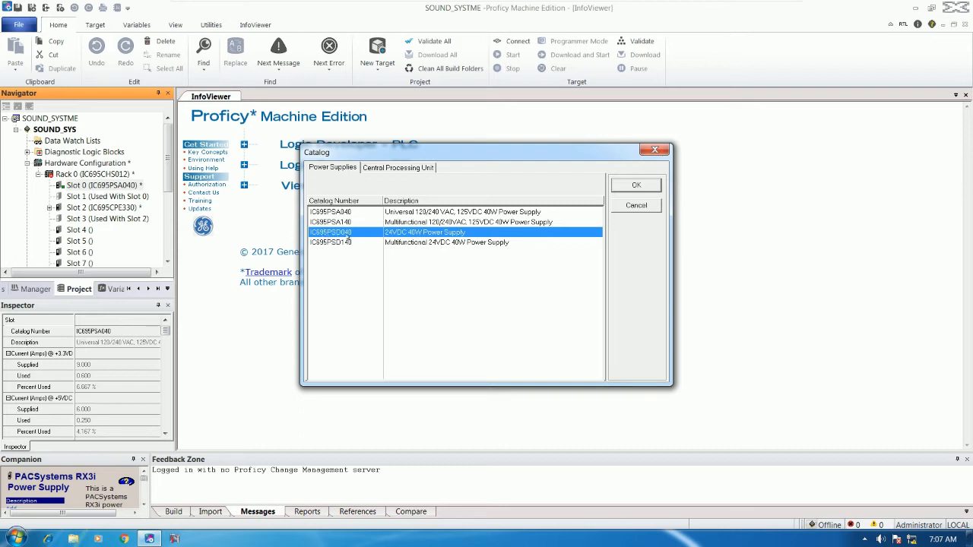
left_click(637, 186)
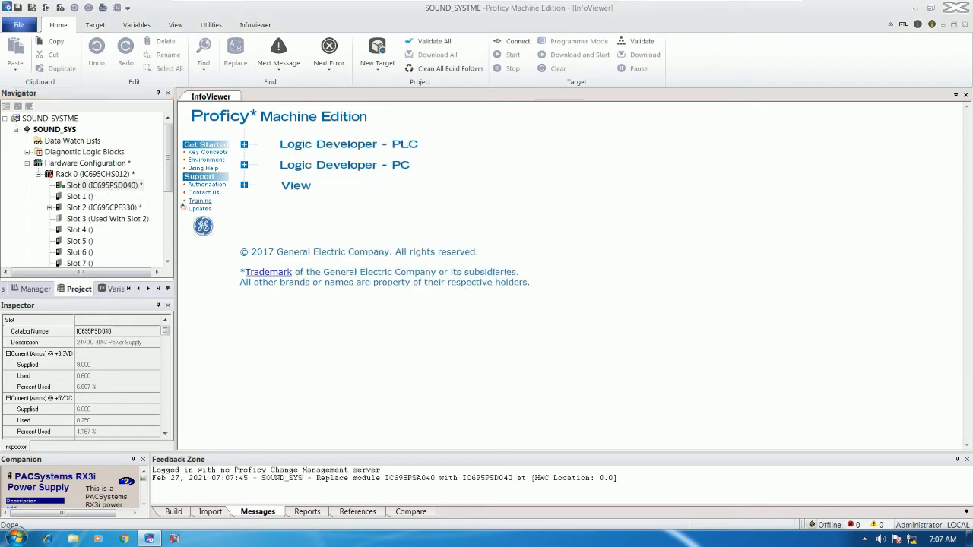
left_click(94, 208)
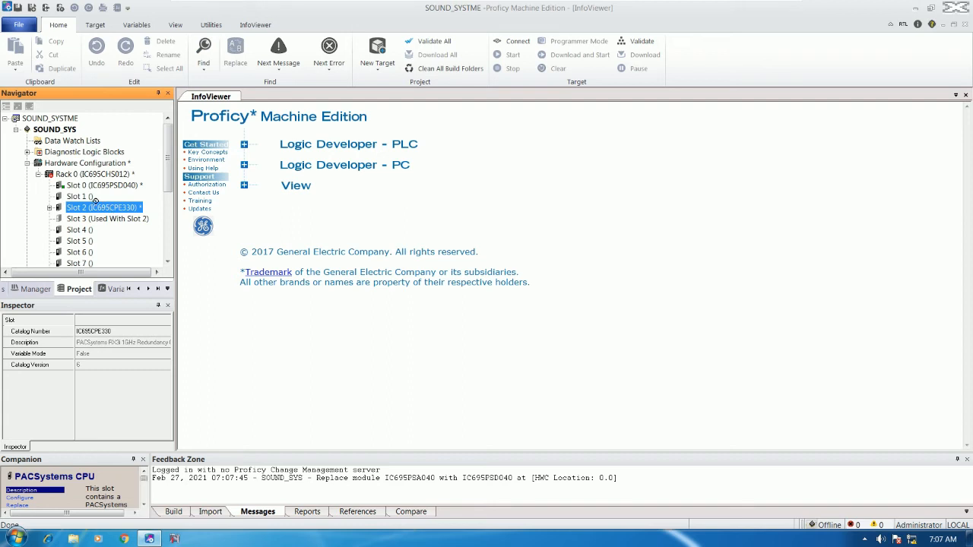
Move the CPE330 CPU into Slot 1 and convert it to IC695CPU310, keeping common parameters.
left_click_drag(86, 199, 87, 198)
right_click(99, 198)
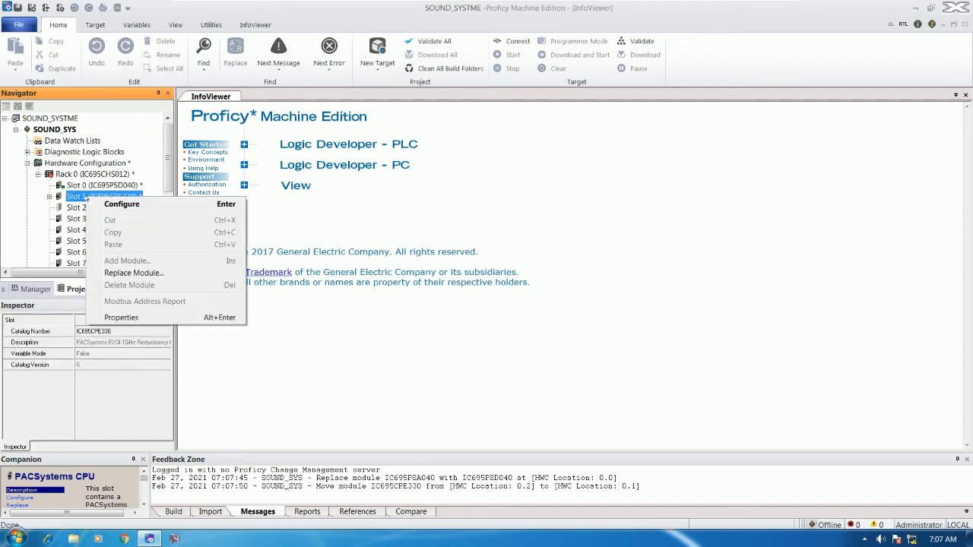
left_click(126, 274)
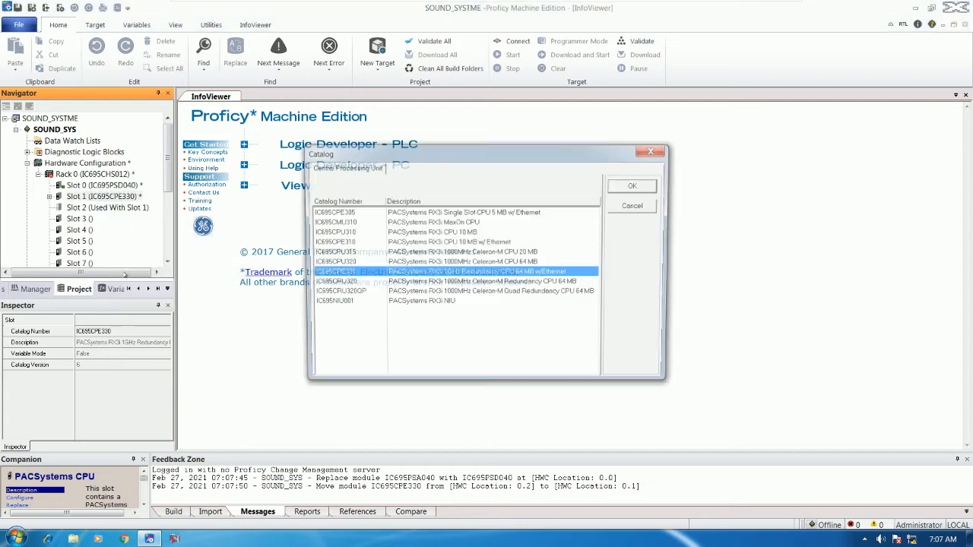
left_click(339, 232)
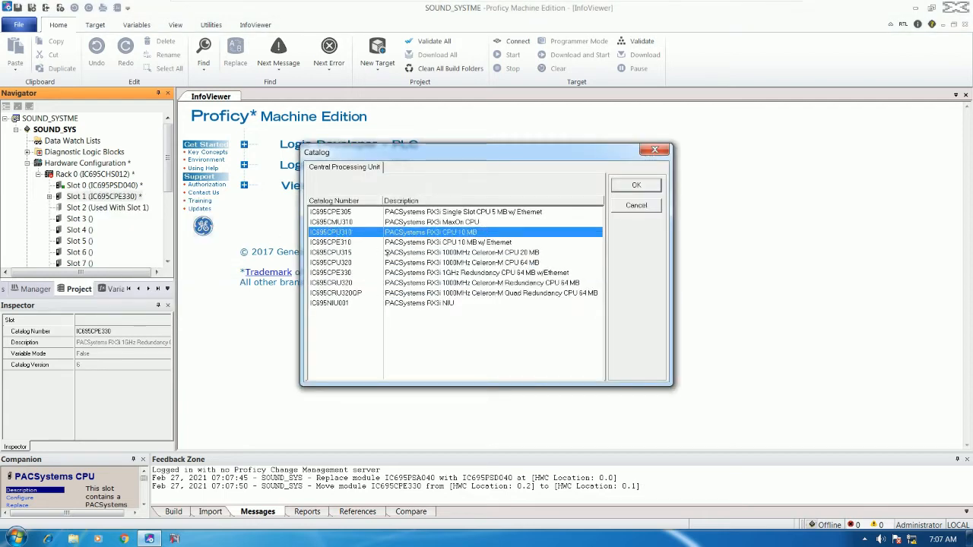
left_click(635, 187)
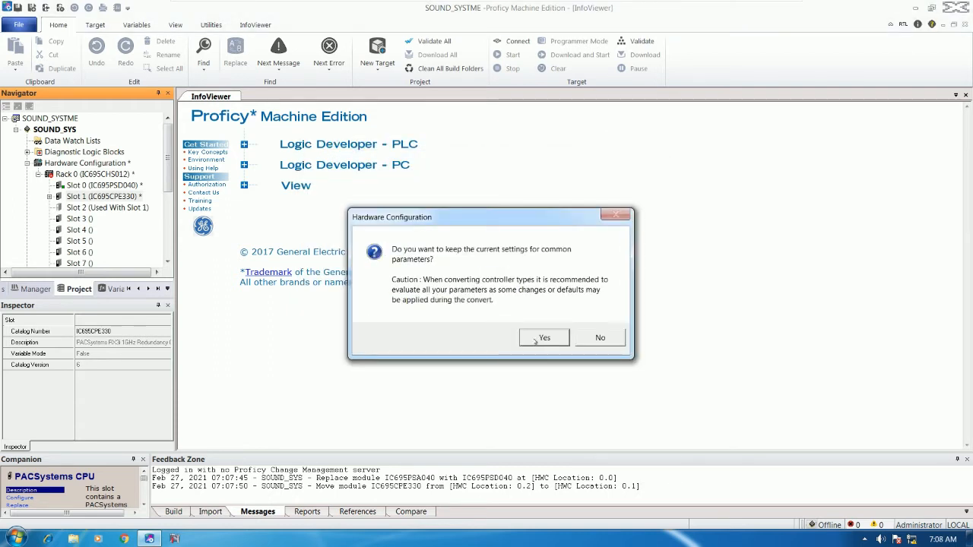
left_click(536, 342)
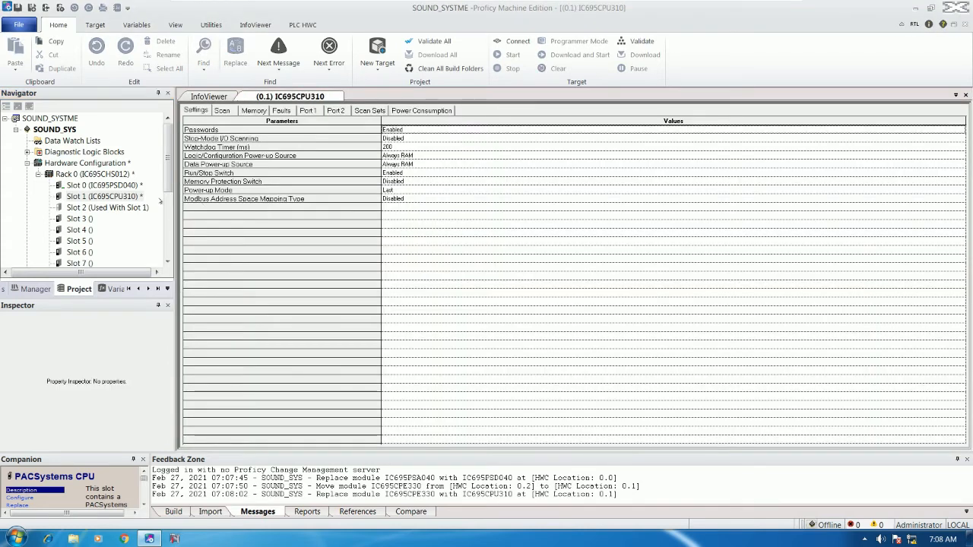
Set both IC695CPU310 Power-up Sources to Always Flash and Power-up Mode to Run.
left_click(119, 196)
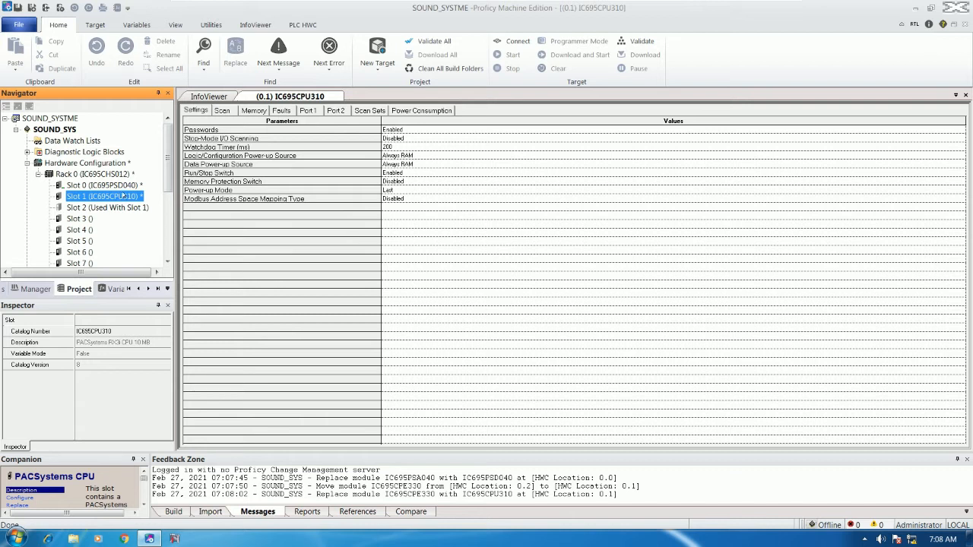
left_click(196, 110)
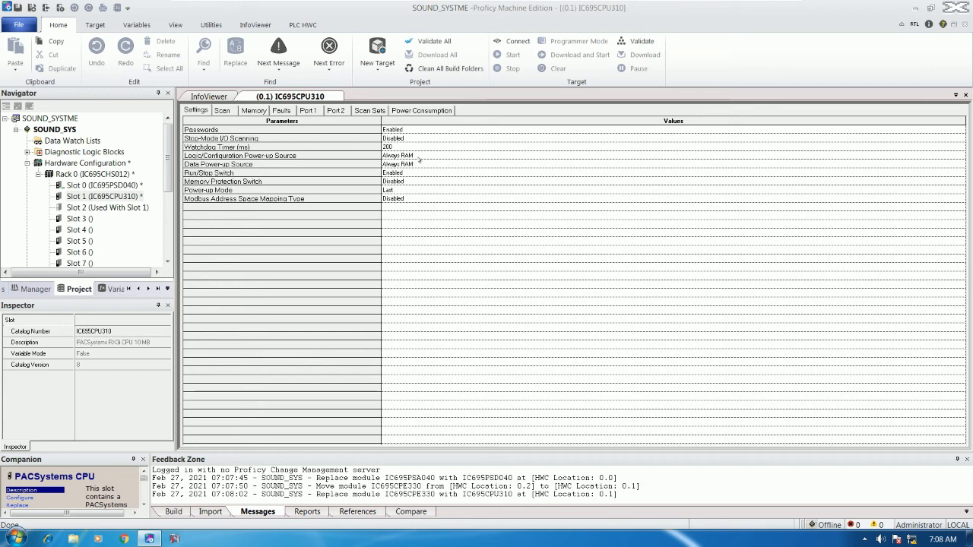
left_click(414, 155)
left_click(419, 174)
left_click(418, 164)
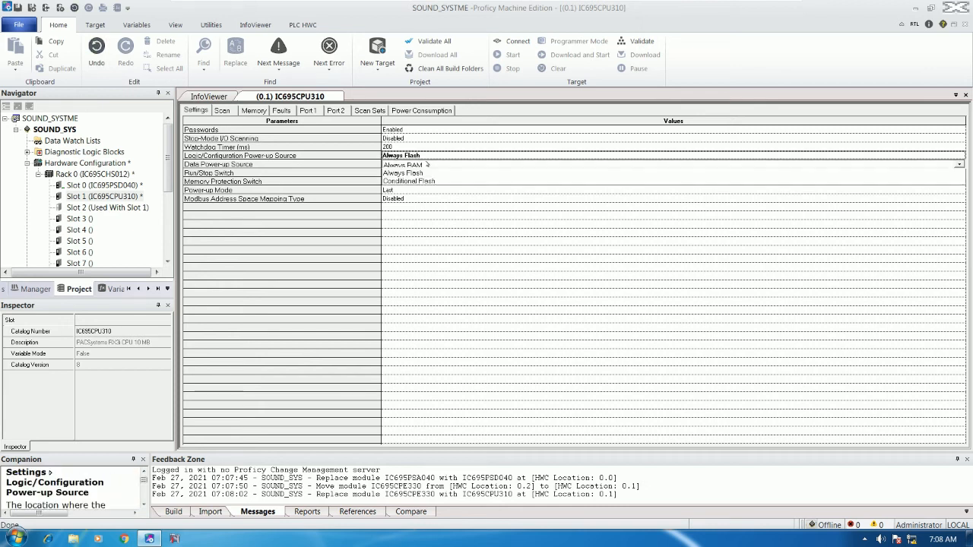
left_click(403, 175)
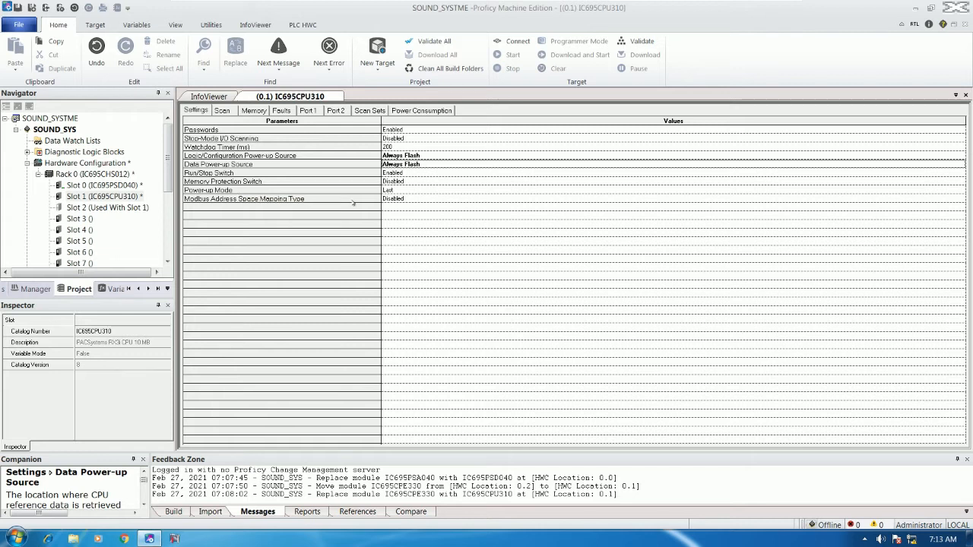
left_click(409, 191)
left_click(402, 217)
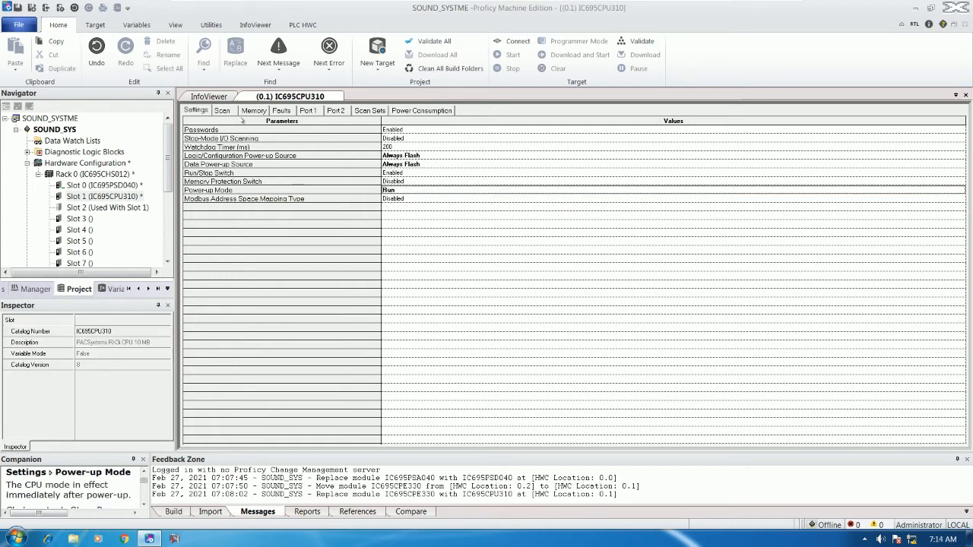
left_click(254, 110)
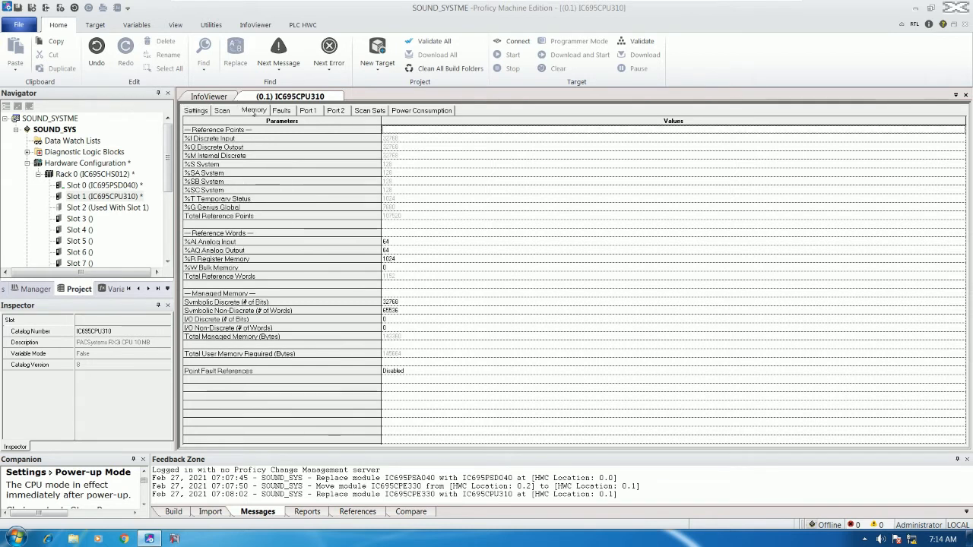
Set CPU memory sizes: %AI 512, %AQ 512, %R 30000 and %W 32768.
left_click(391, 243)
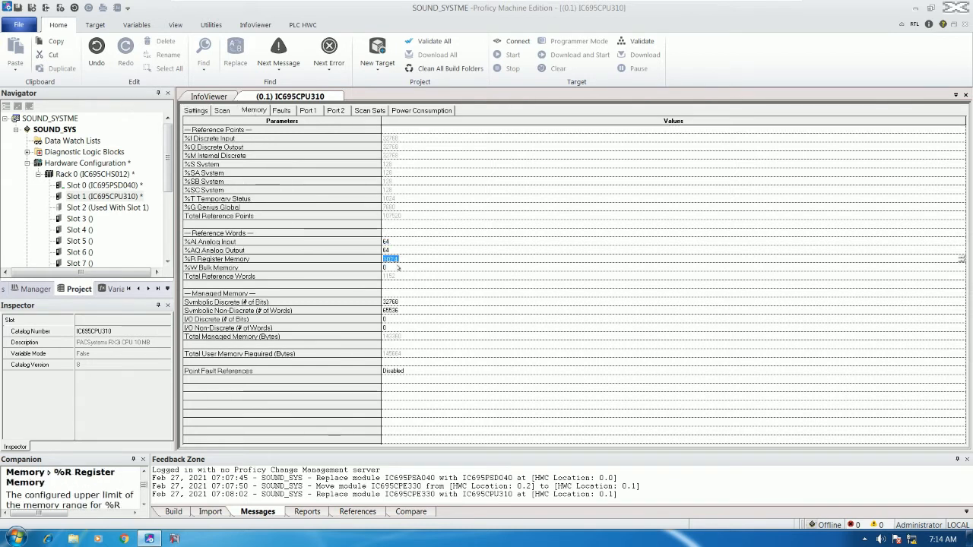
mouse_move(408, 247)
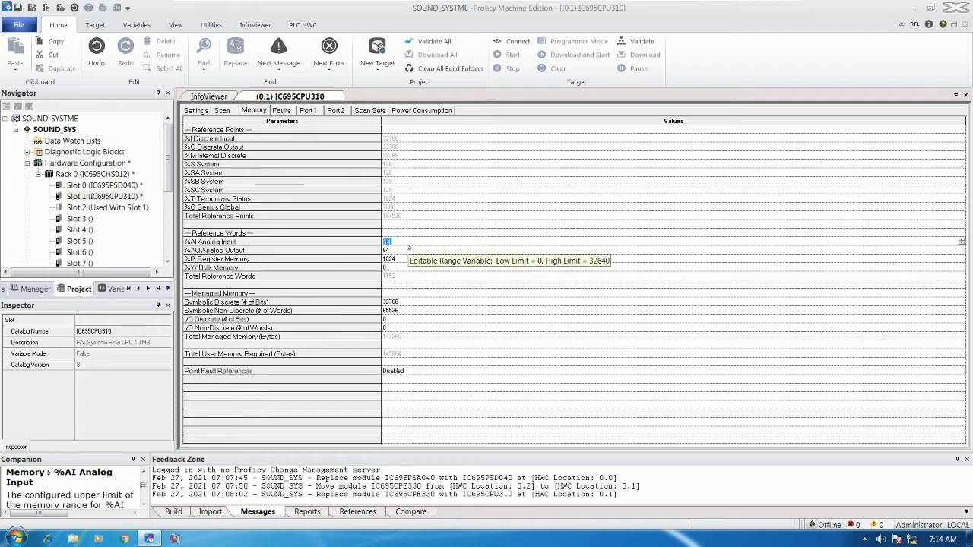
type("512")
key("Return")
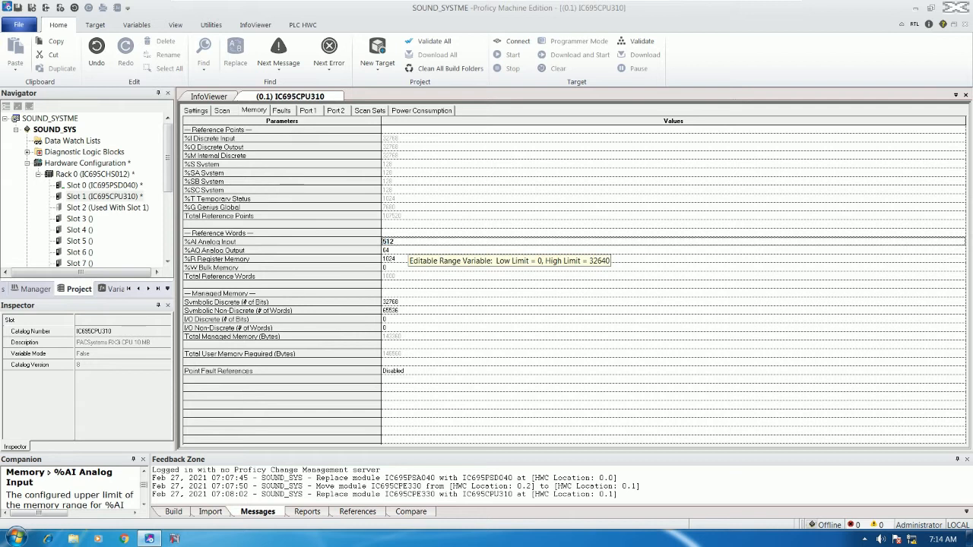
double_click(398, 253)
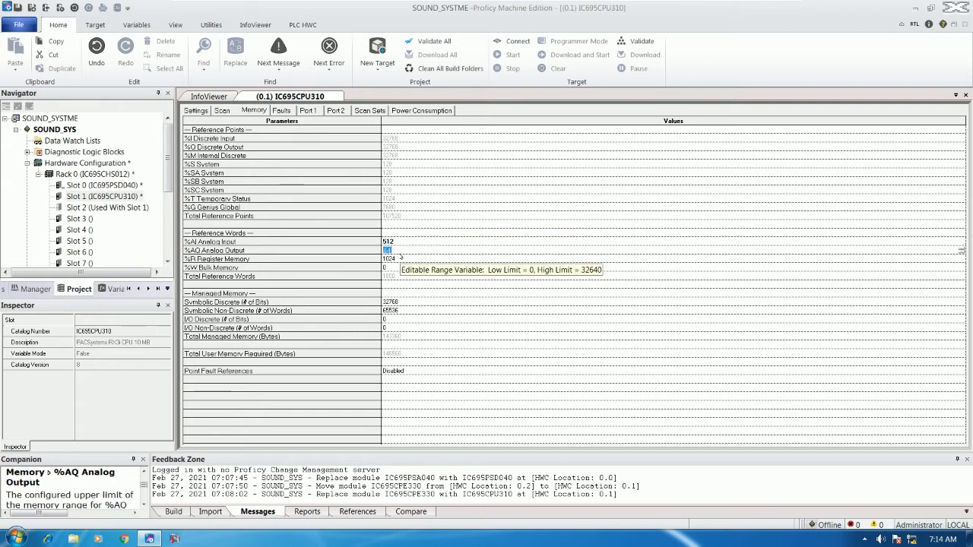
type("512")
key("Return")
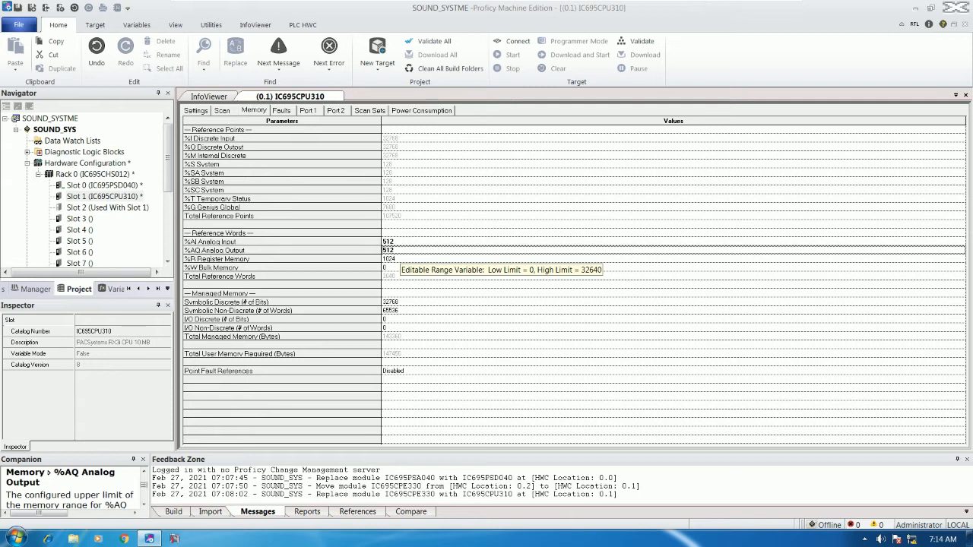
double_click(401, 260)
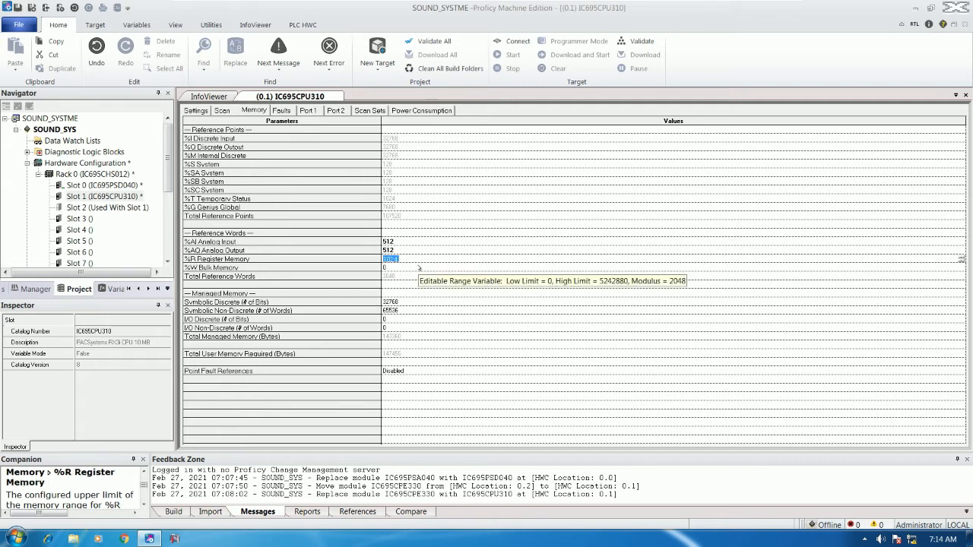
type("30")
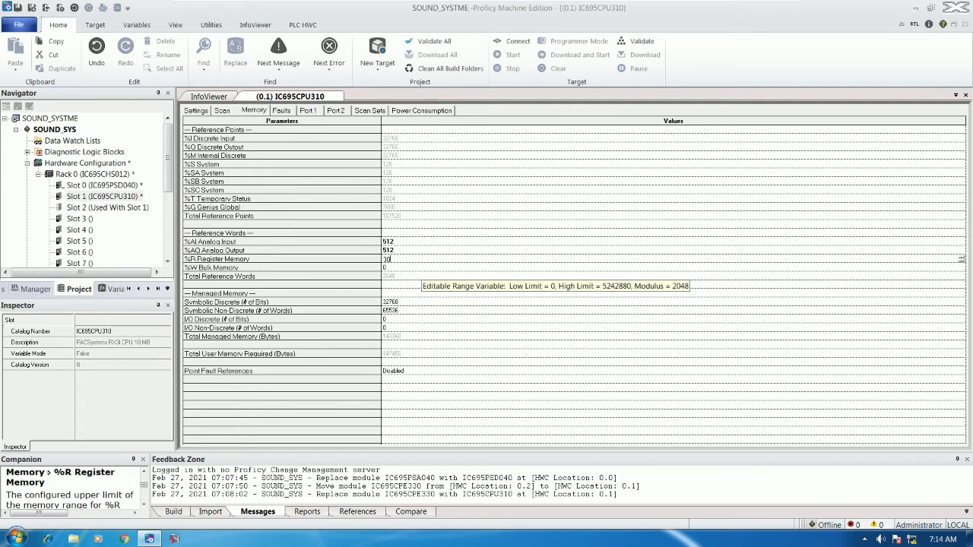
type("000")
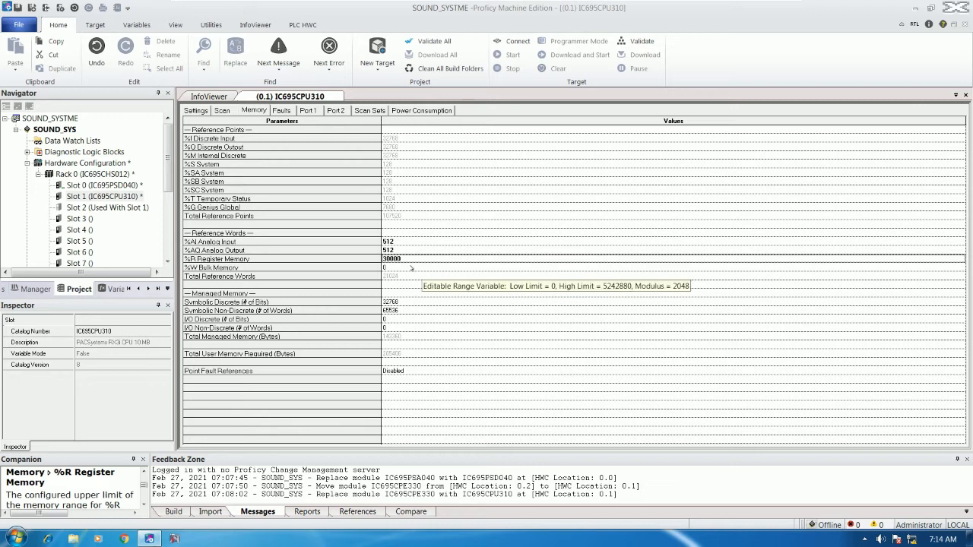
key("Tab")
type("32")
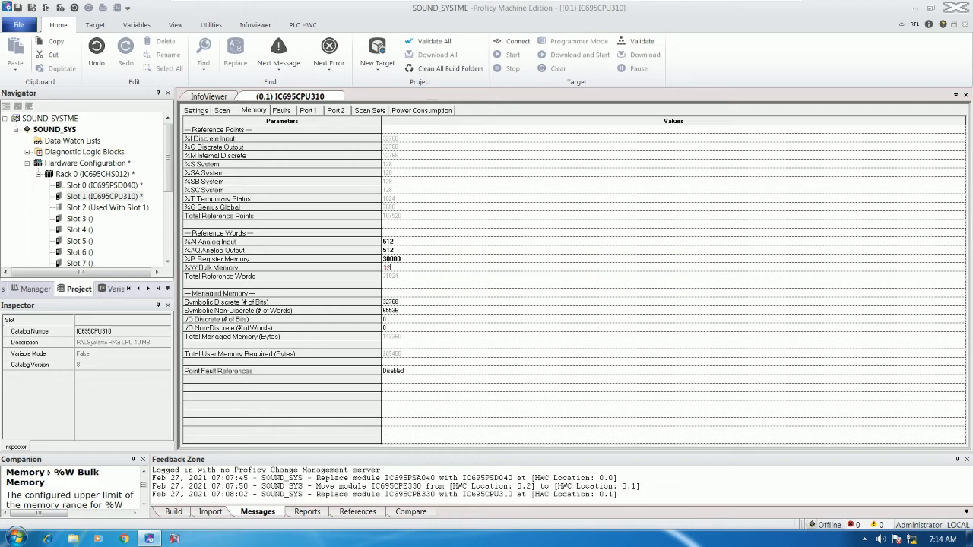
type("008")
key("Return")
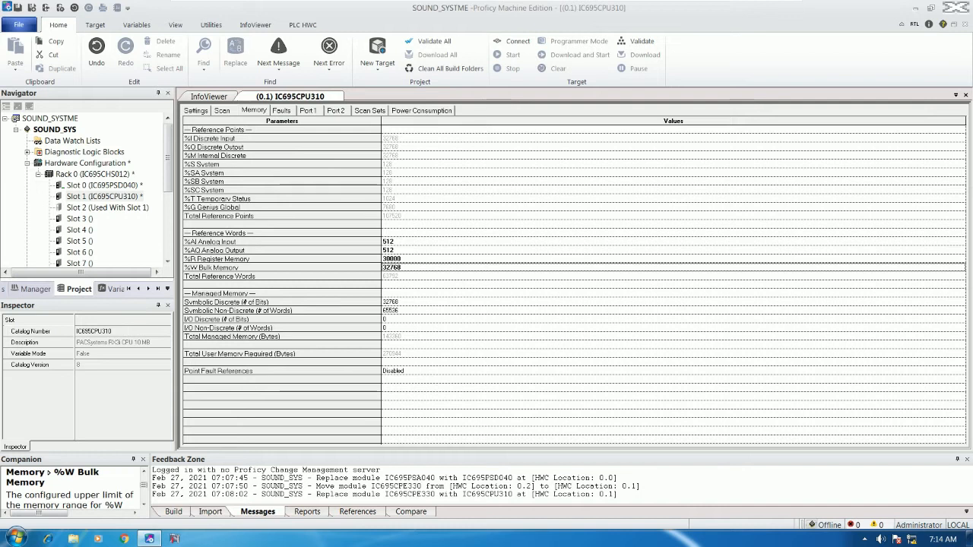
Set I/O Discrete to 32768 bits and I/O Non-Discrete to 2048 words, then return to Settings.
left_click(387, 320)
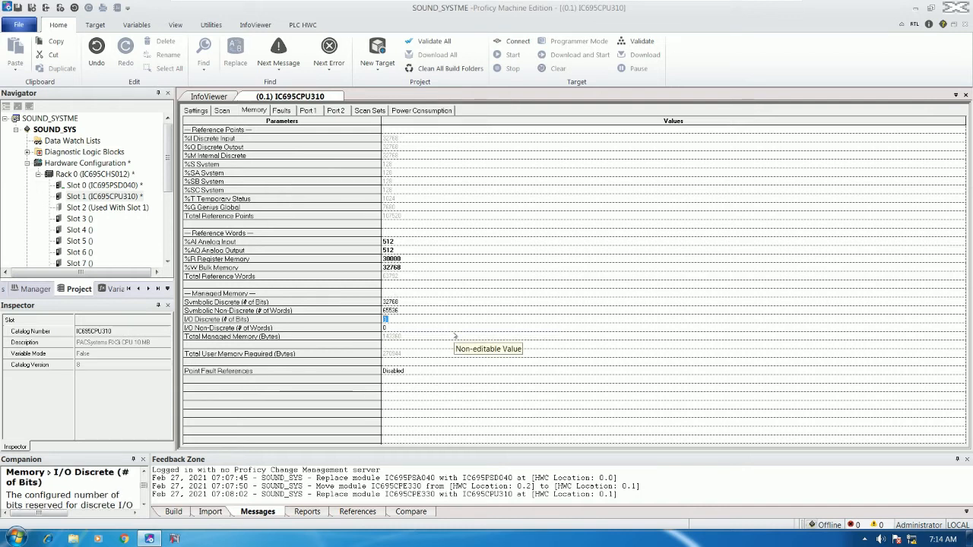
type("1")
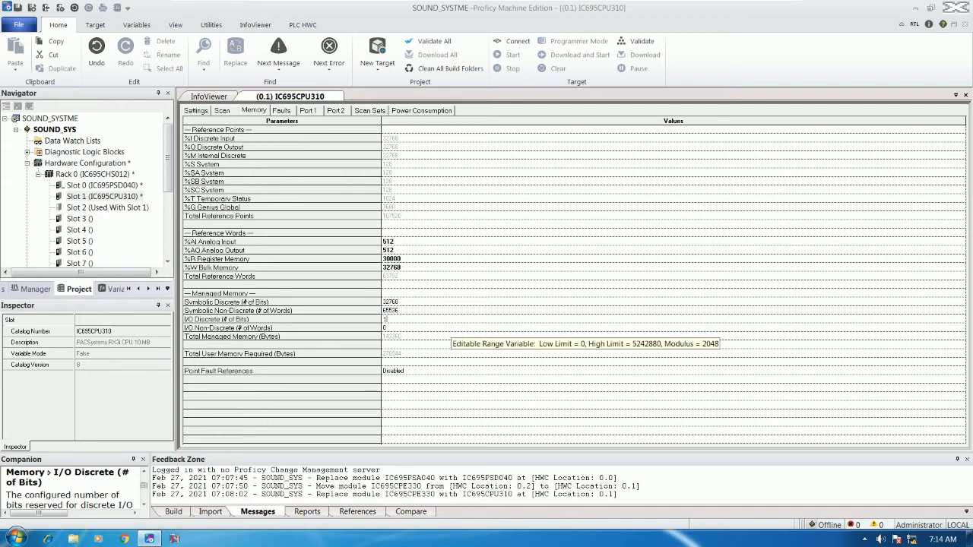
type("024")
key("Return")
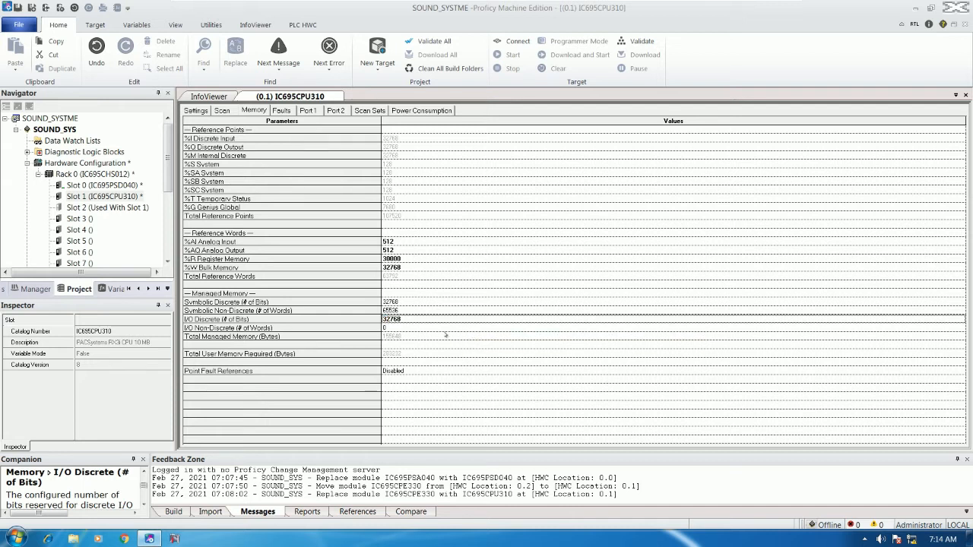
left_click(434, 327)
type("1024")
key("Return")
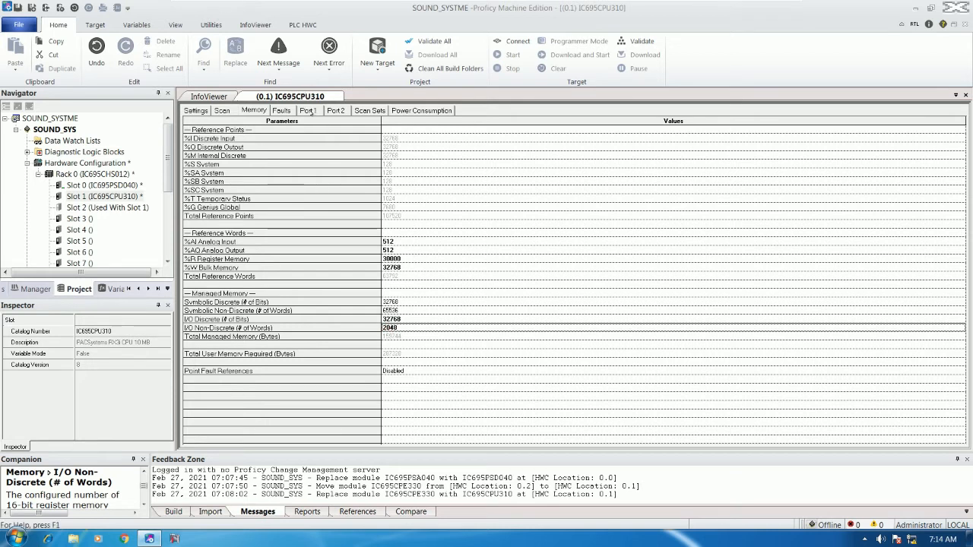
left_click(220, 111)
left_click(195, 110)
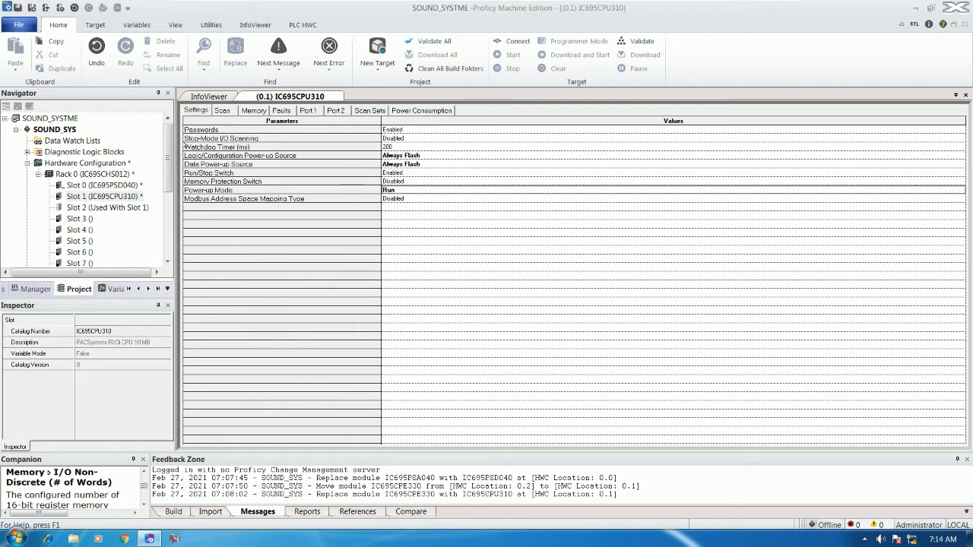
Select the empty rack Slot 3, return from PowerPoint, and close the IC695CPU310 configuration tab.
scroll(168, 177, "down", 1)
scroll(135, 213, "up", 3)
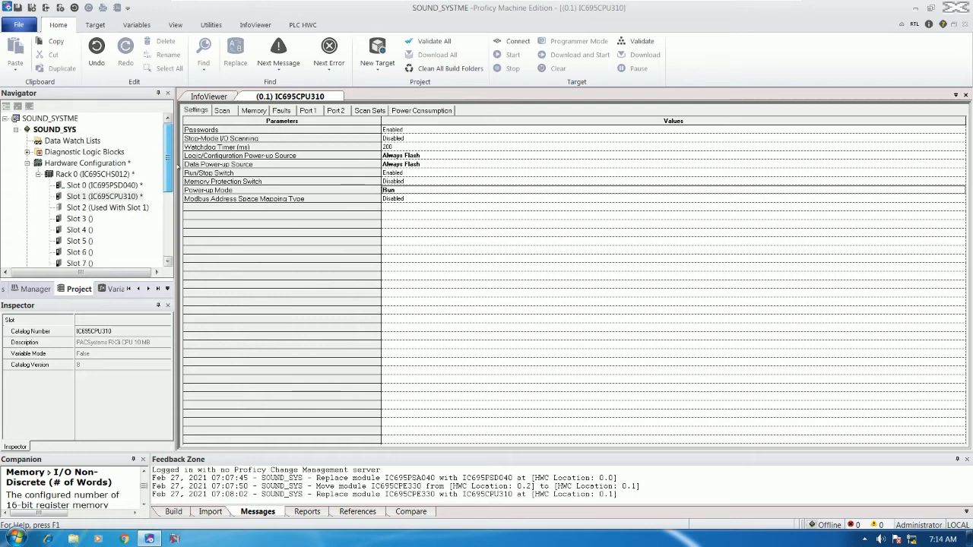
left_click(112, 218)
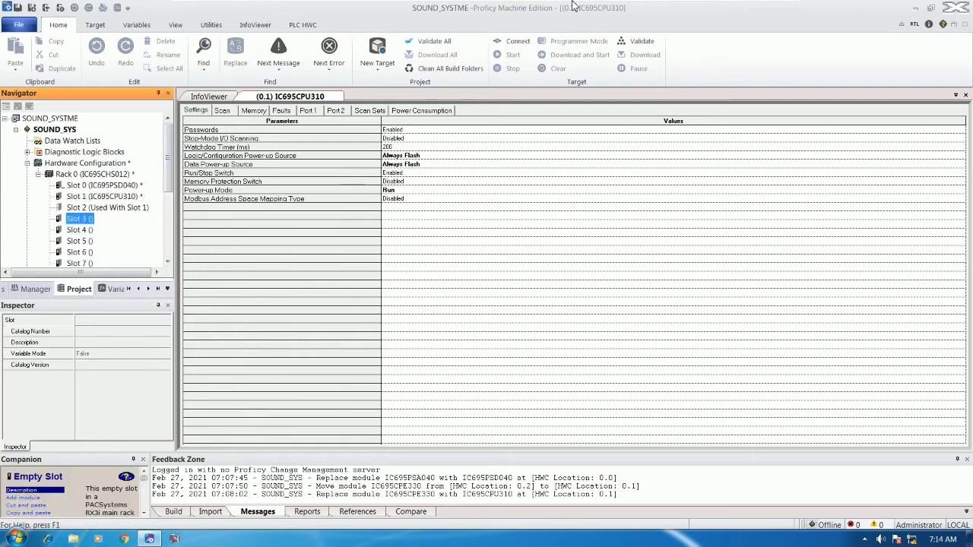
mouse_move(755, 11)
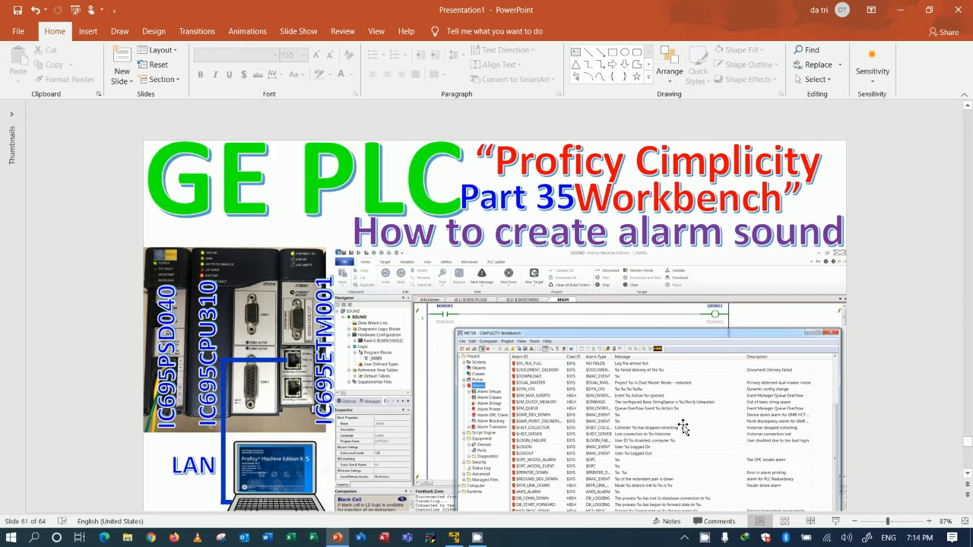
left_click(455, 537)
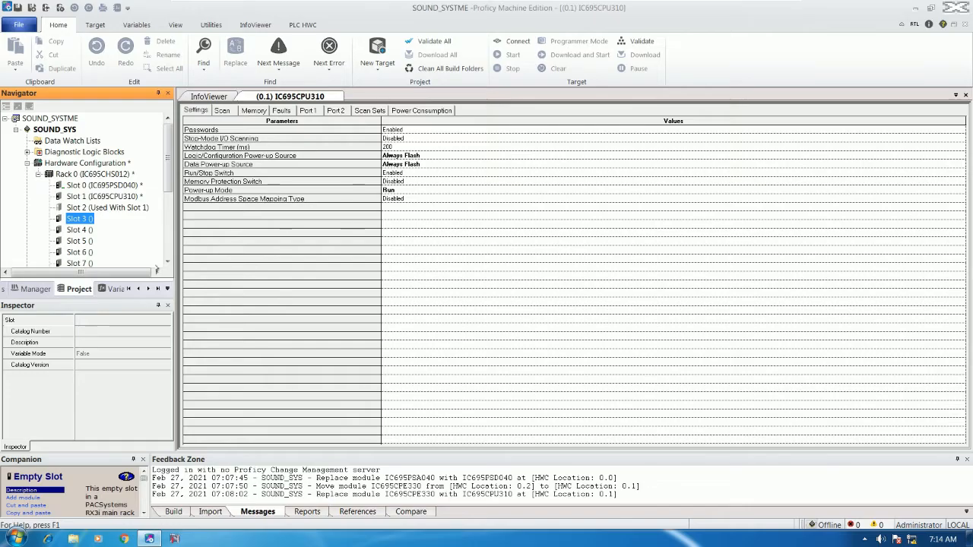
left_click(965, 95)
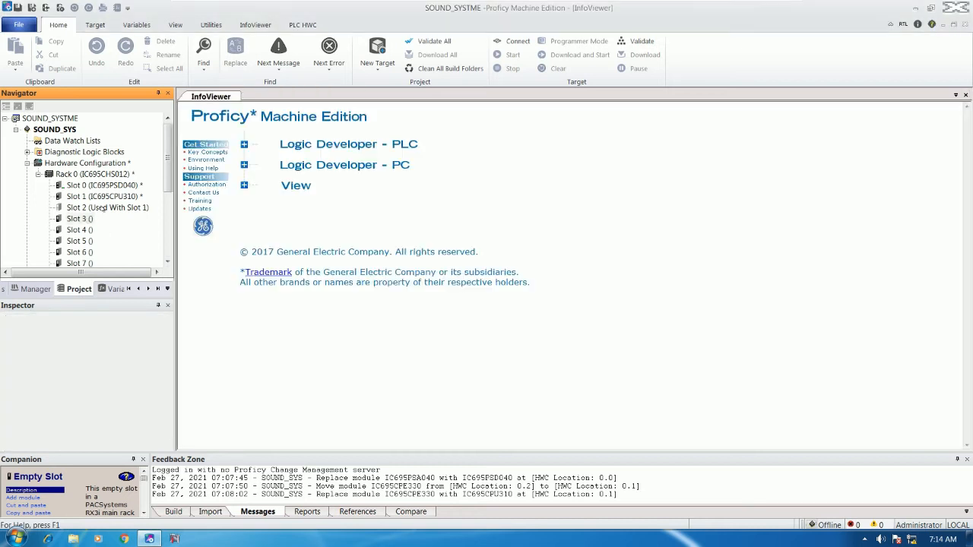
Add the IC695ETM001 Ethernet Interface Module from the Communications catalog into Slot 3.
left_click(89, 211)
left_click(80, 219)
right_click(80, 219)
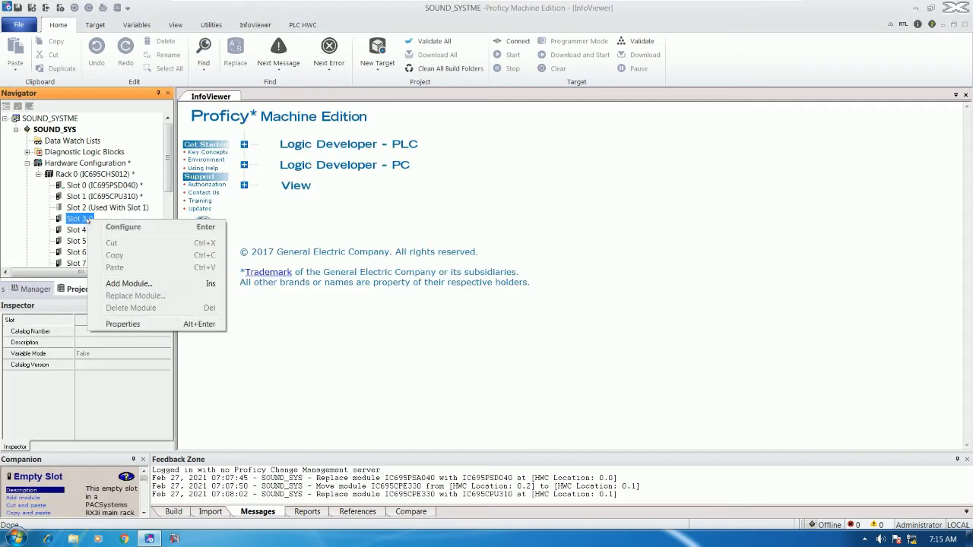
left_click(129, 282)
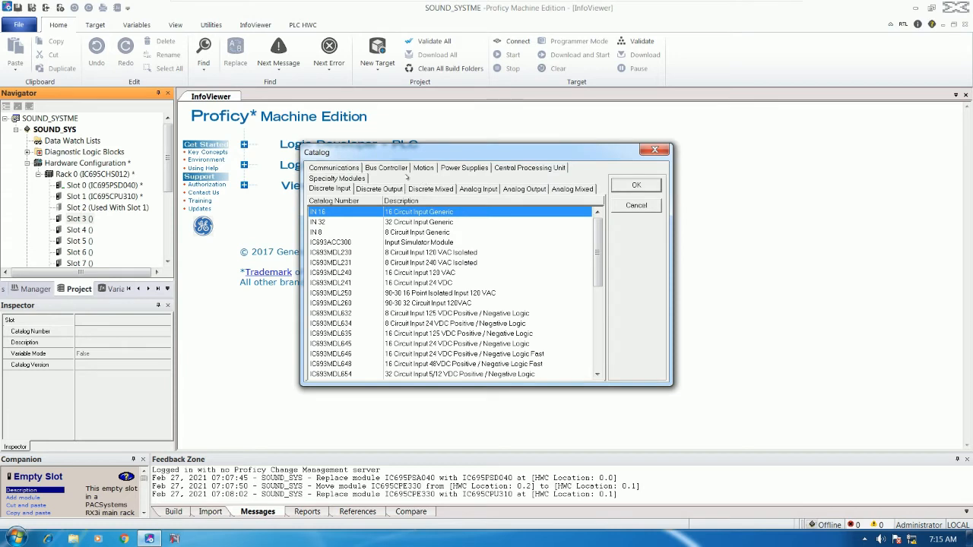
left_click(335, 168)
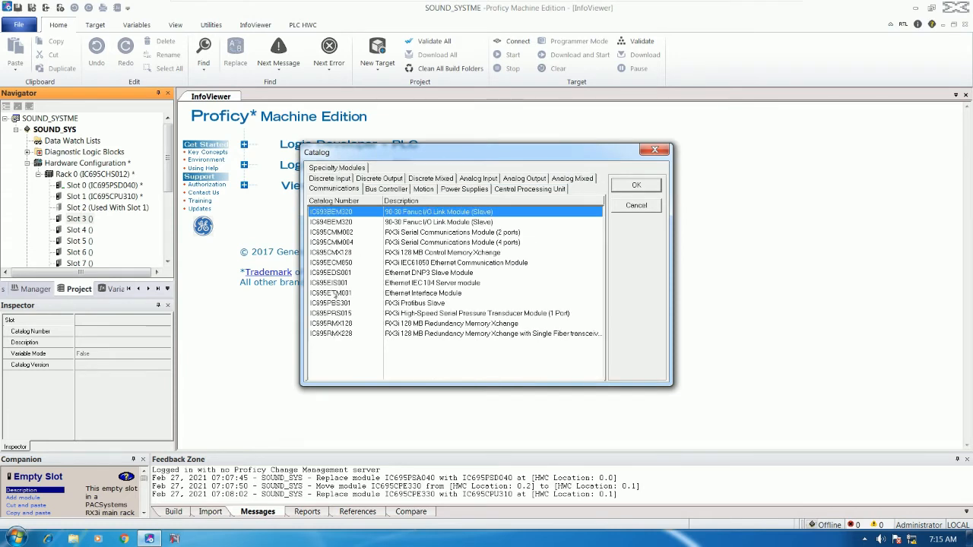
left_click(336, 294)
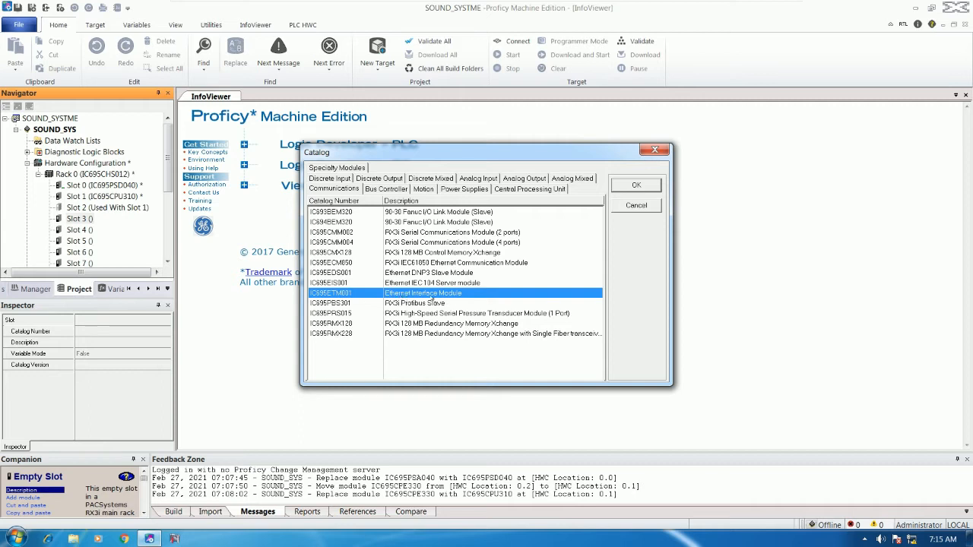
double_click(357, 298)
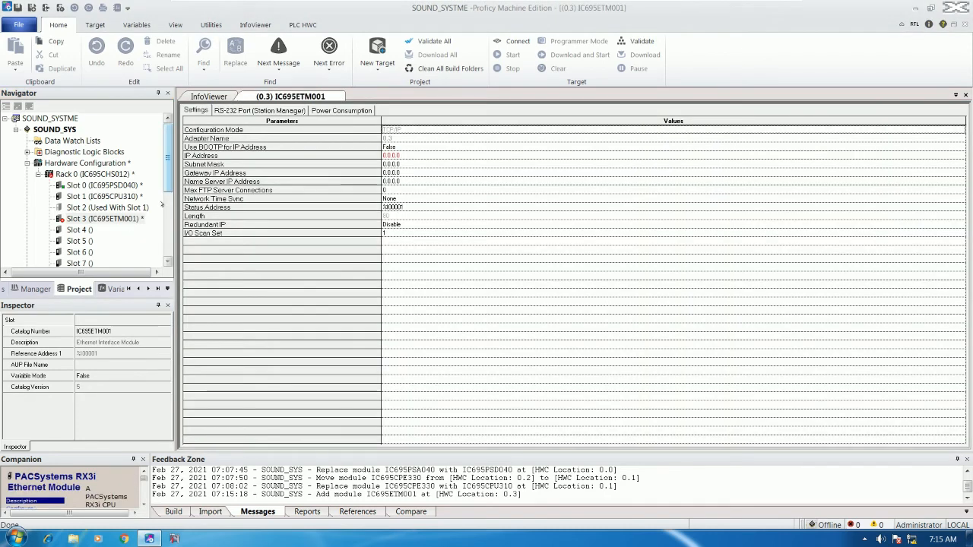
left_click(403, 156)
Give the IC695ETM001 IP address 192.168.0.200 and subnet mask 255.255.255.0.
type("192.168.")
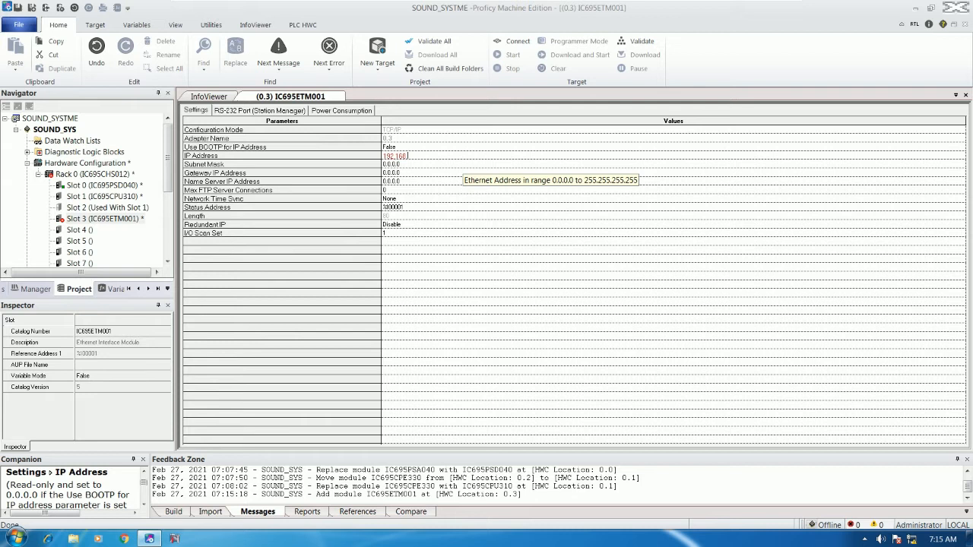
type("200")
left_click(418, 164)
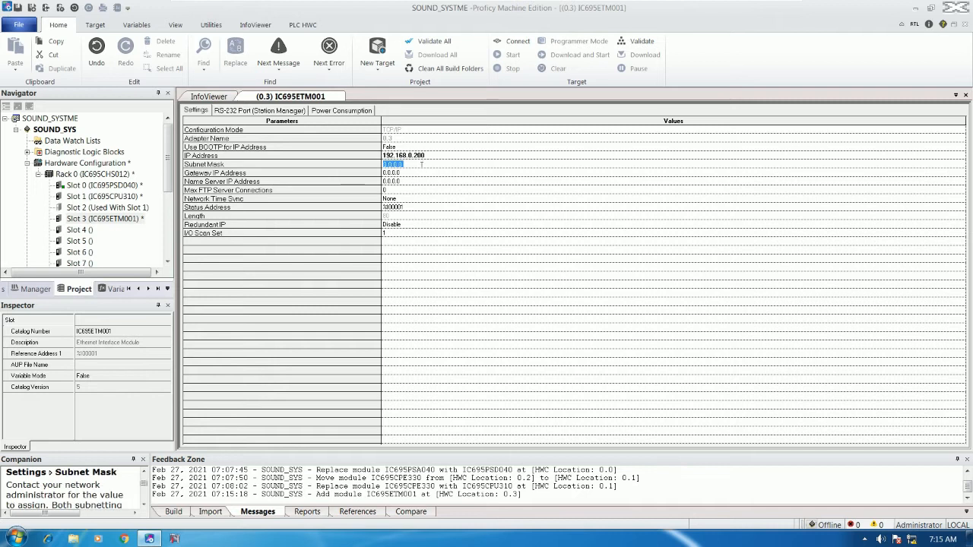
type("2")
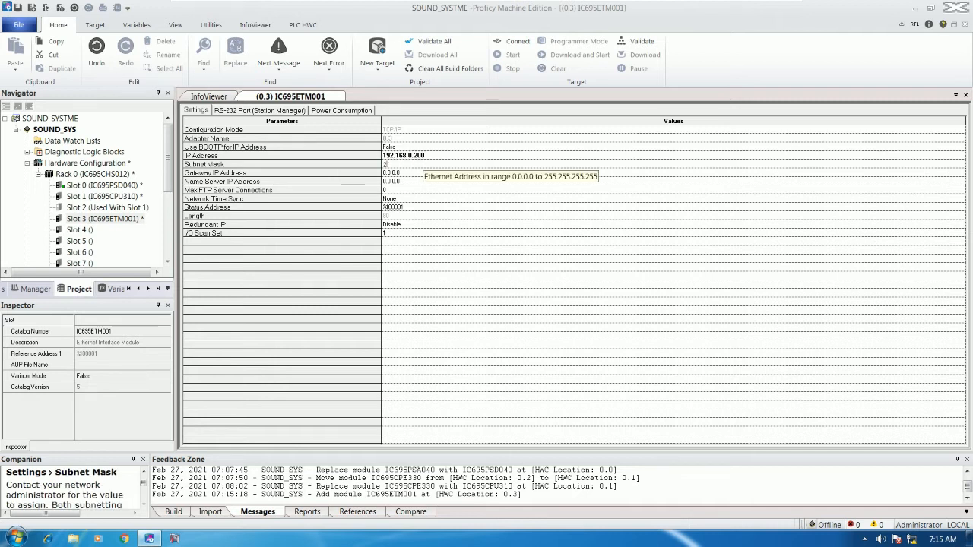
type("55.255.255.0")
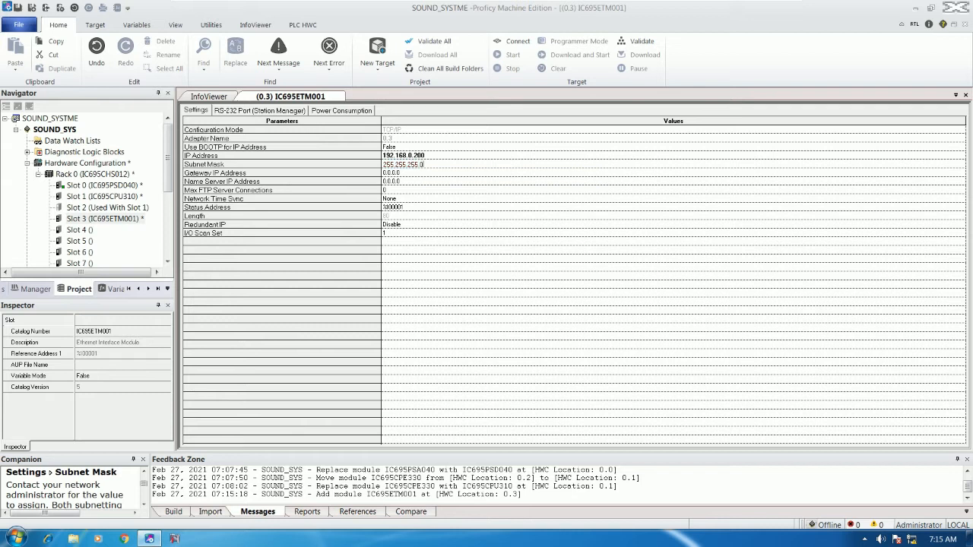
key("Return")
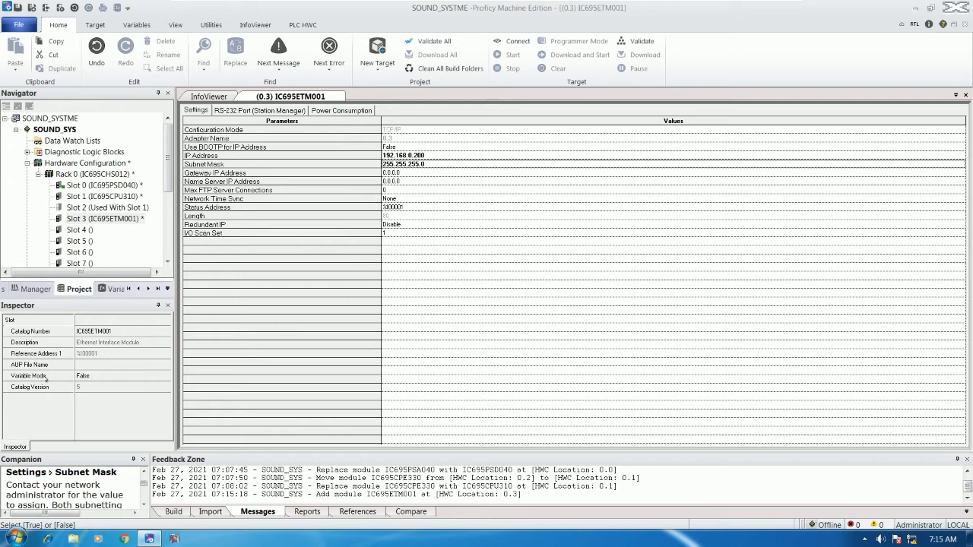
Set the IC695ETM001's Variable Mode to True and confirm the hardware configuration change.
left_click(99, 377)
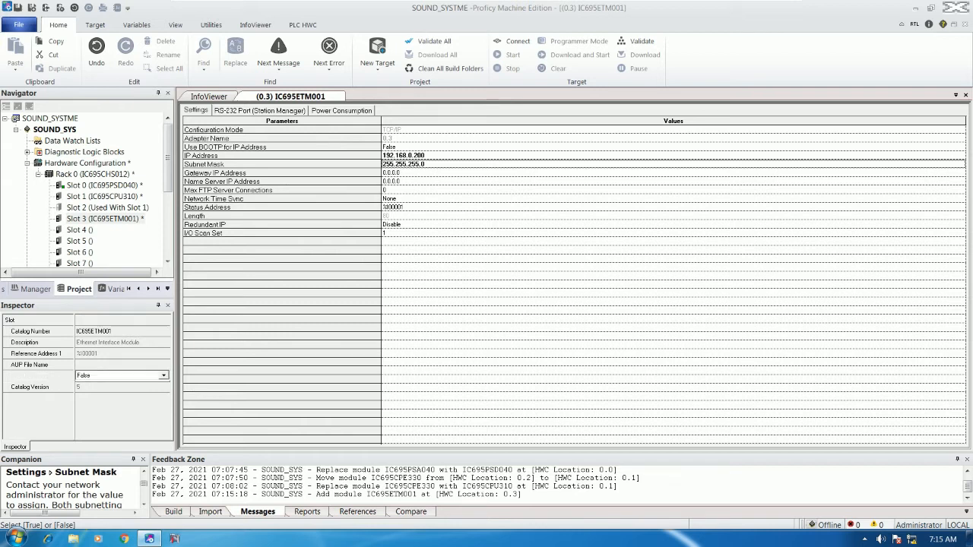
left_click(104, 356)
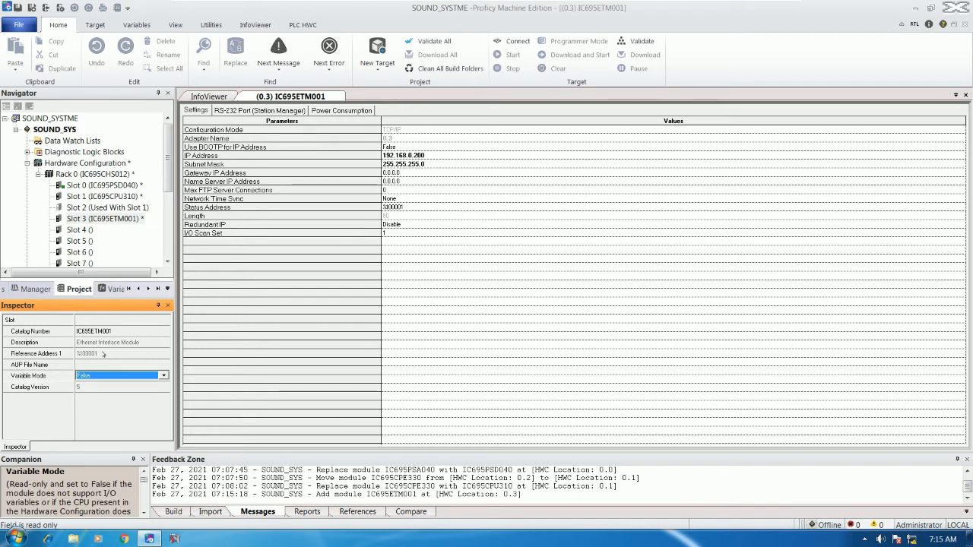
left_click(96, 377)
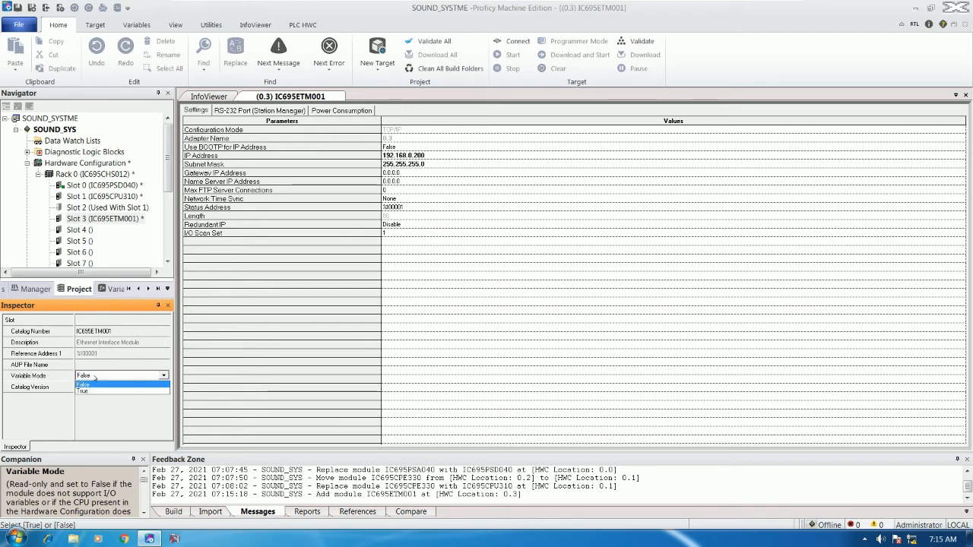
left_click(85, 392)
left_click(542, 317)
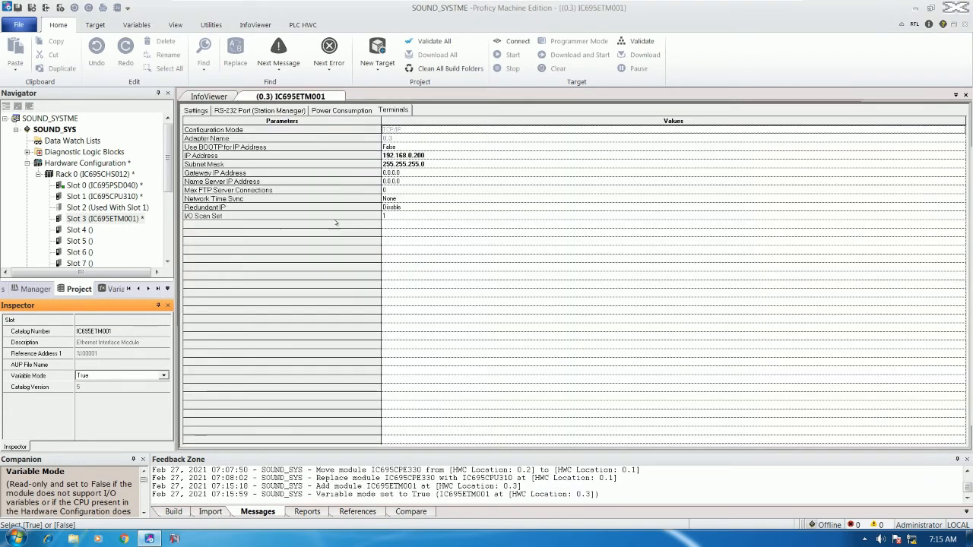
Map terminal I1 to a new variable N01S03ETM with Array Dimension 1 of 80.
right_click(246, 144)
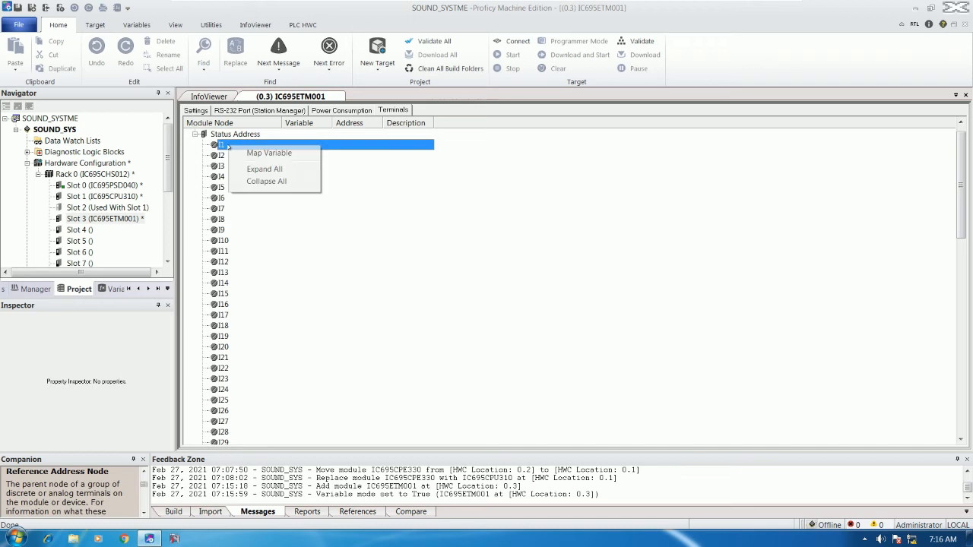
left_click(255, 152)
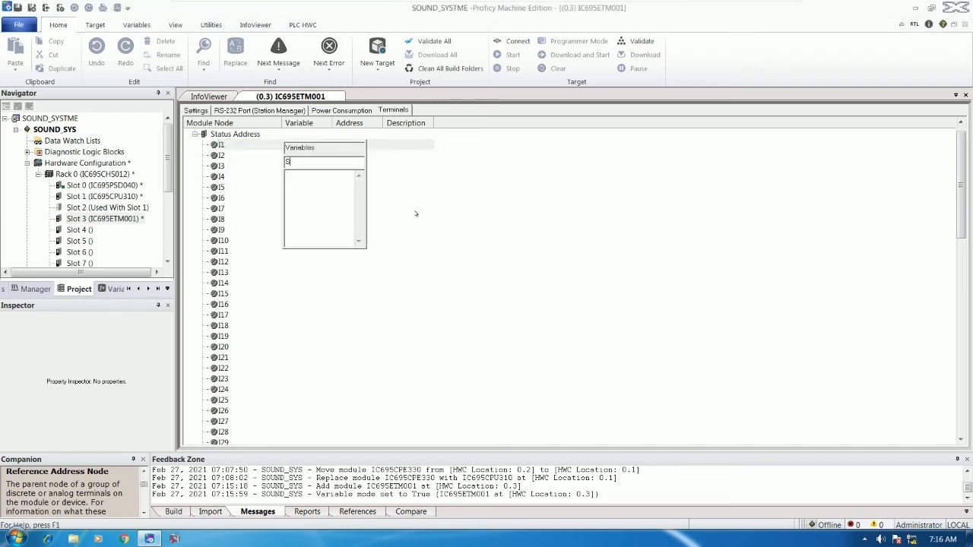
type("N01S03ETM")
key("Return")
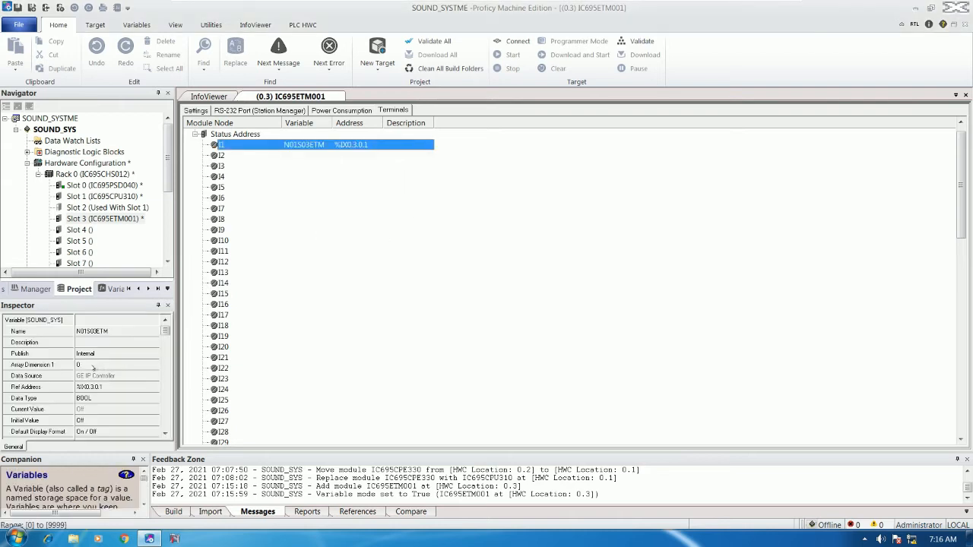
left_click(96, 366)
type("80")
key("Return")
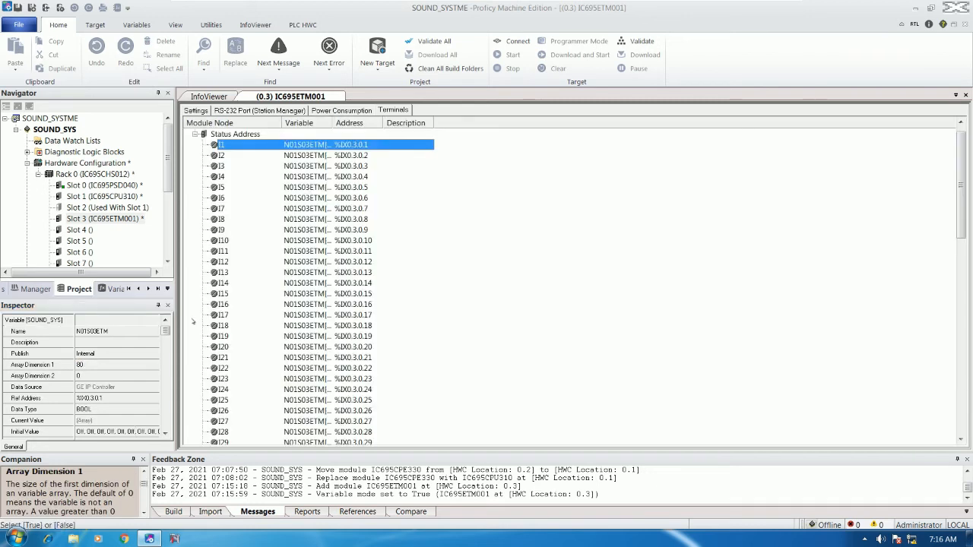
Review the array's Ref Address and the module's power and RS-232 pages, then close the module tab.
left_click(293, 283)
scroll(309, 261, "down", 3)
left_click_drag(961, 216, 961, 380)
scroll(461, 329, "up", 16)
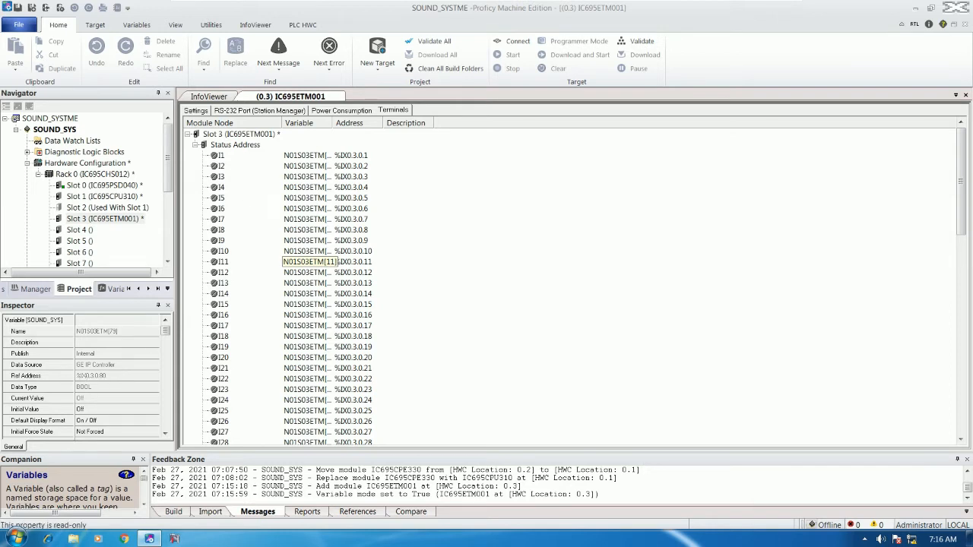
left_click(105, 377)
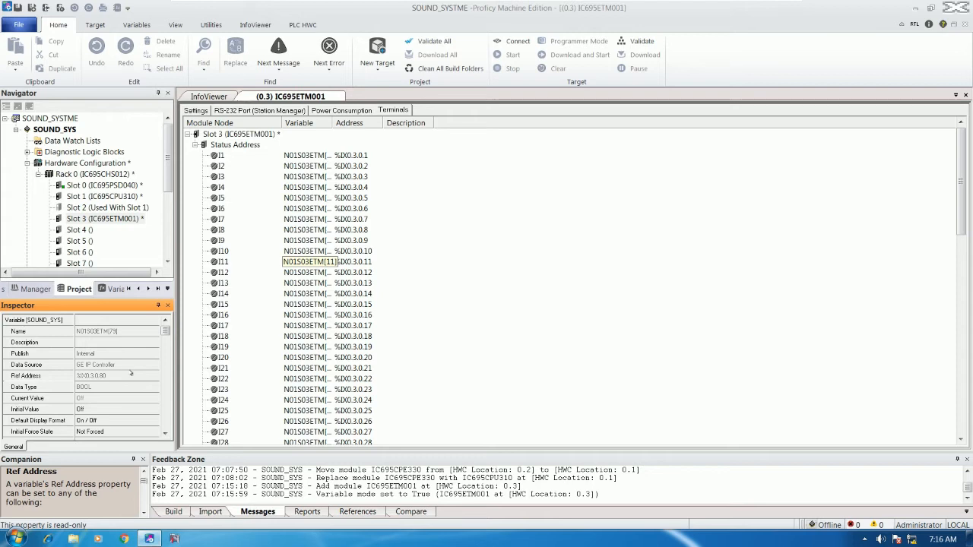
left_click(350, 111)
left_click(281, 111)
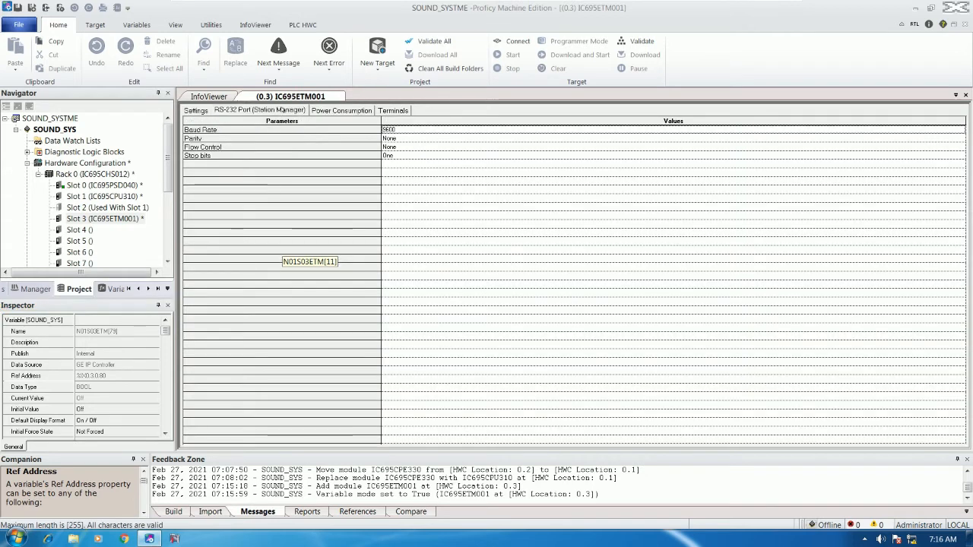
left_click(200, 111)
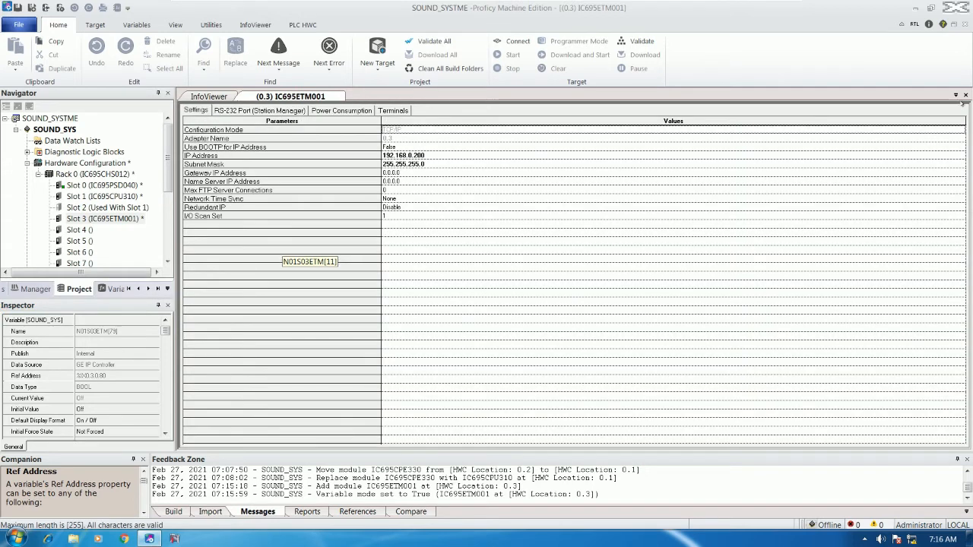
left_click(966, 95)
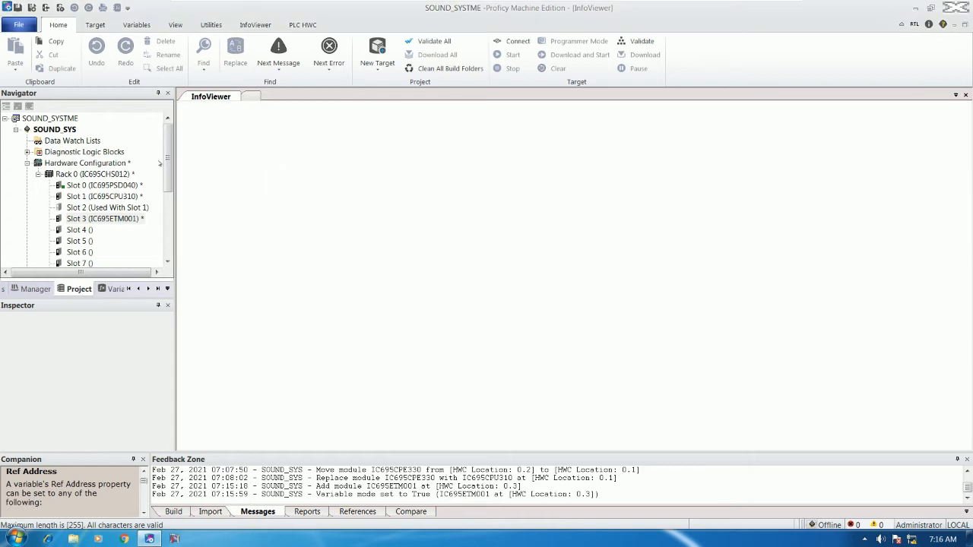
Ping 192.168.0.200 from a command prompt, then minimise the console window.
mouse_move(168, 155)
left_mouse_down()
mouse_move(168, 169)
mouse_move(172, 146)
left_mouse_up()
key("super+r")
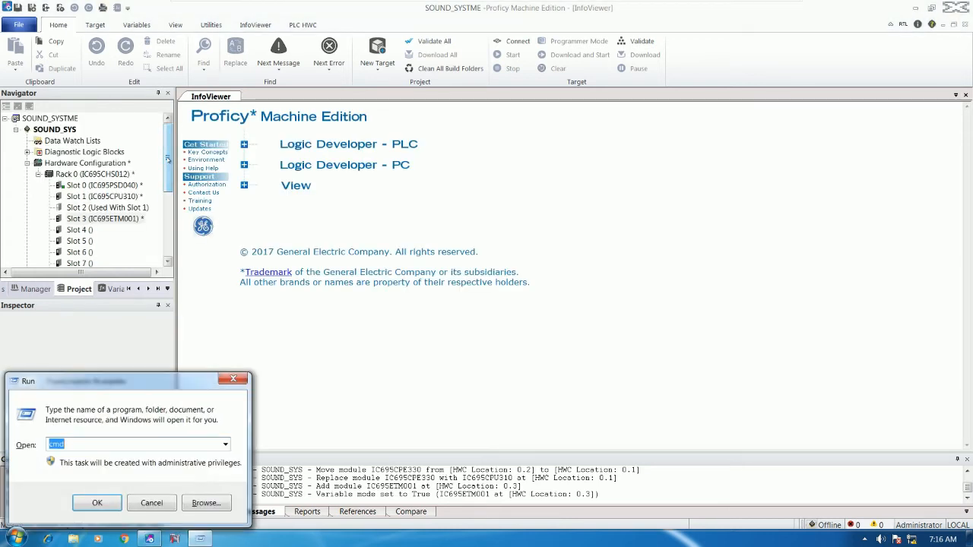
key("Return")
type("PING 19")
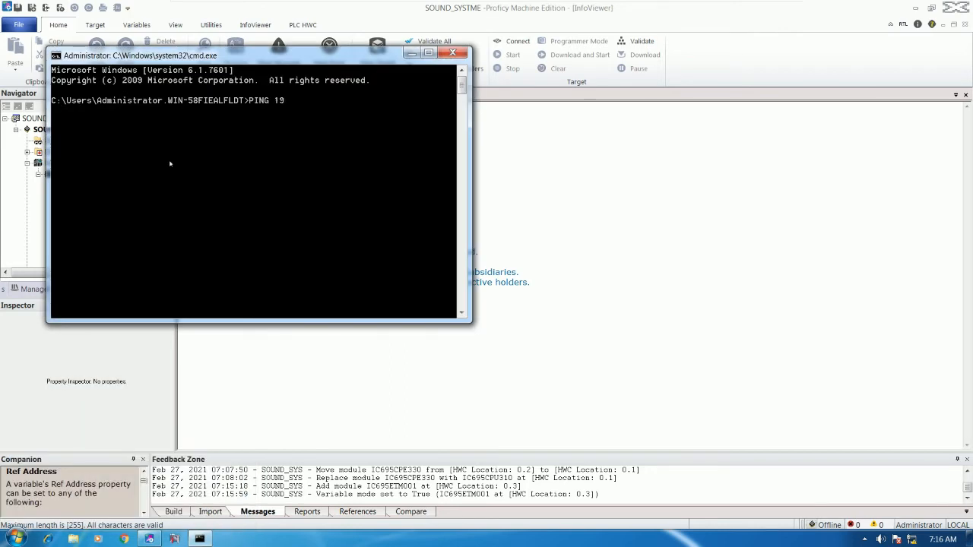
type("2.168.0.200")
key("Return")
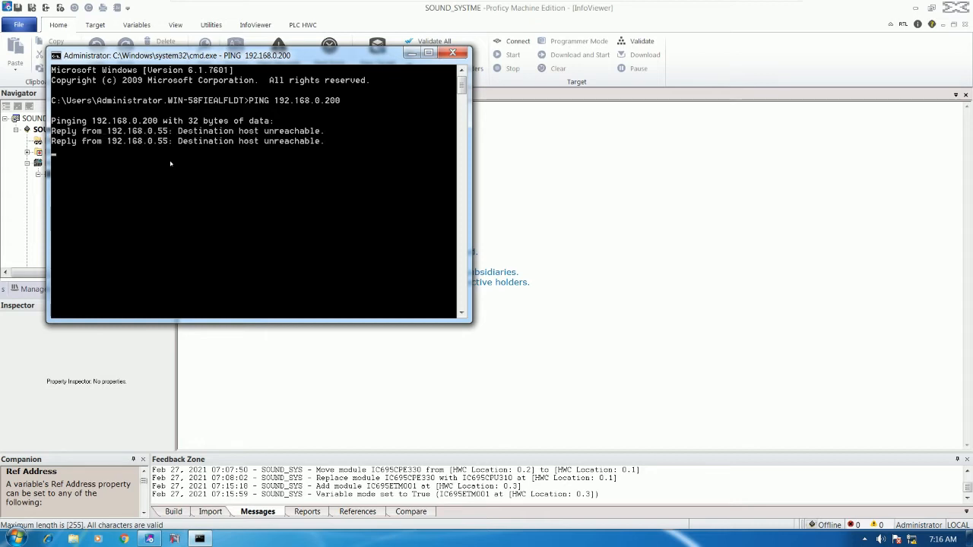
left_click_drag(318, 59, 551, 165)
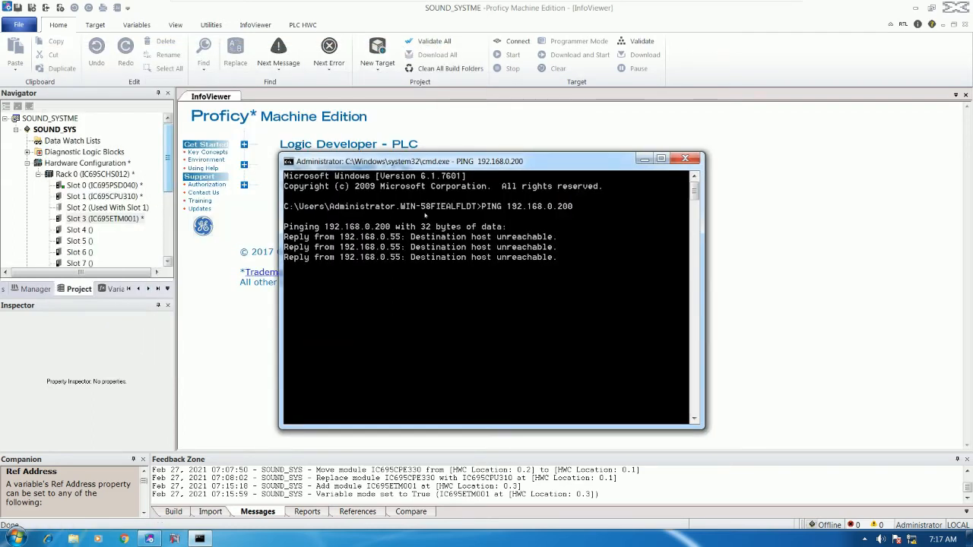
left_click(643, 159)
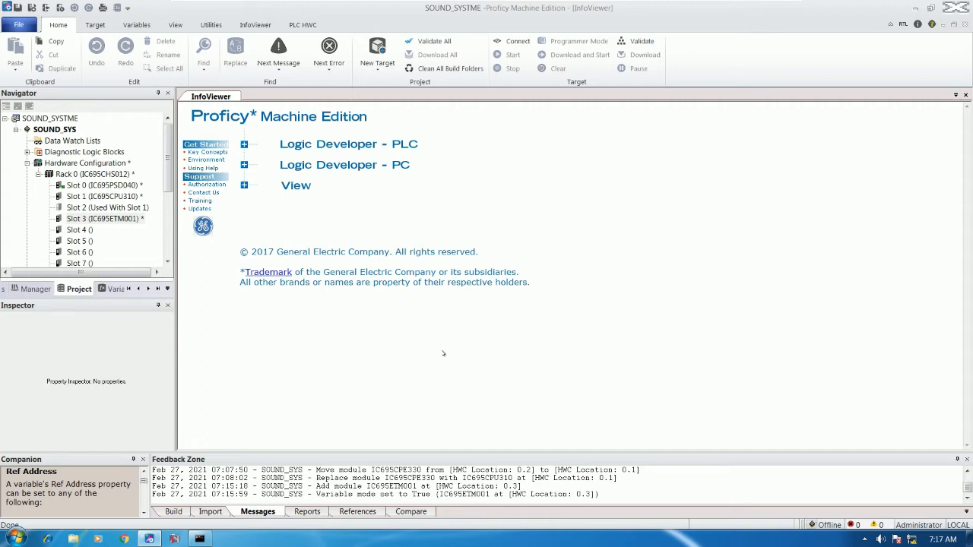
Keep Windows Firewall off for private and public networks and close the firewall window.
left_click(15, 538)
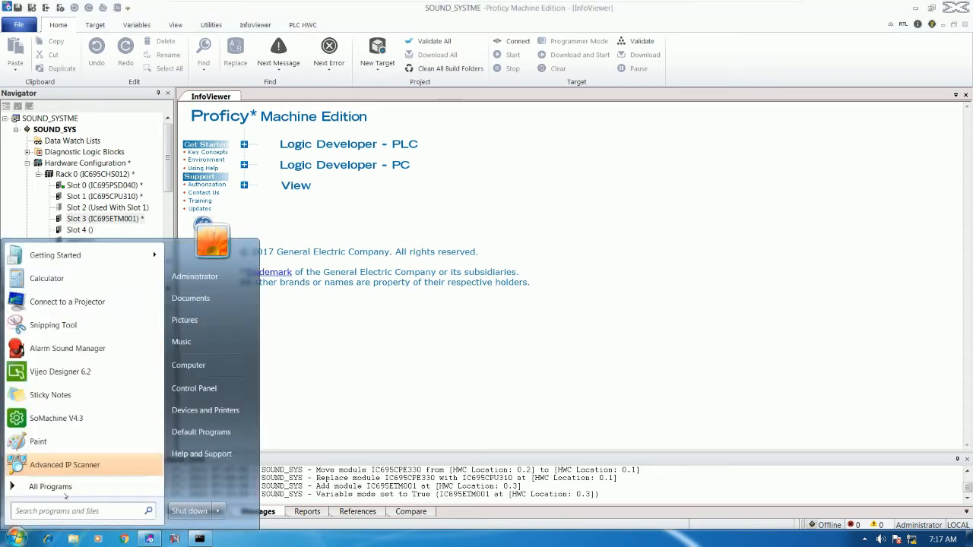
type("WIND")
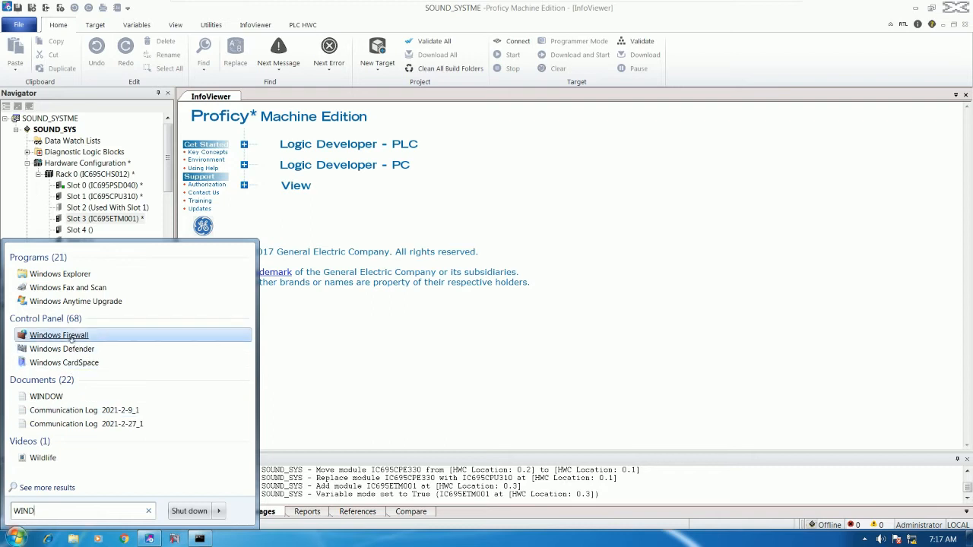
left_click(58, 335)
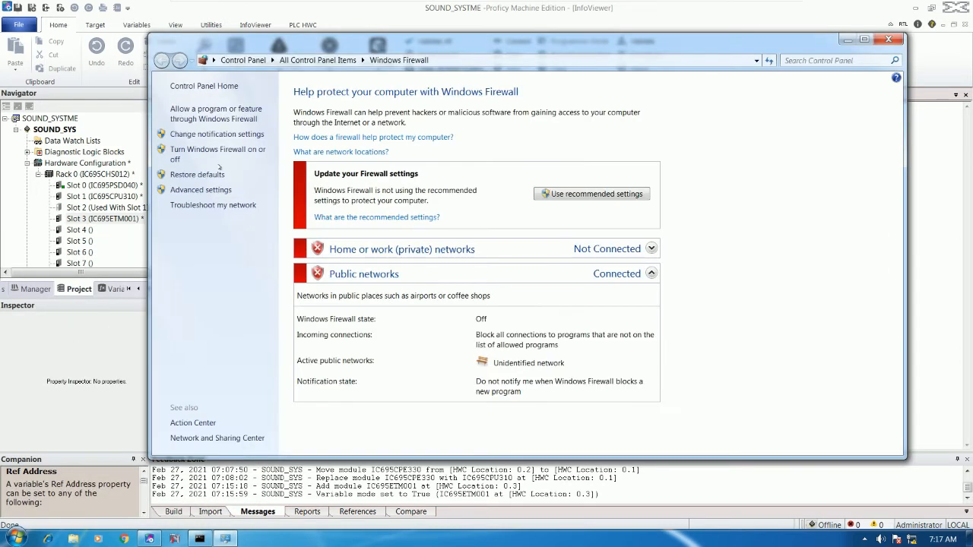
left_click(196, 150)
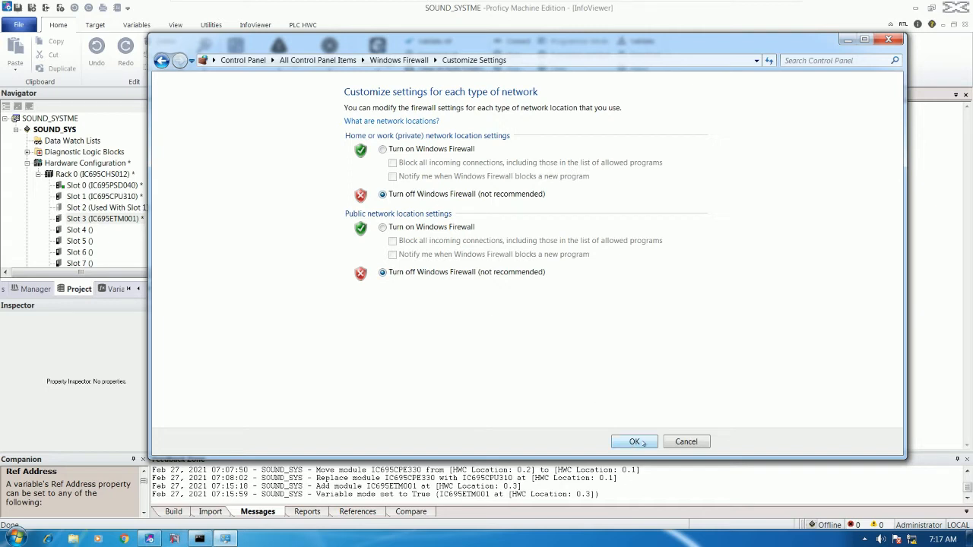
left_click(636, 441)
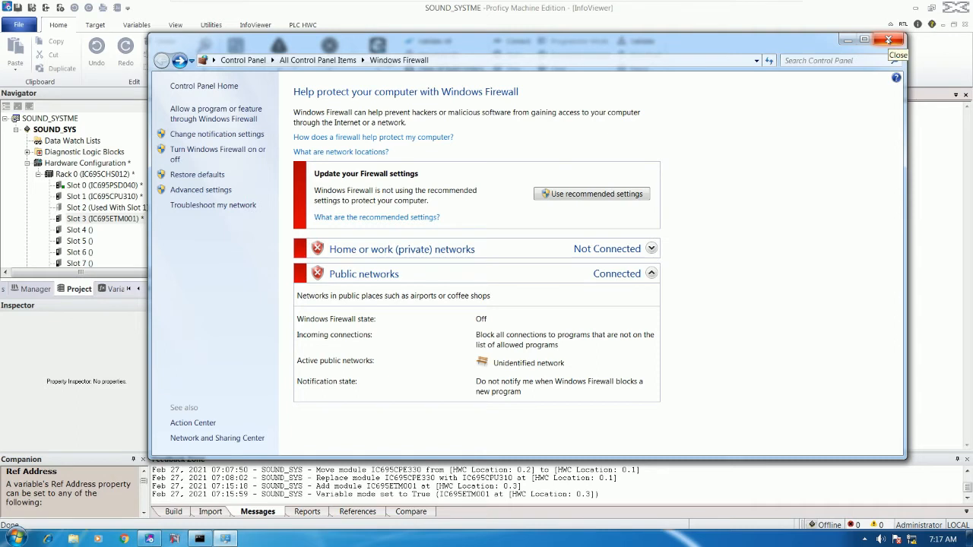
left_click(888, 39)
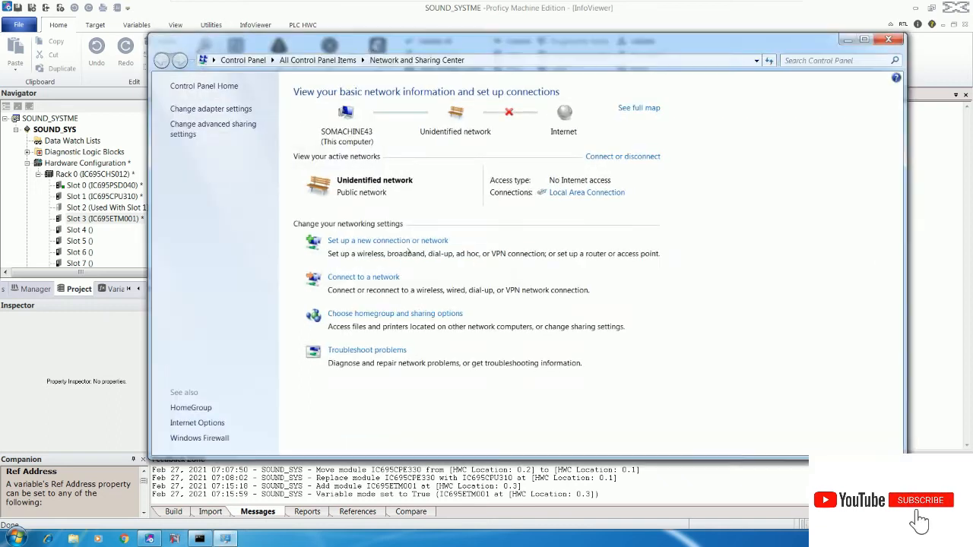
Check the Local Area Connection's IPv4 settings: static IP 192.168.0.55, mask 255.255.255.0.
left_click(570, 194)
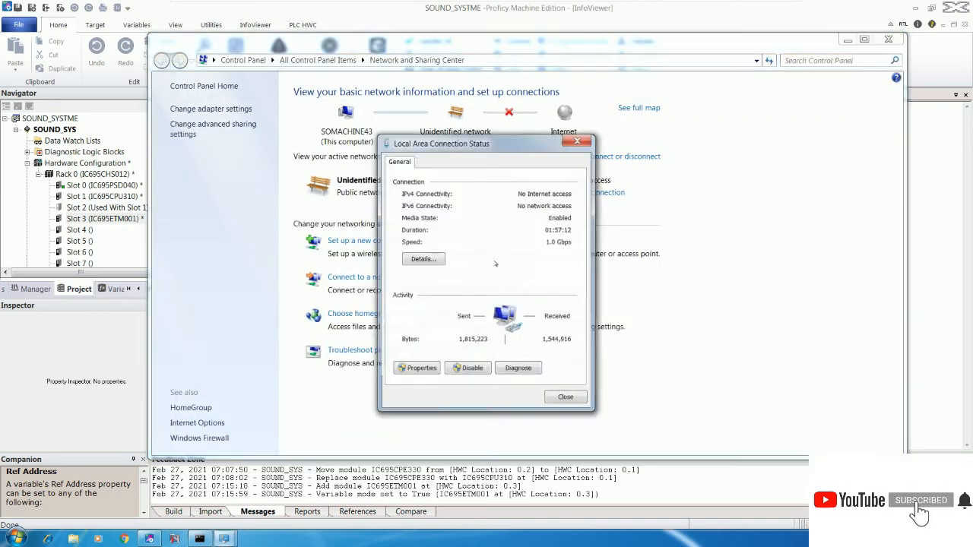
left_click(417, 368)
left_click(476, 304)
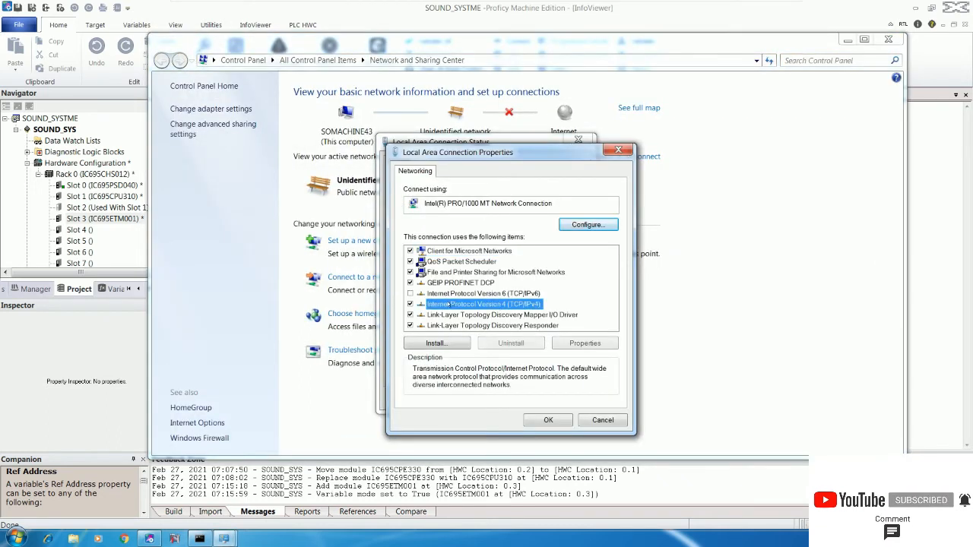
double_click(475, 304)
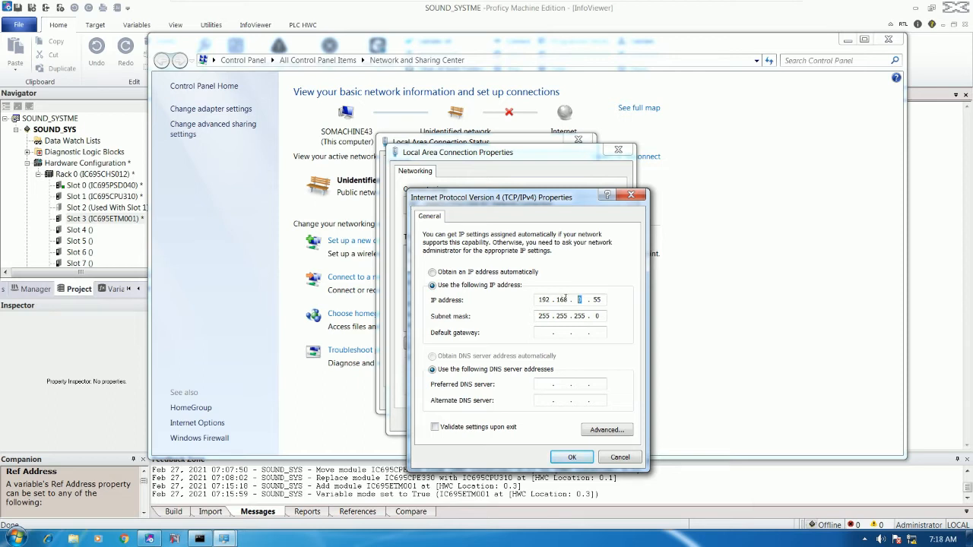
double_click(595, 299)
left_click(572, 457)
Close the adapter, status and Network and Sharing windows, then select the SOUND_SYS target.
left_click(548, 422)
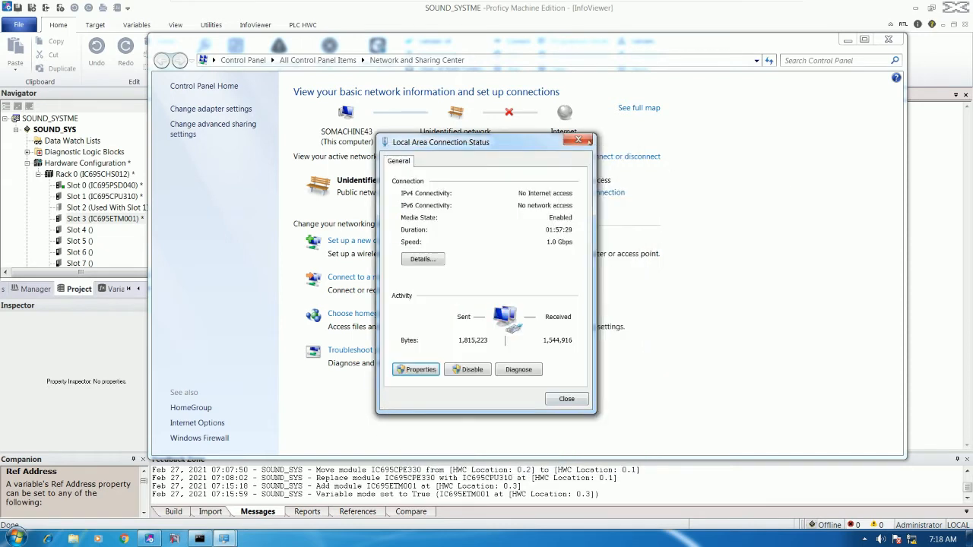
left_click(577, 139)
left_click(886, 40)
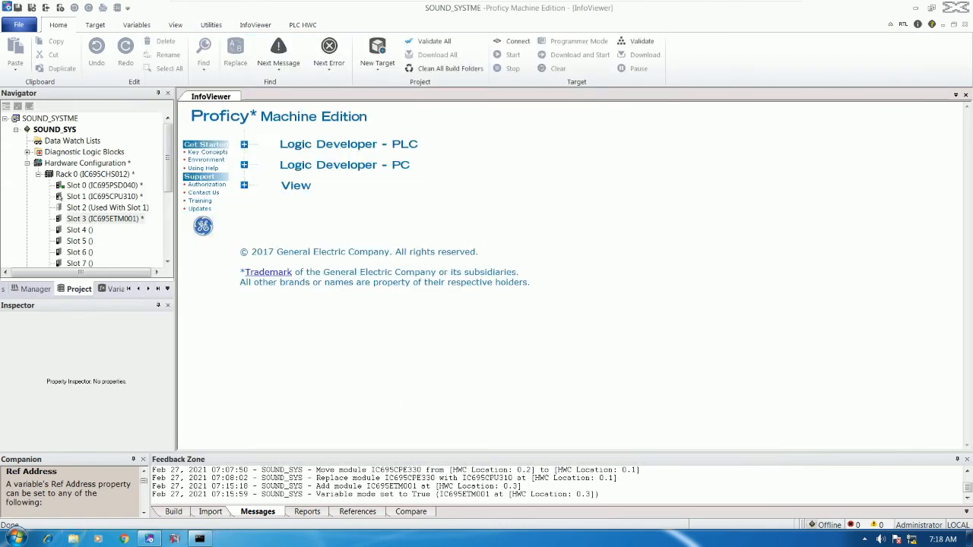
left_click(58, 131)
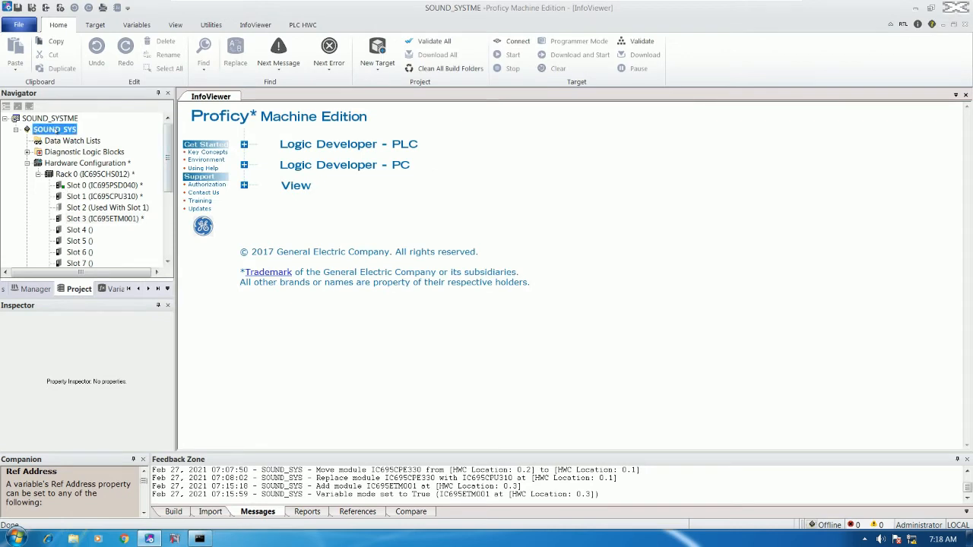
right_click(57, 131)
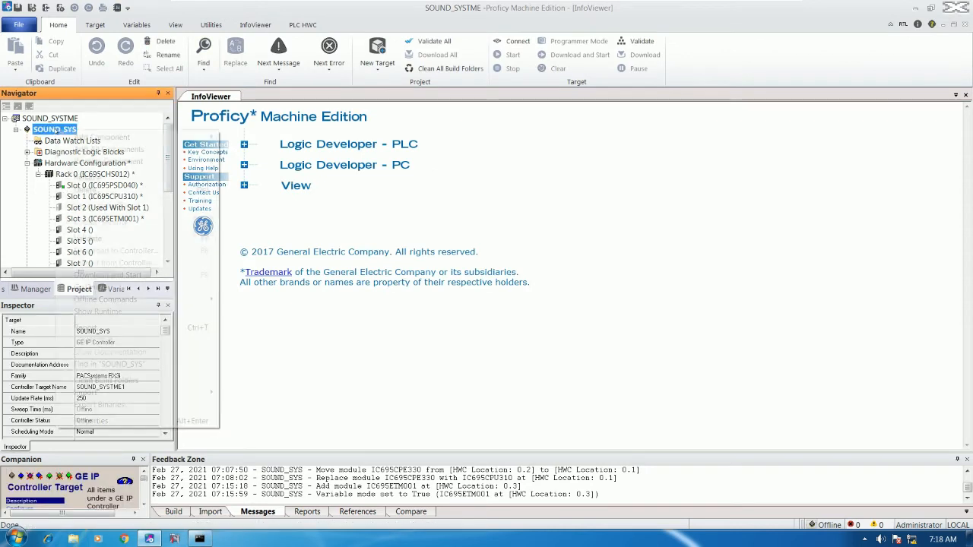
Give the SOUND_SYS target Physical Port ETHERNET and IP address 192.168.0.200, then leave the VM.
left_click(91, 420)
scroll(165, 433, "down", 8)
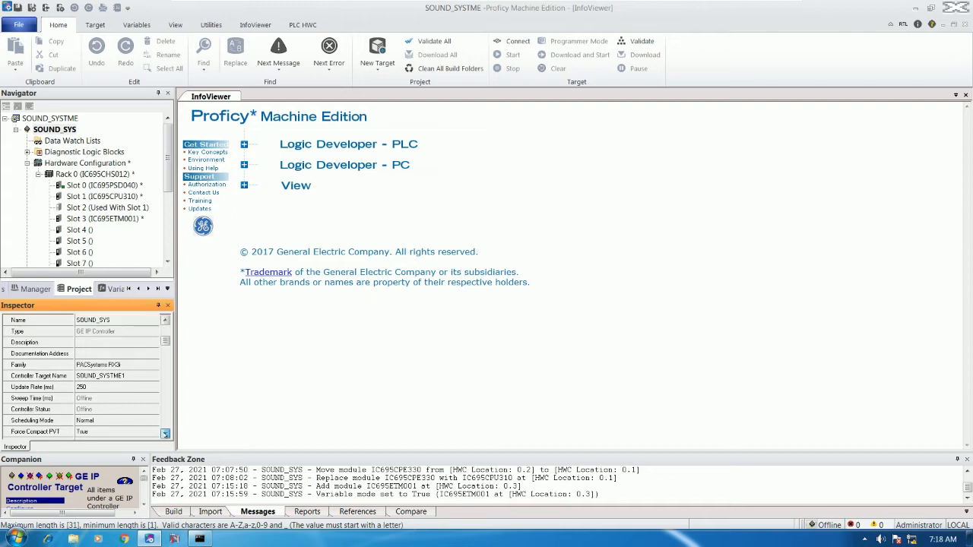
left_click(165, 433)
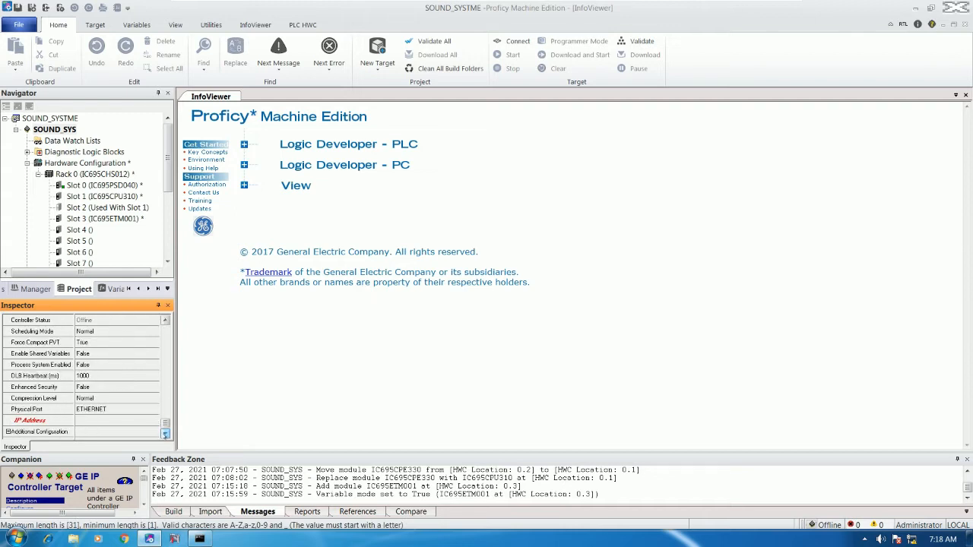
left_click(121, 410)
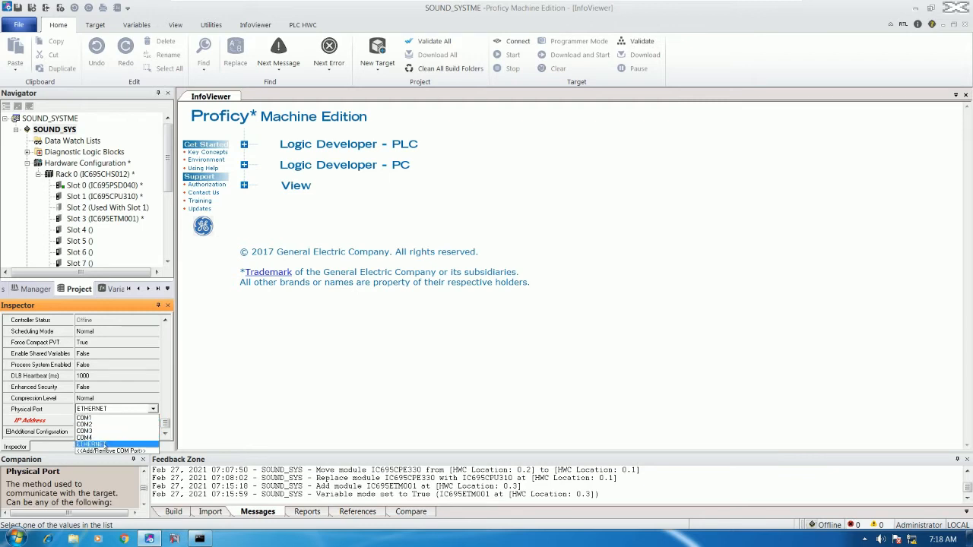
left_click(106, 443)
left_click(102, 422)
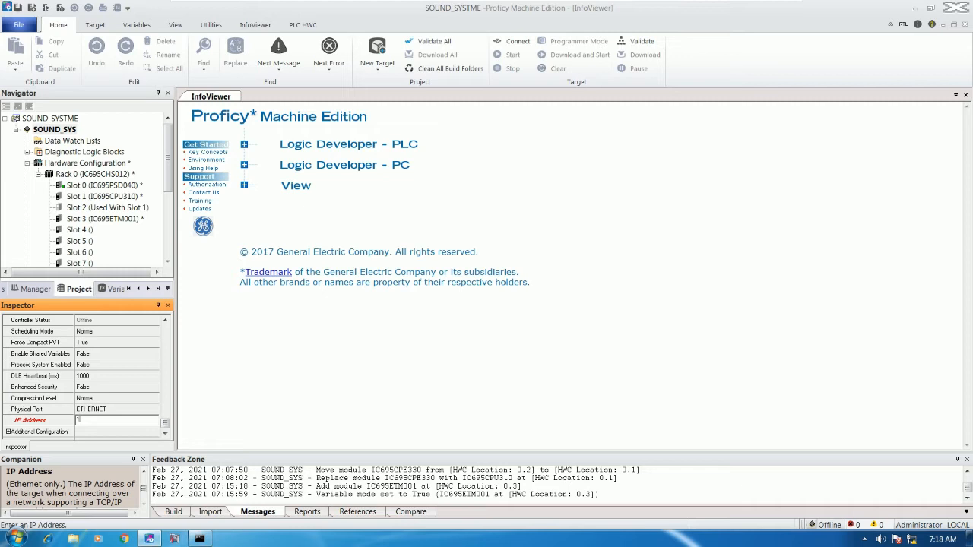
type(".168.0.100")
key("Return")
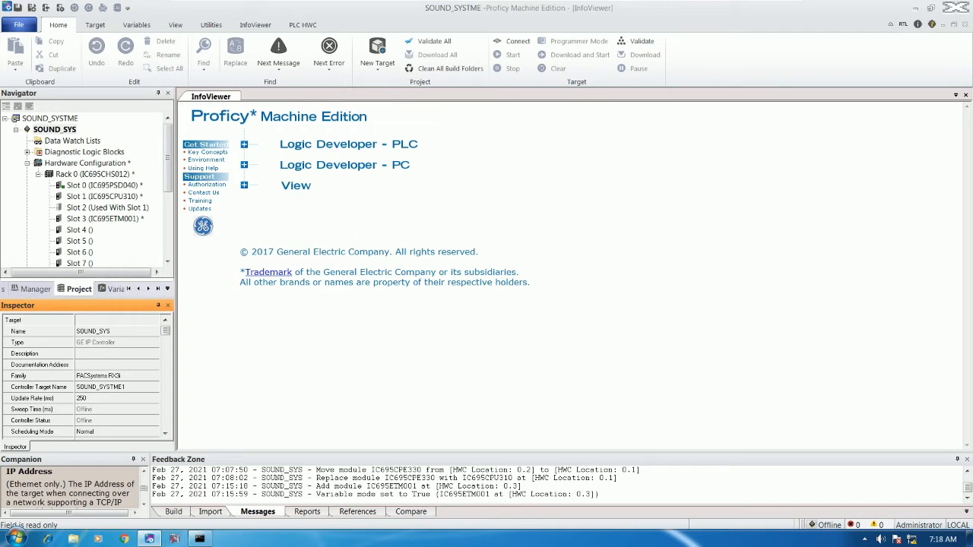
left_click_drag(165, 334, 167, 426)
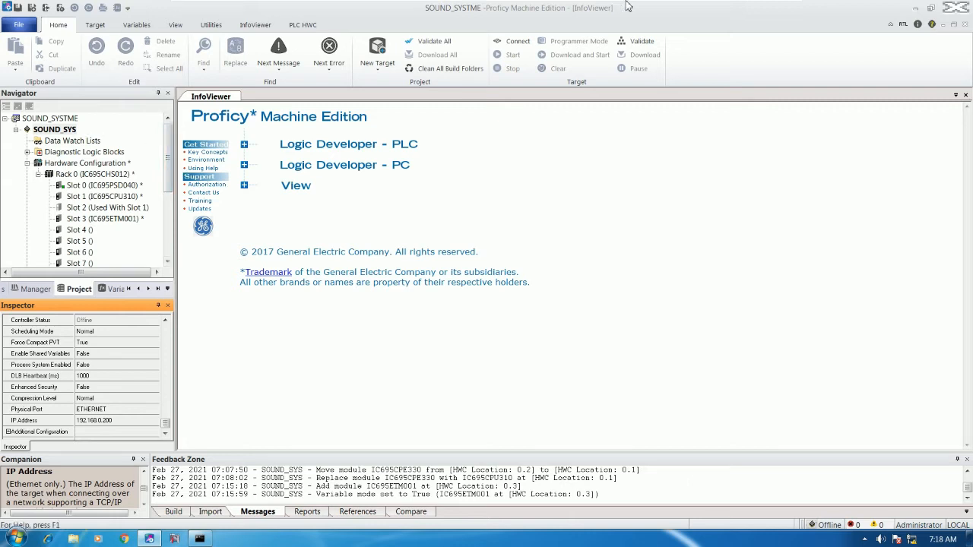
left_click(761, 11)
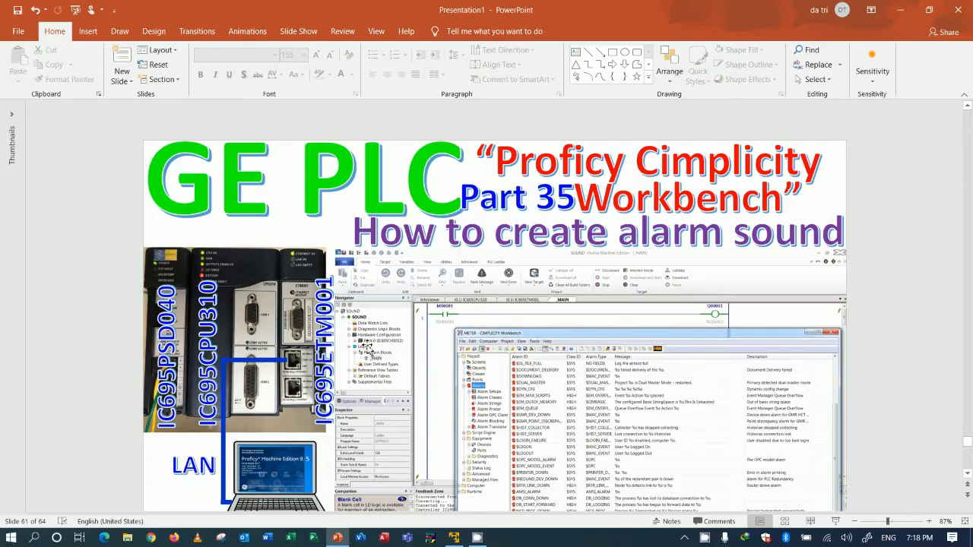
Show the Part 35 title slide as a slide show, end it, and restore the Proficy VM.
left_click(835, 521)
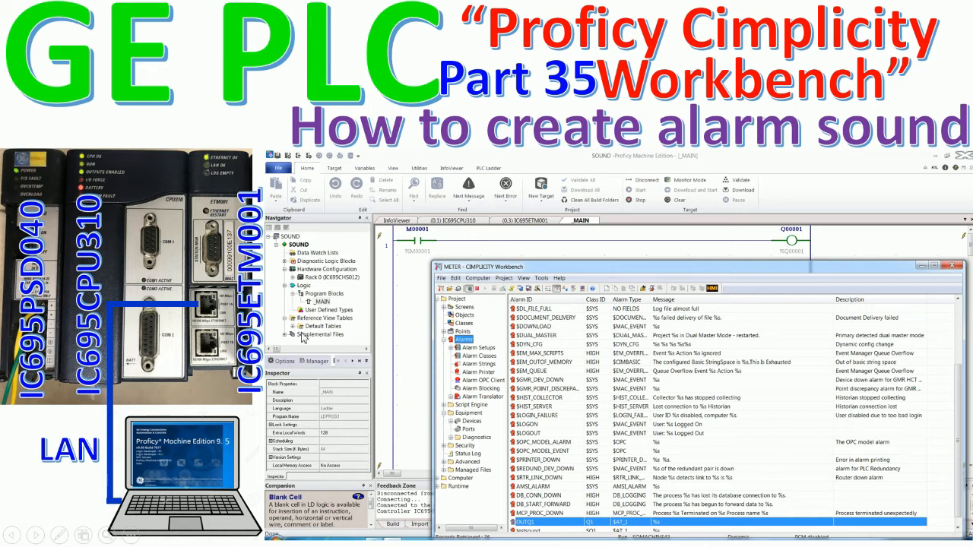
key("Escape")
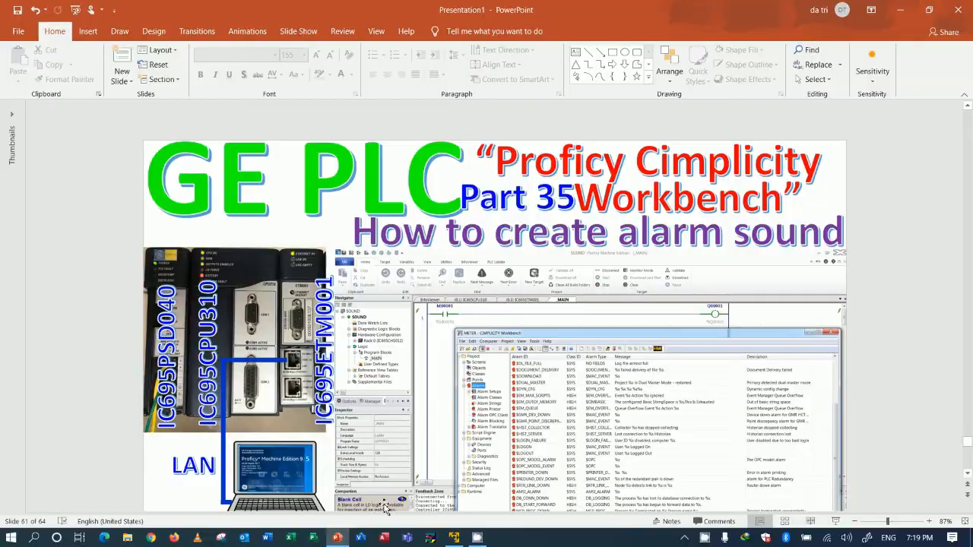
left_click(454, 538)
right_click(74, 130)
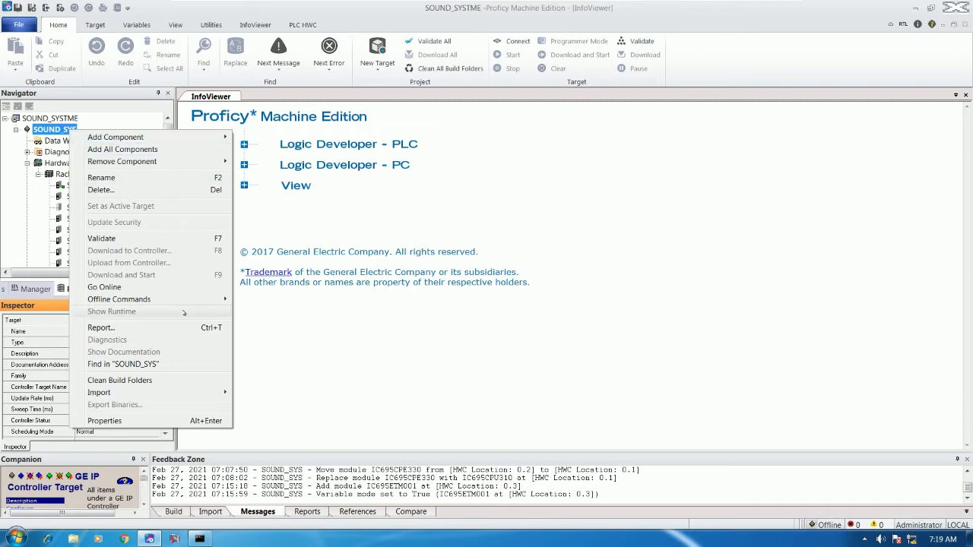
Open Set Temporary IP Address for SOUND_SYS and enter MAC pairs 00 09 91 00 E.
mouse_move(201, 303)
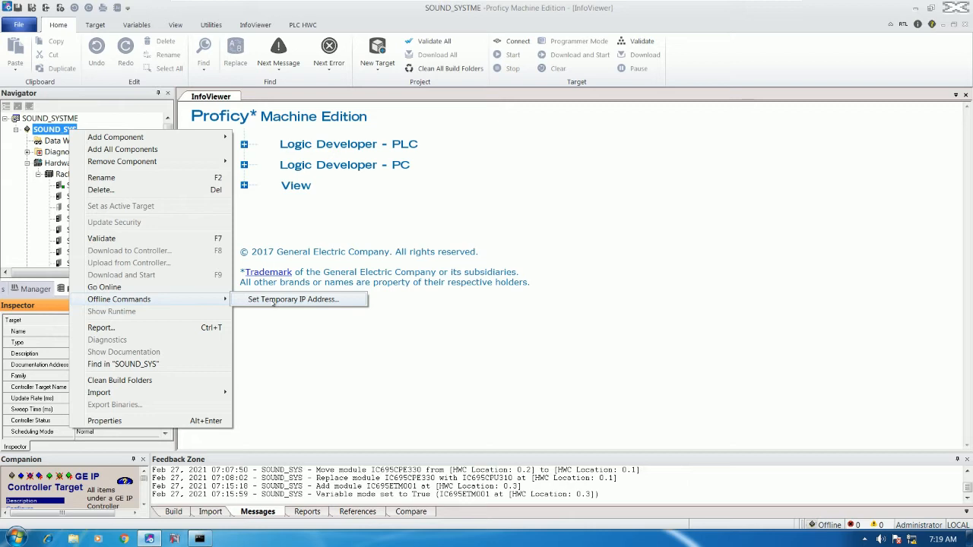
right_click(69, 130)
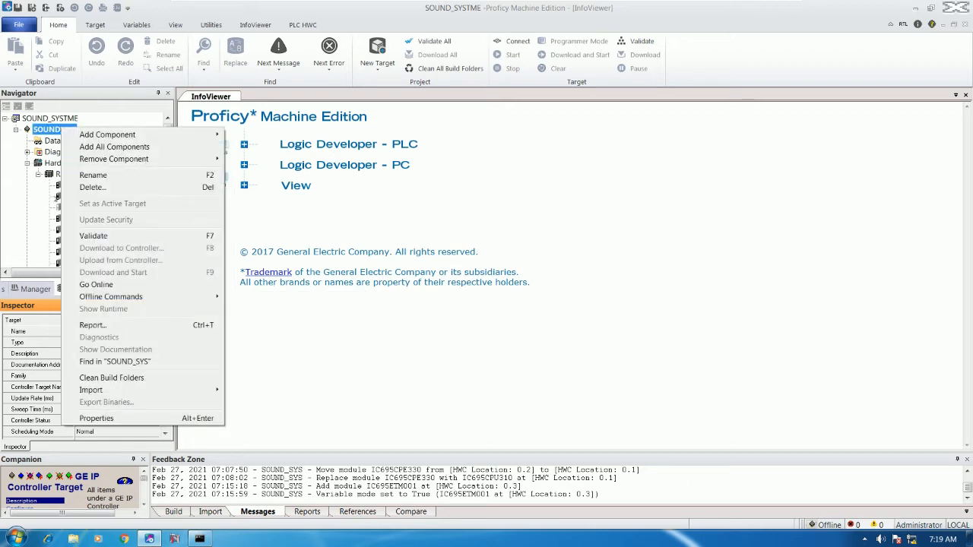
mouse_move(111, 301)
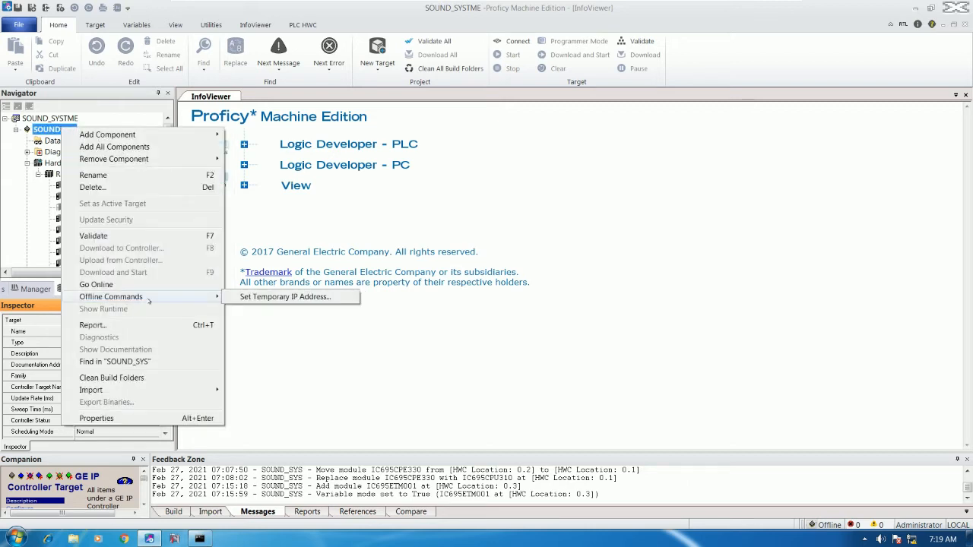
left_click(284, 297)
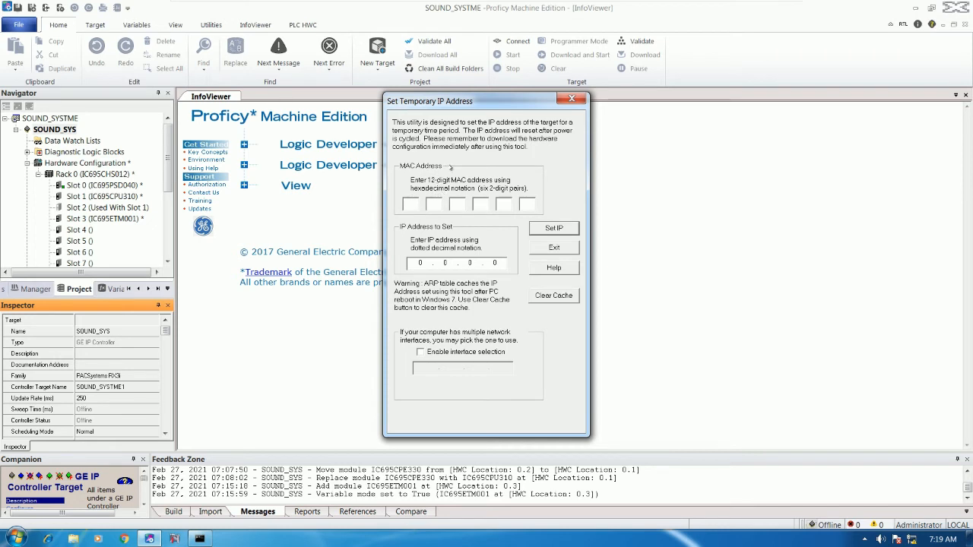
type("00 09 91 00 E1")
left_click(739, 6)
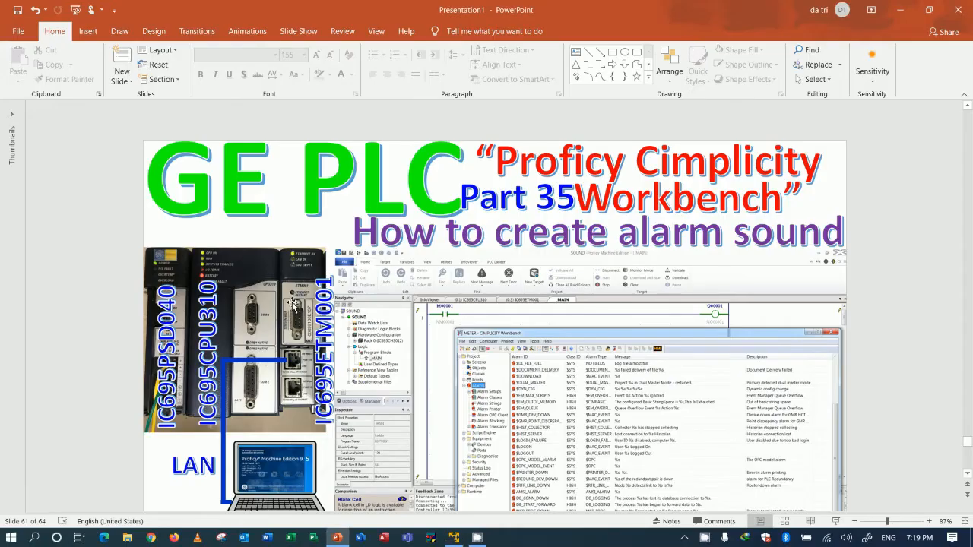
left_click(835, 521)
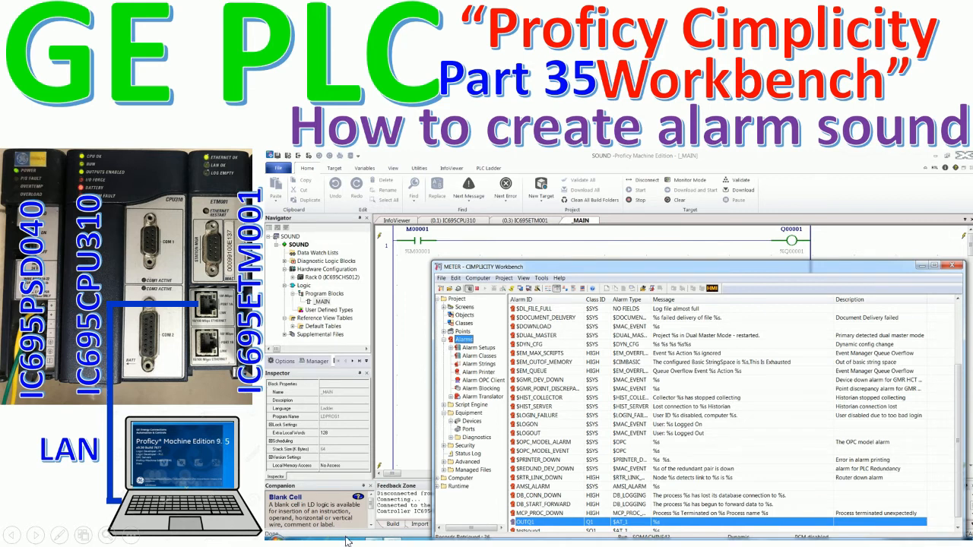
key("Escape")
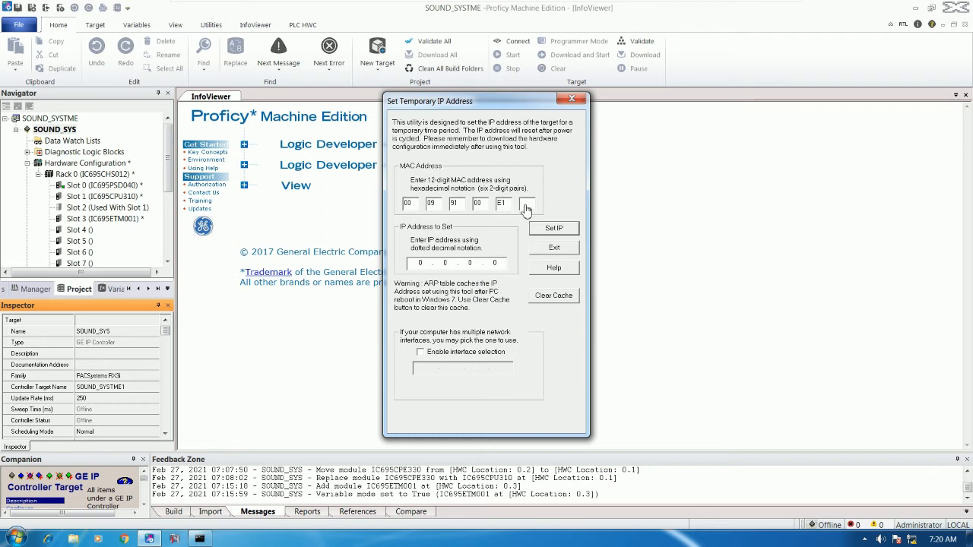
Finish the MAC with 37, enter temporary IP 192.168.0.200, and send it to the controller.
type("37")
left_click_drag(423, 261, 391, 263)
type("192.168.0.200")
left_click(559, 228)
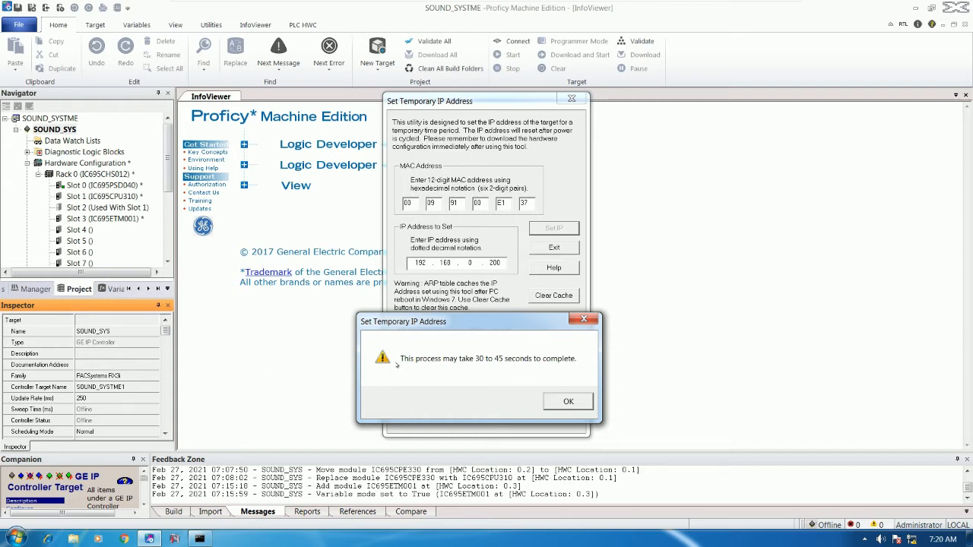
Dismiss the wait notice and timeout error, then retry Set IP until the change succeeds.
left_click(567, 403)
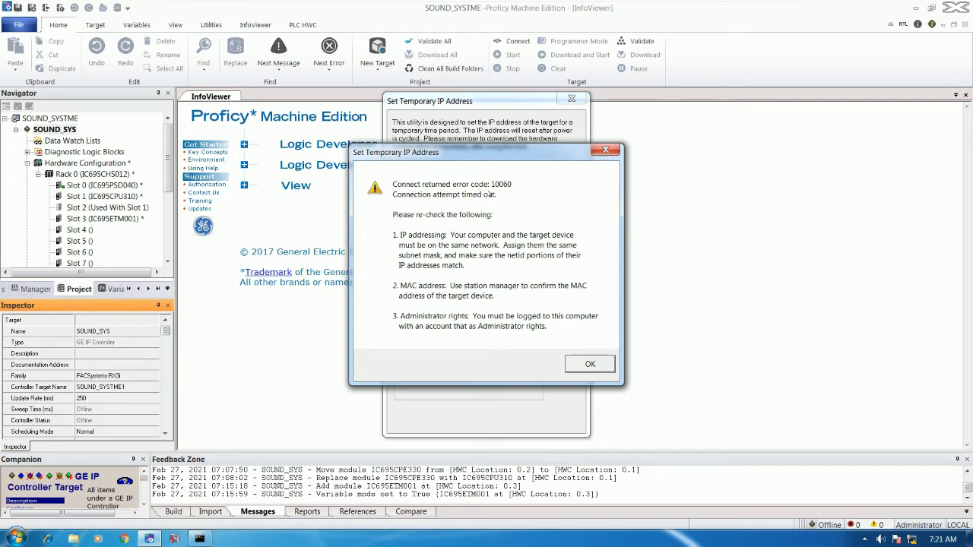
left_click(590, 364)
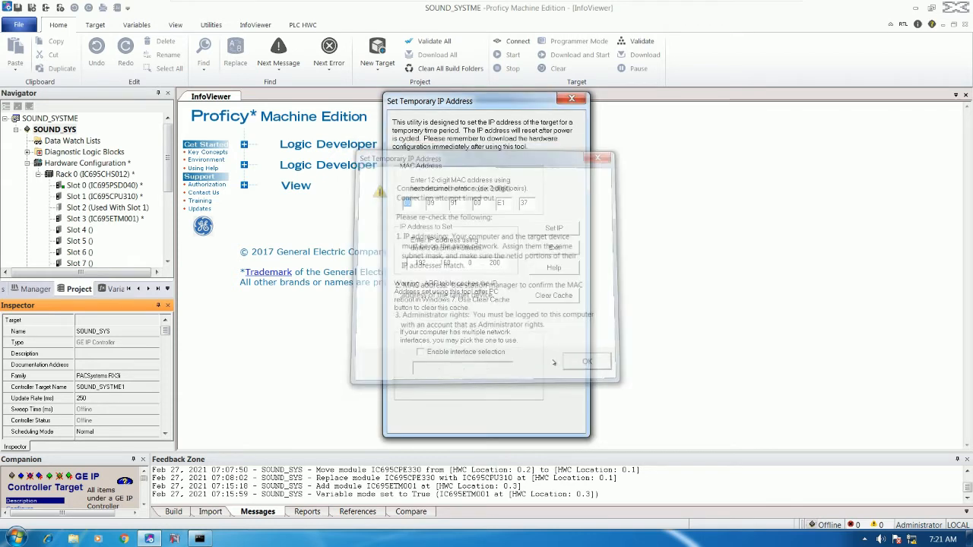
left_click(550, 228)
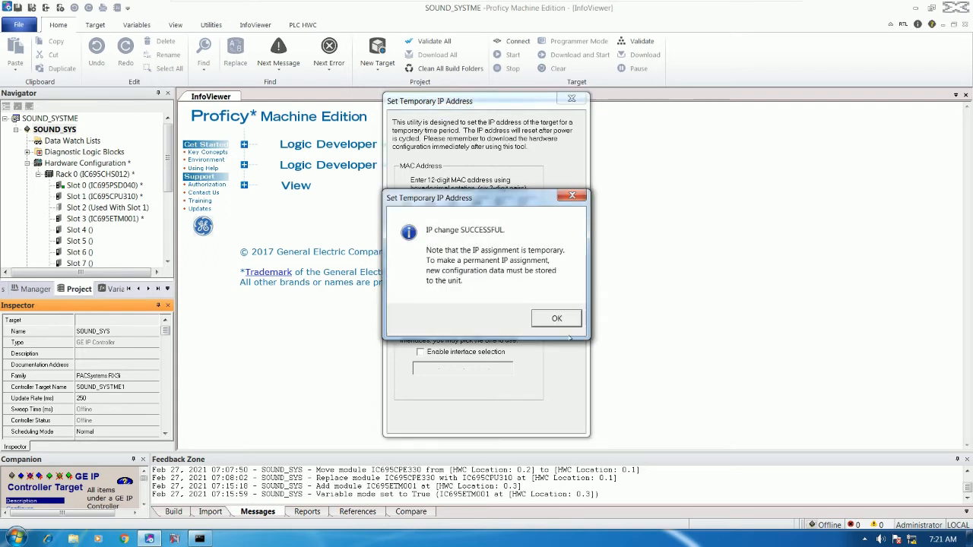
left_click_drag(525, 209, 732, 184)
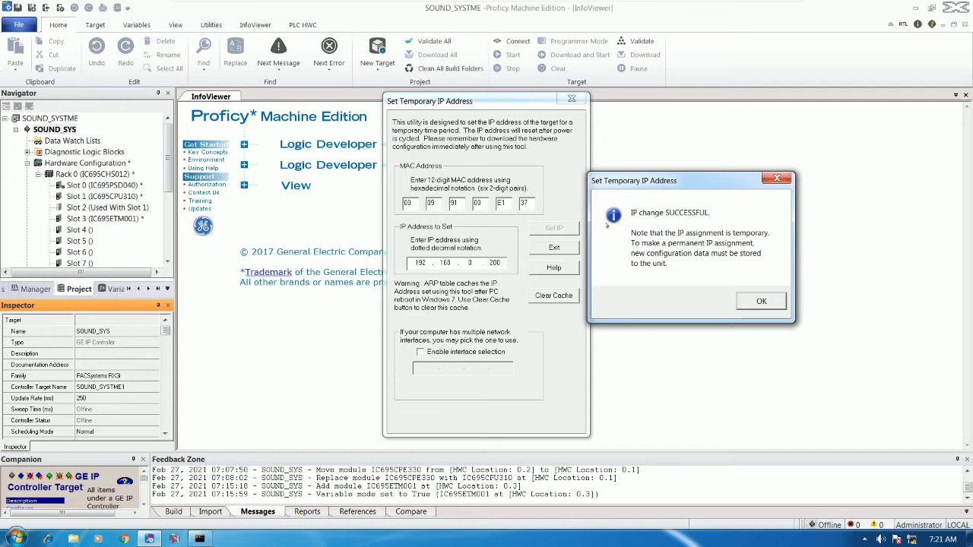
left_click(761, 301)
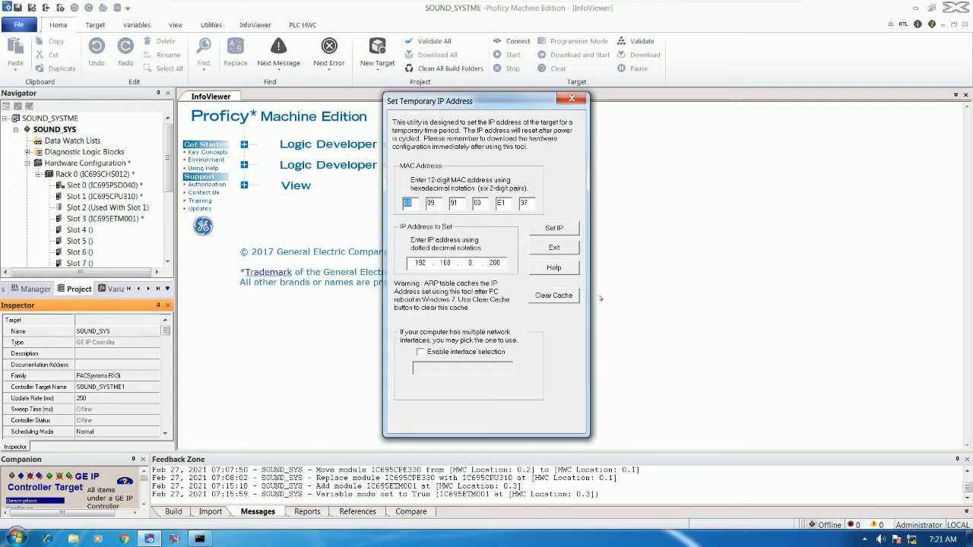
left_click(555, 251)
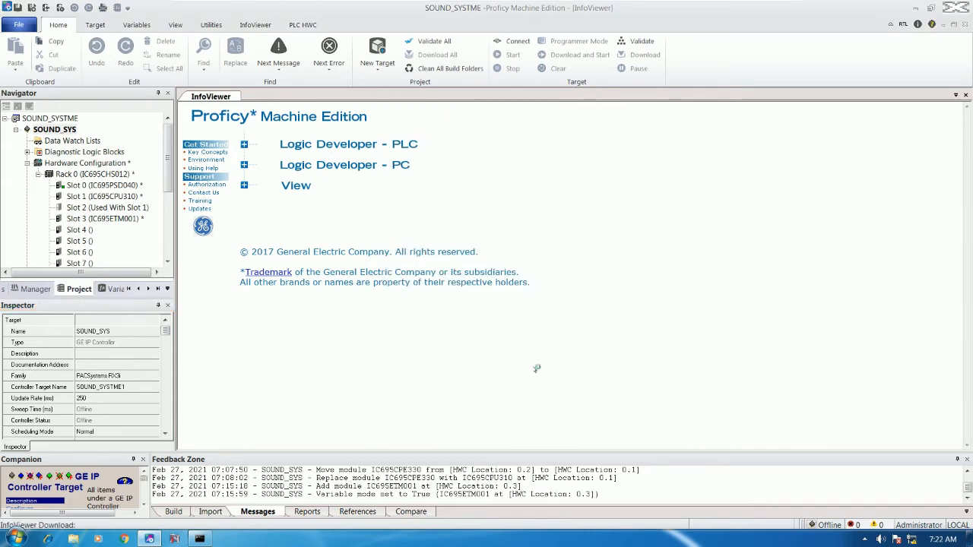
left_click(199, 538)
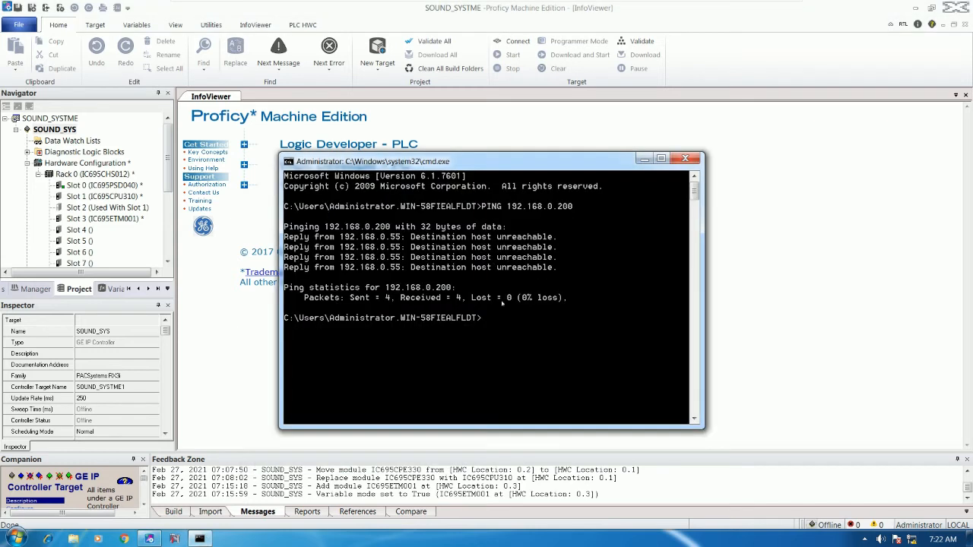
Re-run PING 192.168.0.200, getting 4 of 4 replies, and close Command Prompt.
key("Up")
key("Return")
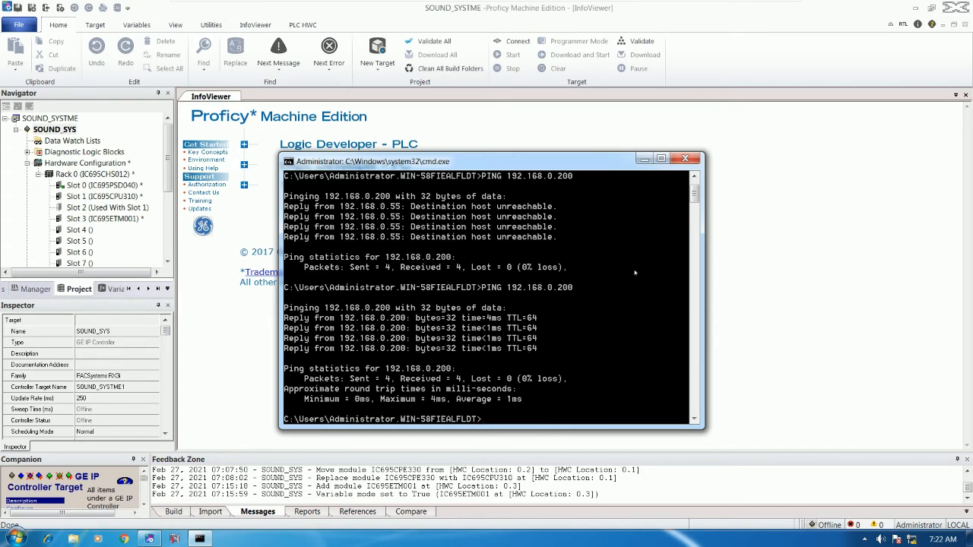
left_click(684, 158)
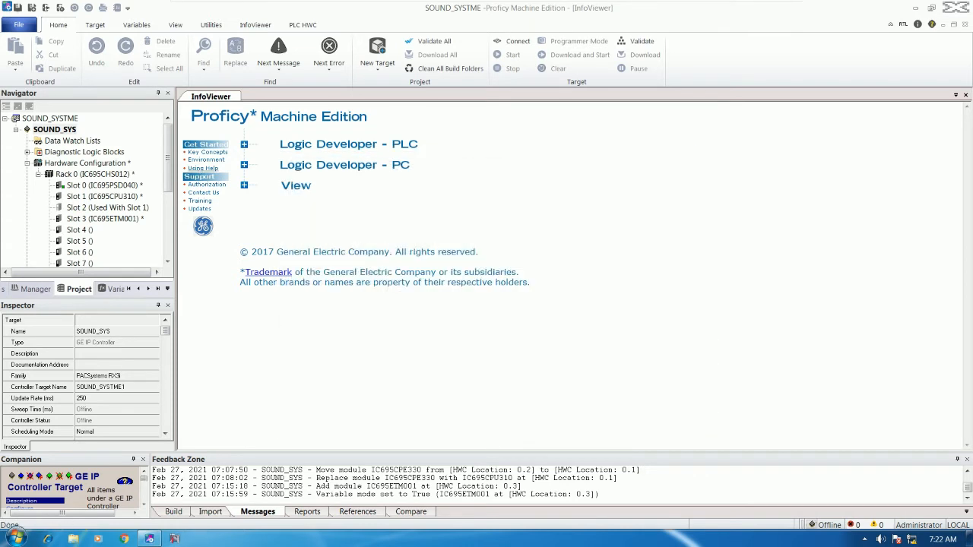
Go online and download SOUND_SYS, agreeing to overwrite the controller's logic and target name.
left_click(511, 41)
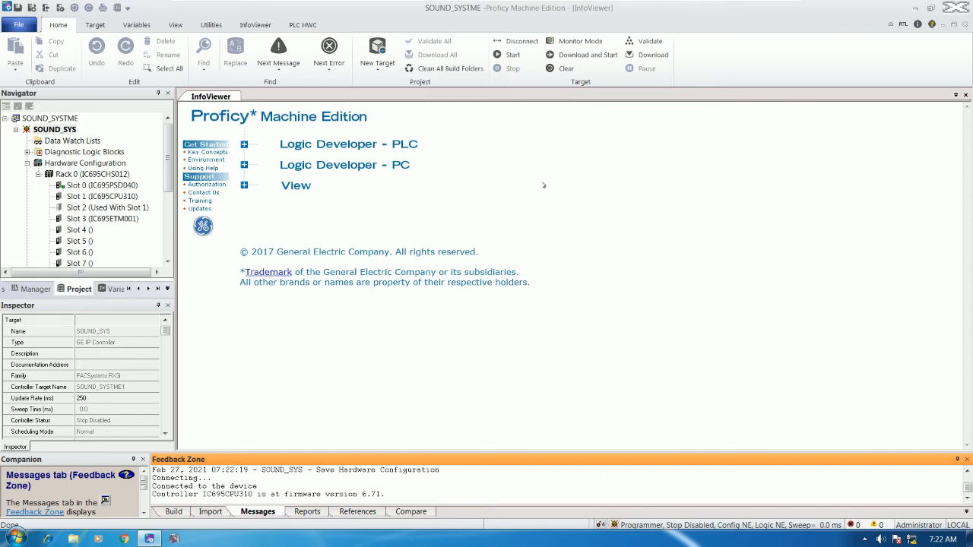
left_click(652, 56)
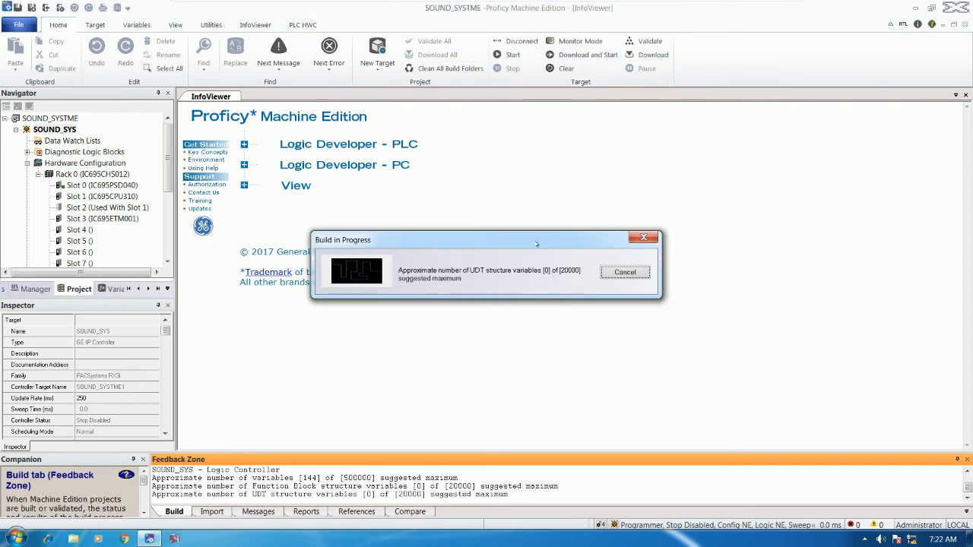
left_click(412, 362)
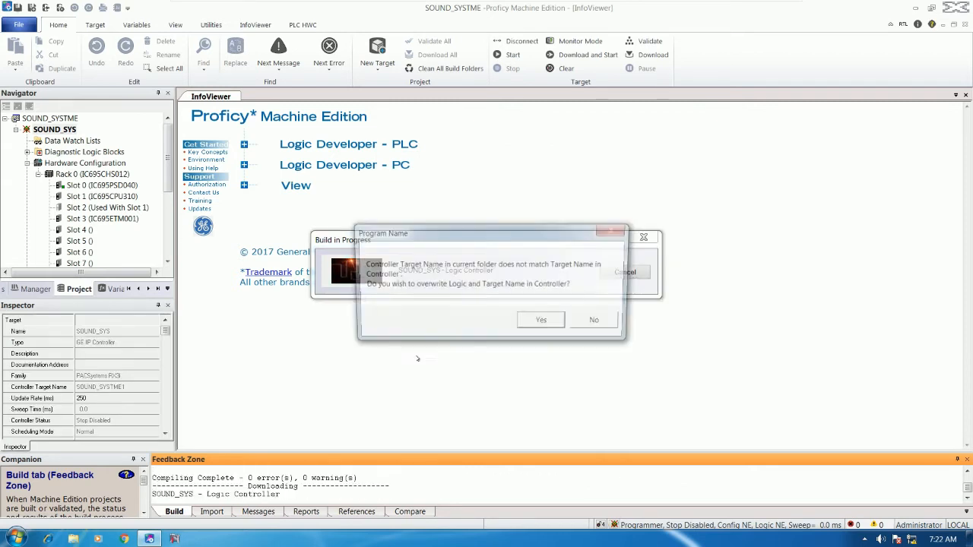
left_click(540, 319)
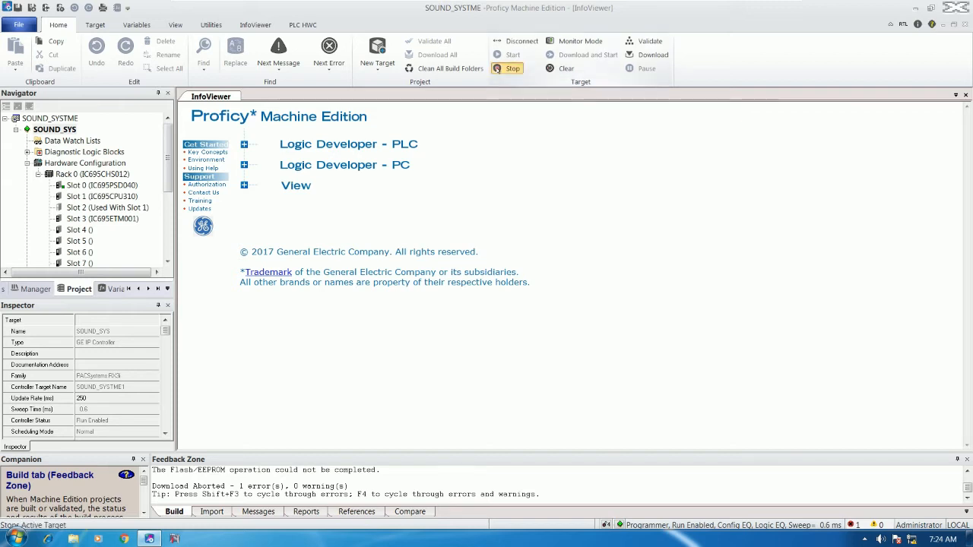
Stop the controller, restart it with Outputs Enabled, then minimise Proficy.
left_click(505, 68)
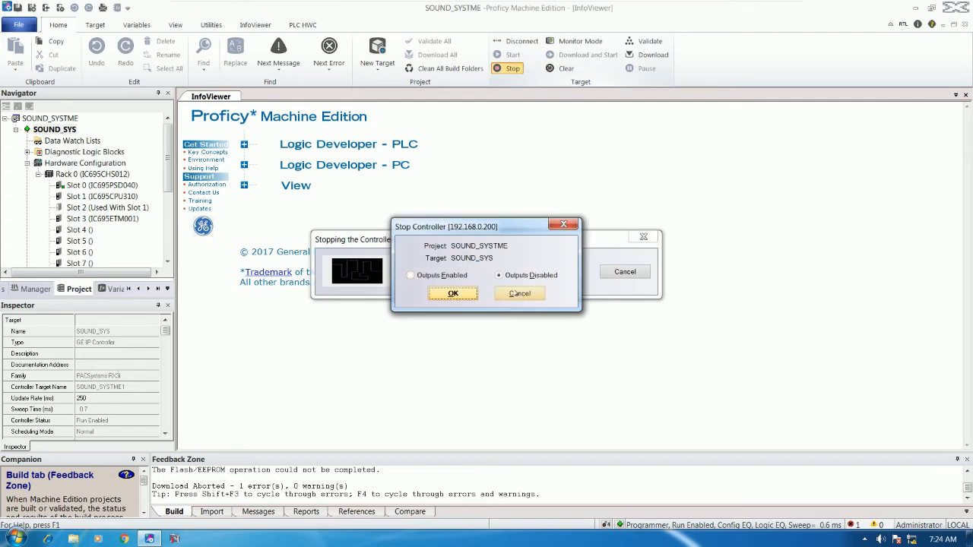
left_click(520, 294)
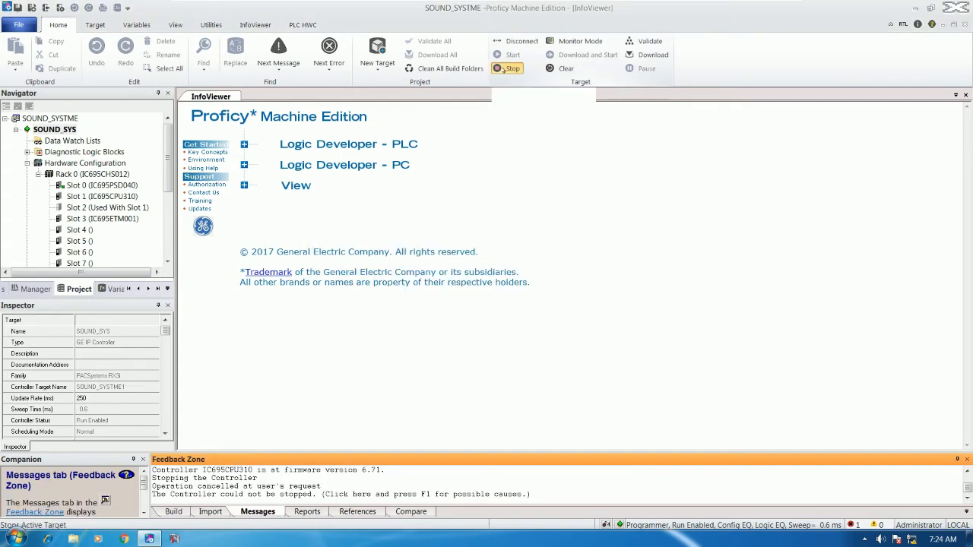
left_click(503, 69)
left_click(470, 292)
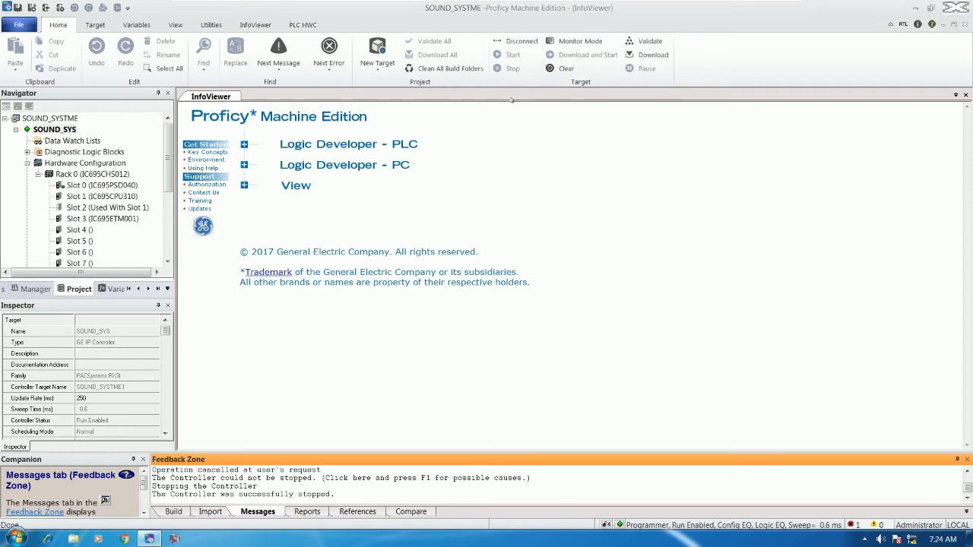
left_click(509, 55)
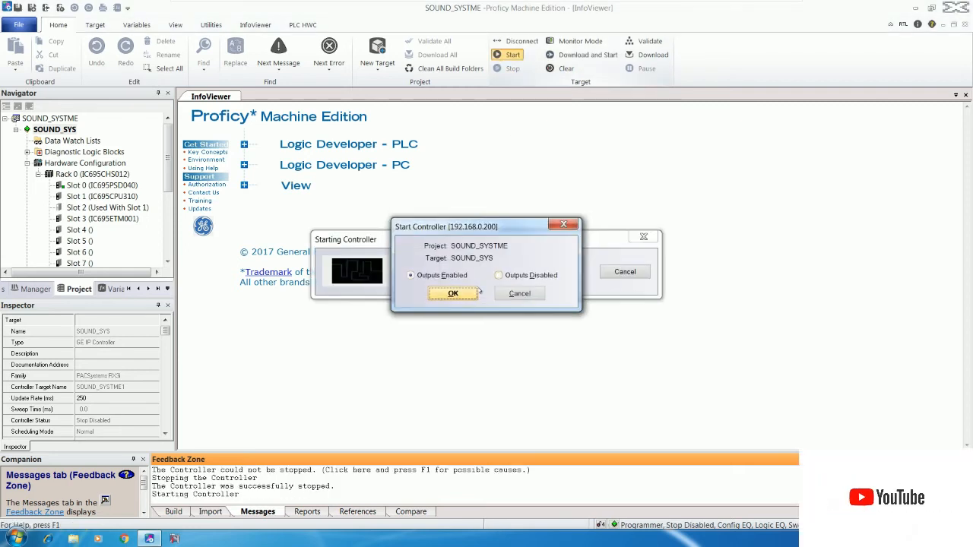
left_click(465, 293)
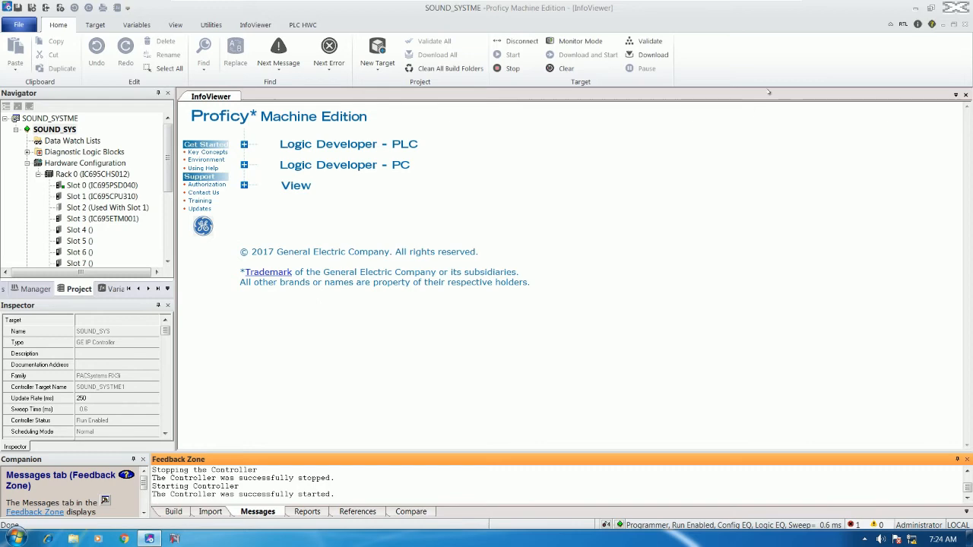
left_click(915, 7)
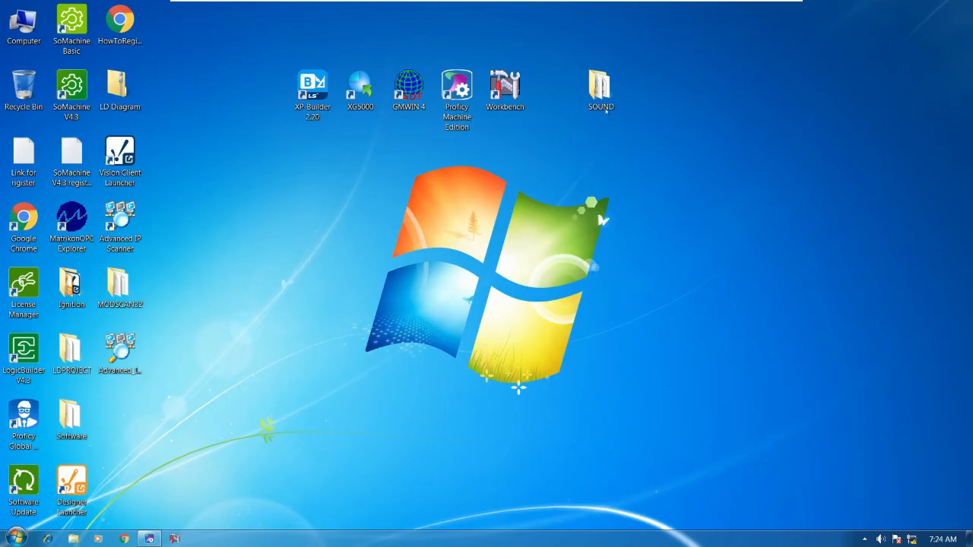
Open the desktop SOUND folder and play OUTPUT PERCENT Q1 in Media Player.
double_click(601, 90)
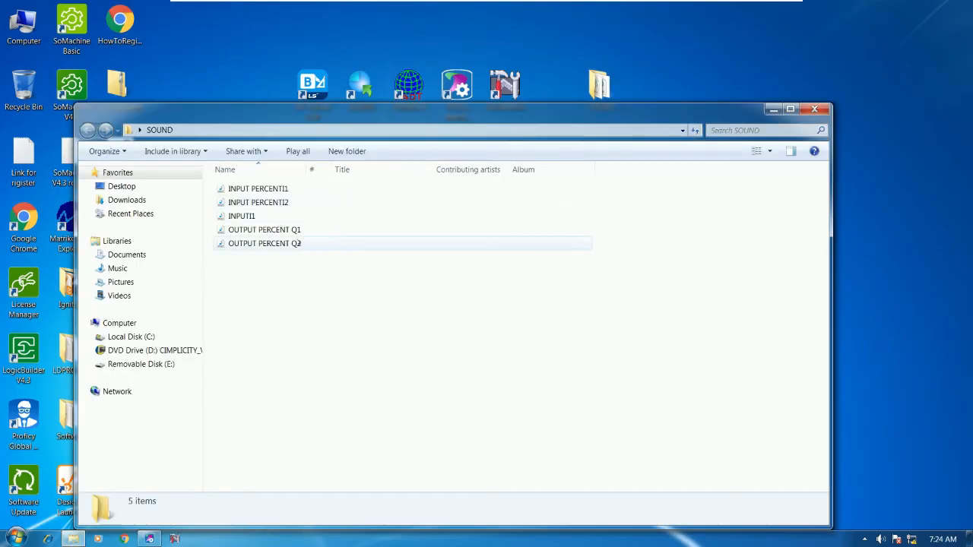
left_click(272, 231)
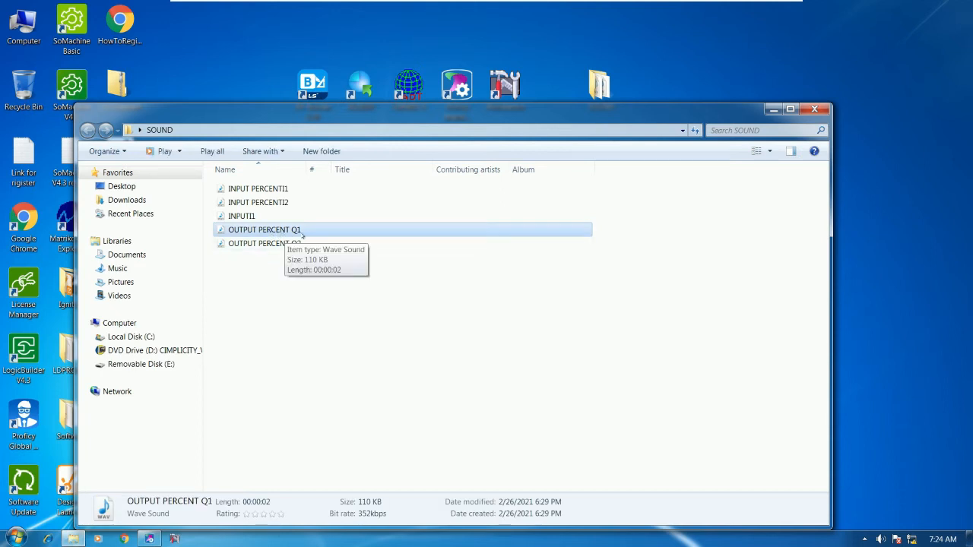
double_click(296, 232)
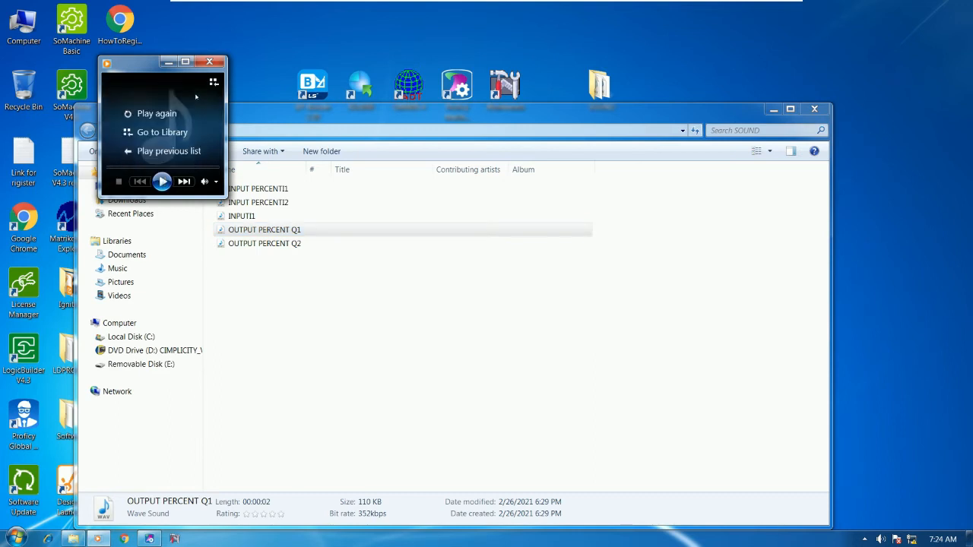
left_click(209, 61)
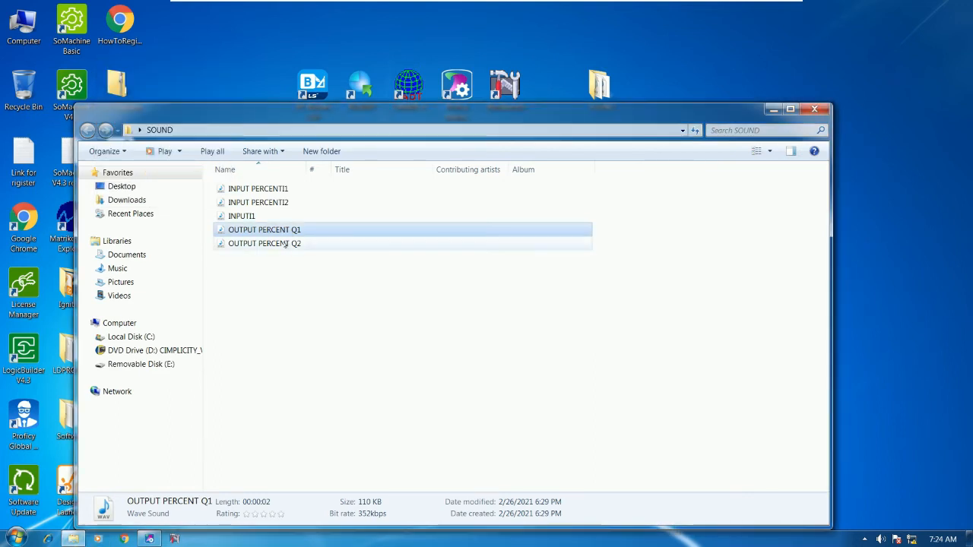
Play OUTPUT PERCENT Q2, close Media Player, and close the SOUND folder window.
double_click(278, 246)
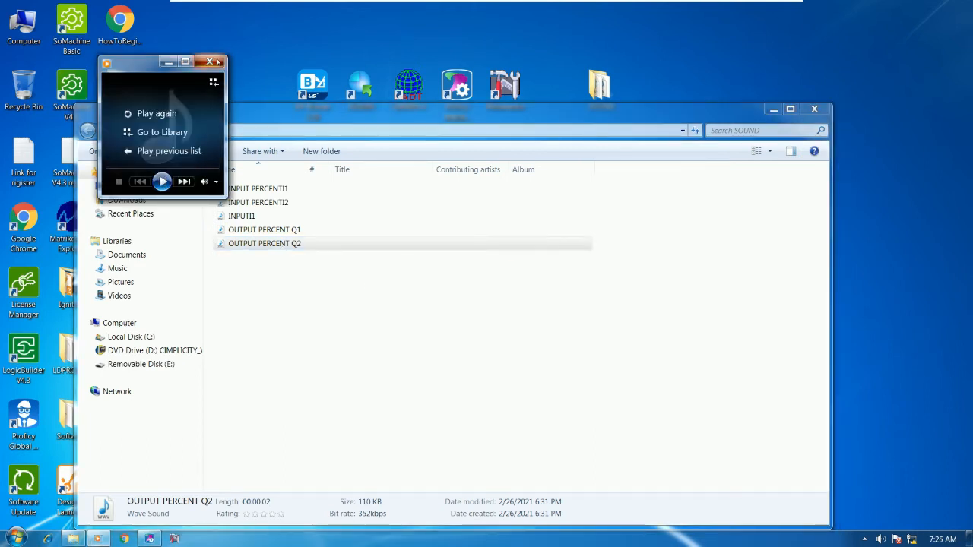
left_click(209, 62)
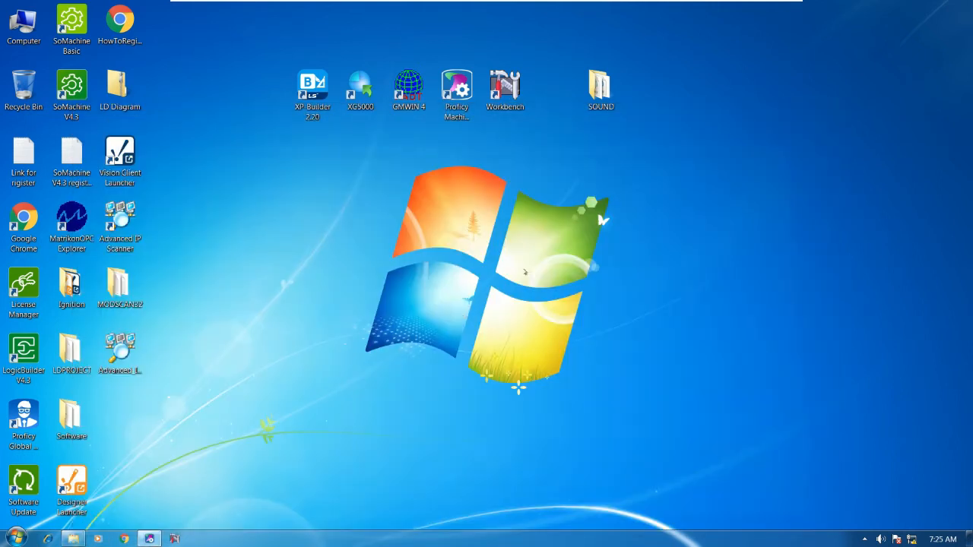
left_click(815, 110)
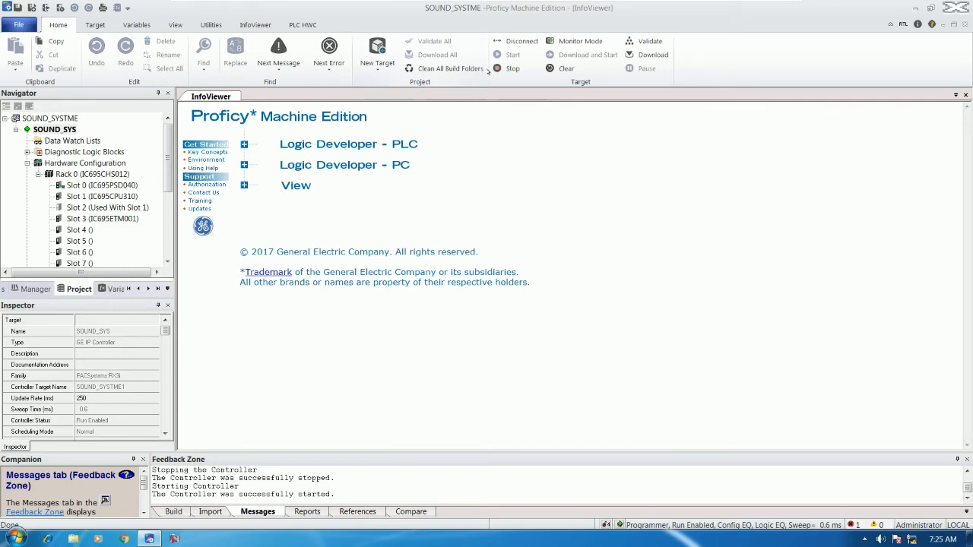
Disconnect from the controller and open _MAIN under Logic > Program Blocks.
left_click(516, 43)
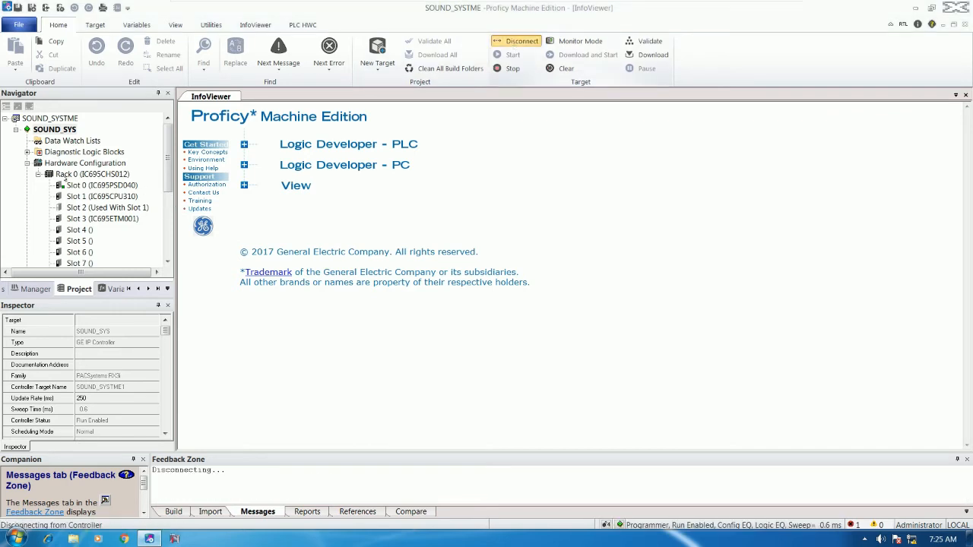
left_click(38, 175)
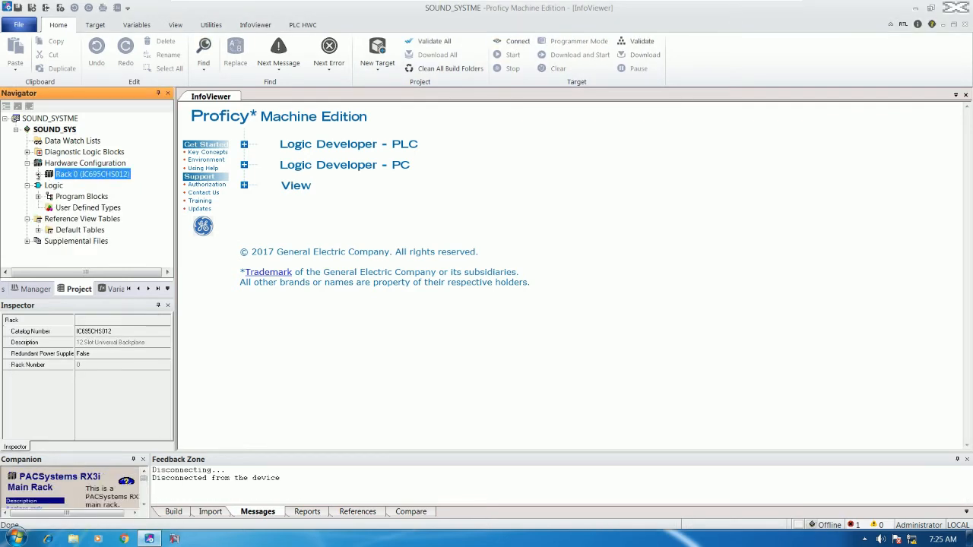
double_click(79, 196)
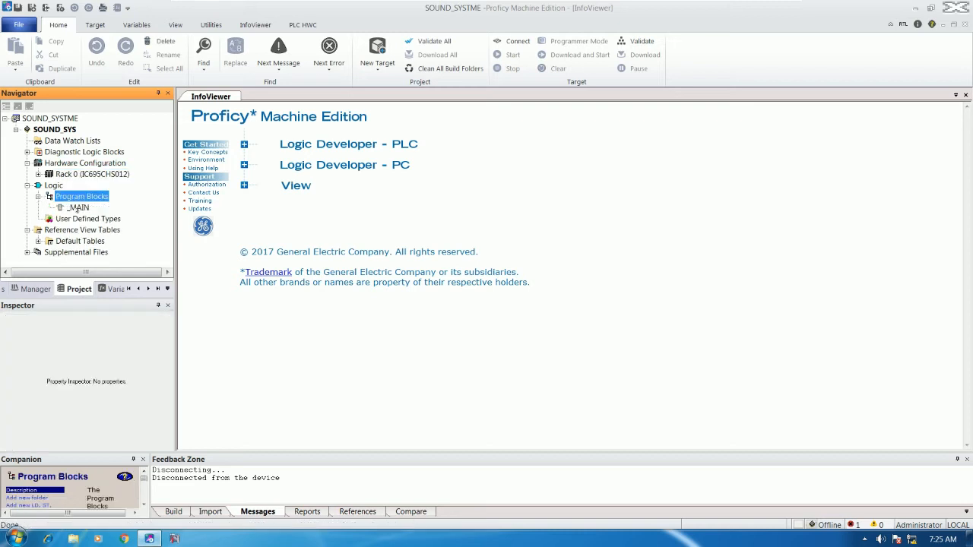
left_click(77, 209)
double_click(77, 207)
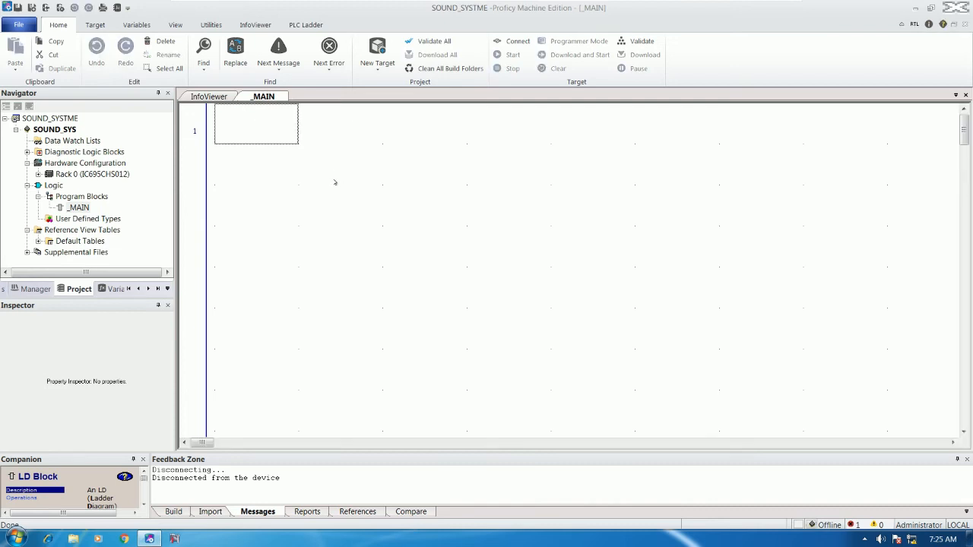
Insert a COMMENT on rung 1 reading 'OUTPUT %Q1 IS TURN ON THEN SOUND TO CIMPLICITY HMI WORKBENCH'.
type("COMMENT")
key("Return")
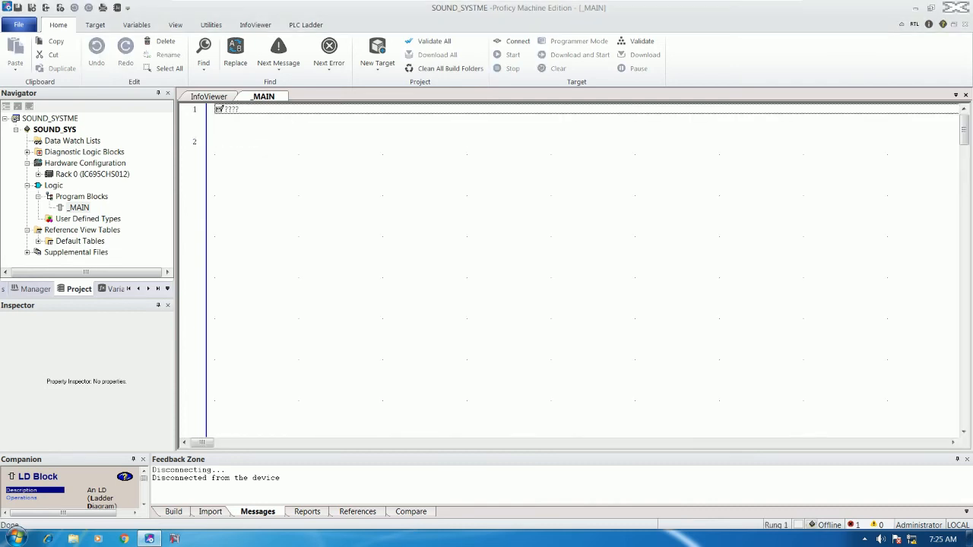
type("OUT")
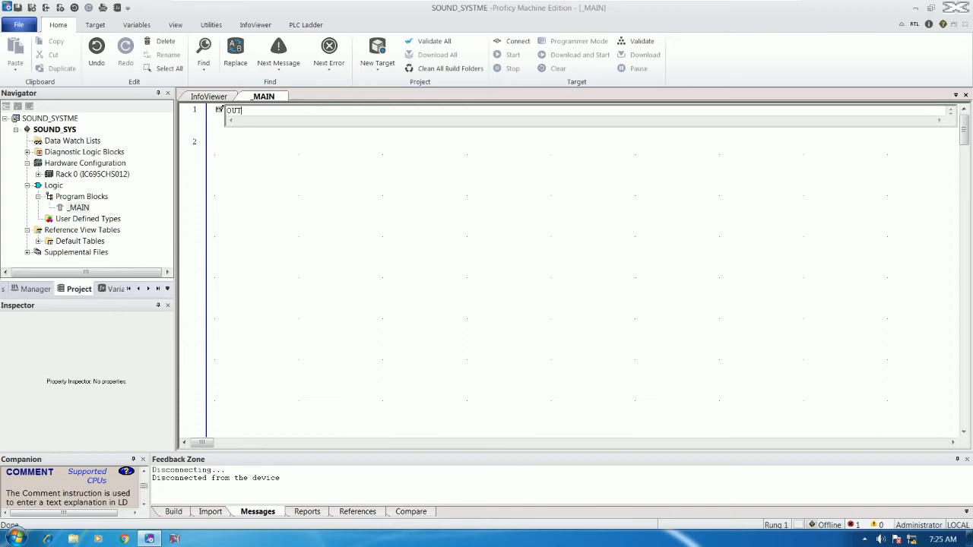
type("PUT")
type(" %")
type("Q")
type("15")
type(" TURN O")
type("N")
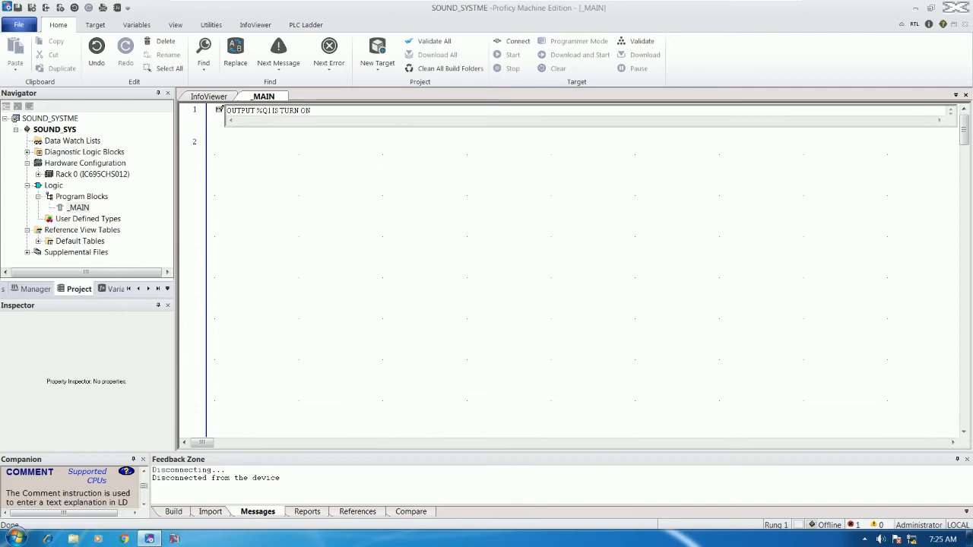
left_click(244, 143)
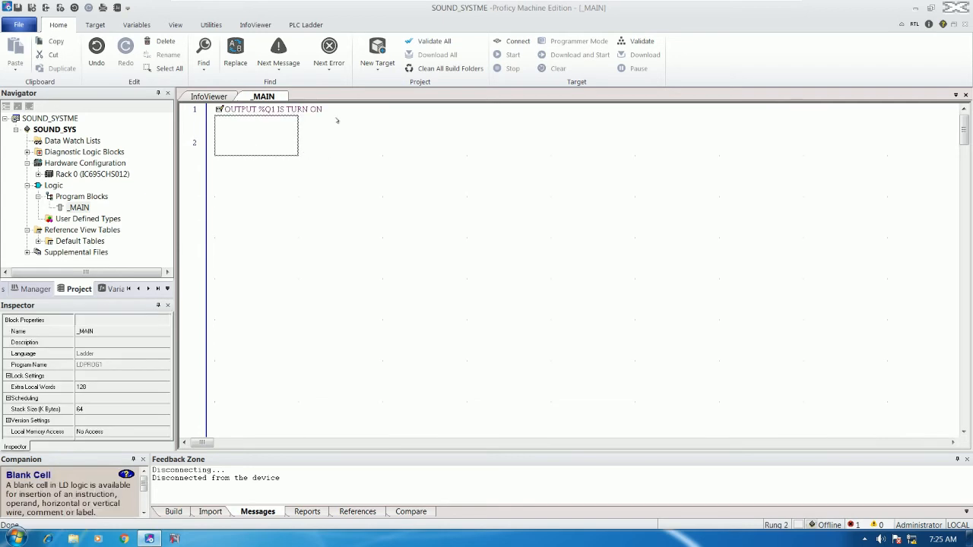
double_click(220, 111)
type("THEN SOUND TO")
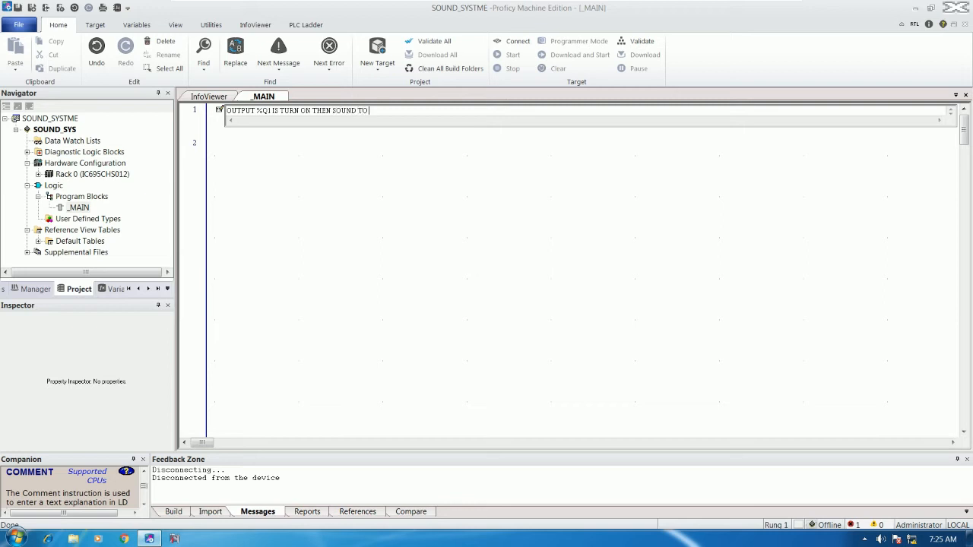
type(" CIMPLICITY H")
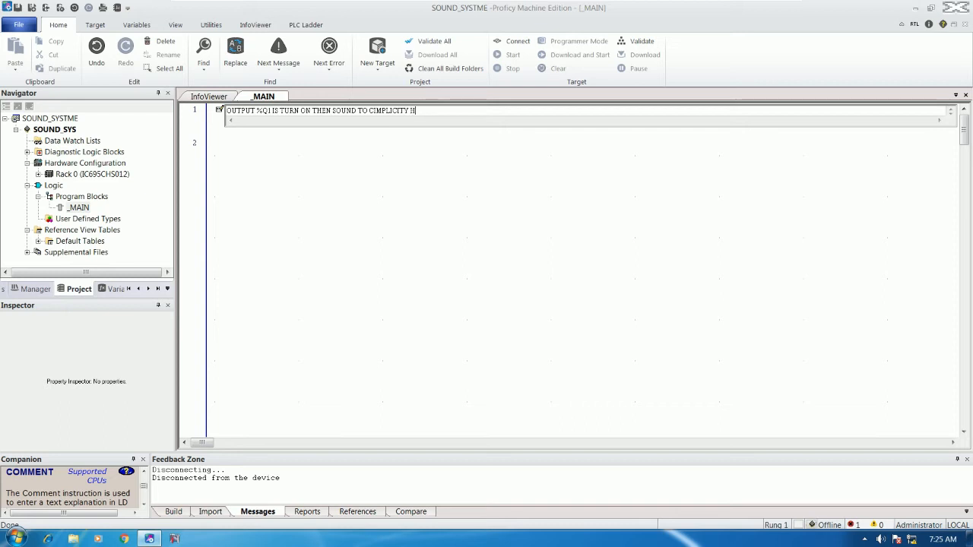
type("MI WORKBENCH")
left_click(335, 180)
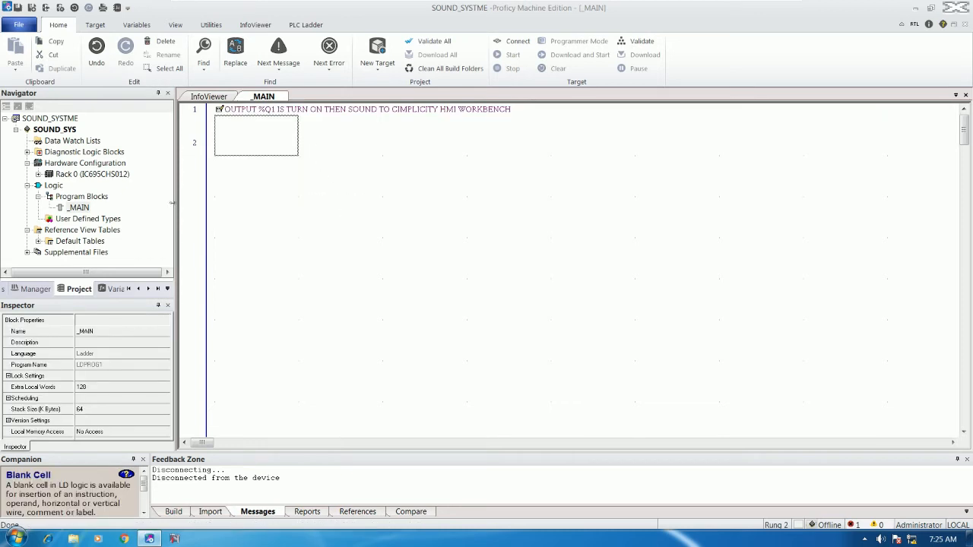
left_click_drag(173, 209, 154, 209)
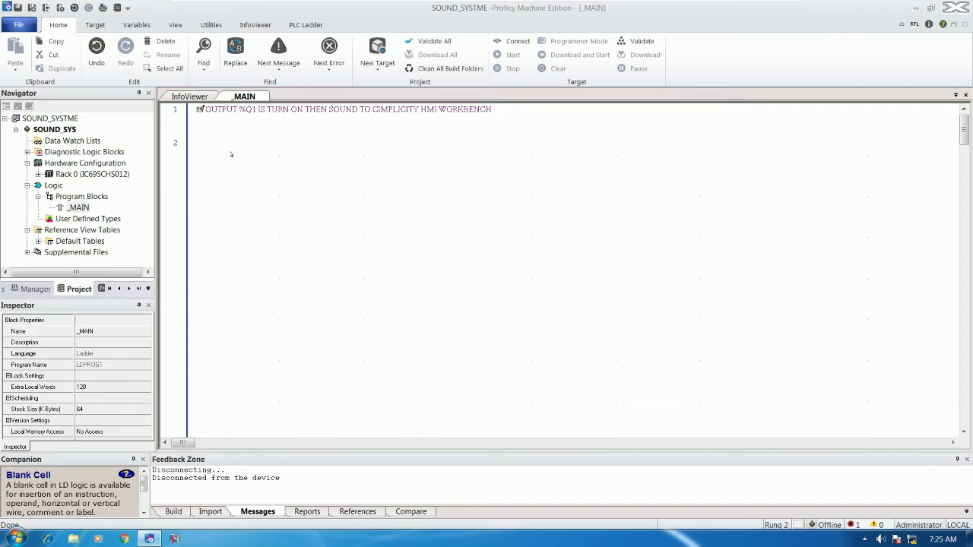
left_click(237, 136)
Place a normally-open (NO) contact on rung 2 and assign it %M1.
type("NOCON")
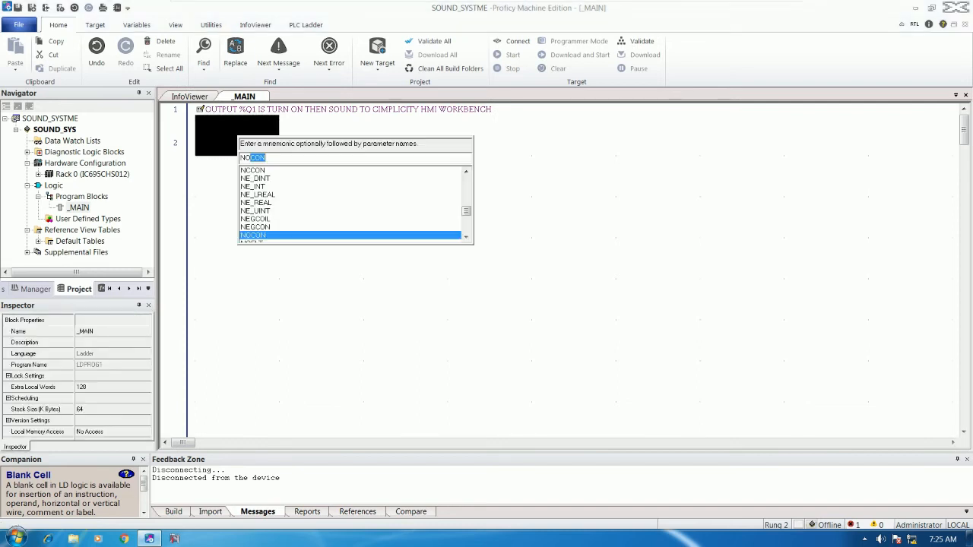
key("Return")
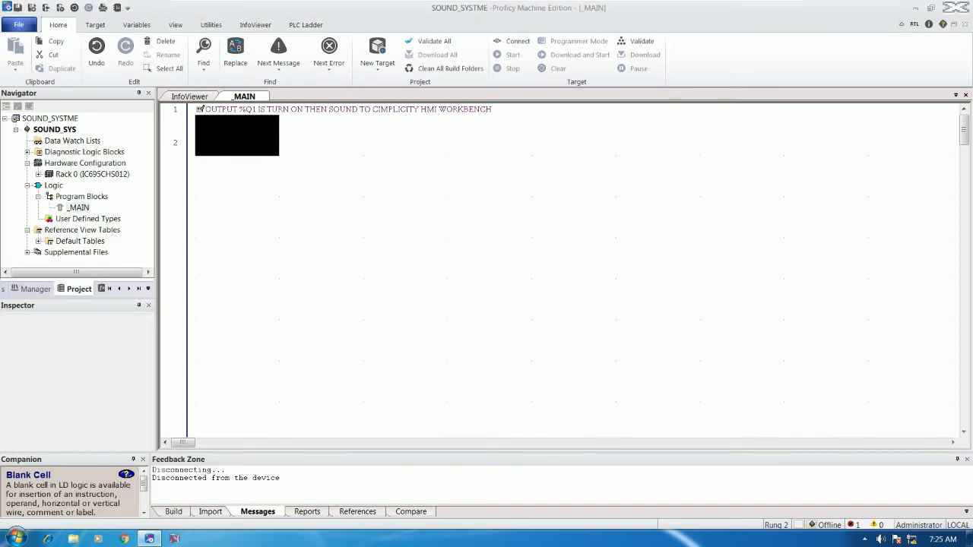
key("Return")
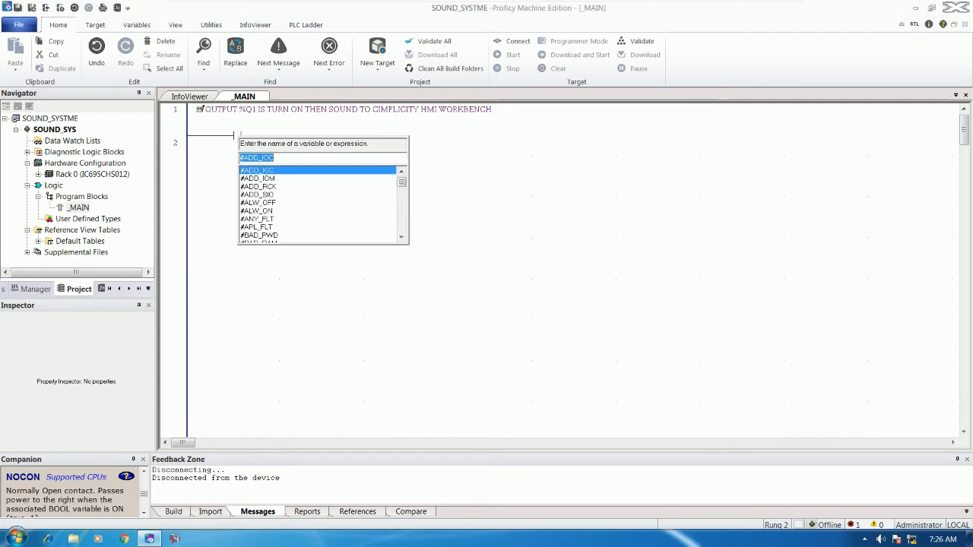
type("%M")
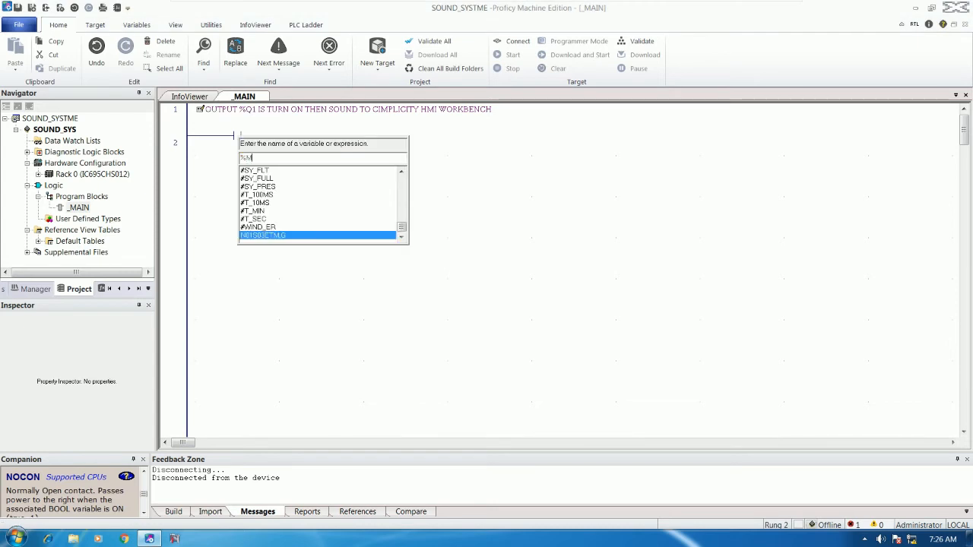
type("1")
key("Return")
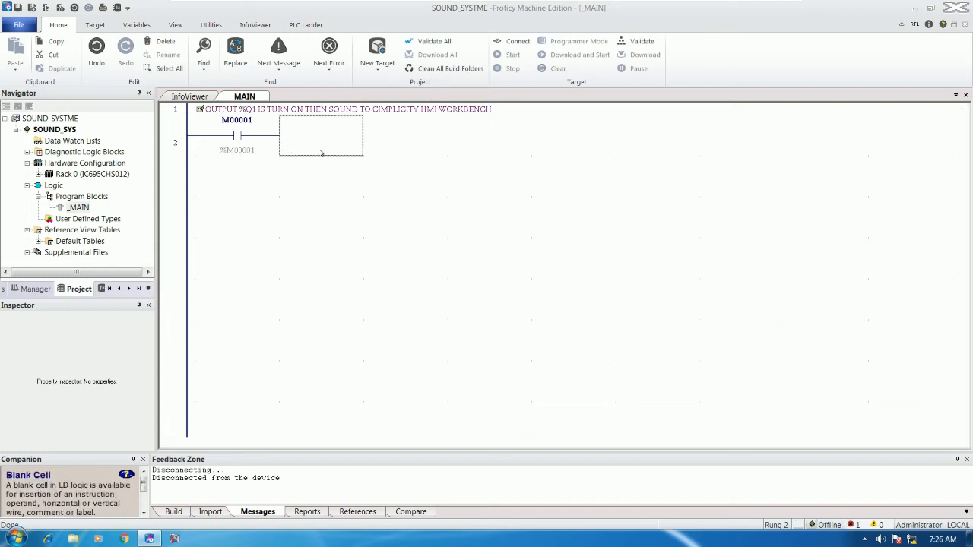
Add an output coil (CO) at the end of rung 2.
type("COIL")
key("Return")
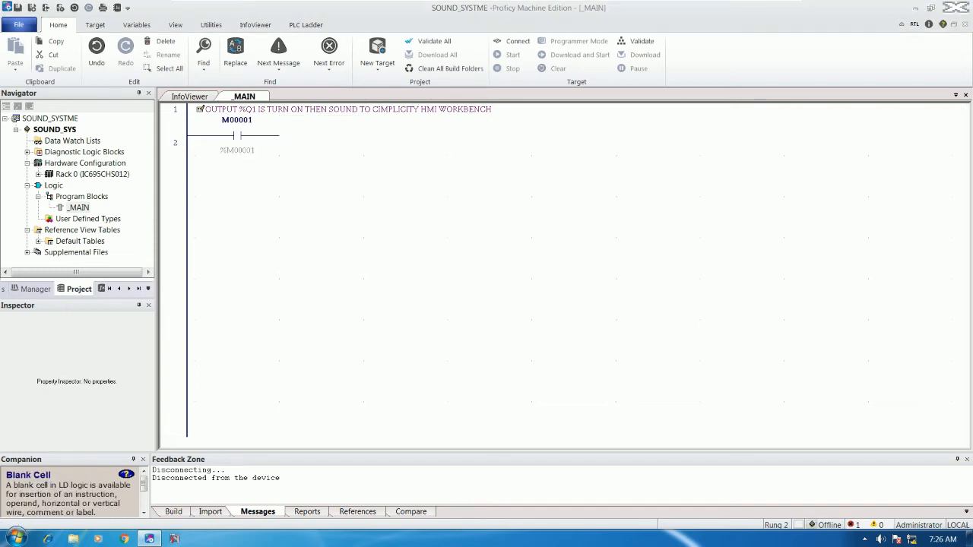
left_click_drag(233, 443, 186, 443)
Narrow the ladder cells to width 132 with Adjust Cell Width.
right_click(532, 197)
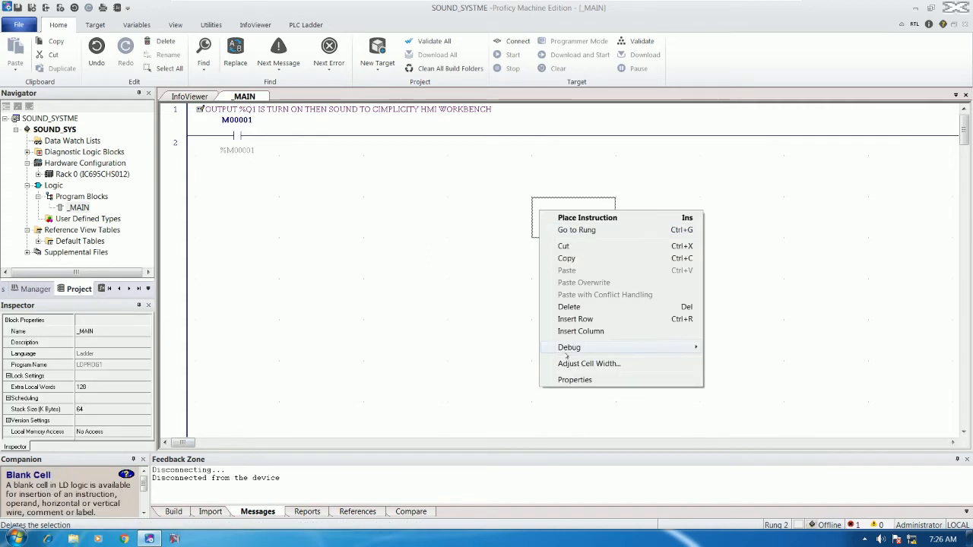
left_click(591, 361)
left_click_drag(434, 268, 427, 273)
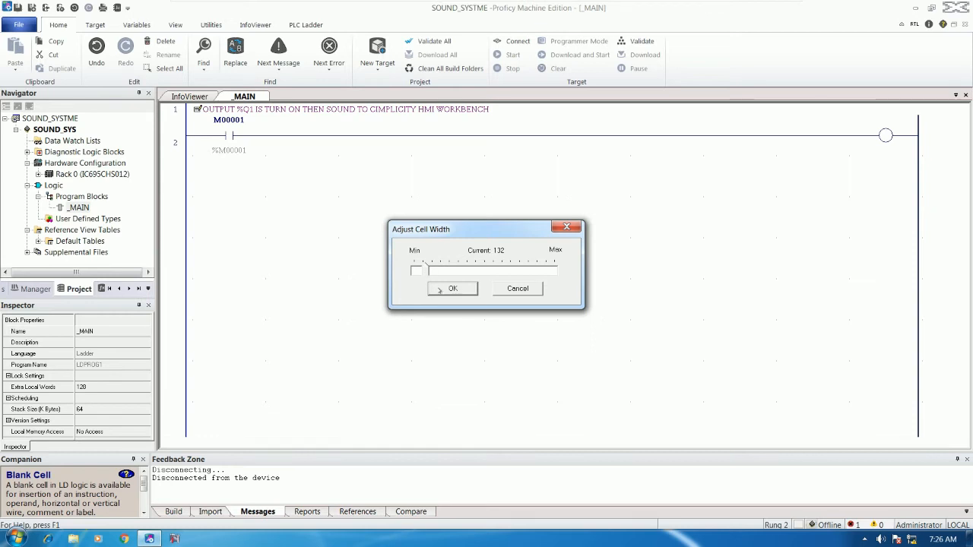
left_click(437, 291)
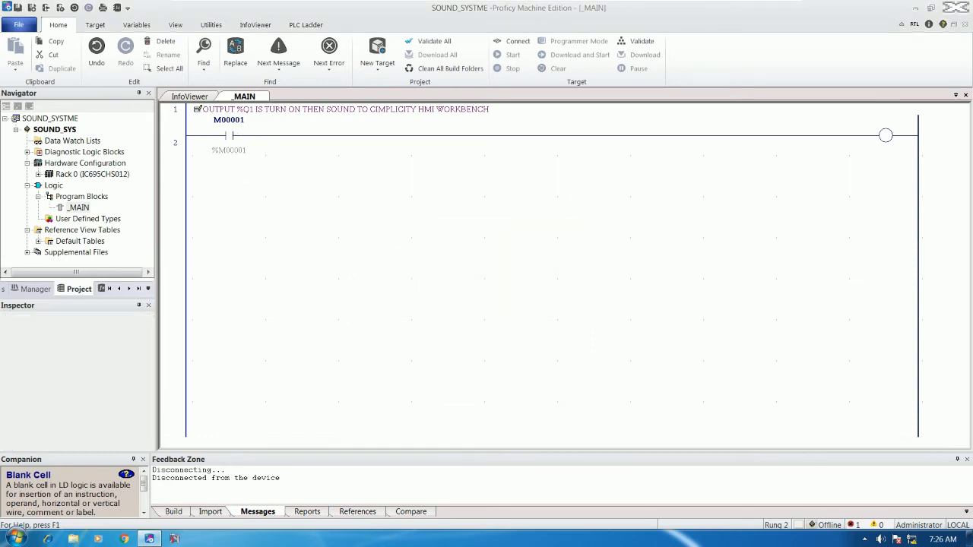
Assign %Q1 to the rung 2 coil.
double_click(882, 138)
type("%Q1")
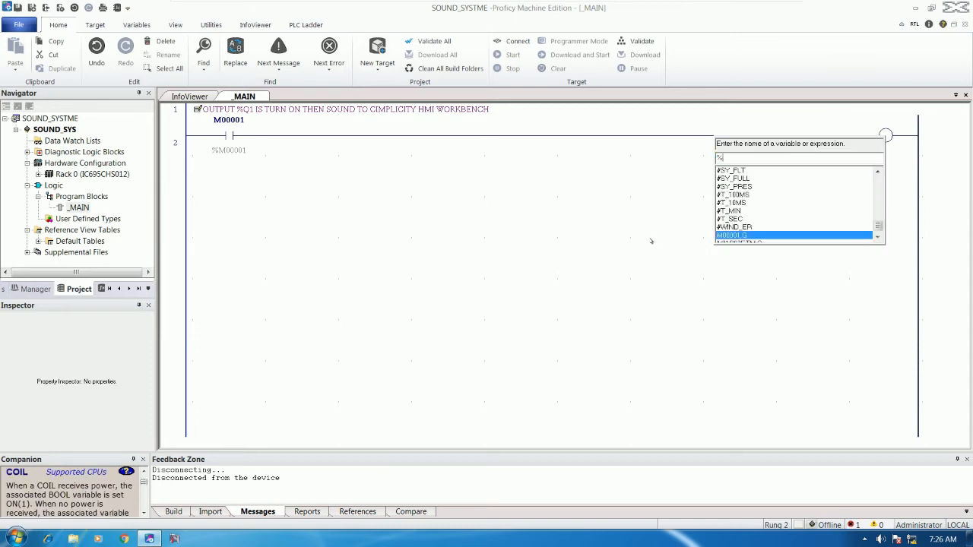
key("Return")
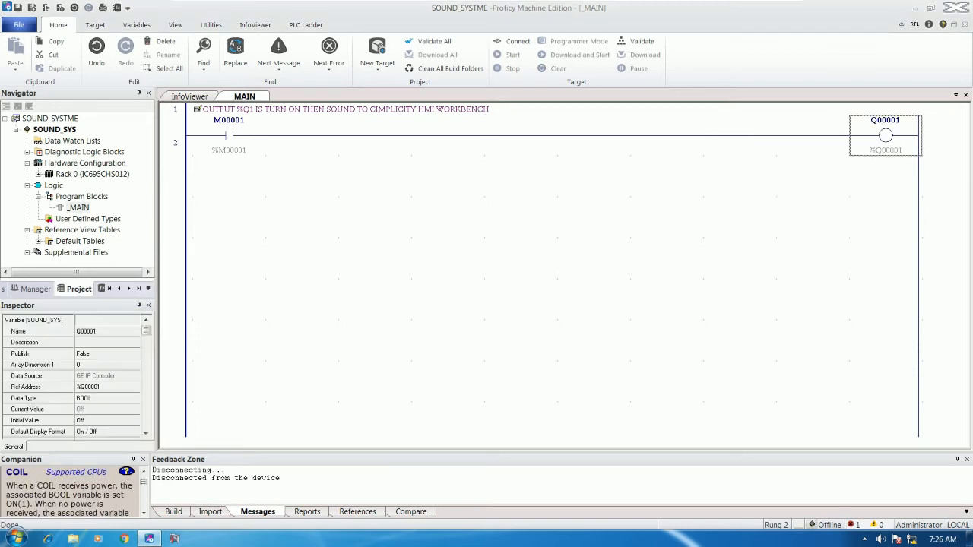
Paste a copy of the comment and rung below rung 2, changing the comment to %Q2.
left_click(349, 111)
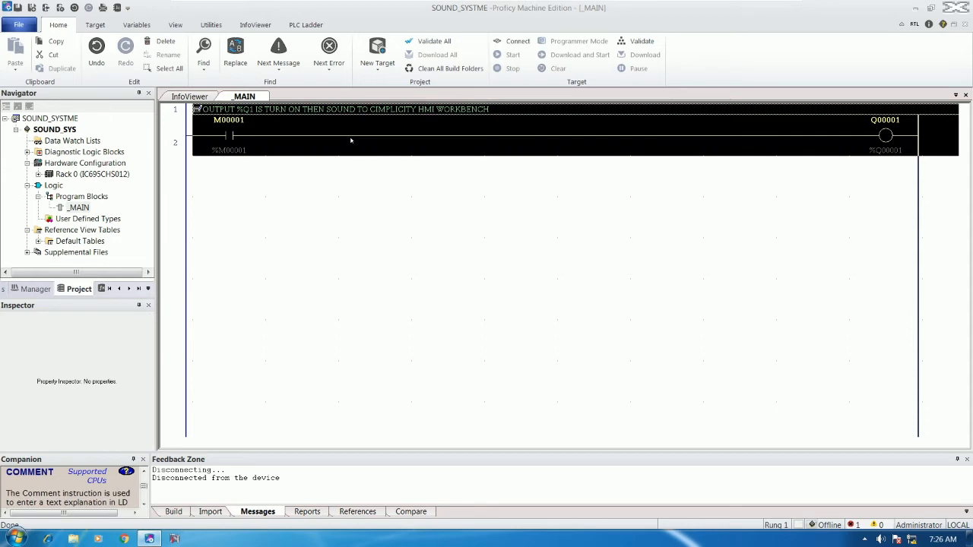
left_click(217, 171)
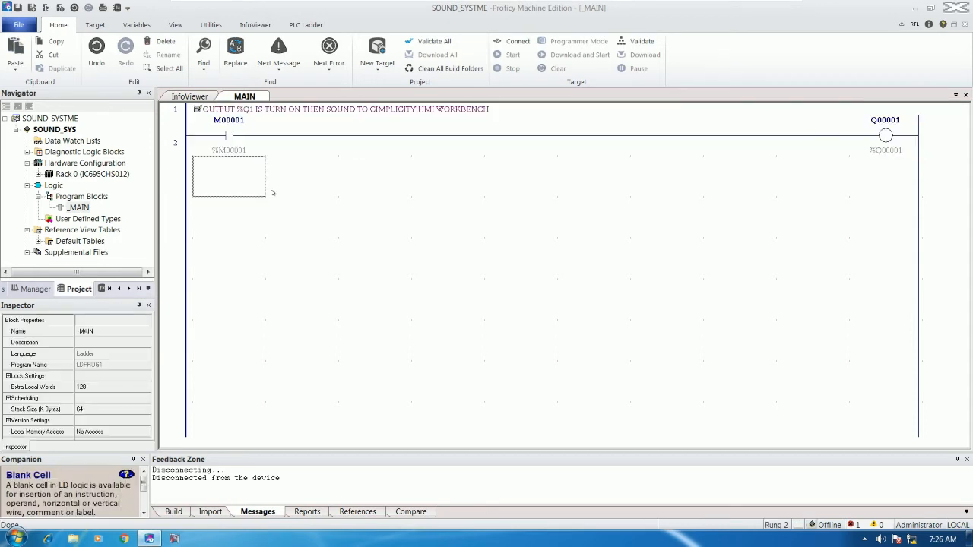
key("ctrl+v")
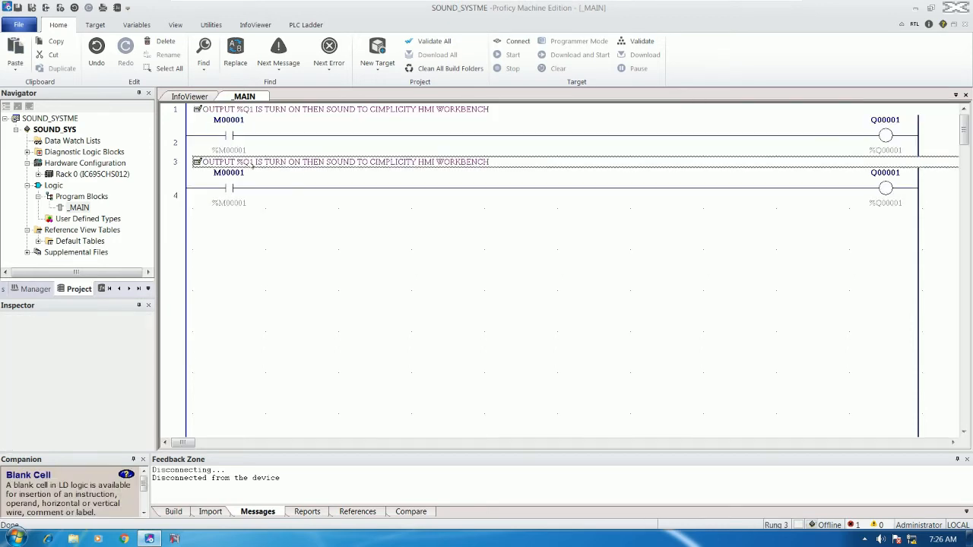
key("Return")
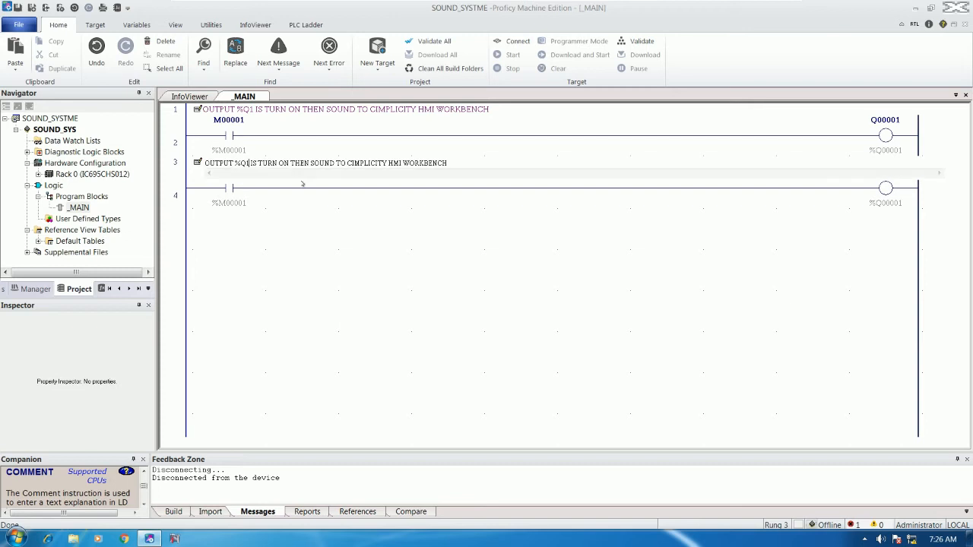
key("BackSpace")
type("2")
left_click(414, 220)
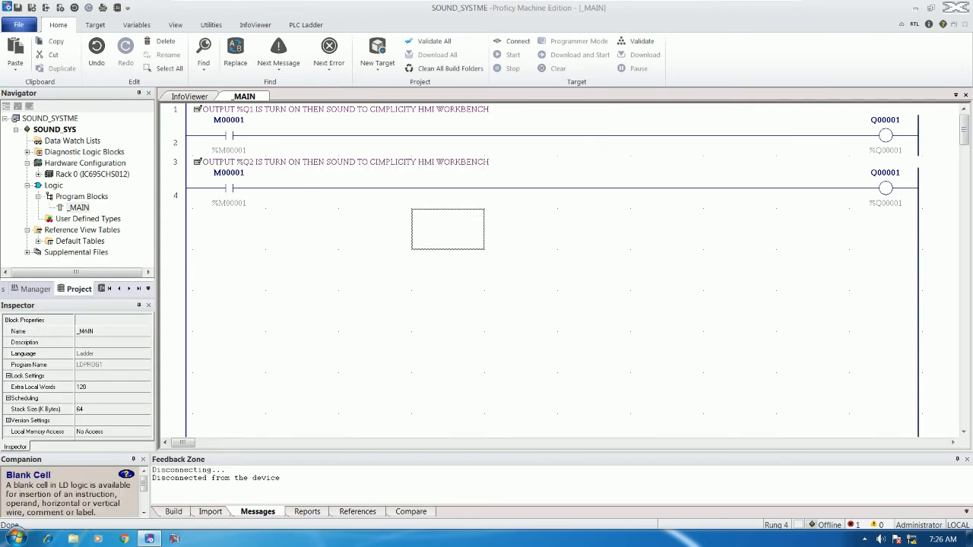
Assign %M2 to the contact in rung 4.
key("Up")
key("Left")
key("Left")
key("Left")
type("%")
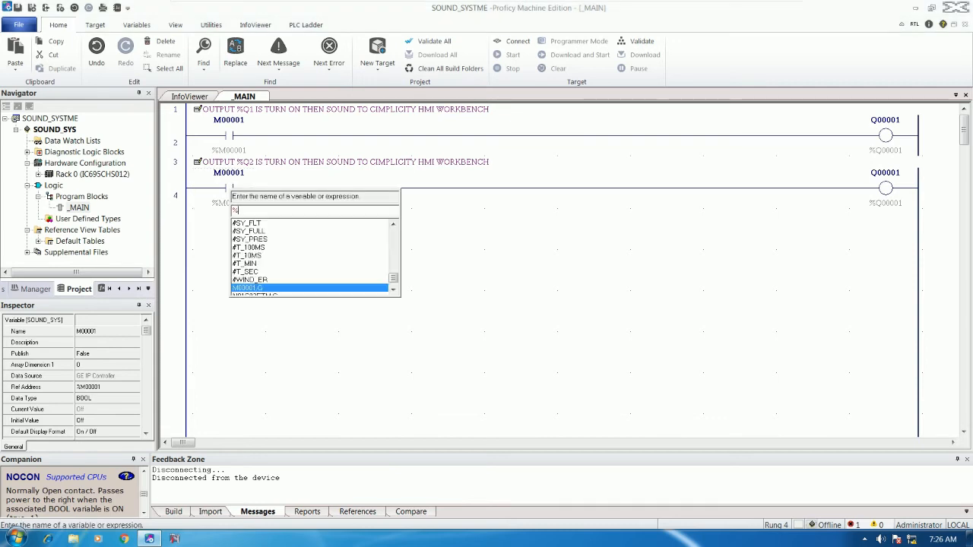
type("m2")
key("Return")
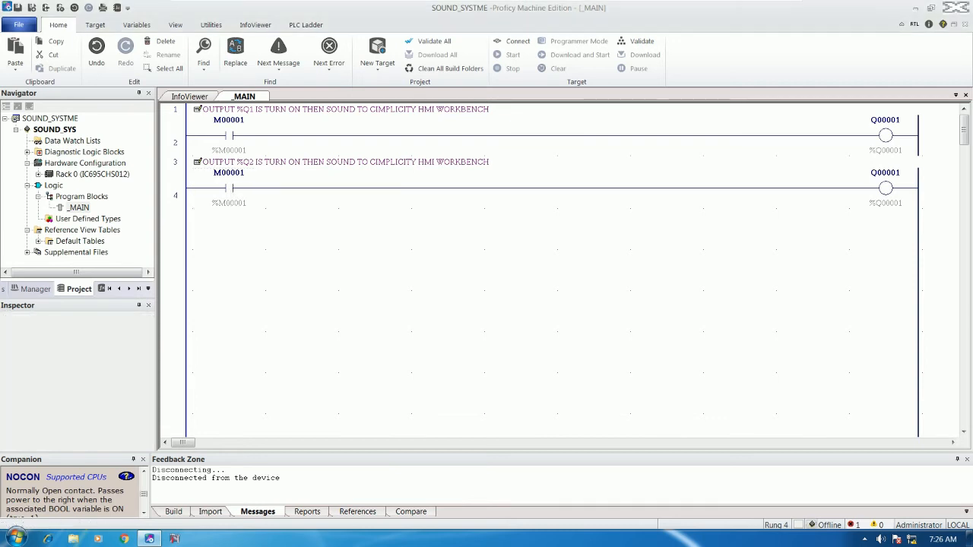
Set the rung 4 coil to %Q00002 after the %q2 entry is rejected.
left_click(873, 201)
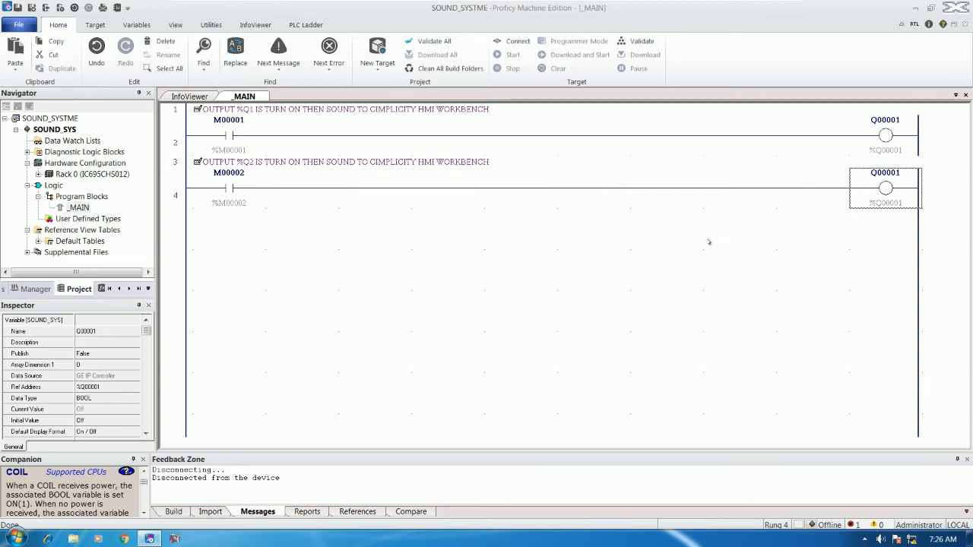
type("#")
key("BackSpace")
key("BackSpace")
type("%q2")
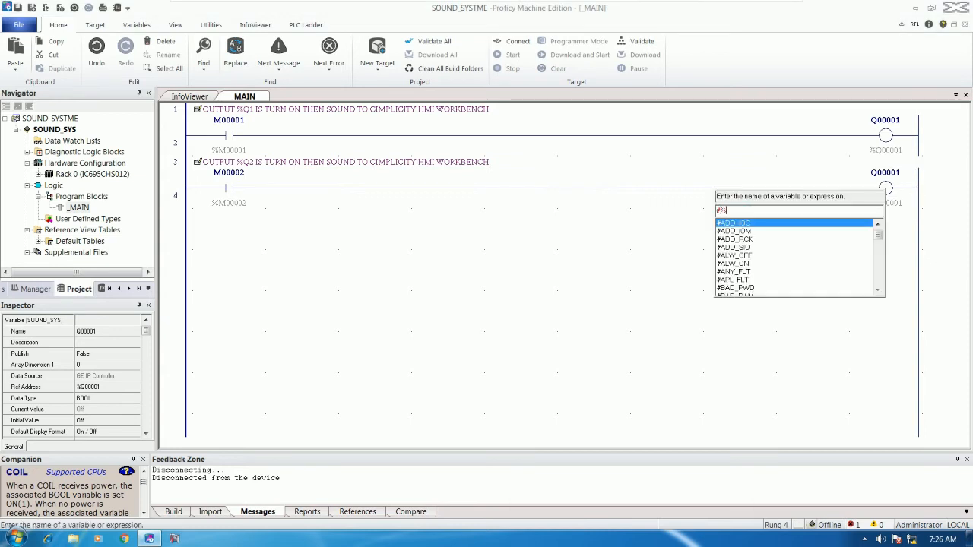
key("Return")
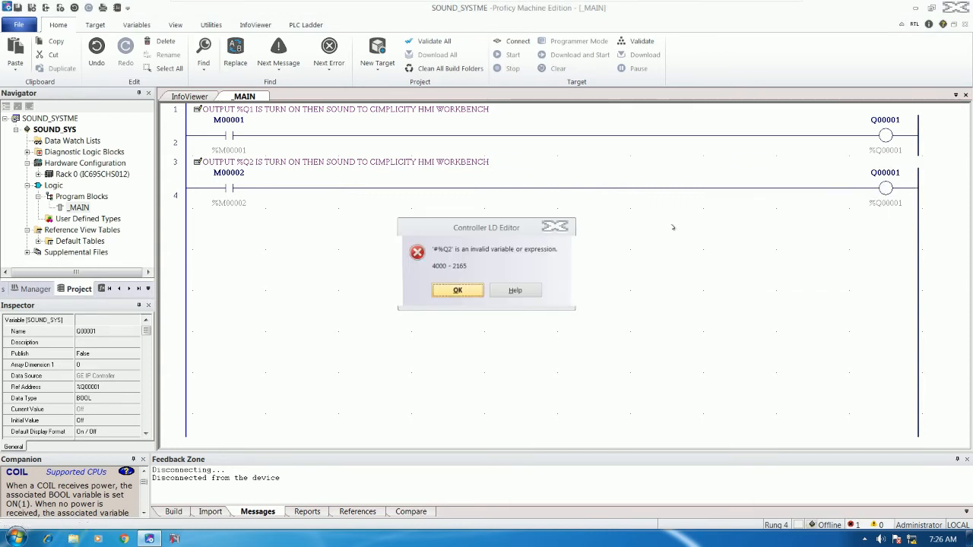
left_click(557, 226)
left_click(863, 215)
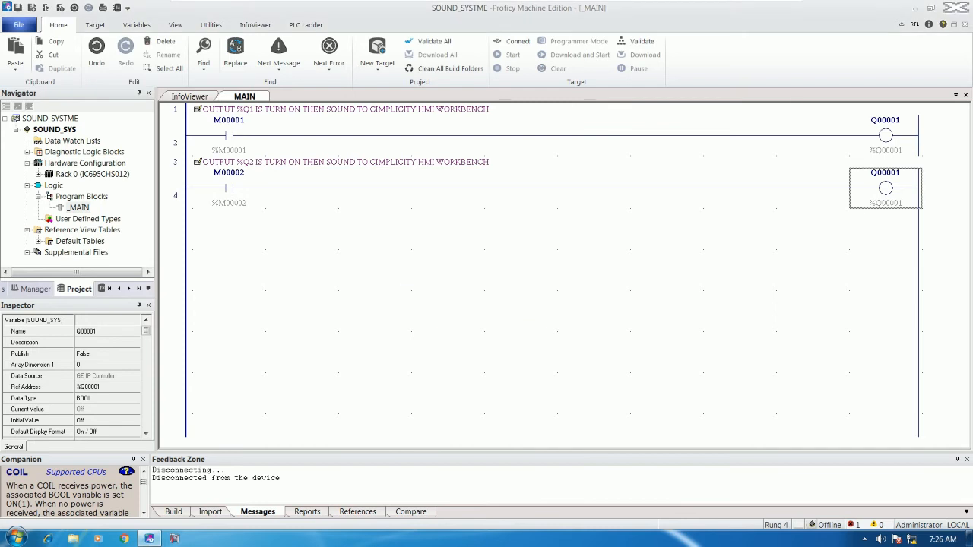
type("%")
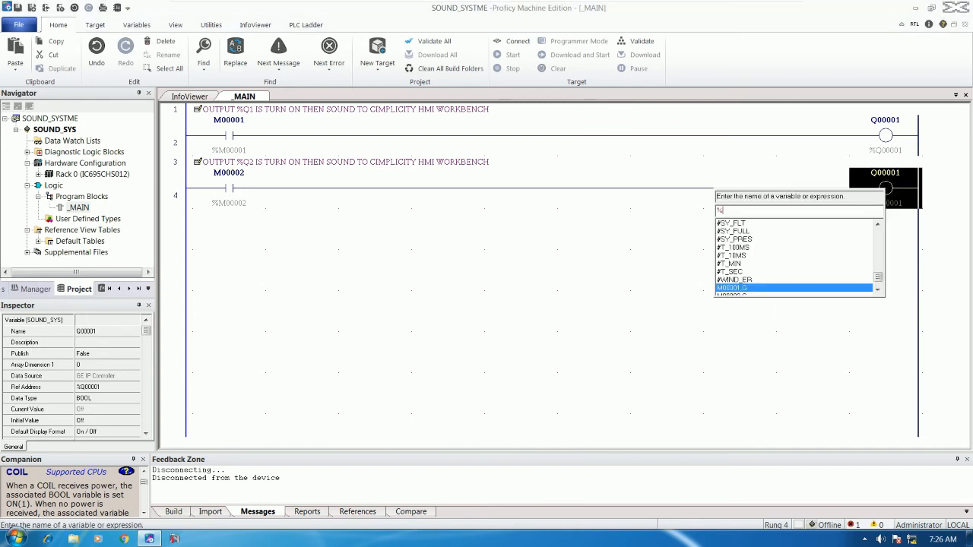
type("Q00002")
key("Return")
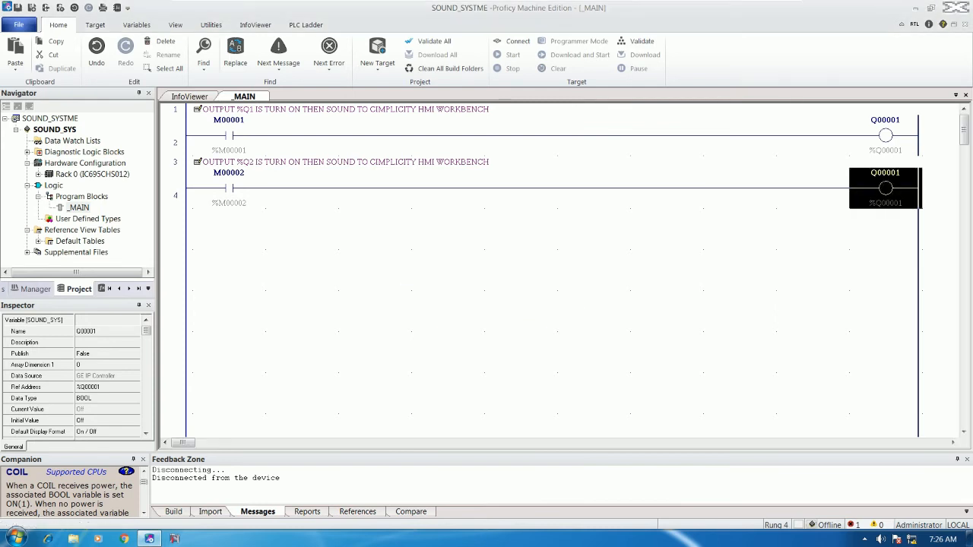
left_click(740, 230)
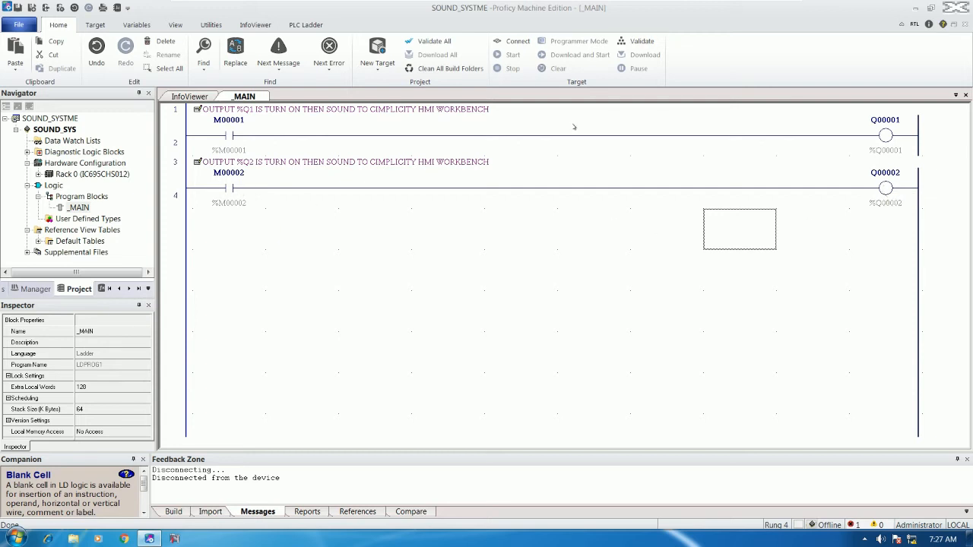
Connect to the PLC and download the SOUND_SYS ladder program to the running target.
left_click(514, 41)
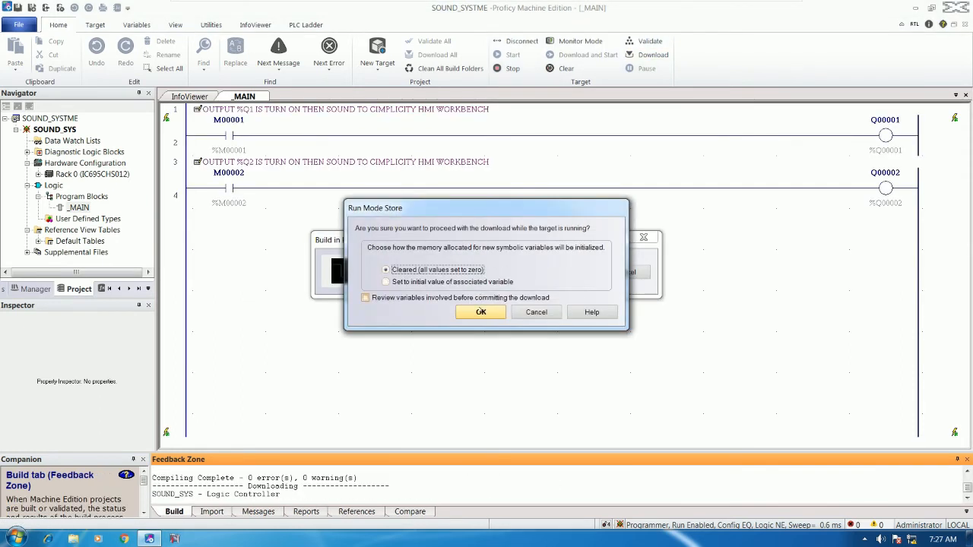
left_click(480, 312)
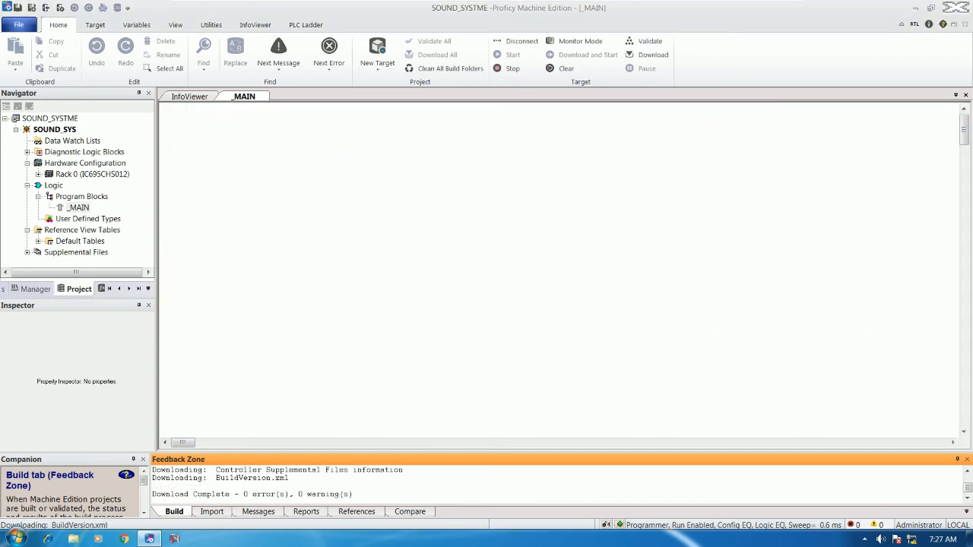
left_click(315, 206)
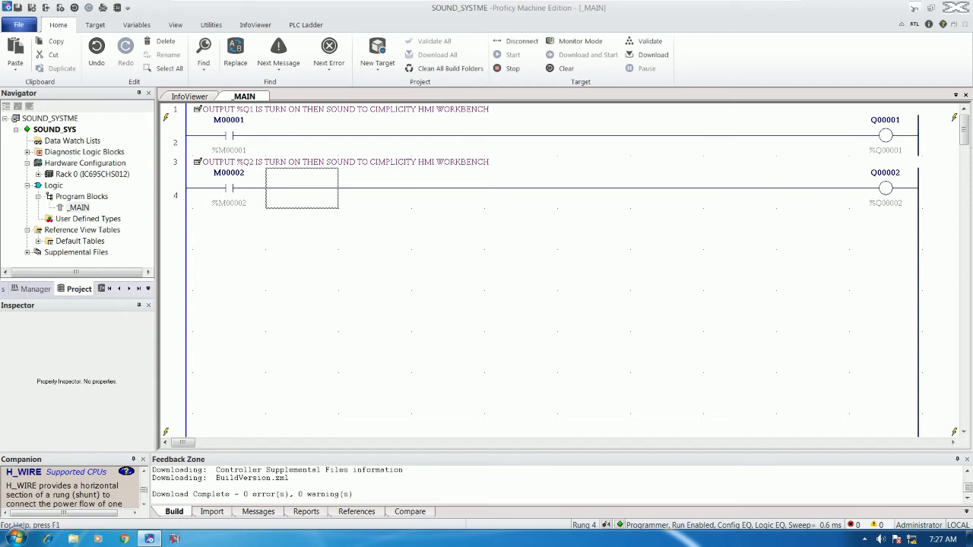
key("super+d")
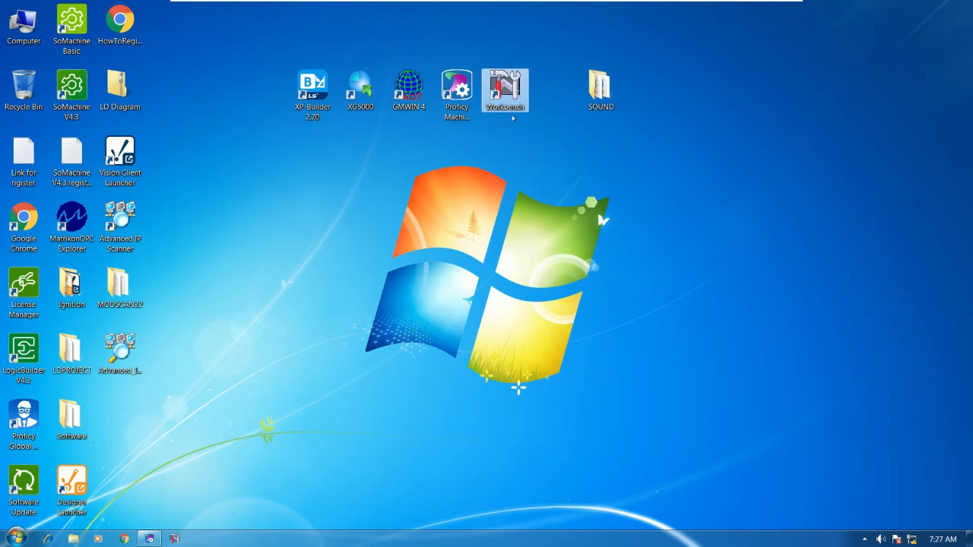
Launch CIMPLICITY Workbench and start a new project with File > New > Project.
double_click(504, 90)
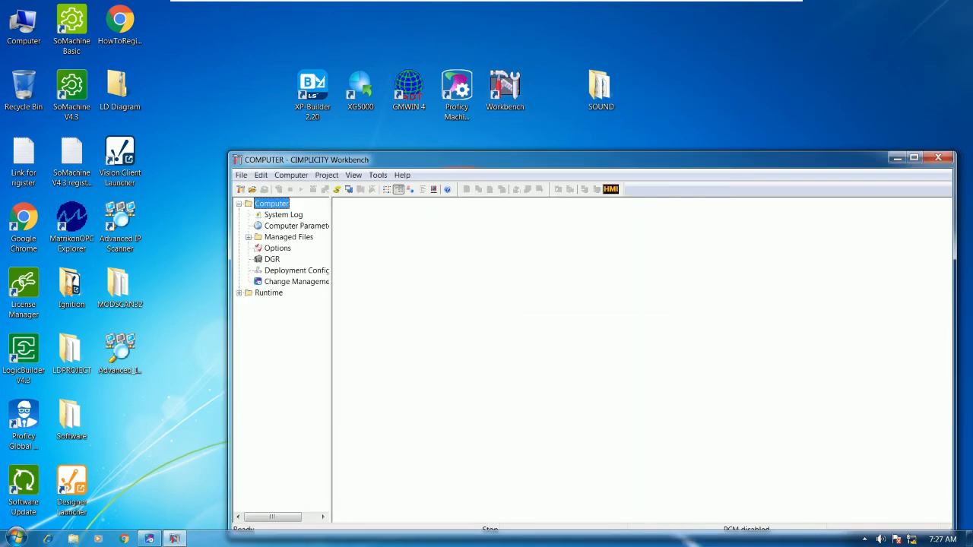
left_click_drag(451, 162, 436, 136)
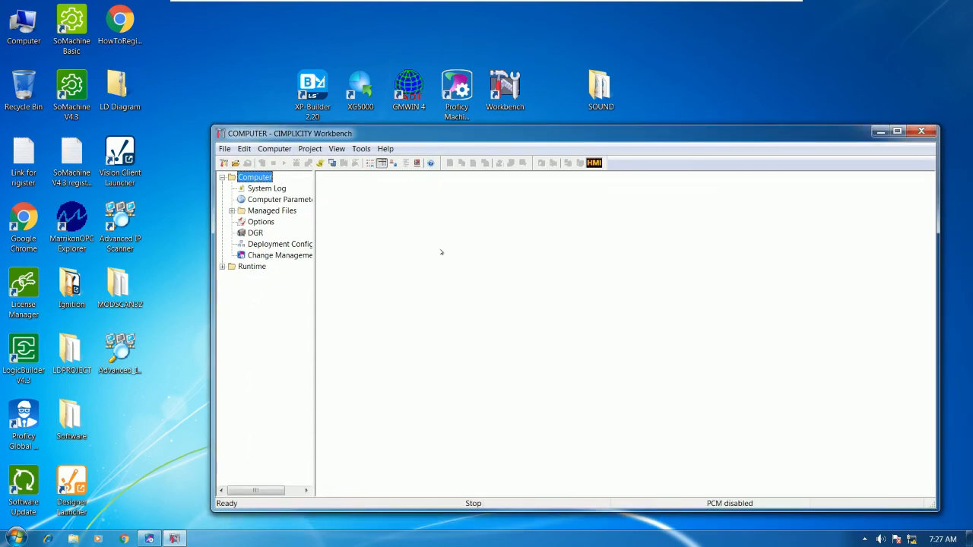
left_click(224, 149)
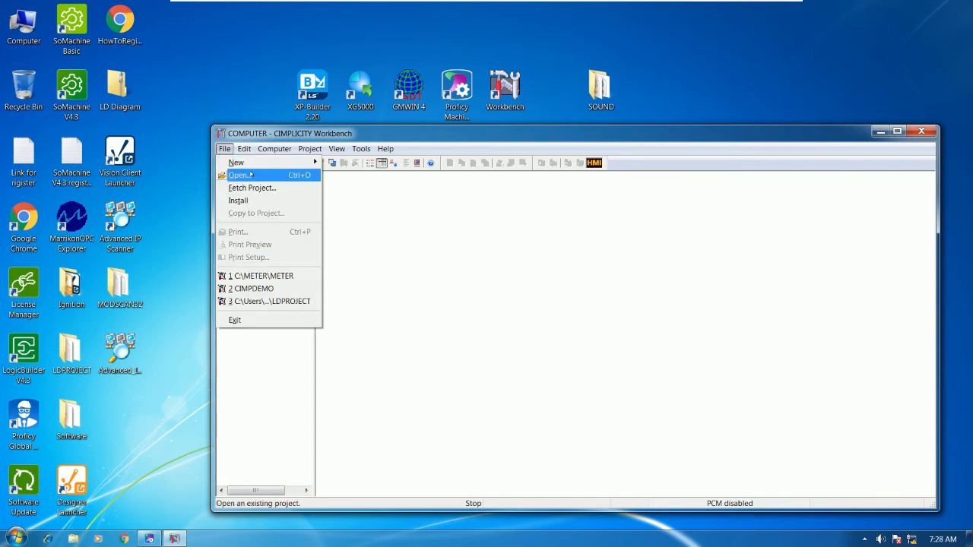
left_click(225, 149)
left_click(225, 149)
mouse_move(260, 163)
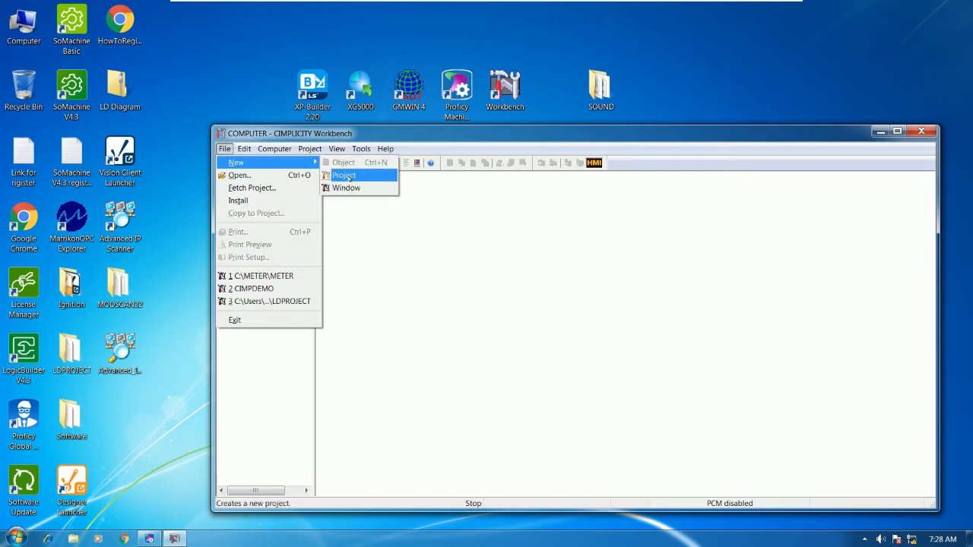
left_click(343, 175)
left_click_drag(540, 283, 471, 224)
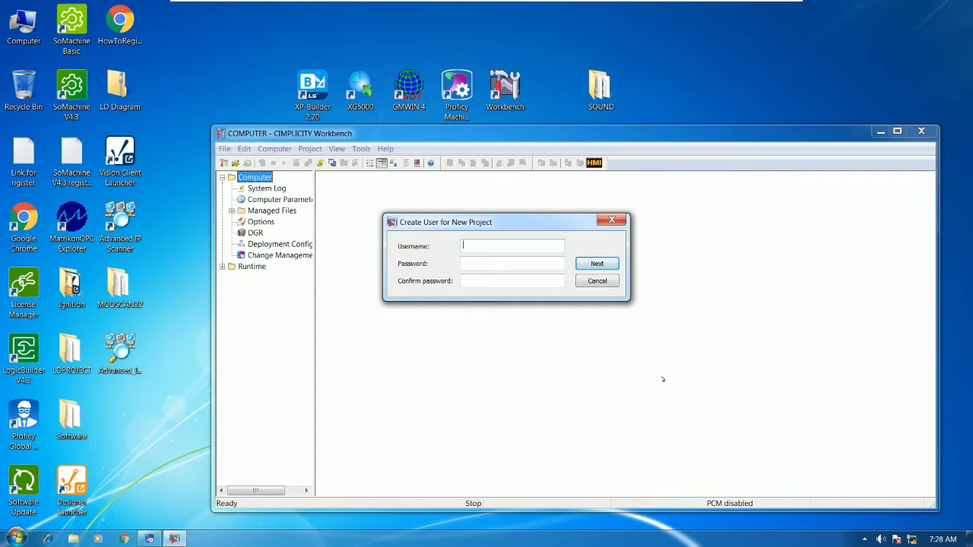
Create the project user ADMINISTRATOR with a password and its confirmation.
type("ADMINISTRATOR")
left_click(467, 265)
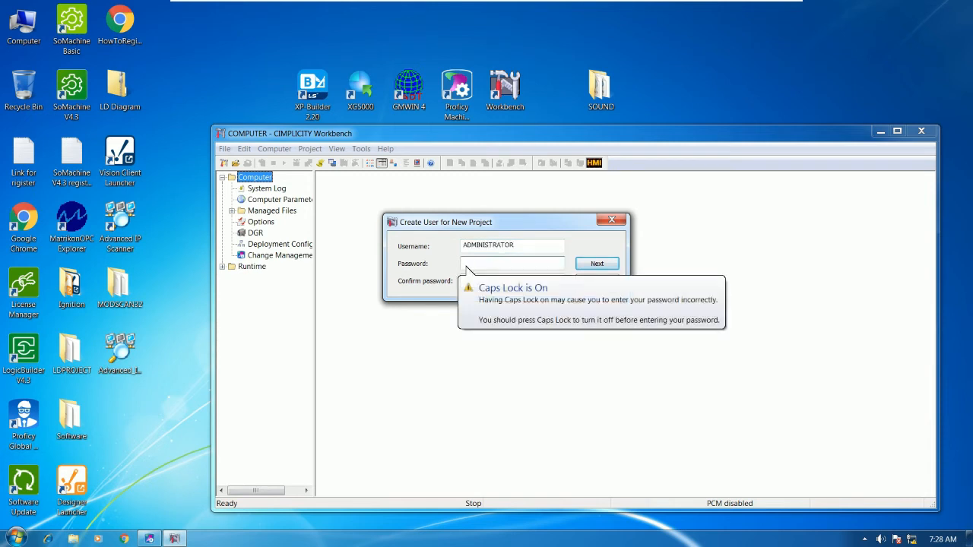
key("Caps_Lock")
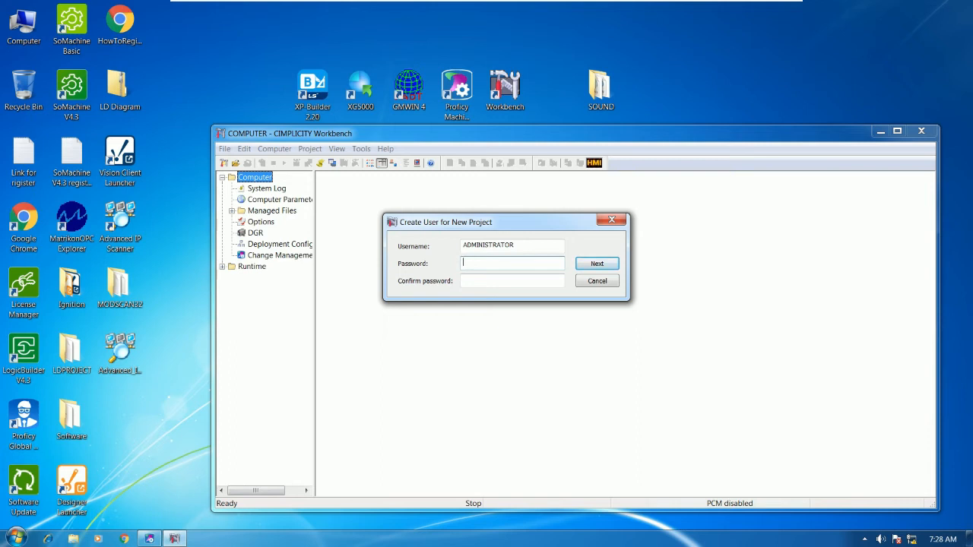
type("•••")
key("BackSpace")
key("BackSpace")
key("BackSpace")
type("•••••••••••")
left_click(512, 281)
type("•••••")
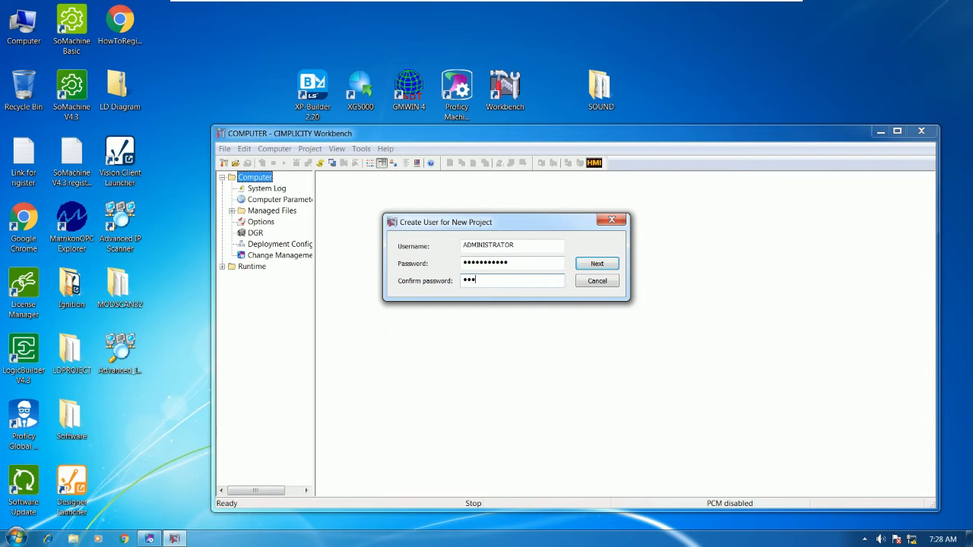
type("••••••")
left_click(589, 264)
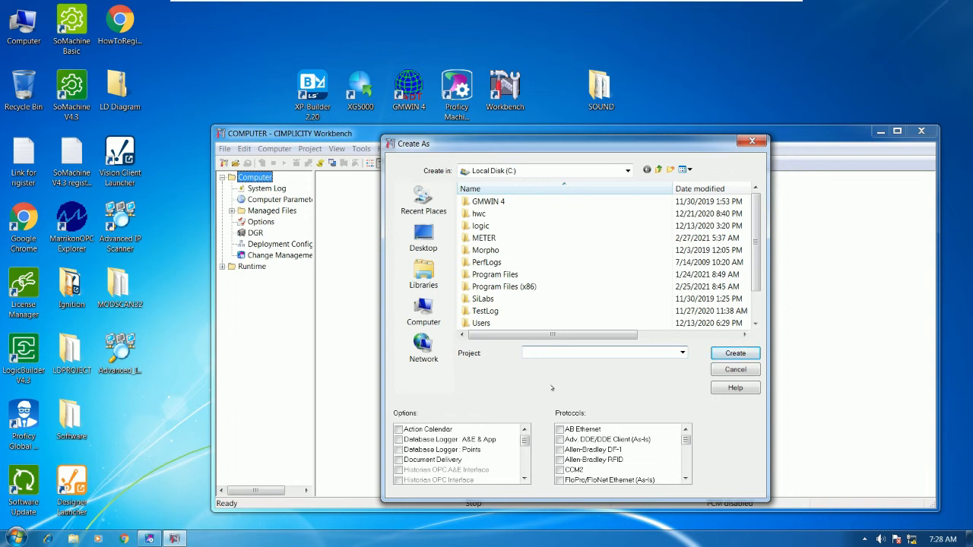
Name the project SOUND and set its location to Local Disk (C:).
type("scada")
key("BackSpace")
key("BackSpace")
key("BackSpace")
key("BackSpace")
key("BackSpace")
type("SOUND")
left_click(423, 237)
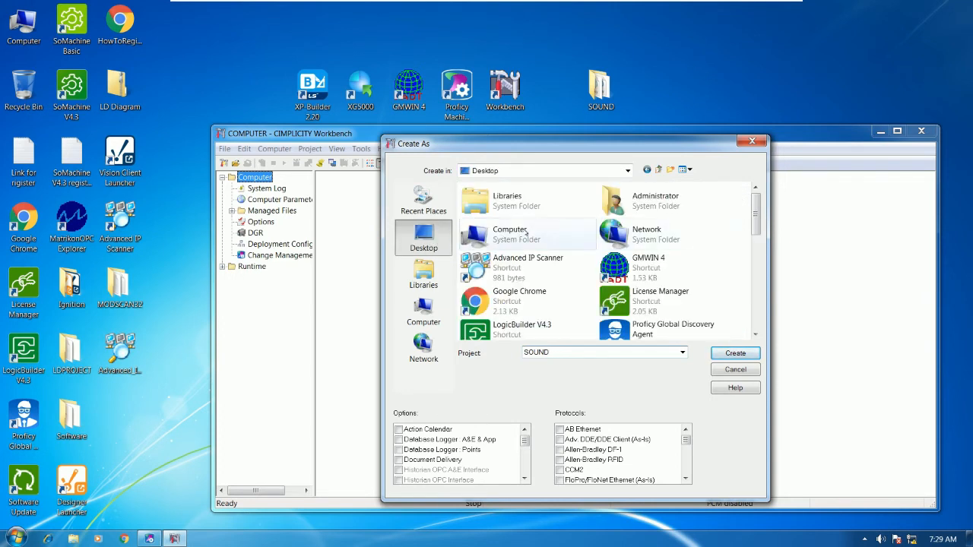
double_click(524, 234)
double_click(526, 215)
Enable the S90 TRIPLEX protocol and create the project.
scroll(597, 304, "down", 2)
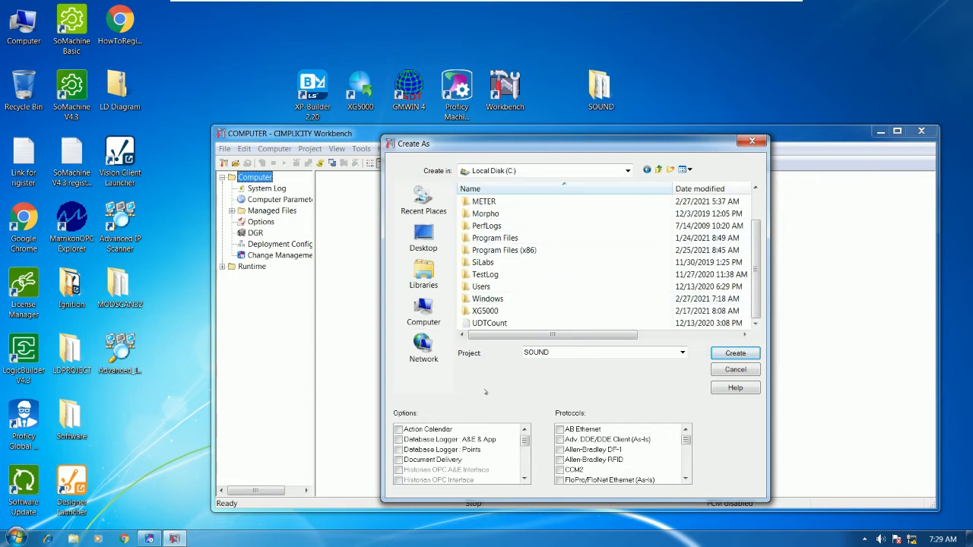
left_click_drag(686, 441, 686, 464)
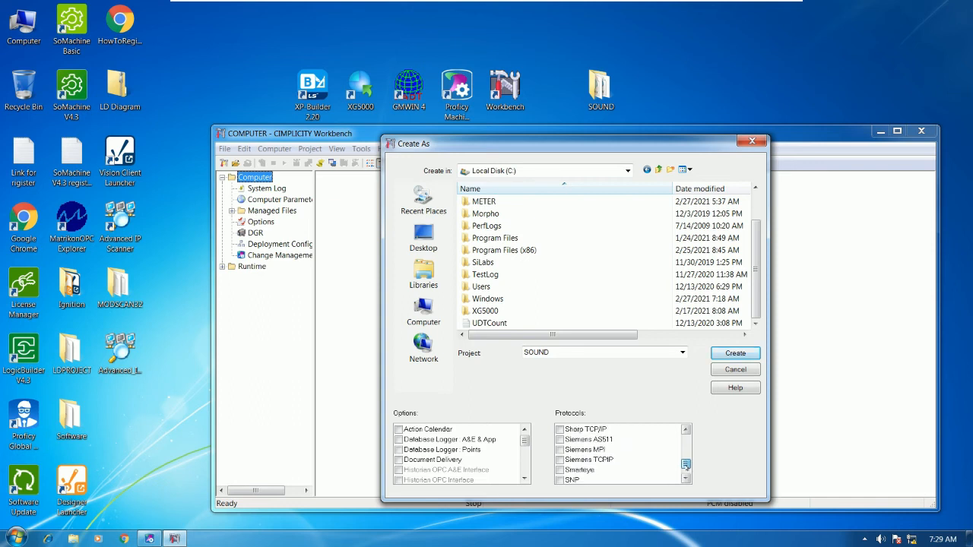
left_click_drag(685, 464, 685, 462)
left_click(686, 478)
left_click(685, 478)
left_click(686, 478)
left_click(686, 478)
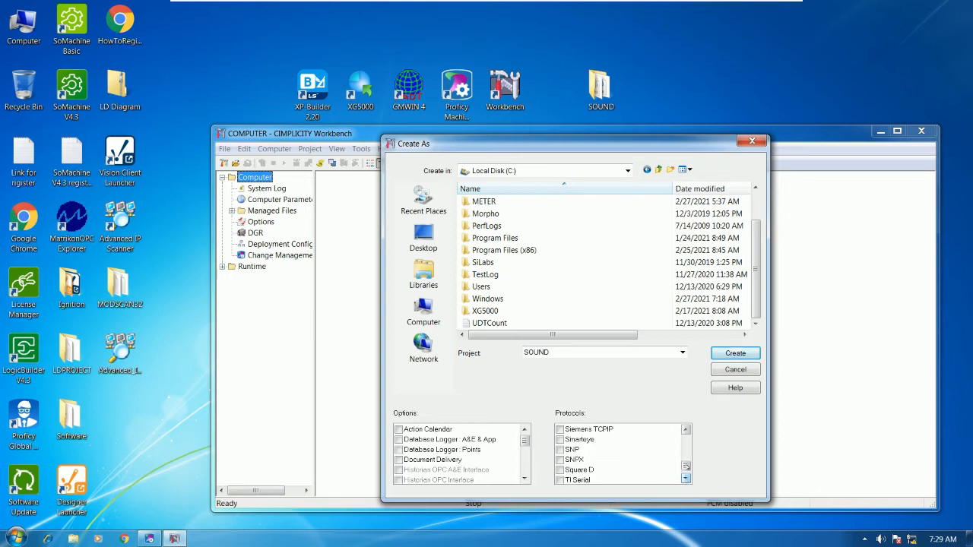
left_click(686, 429)
left_click(685, 430)
left_click(685, 429)
left_click(685, 429)
left_click(686, 429)
left_click(685, 430)
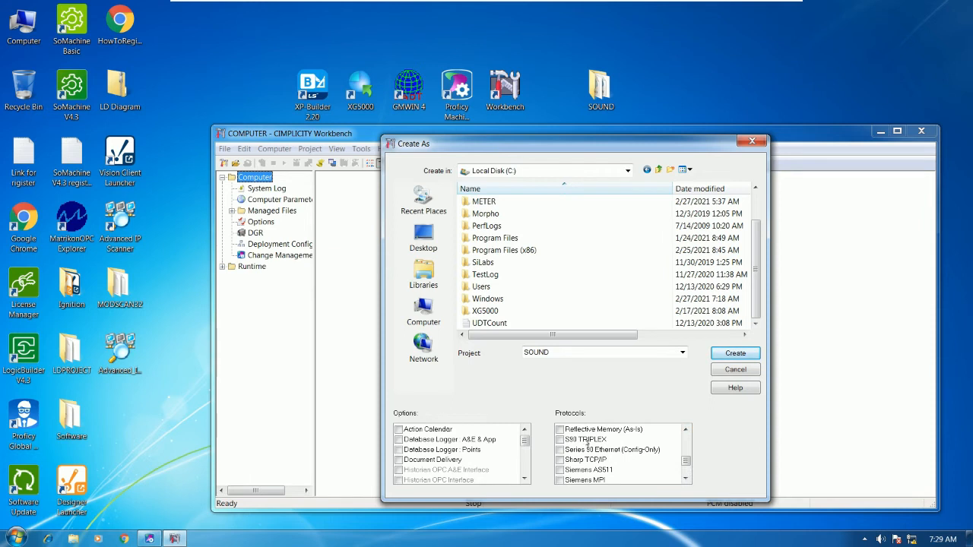
left_click(560, 440)
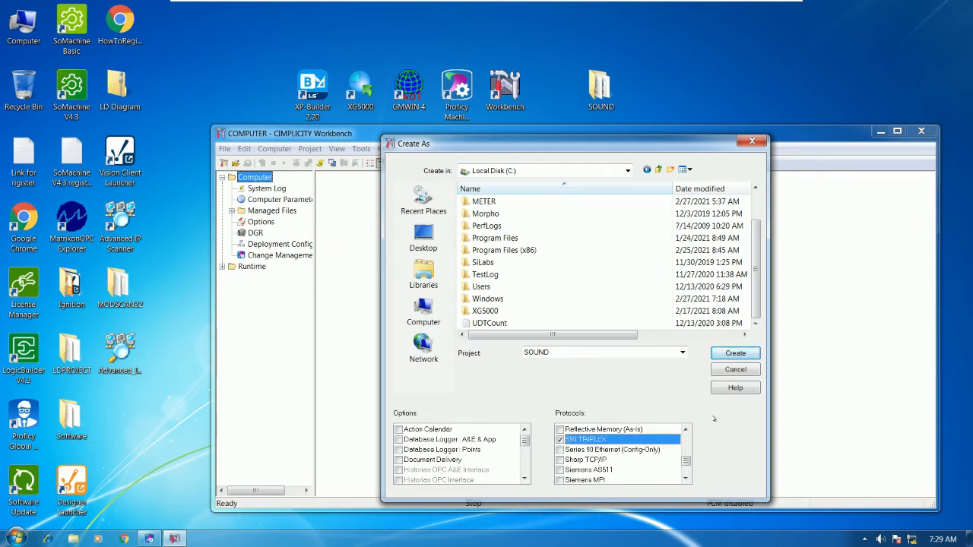
left_click(735, 353)
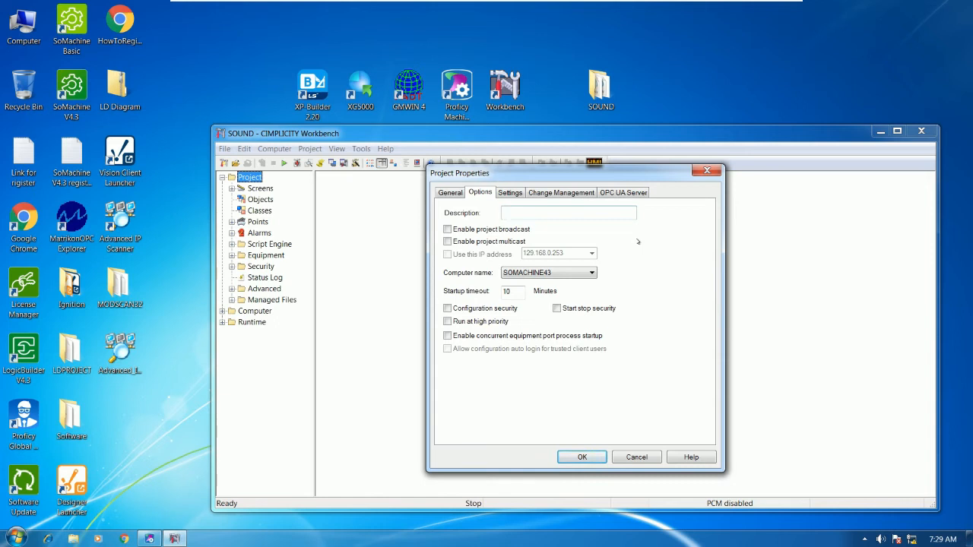
Enter 'CREATE THE SOUND SYSTEM' as the project description and save the properties.
type("CREATE THE SOUND SYSTEM")
left_click(450, 193)
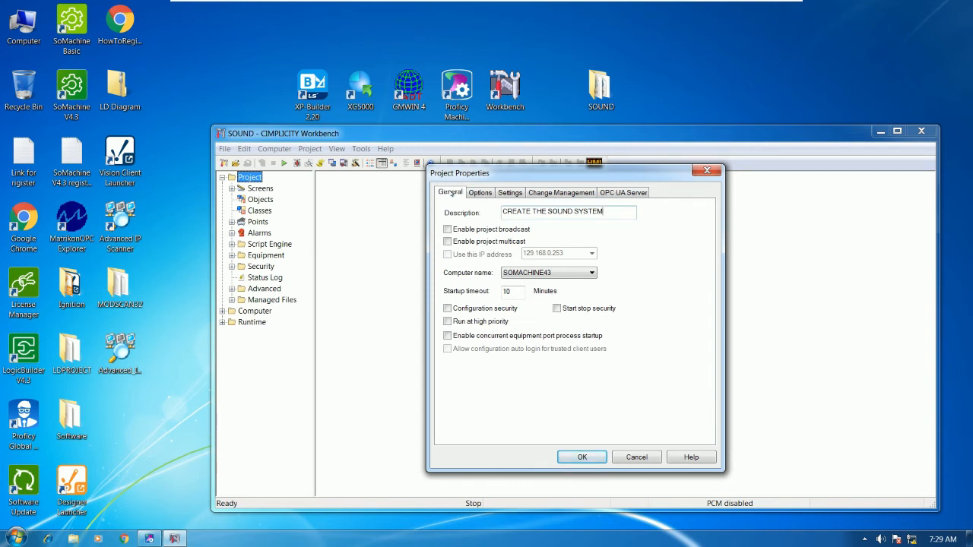
left_click(577, 457)
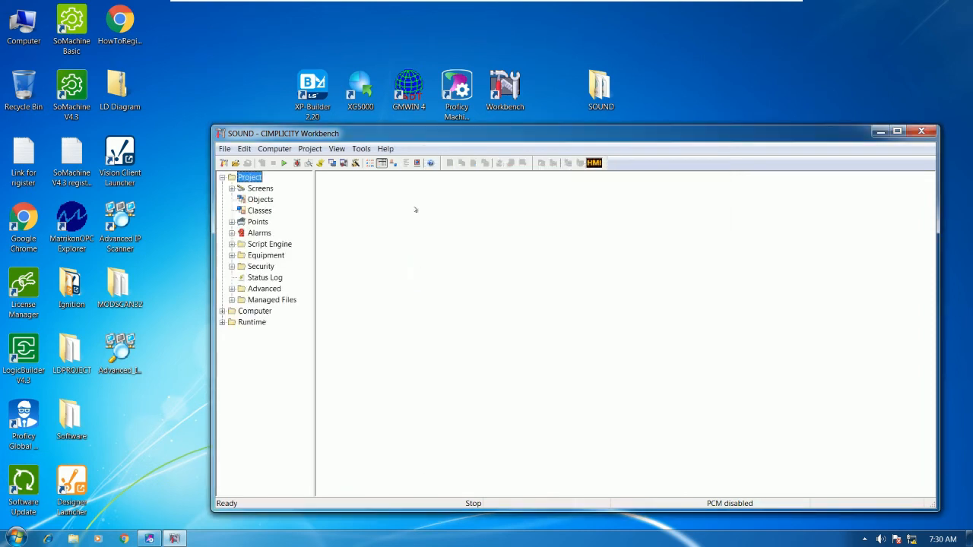
Maximize Workbench and open the Alarm Classes list under Alarms.
double_click(438, 134)
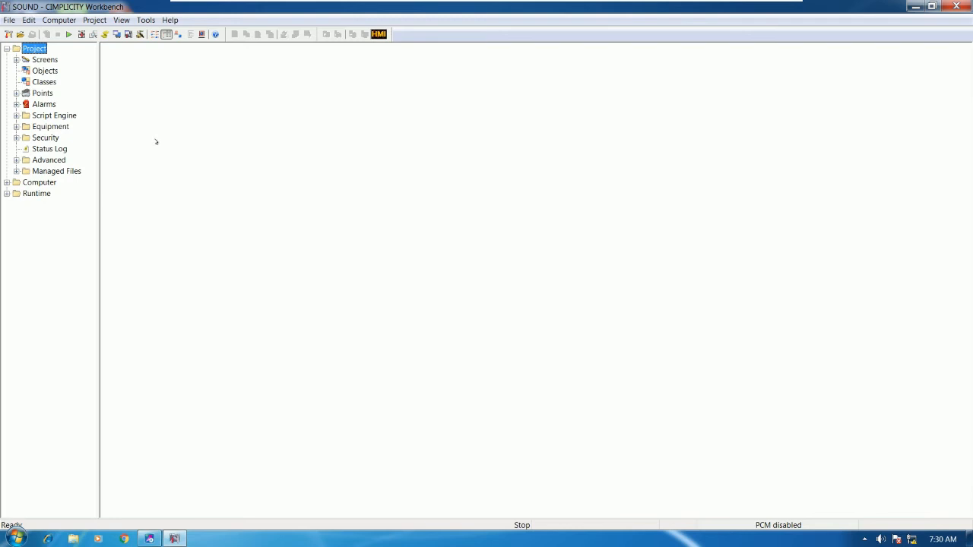
left_click(150, 539)
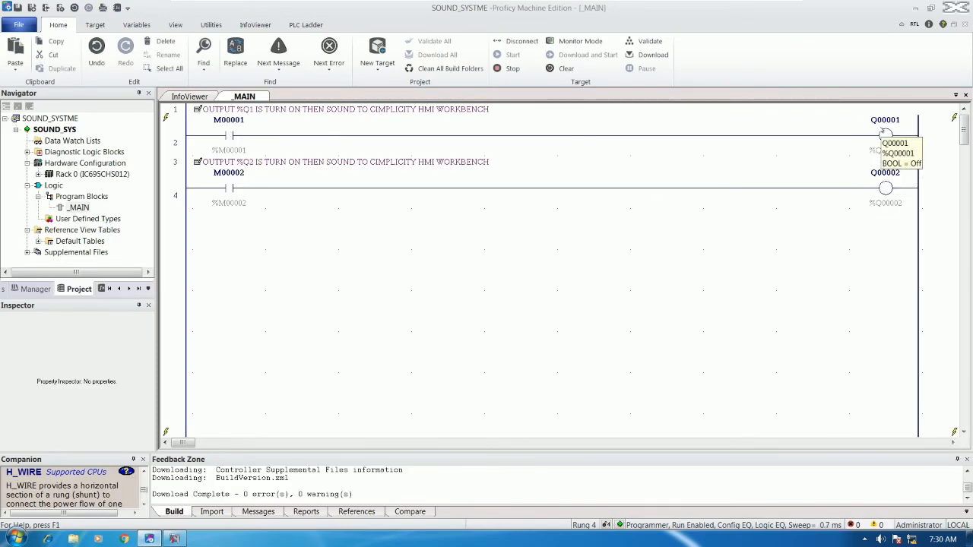
left_click(174, 539)
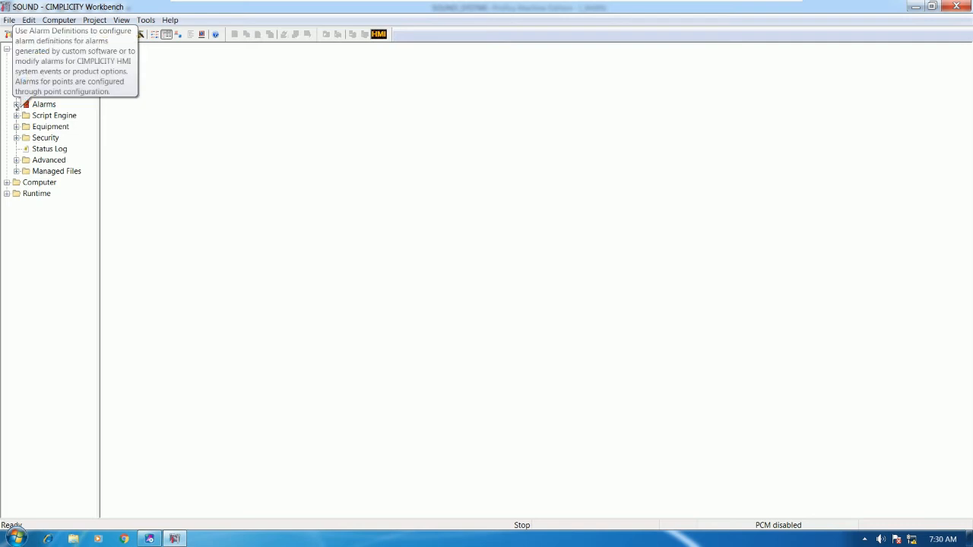
left_click(16, 104)
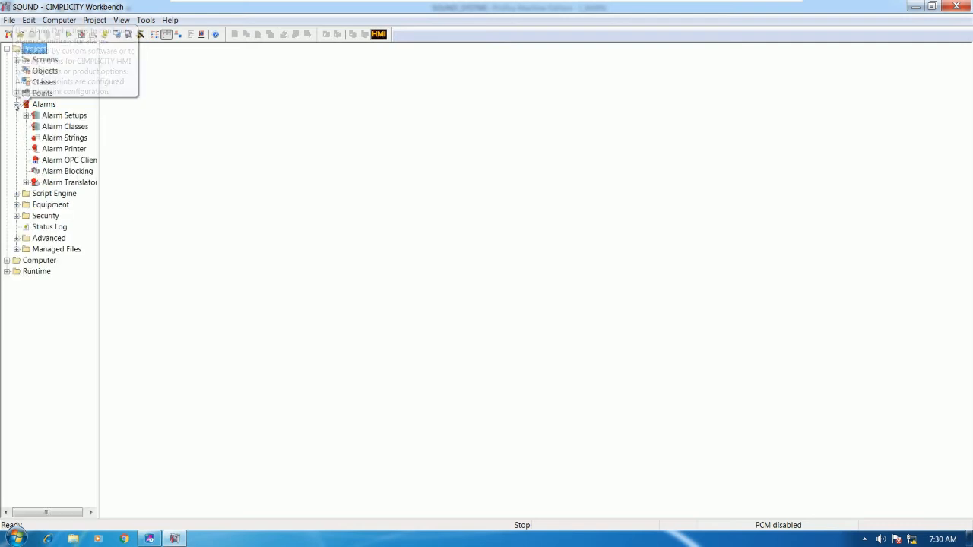
left_click(78, 127)
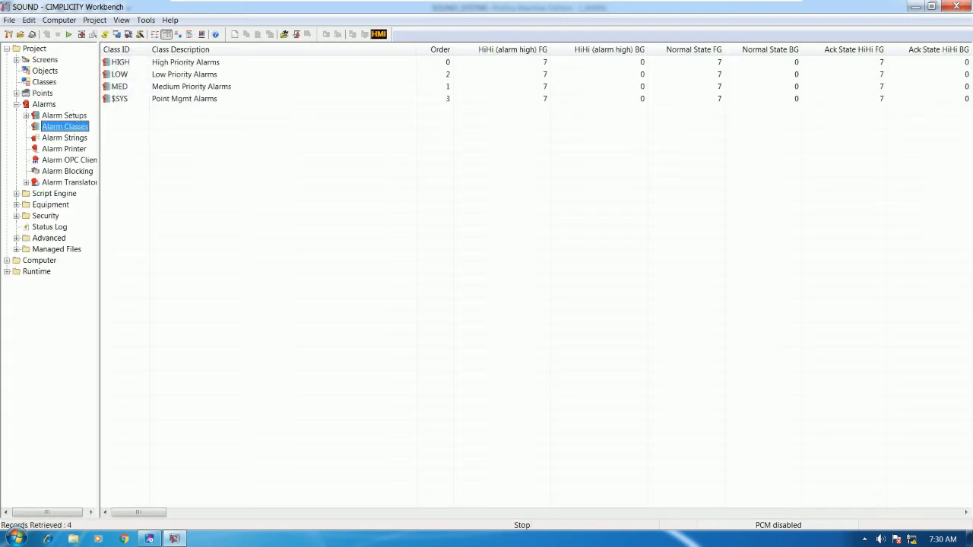
Add a new alarm class and enter Q1 as its Class ID.
right_click(211, 133)
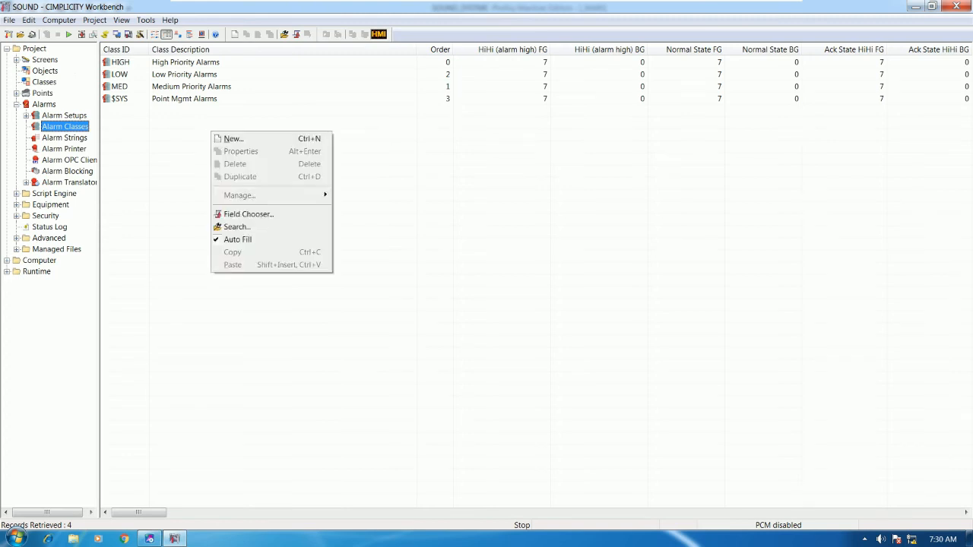
left_click(240, 139)
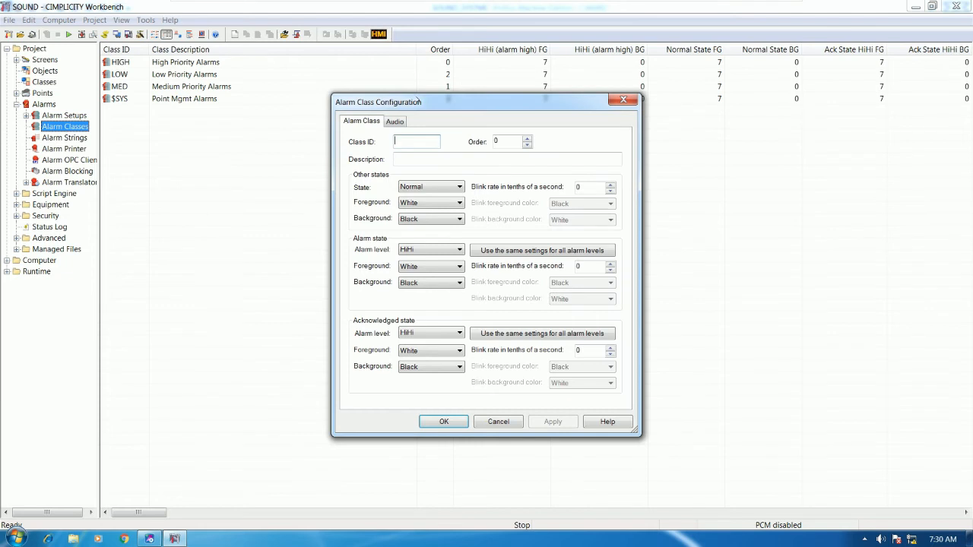
left_click_drag(419, 100, 250, 129)
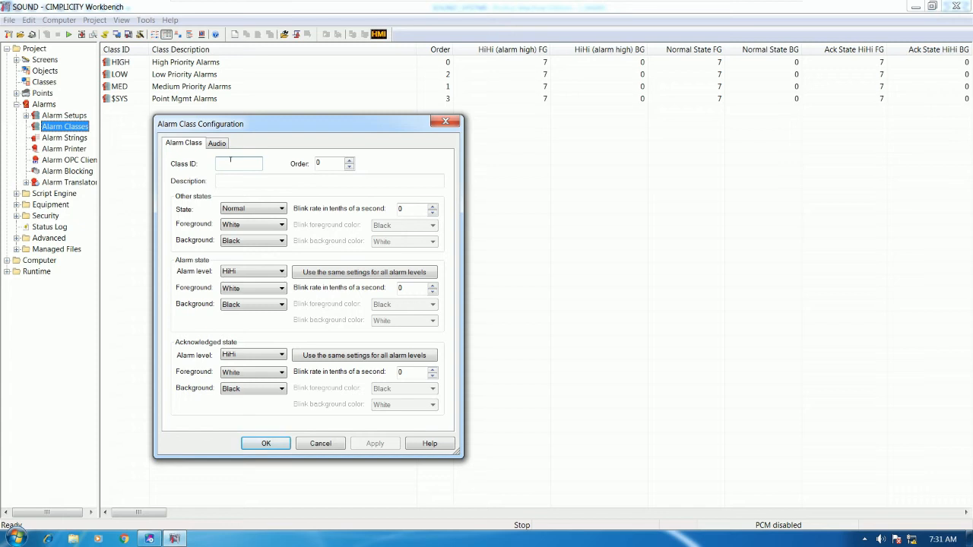
type("Q1")
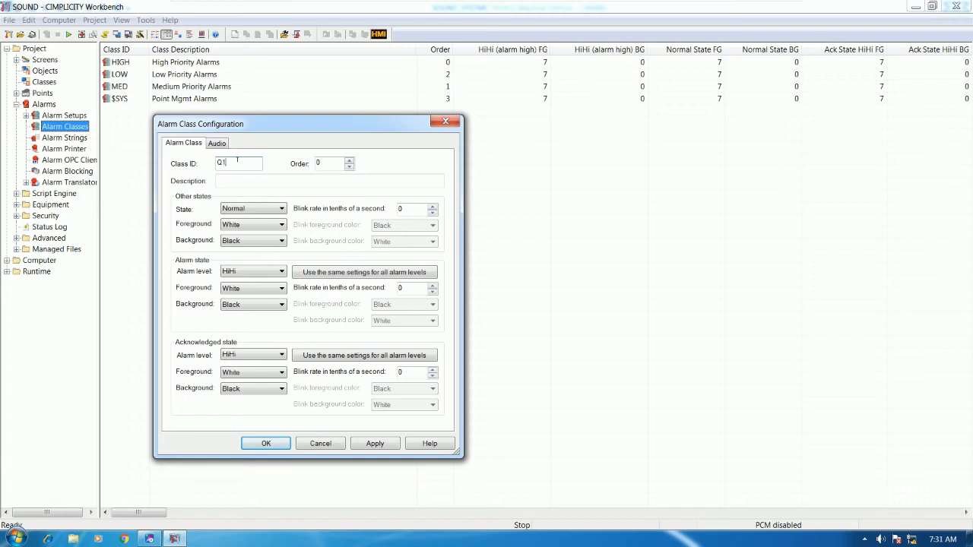
type("FDA")
left_click_drag(241, 162, 225, 163)
key("BackSpace")
left_click_drag(270, 127, 308, 131)
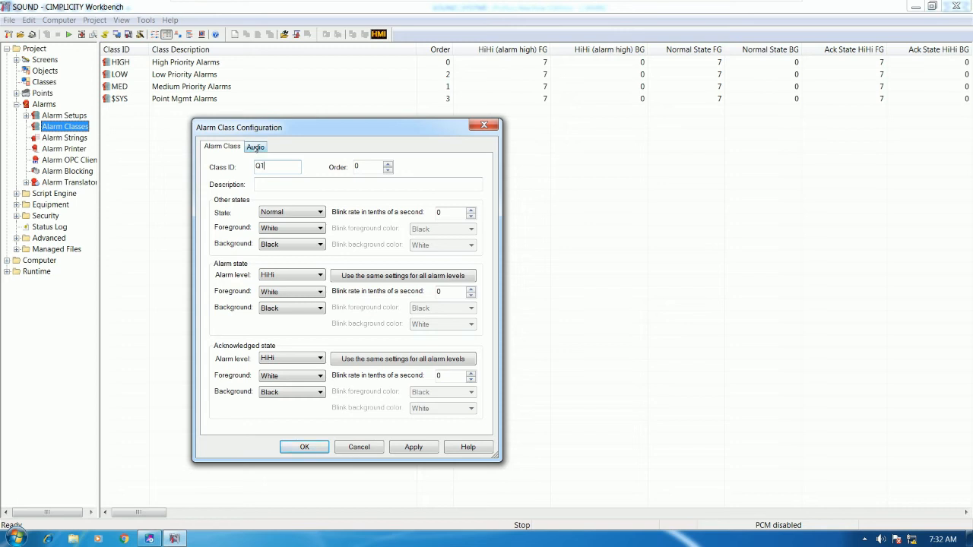
Set the Q1 class's audio to play a wave file, locating the SOUND folder.
left_click(255, 148)
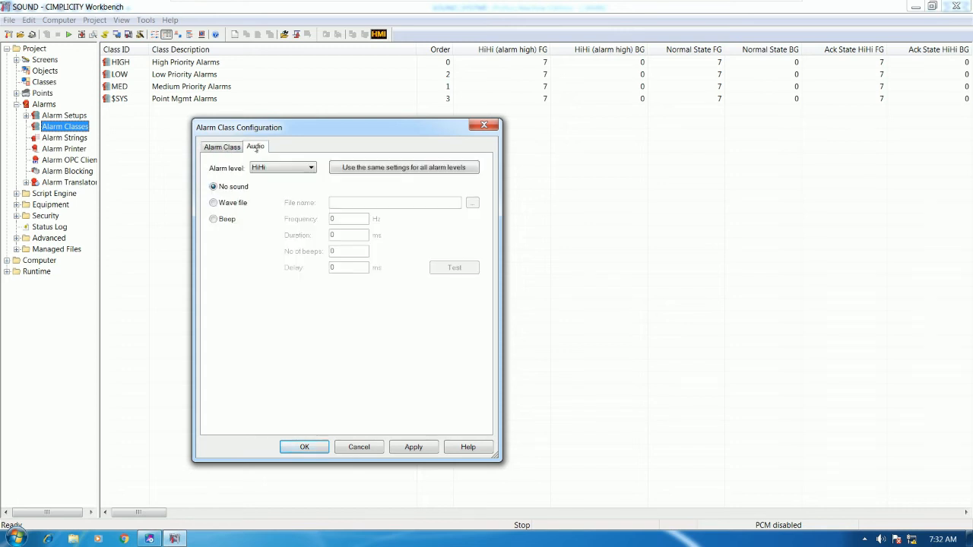
left_click(214, 203)
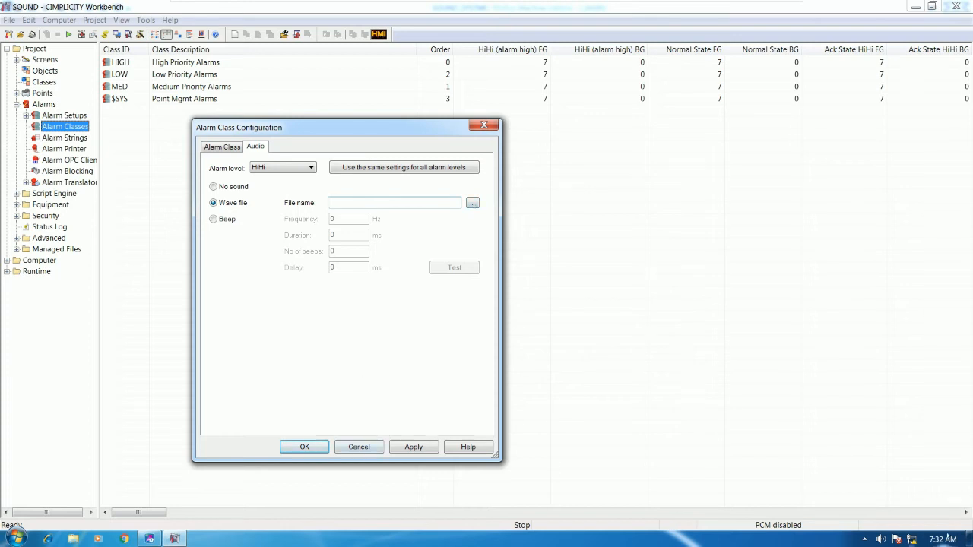
left_click(968, 539)
left_click(596, 95)
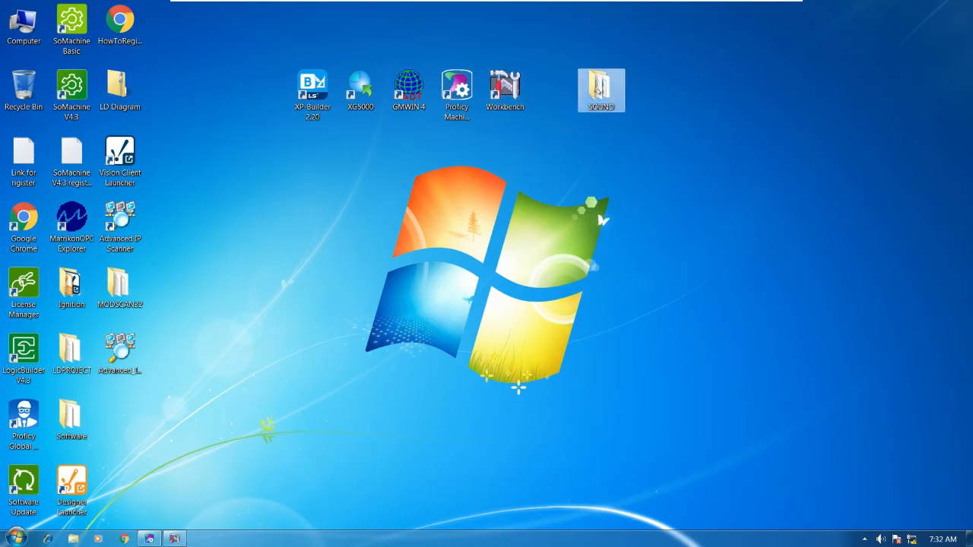
left_click(174, 539)
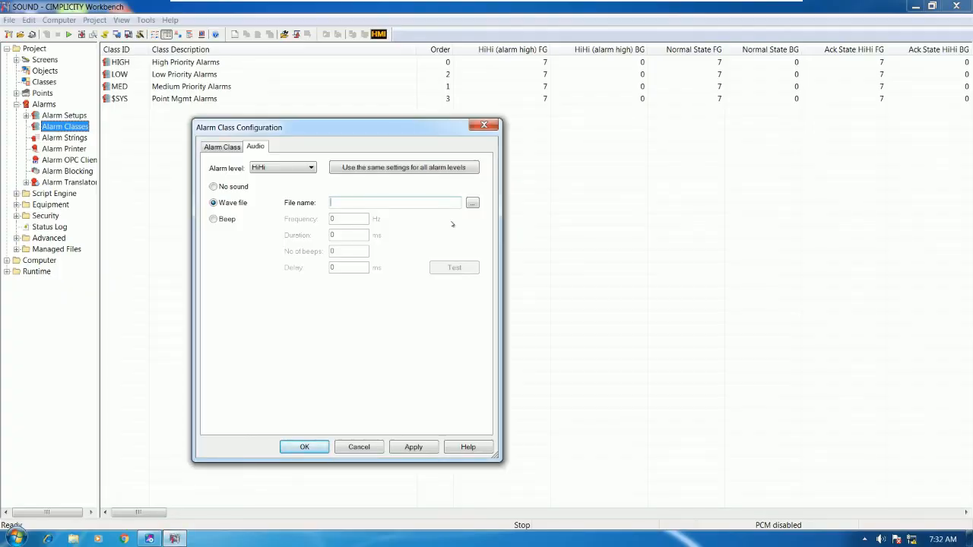
Load Desktop\SOUND\OUTPUT PERCENT Q1 as the wave file, save the class, and show Points.
left_click(471, 203)
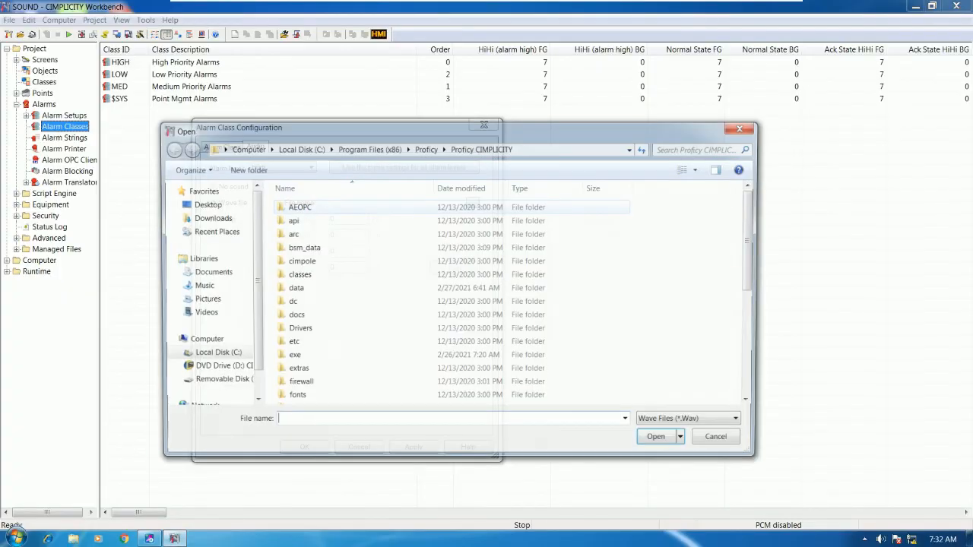
left_click(203, 205)
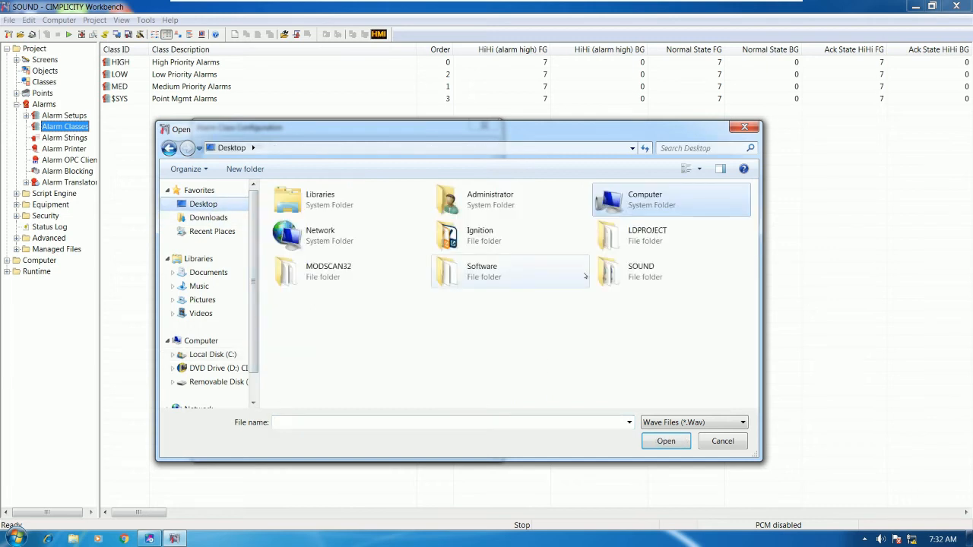
double_click(634, 278)
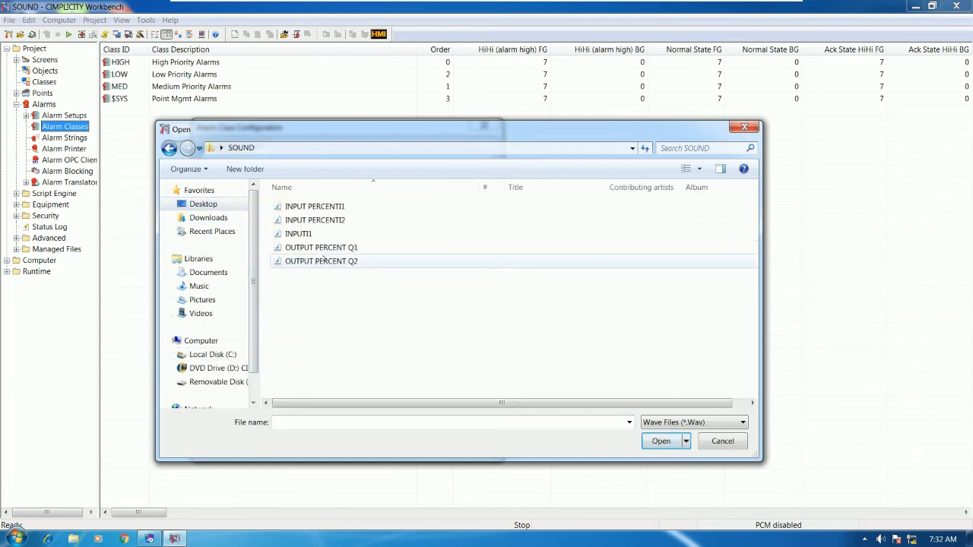
left_click(316, 249)
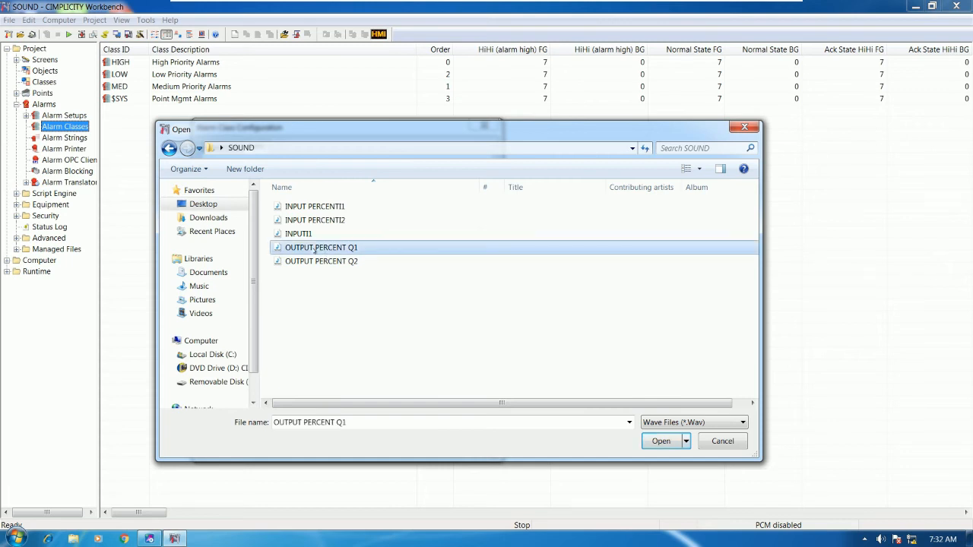
double_click(329, 251)
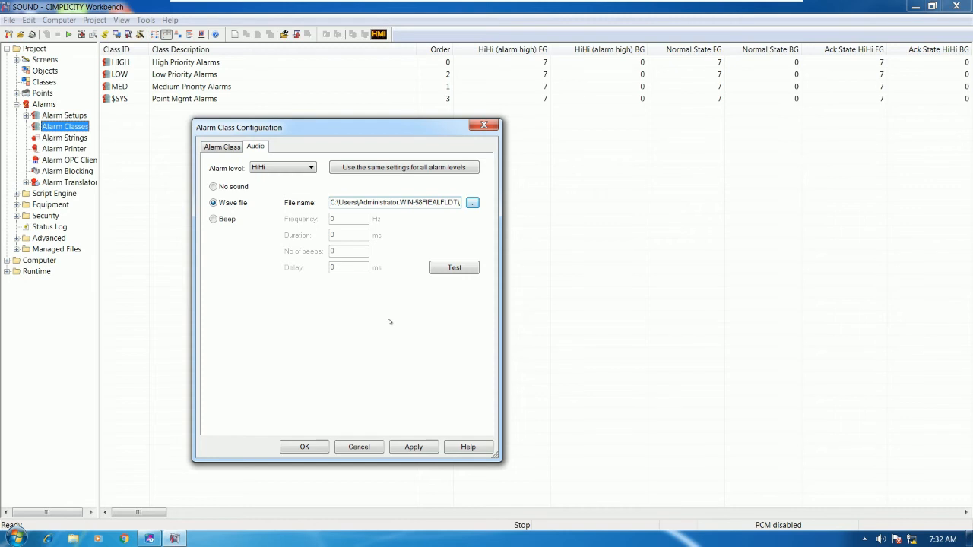
left_click_drag(329, 202, 446, 203)
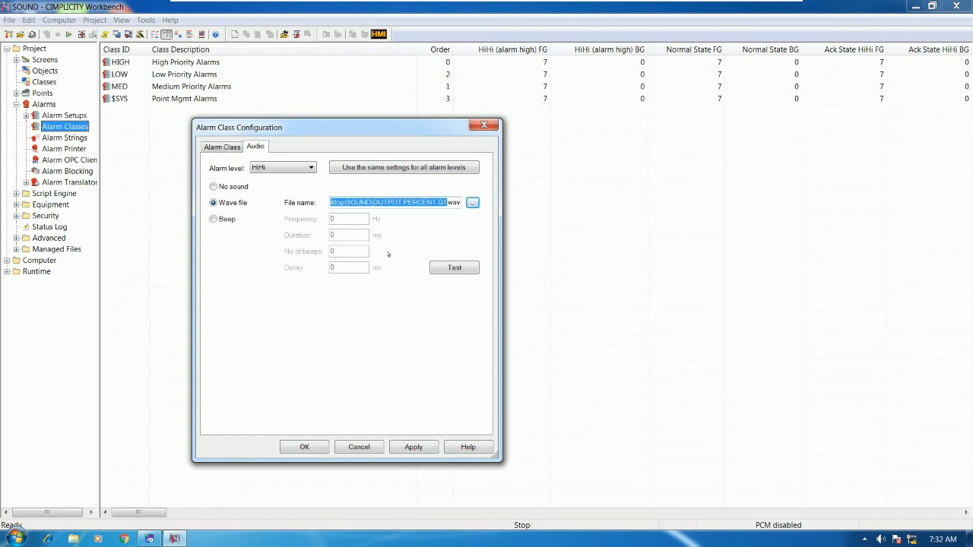
left_click(304, 447)
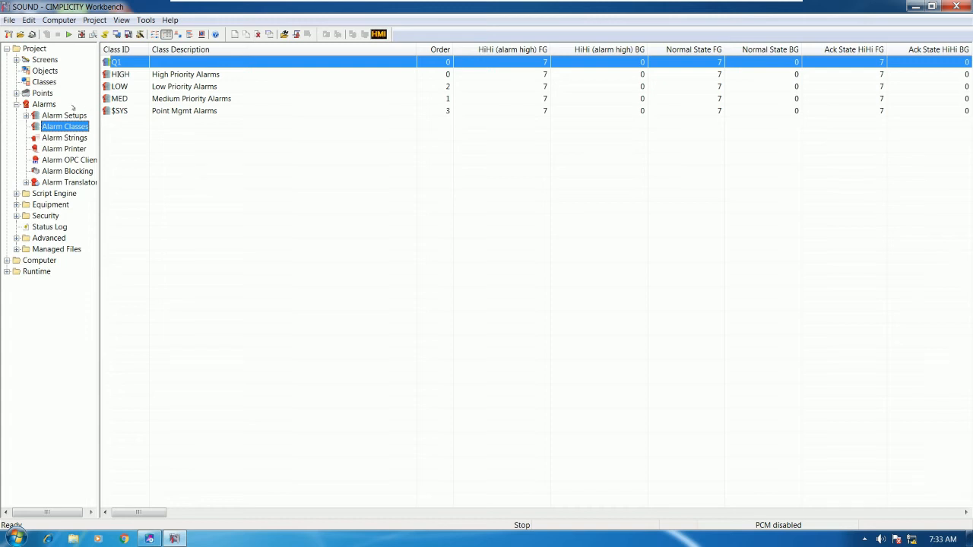
mouse_move(42, 92)
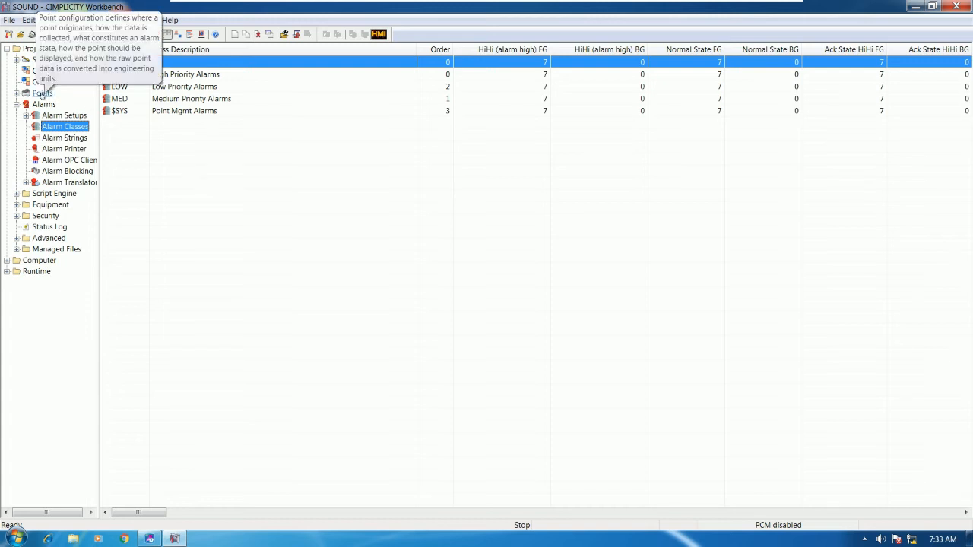
left_click(42, 93)
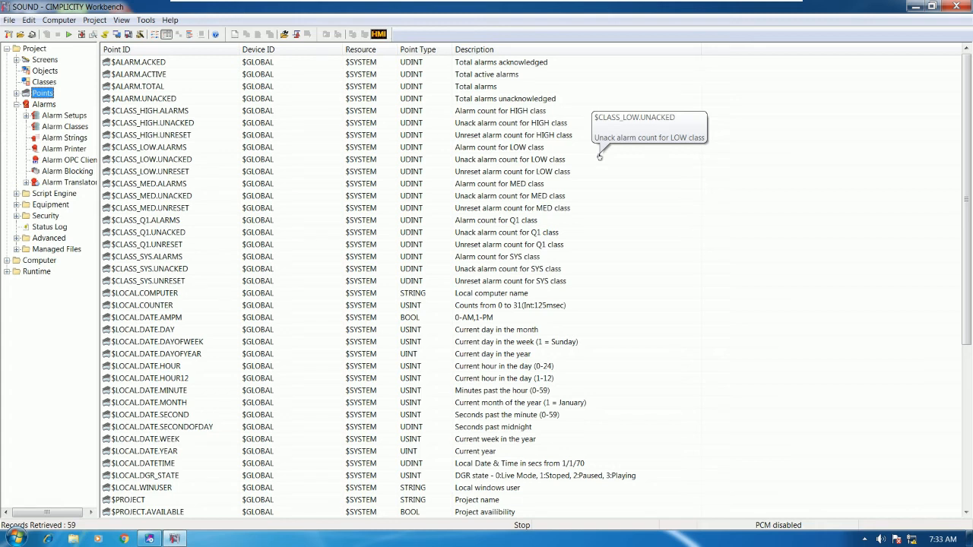
Start a new point named SOUNDQ1 from the point list, then cancel it.
right_click(739, 219)
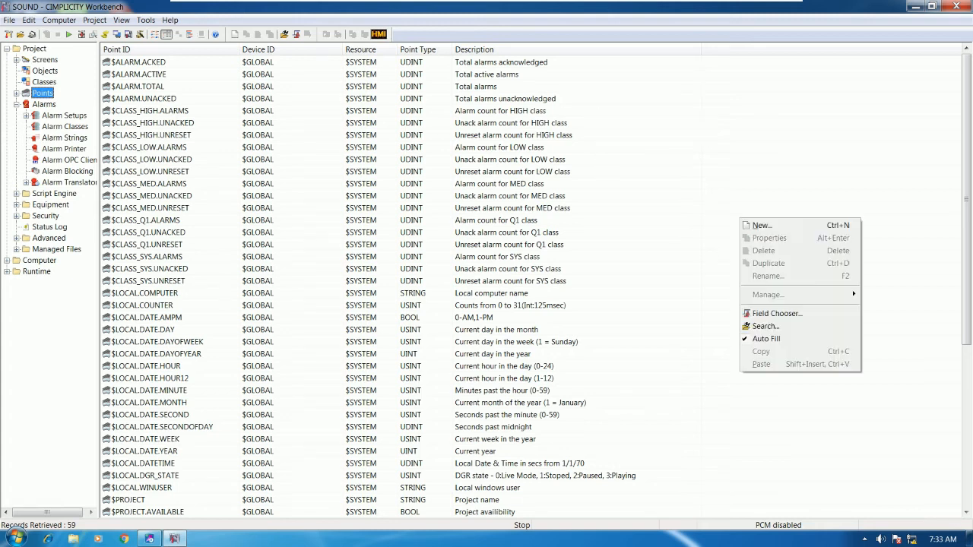
left_click(712, 195)
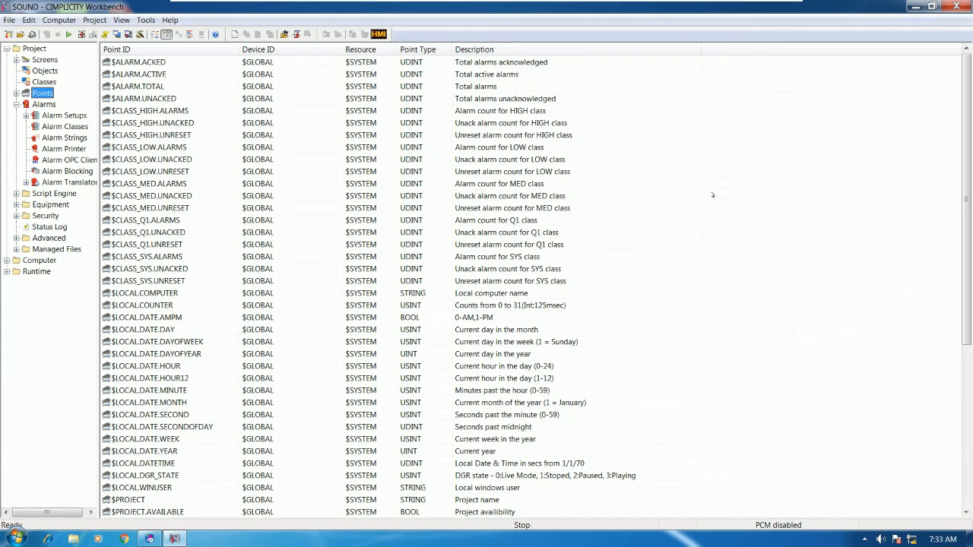
right_click(753, 217)
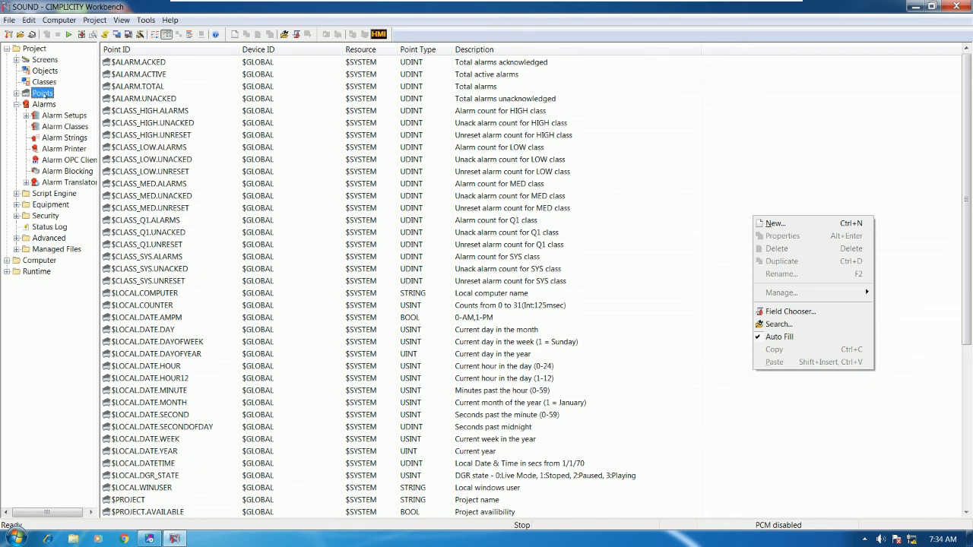
left_click(40, 94)
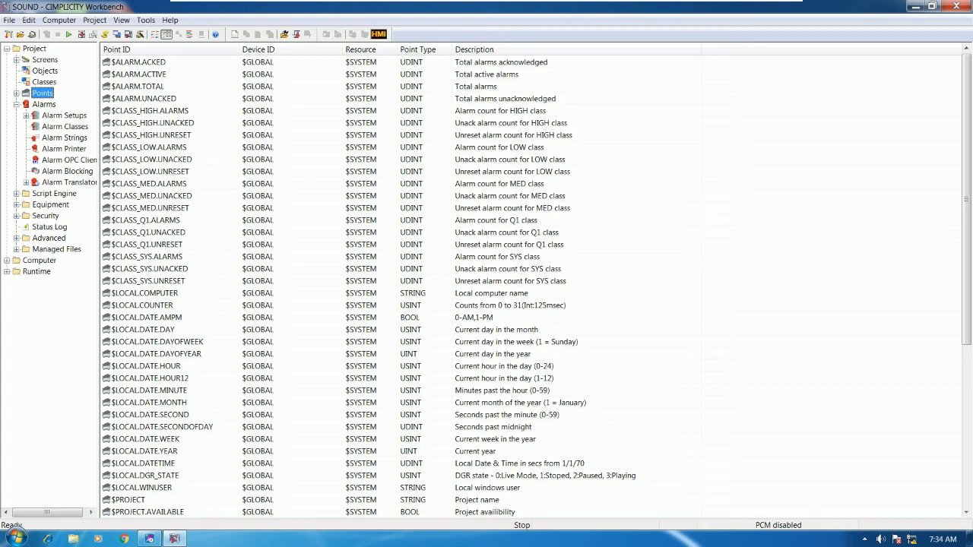
right_click(731, 207)
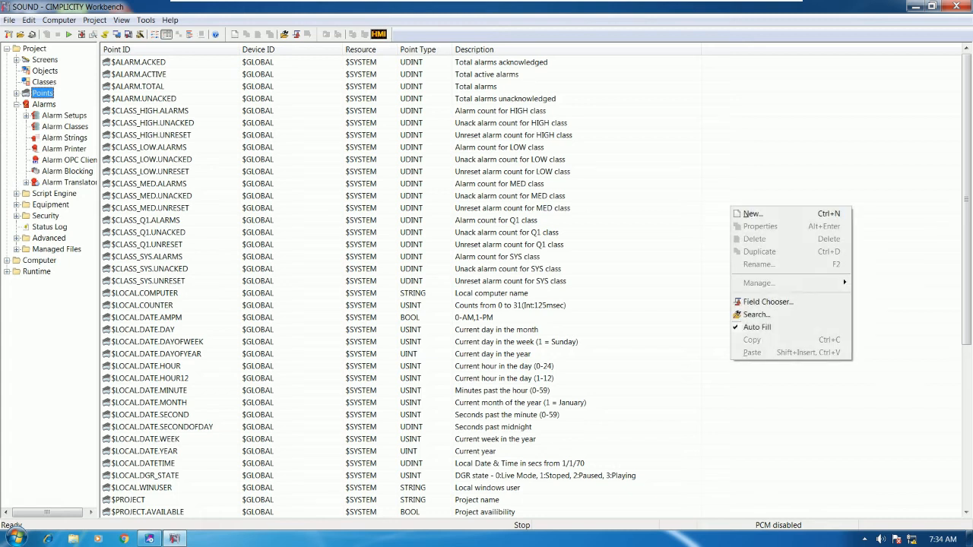
left_click(753, 214)
left_click_drag(620, 160, 562, 163)
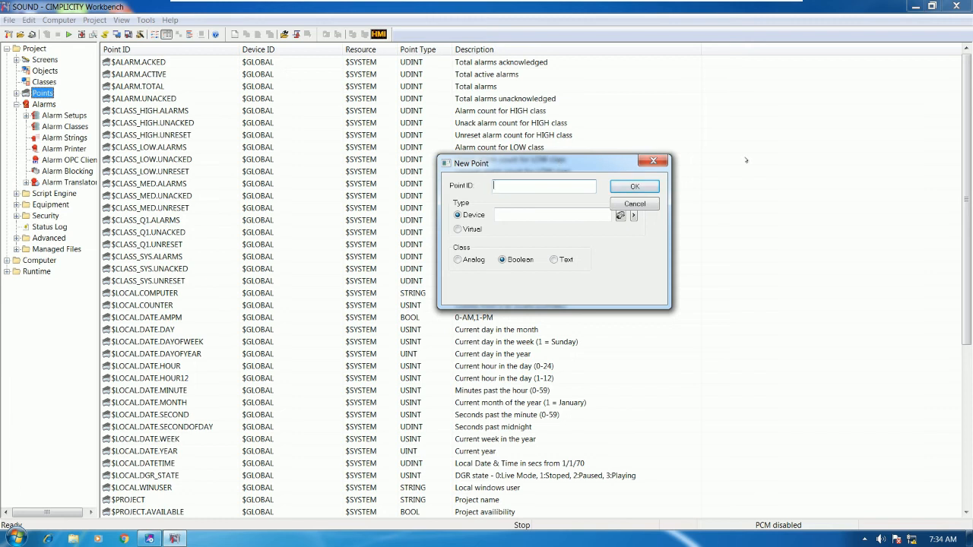
type("SOUND01")
key("BackSpace")
type("Q1")
left_click(633, 203)
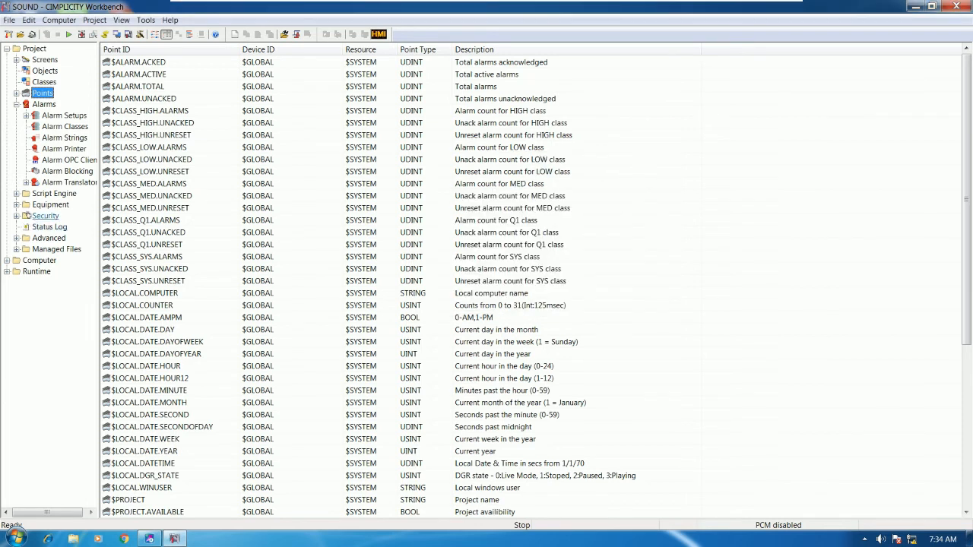
Add a new port with protocol S90_TRIPLEX on S90TRI0 under Equipment > Ports.
left_click(16, 204)
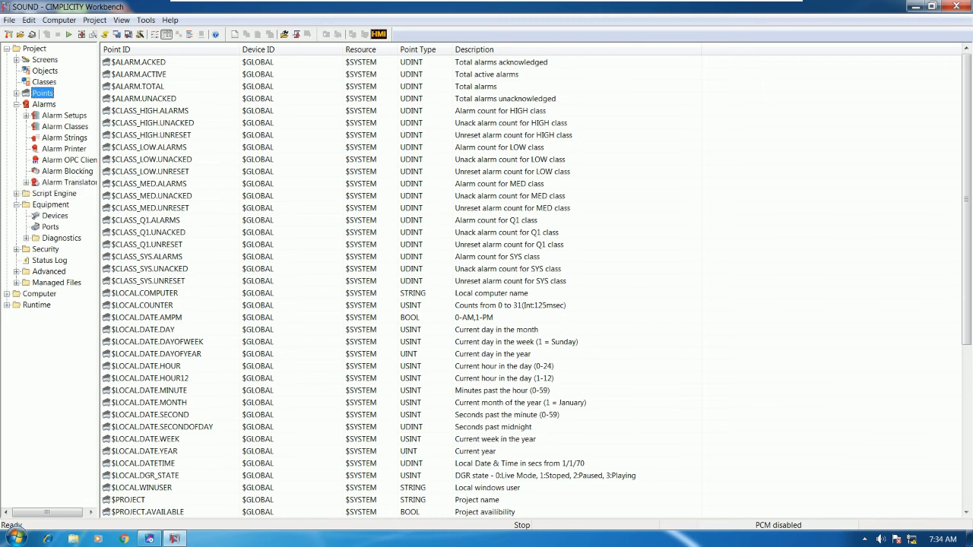
left_click(50, 227)
right_click(220, 135)
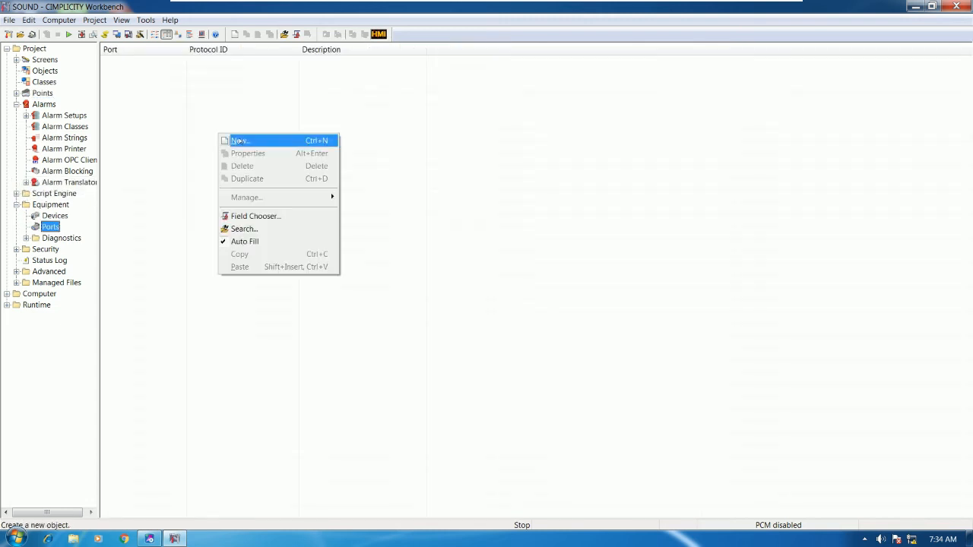
left_click(107, 212)
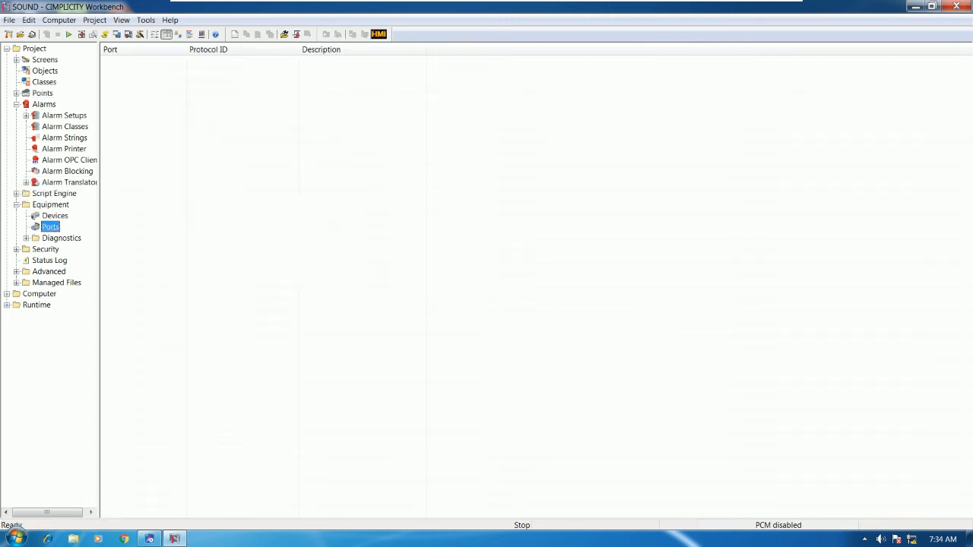
right_click(238, 114)
left_click(251, 122)
left_click(502, 263)
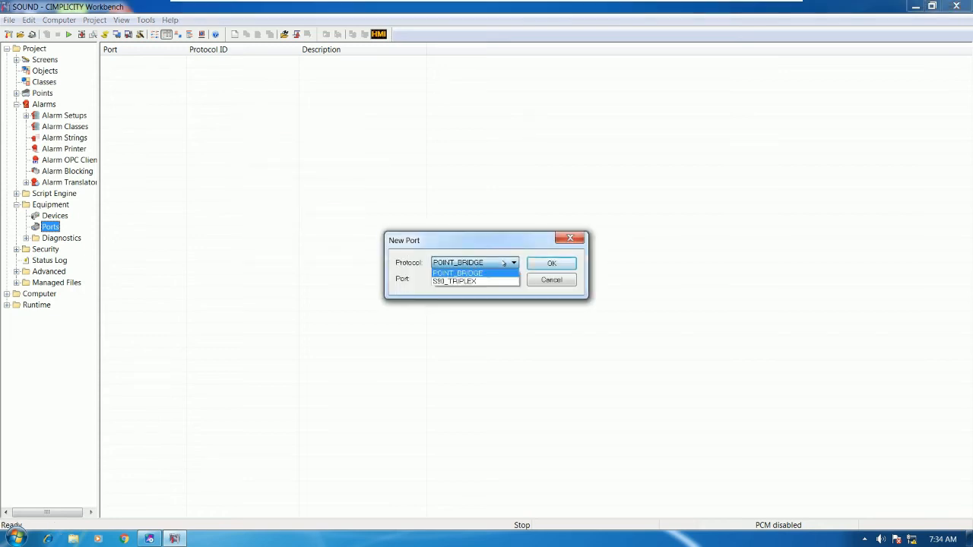
left_click(441, 282)
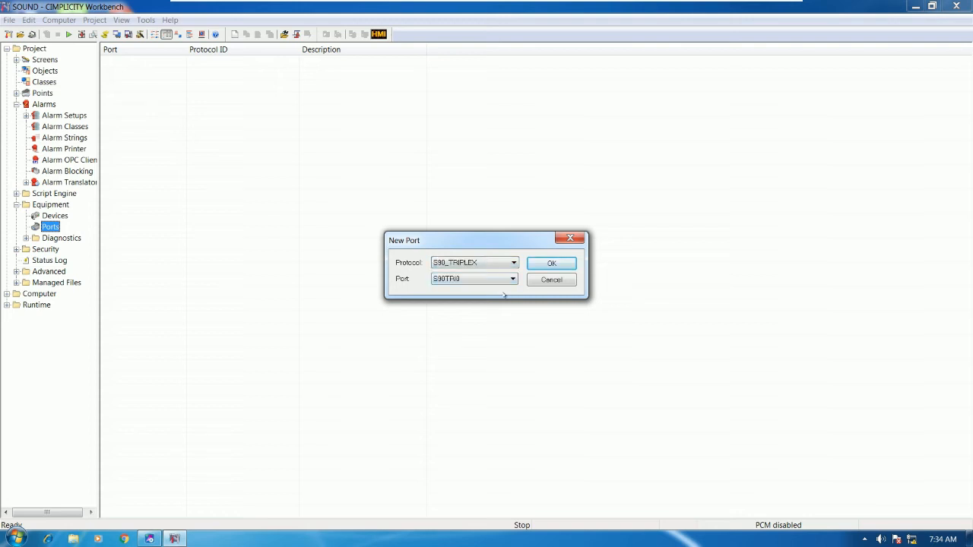
left_click(472, 279)
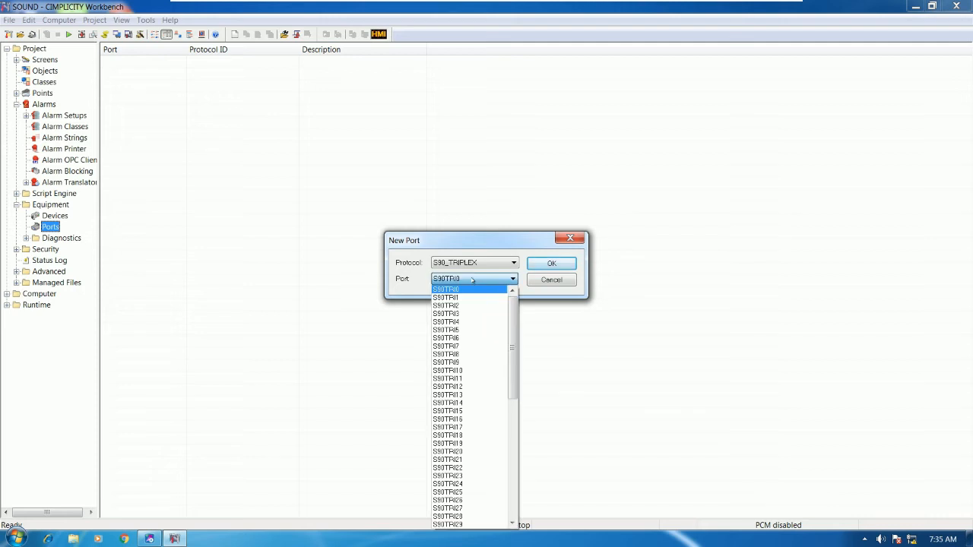
left_click(460, 290)
left_click(551, 264)
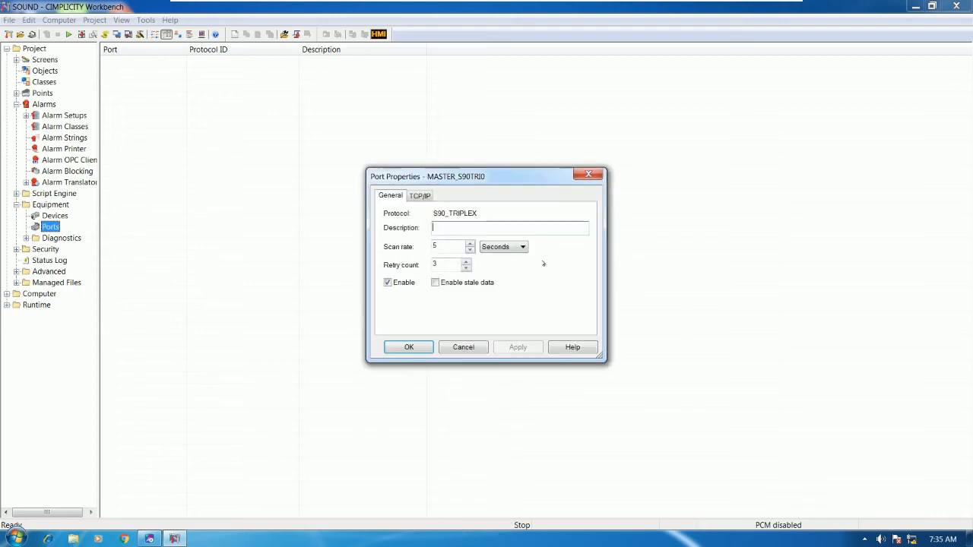
Set the MASTER_S90TRI0 scan rate to 1 second, save it, and show Devices.
left_click(457, 248)
type("1")
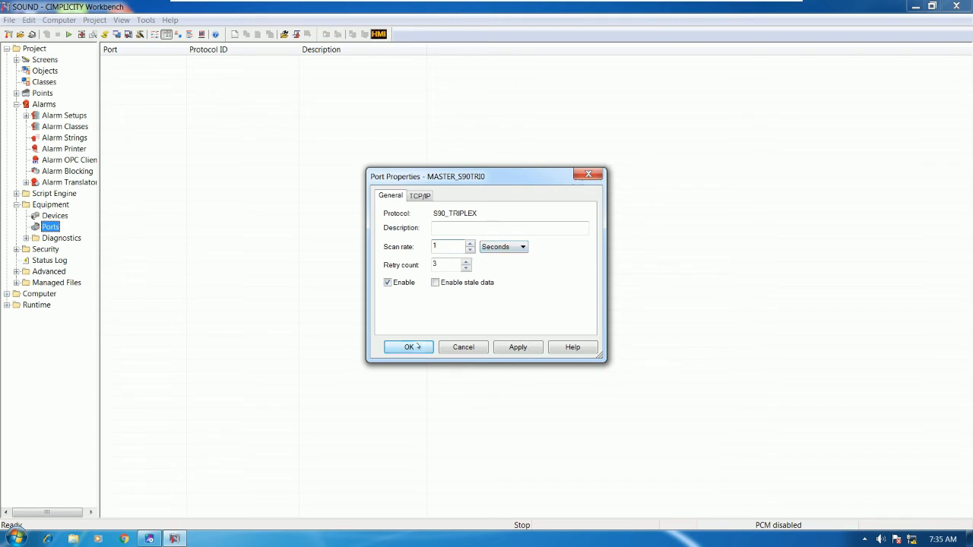
left_click(421, 346)
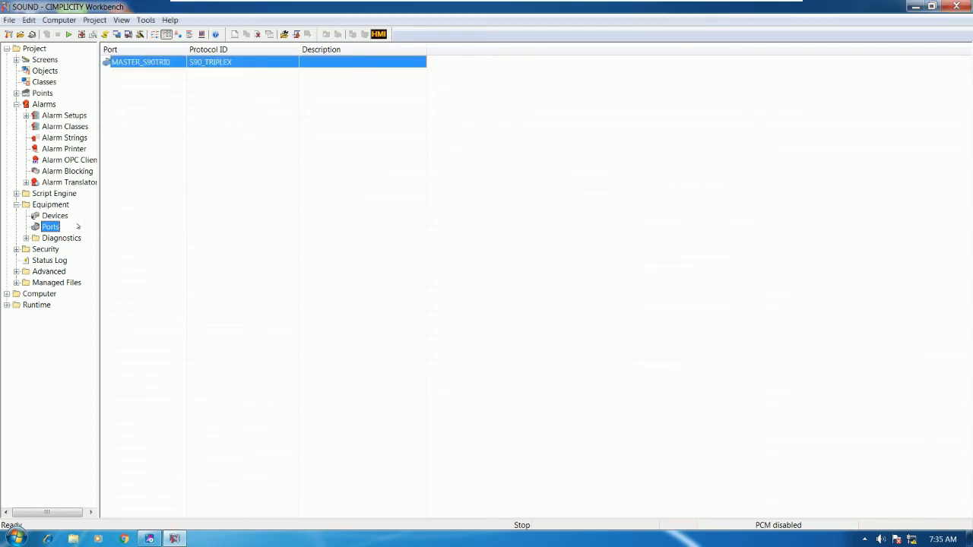
left_click(169, 137)
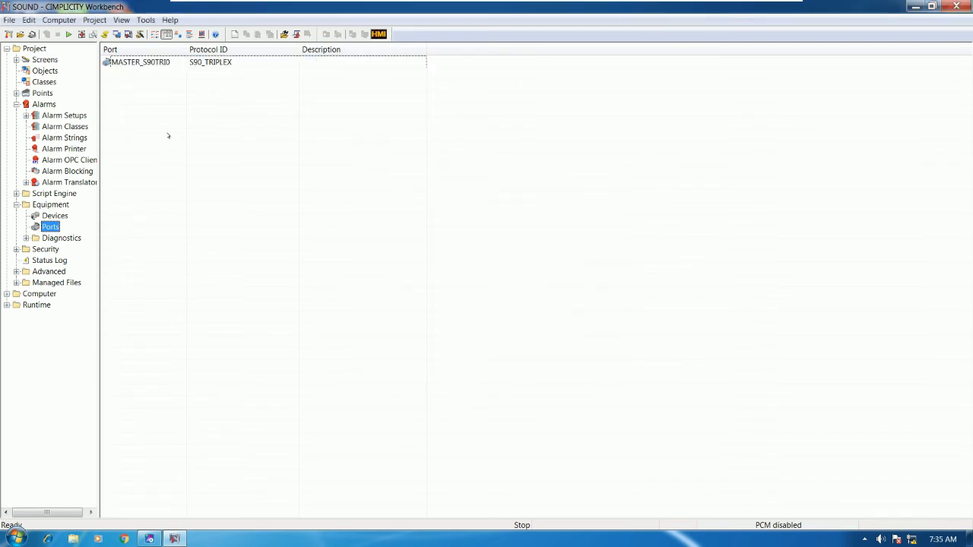
left_click(56, 216)
Create a new device named PLC1.
right_click(232, 151)
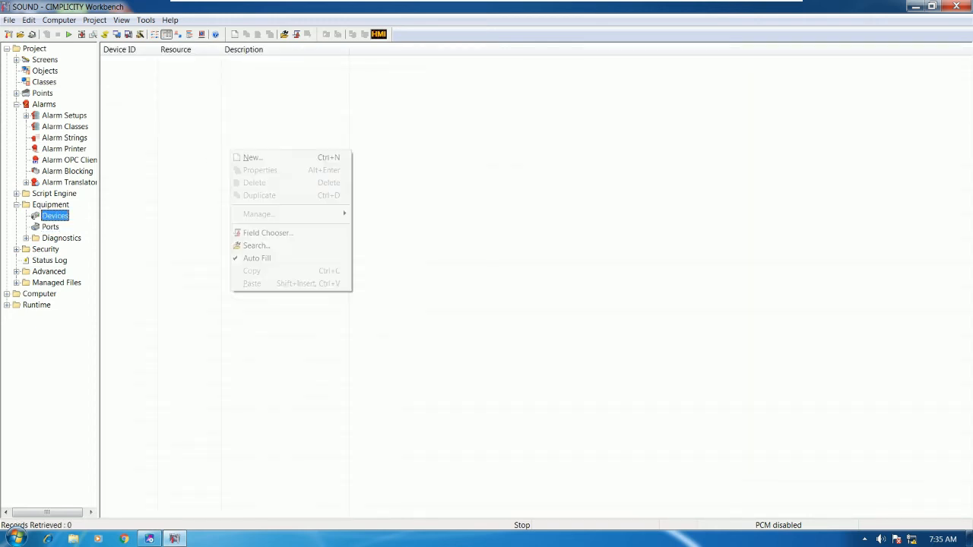
left_click(258, 157)
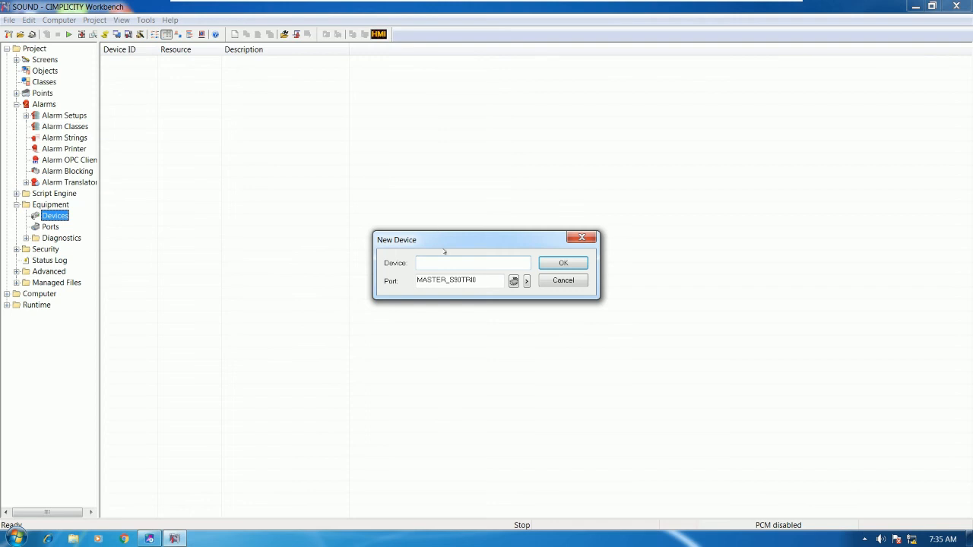
type("PLC1")
left_click_drag(492, 283, 377, 286)
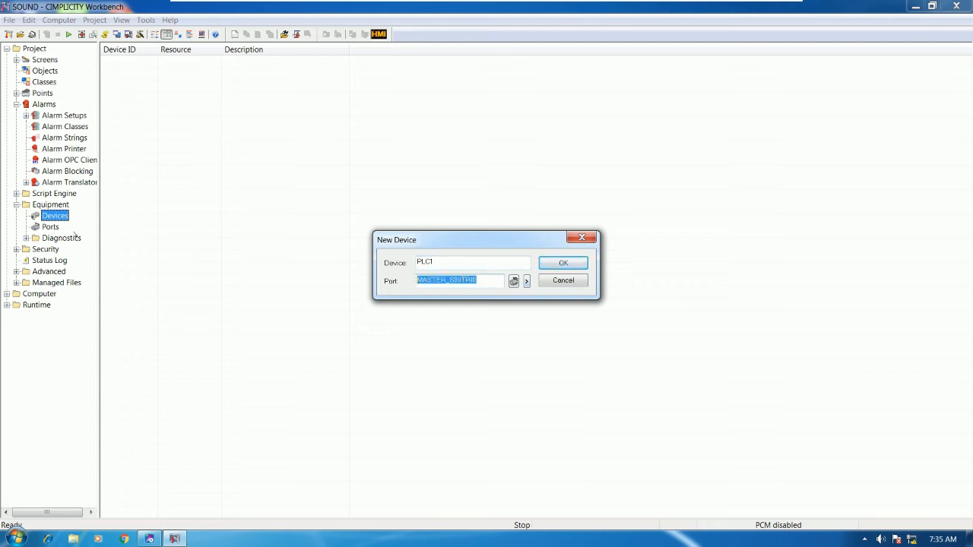
left_click(563, 262)
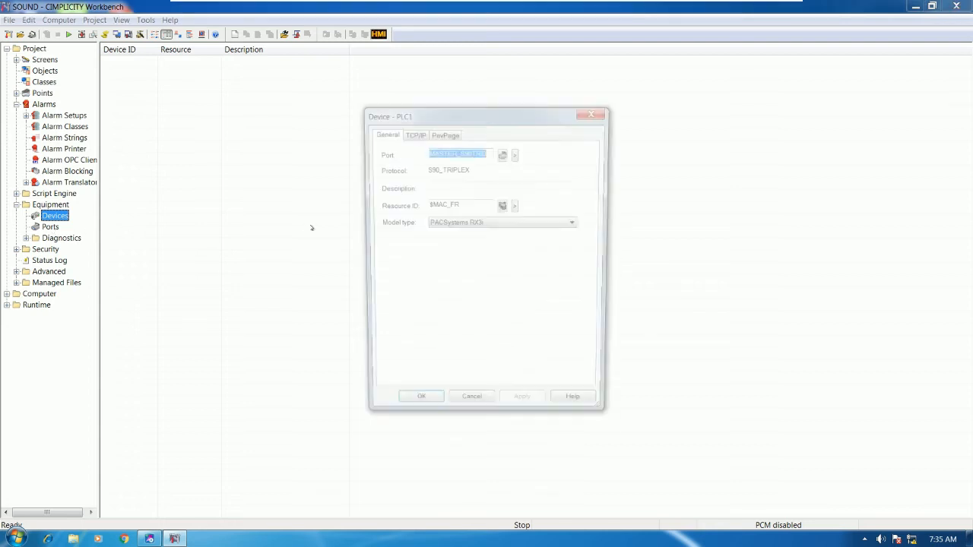
Set PLC1's primary TCP/IP address to 192.168.0.200, save it, and return to the Points list.
left_click(413, 133)
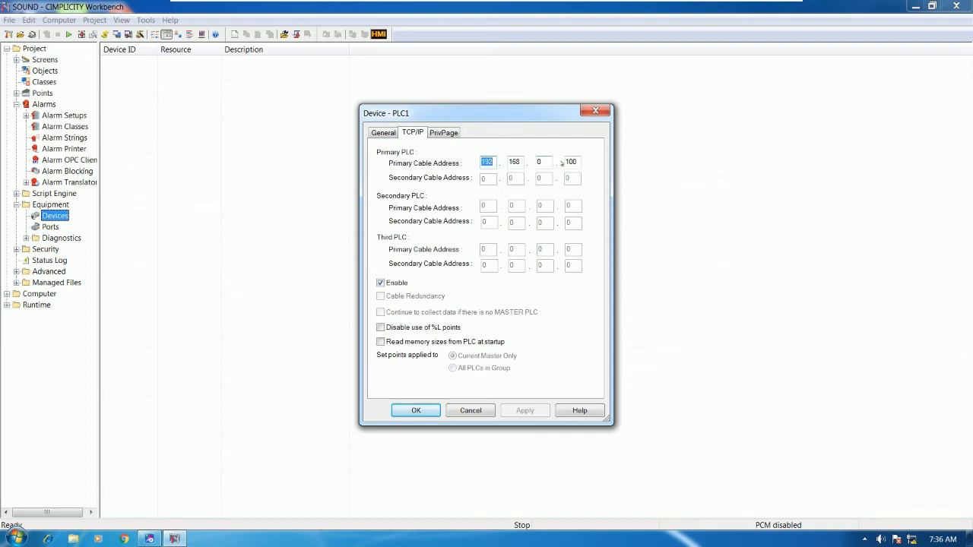
left_click_drag(566, 162, 578, 162)
type("200")
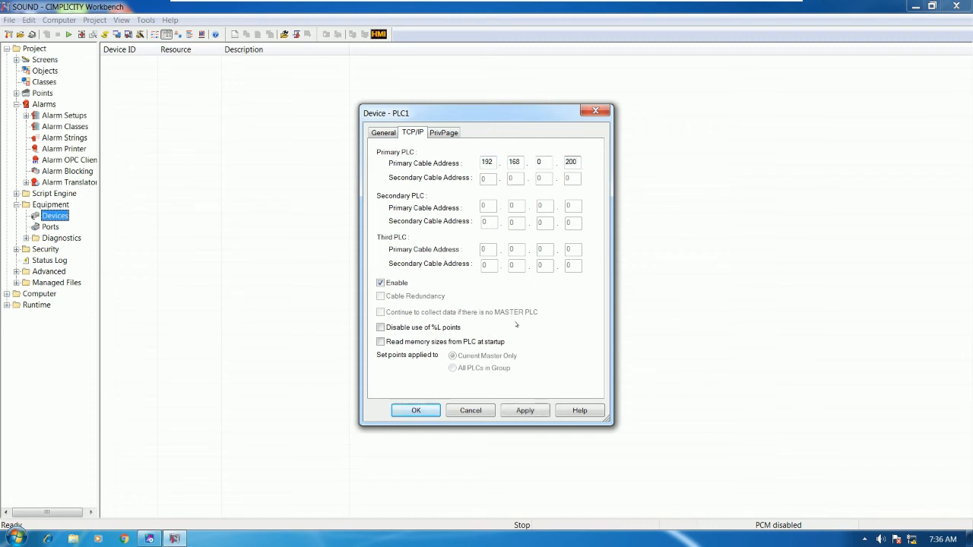
left_click(416, 410)
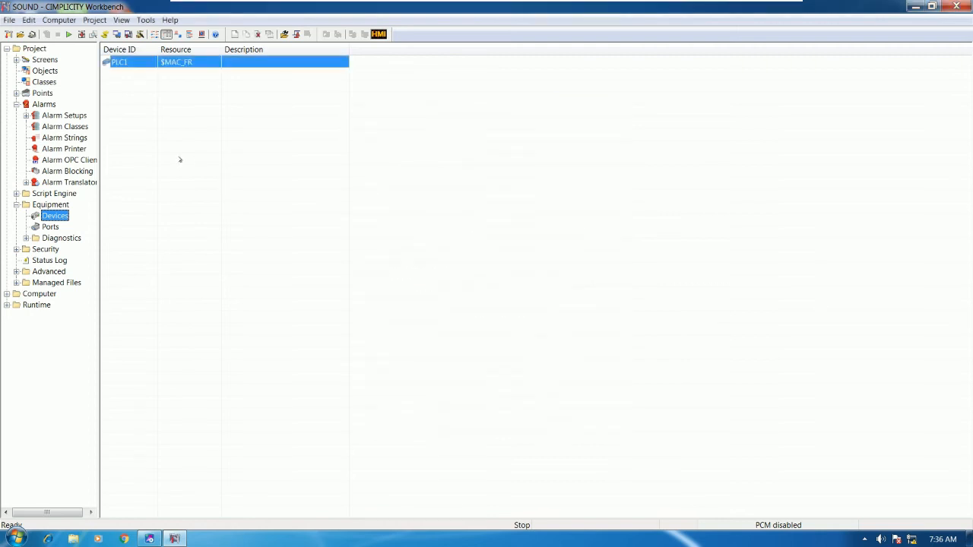
left_click(45, 94)
left_click(688, 136)
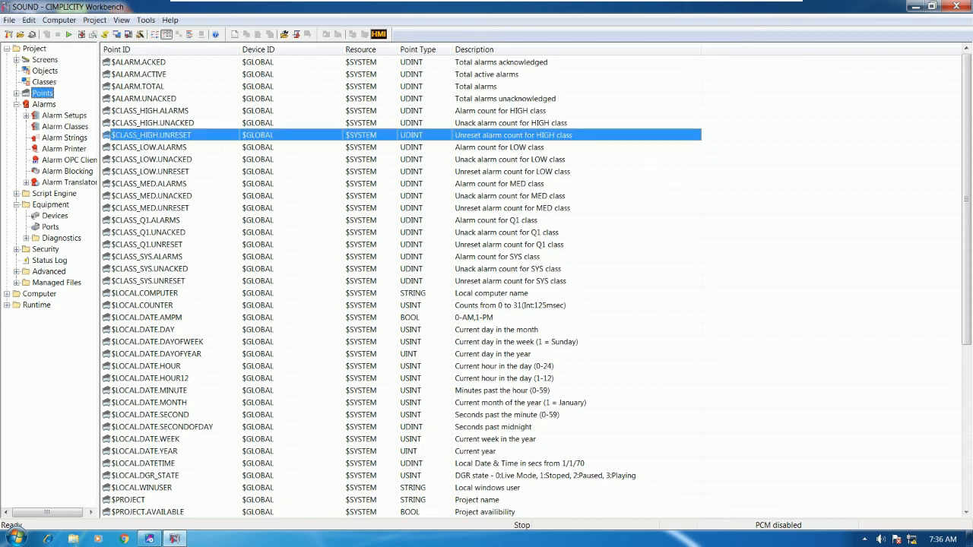
Create a new Boolean point SOUNDQ1 on device PLC1.
right_click(718, 159)
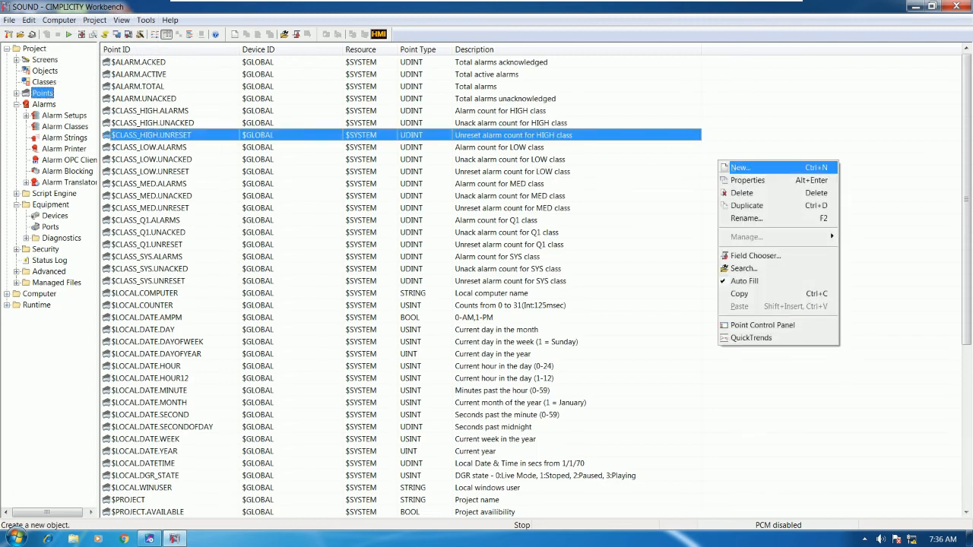
left_click(737, 168)
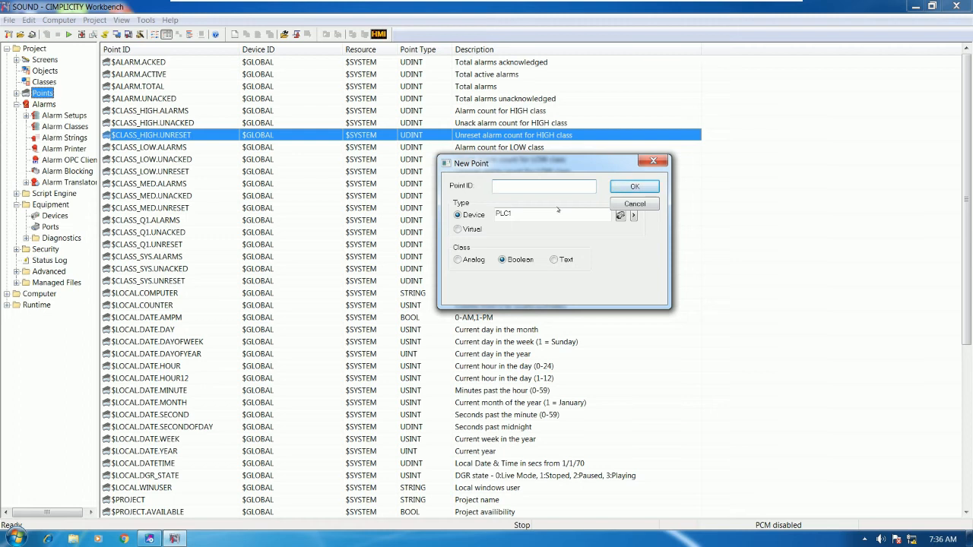
type("SOUNDQ1")
key("Tab")
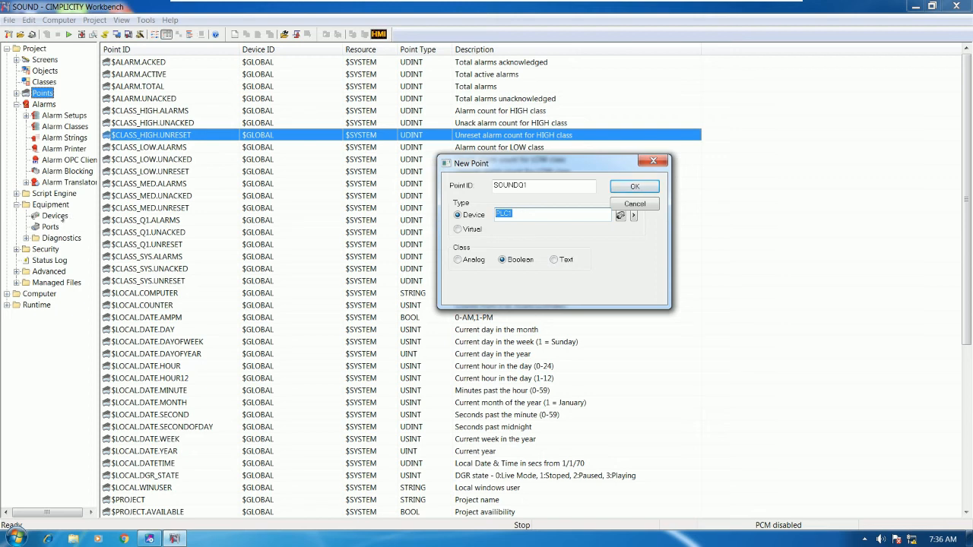
left_click(520, 260)
left_click(547, 214)
left_click(624, 187)
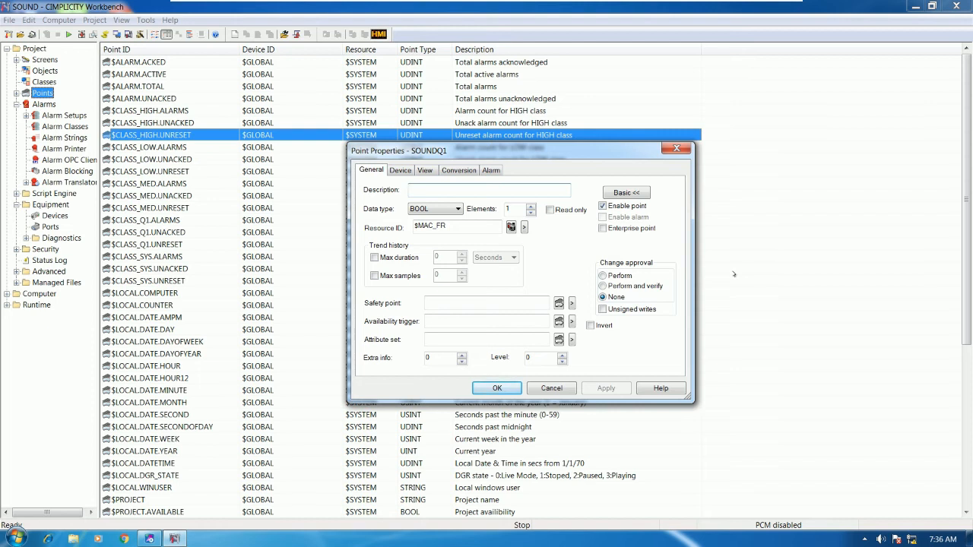
Describe SOUNDQ1 as 'SOUND SYSTEM OF OUTPUT Q1', address it %Q1, and save.
type("SOUND SYSTEM OF OUTP")
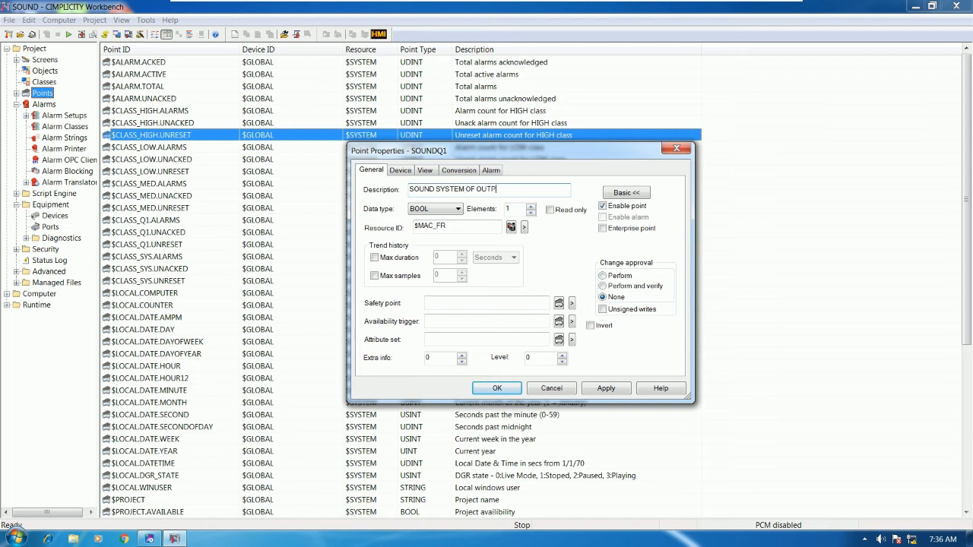
type("UT Q1")
left_click(415, 169)
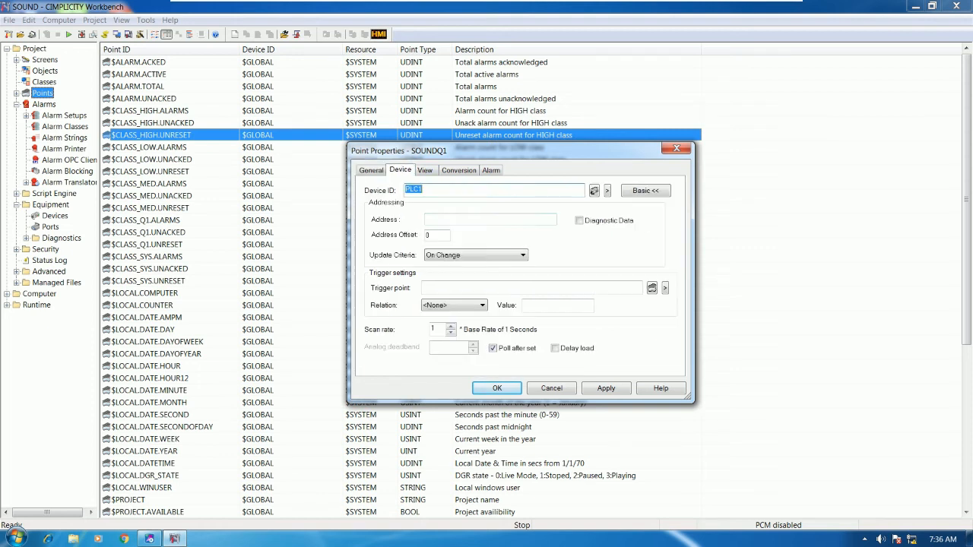
left_click(452, 219)
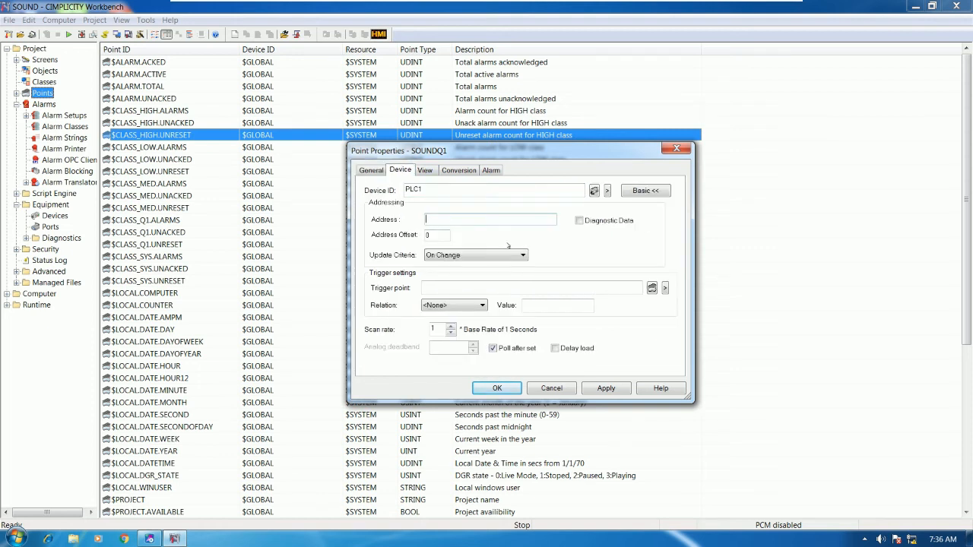
type("%Q1")
left_click(150, 538)
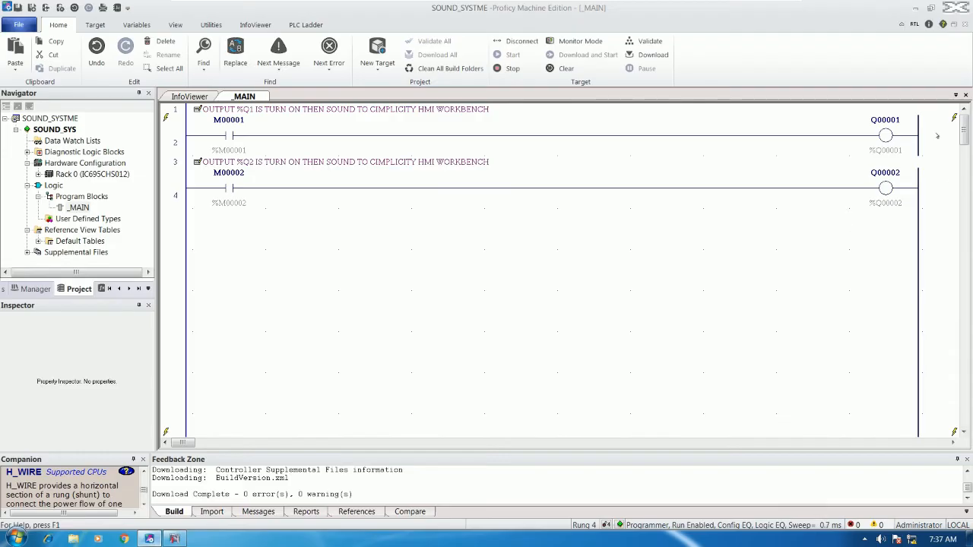
left_click(174, 538)
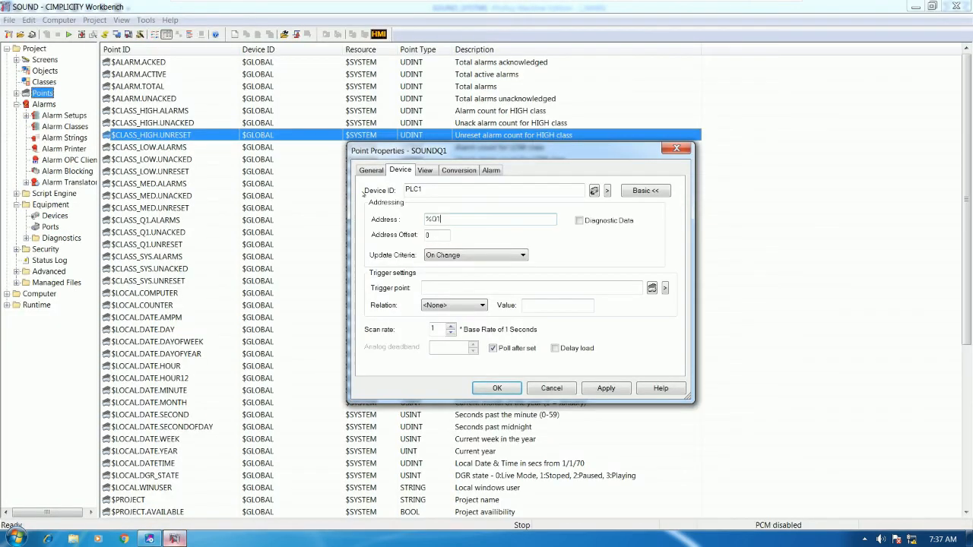
left_click(497, 387)
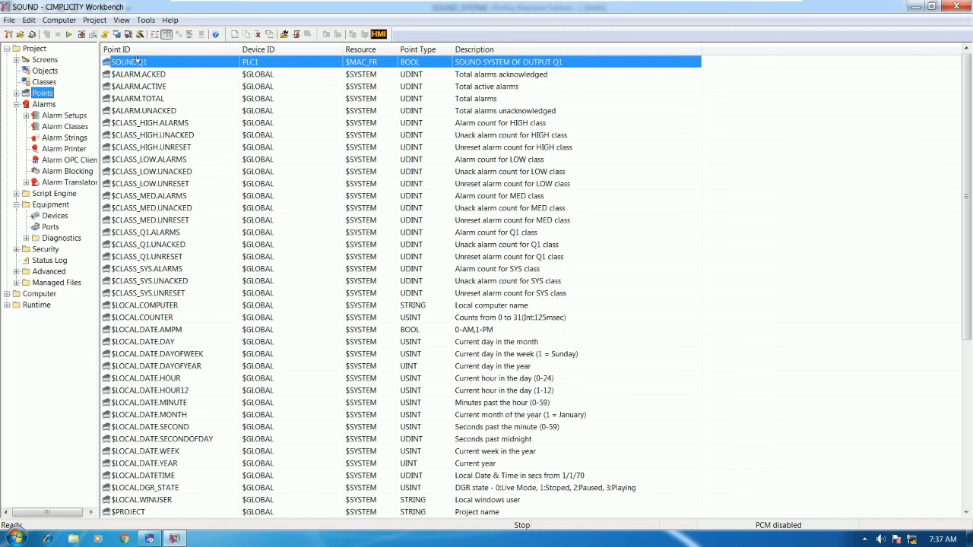
Duplicate the SOUNDQ1 point as SOUNDQ2.
right_click(158, 89)
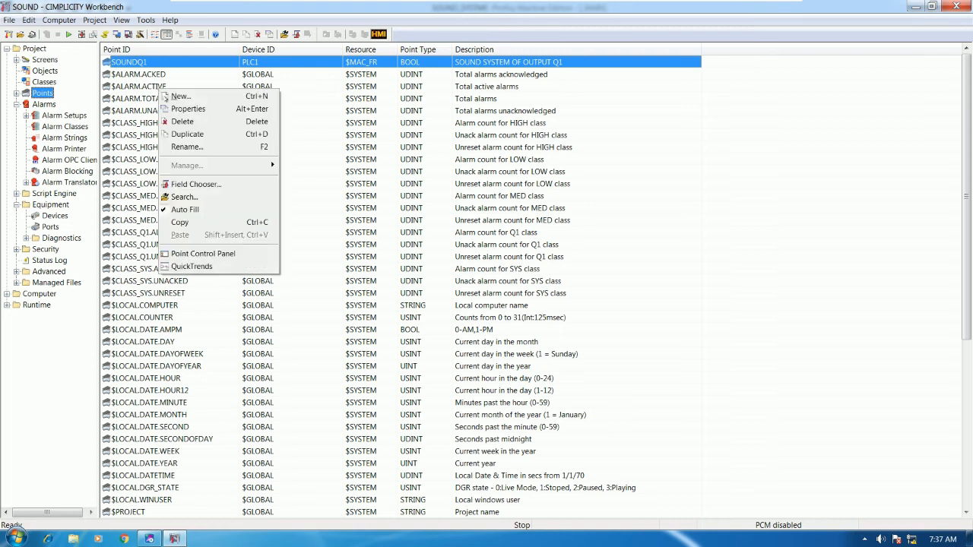
left_click(187, 134)
left_click(445, 283)
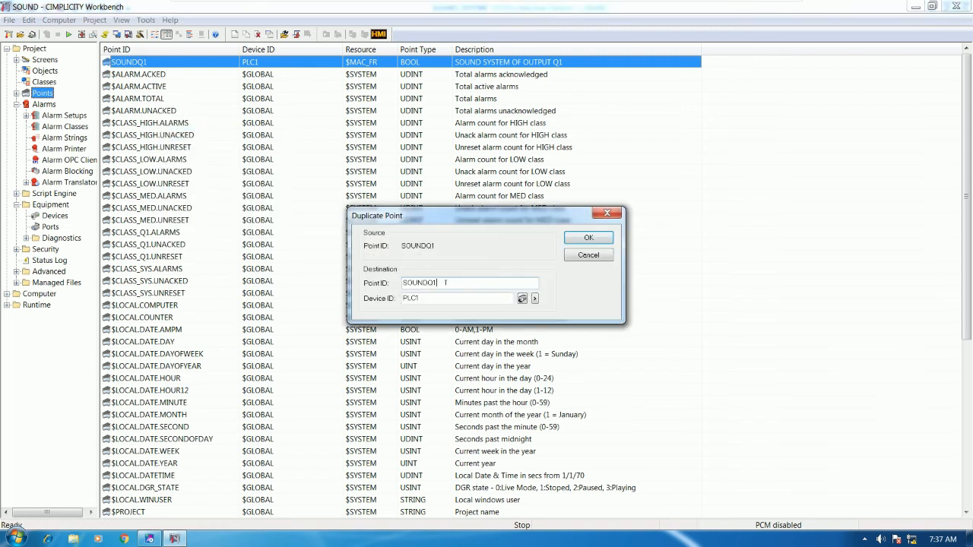
type("2")
left_click(586, 238)
Change SOUNDQ2's address to %Q2 and its description to end in Q2, then save.
left_click(468, 218)
key("BackSpace")
type("2")
left_click(373, 171)
left_click(521, 188)
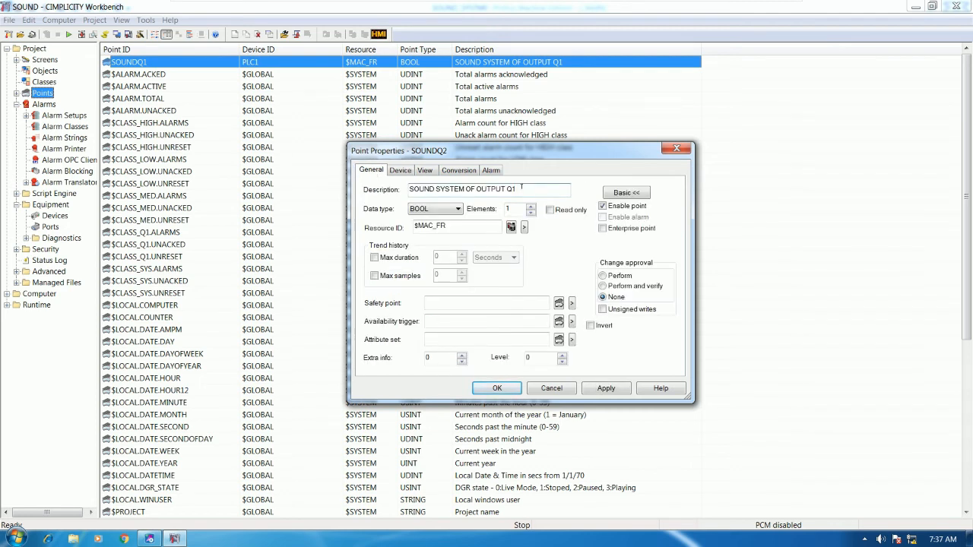
key("BackSpace")
type("2")
left_click(497, 387)
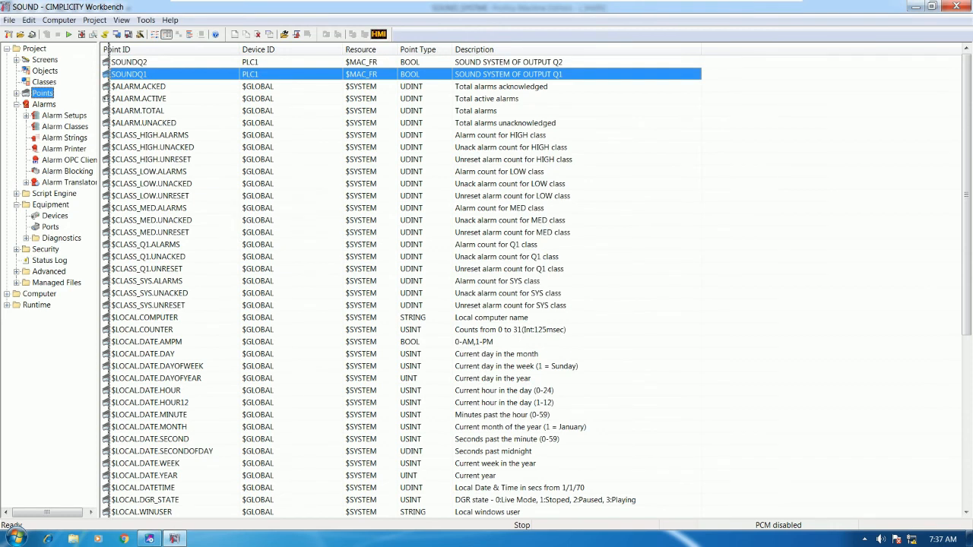
left_click_drag(99, 98, 109, 98)
left_click(81, 35)
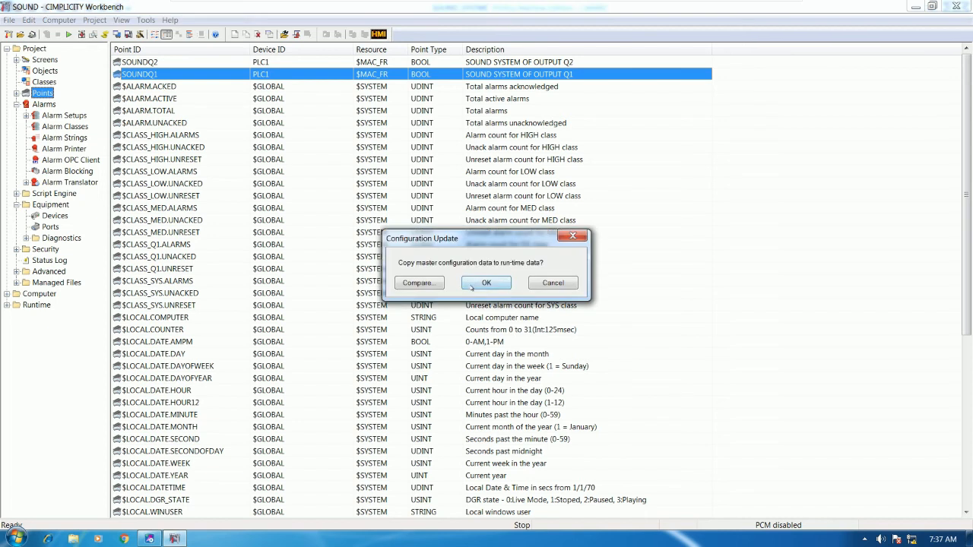
Copy the configuration to runtime and start the SOUND project.
key("Return")
left_click(68, 34)
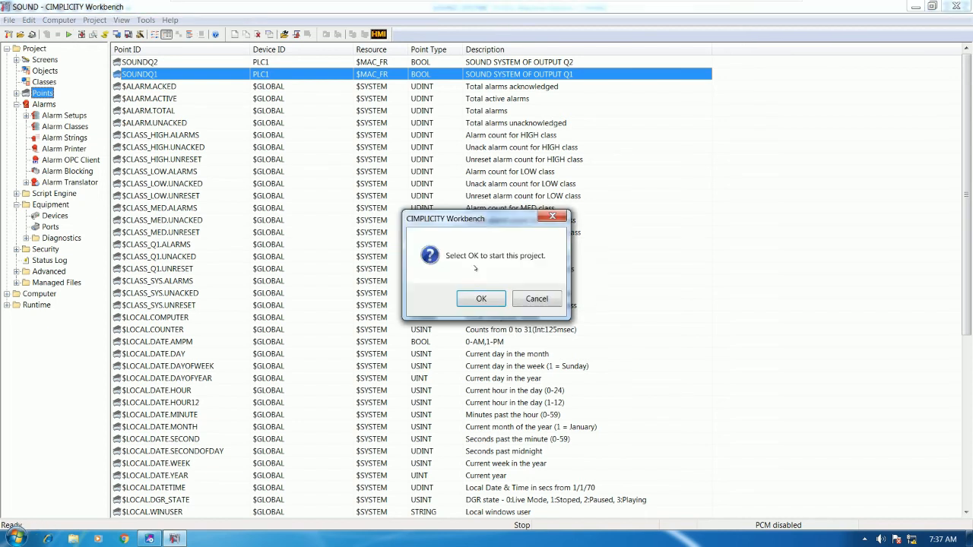
left_click(446, 297)
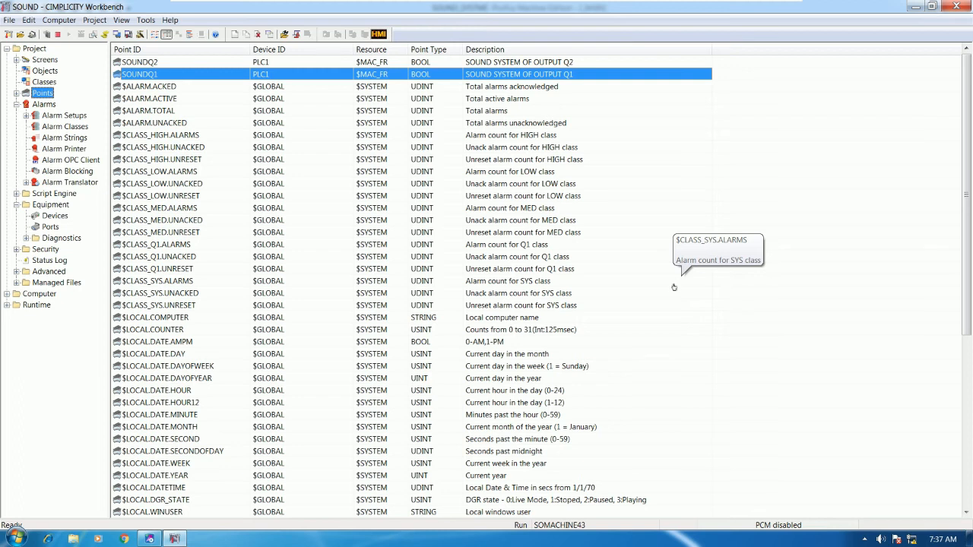
left_click(152, 171)
left_click(190, 137)
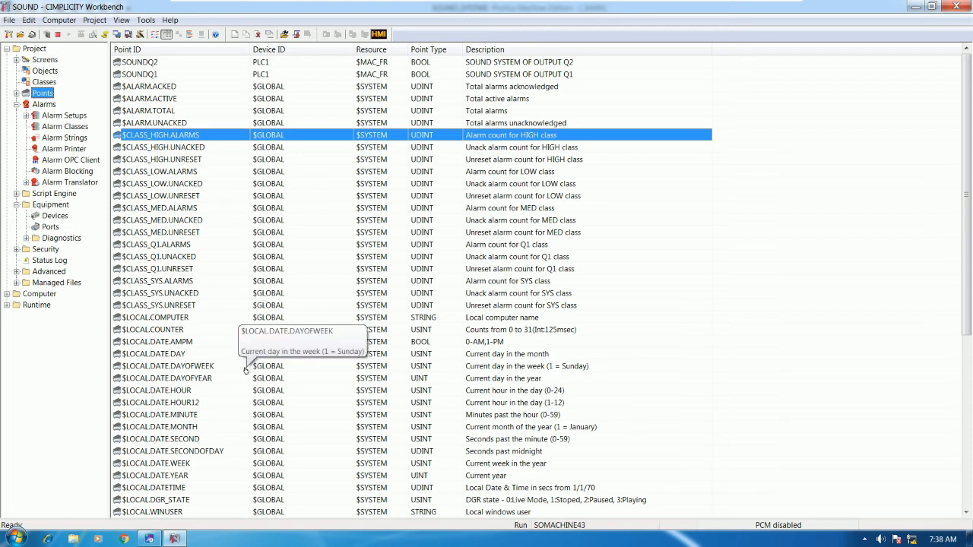
Show the Windows Start menu's All Programs list.
left_click(17, 538)
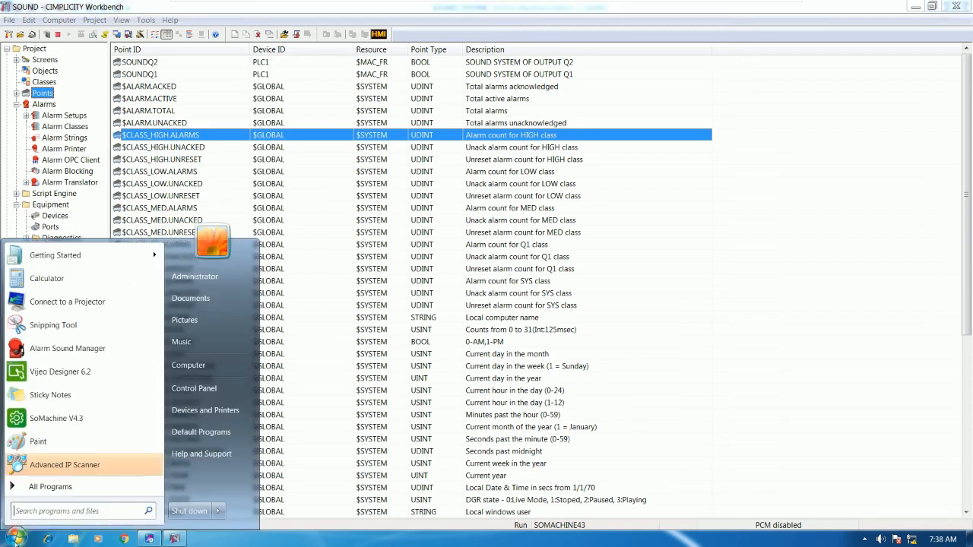
left_click(48, 487)
scroll(101, 401, "down", 2)
scroll(102, 400, "down", 2)
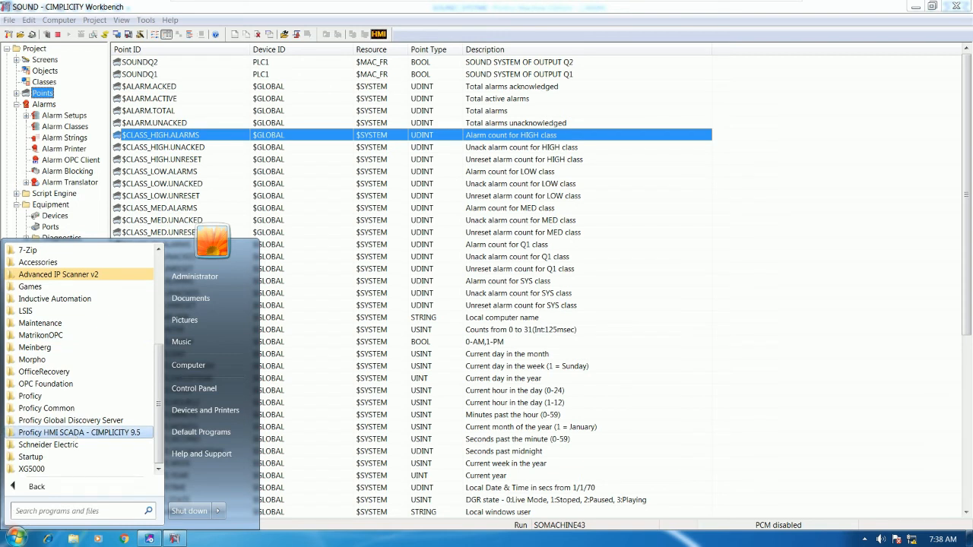
Launch the Alarm Sound Manager from the CIMPLICITY 9.5 program folder.
left_click(77, 432)
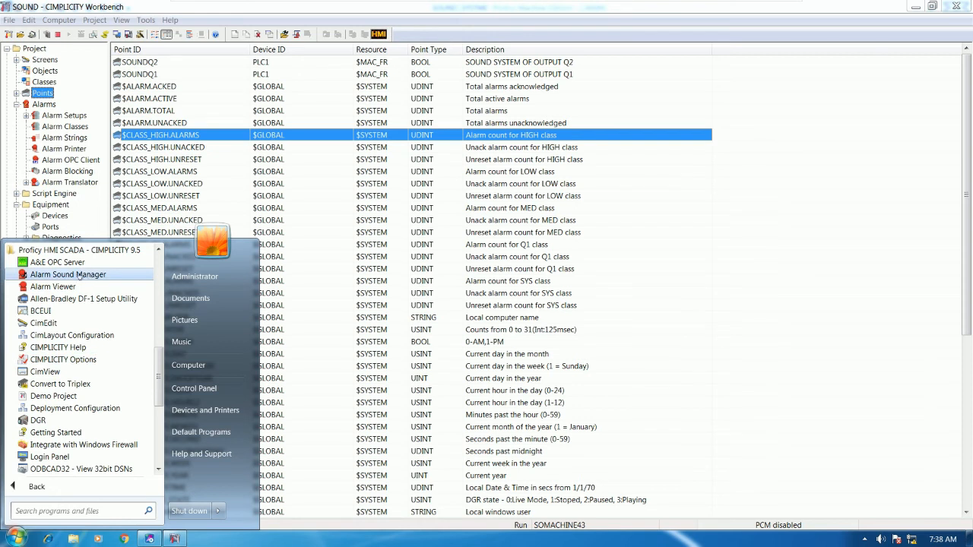
left_click(79, 270)
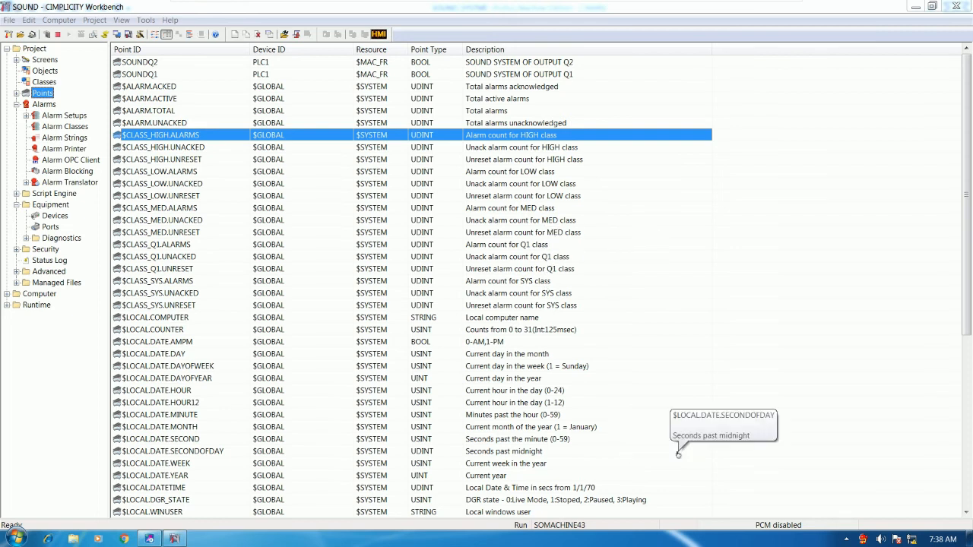
double_click(863, 539)
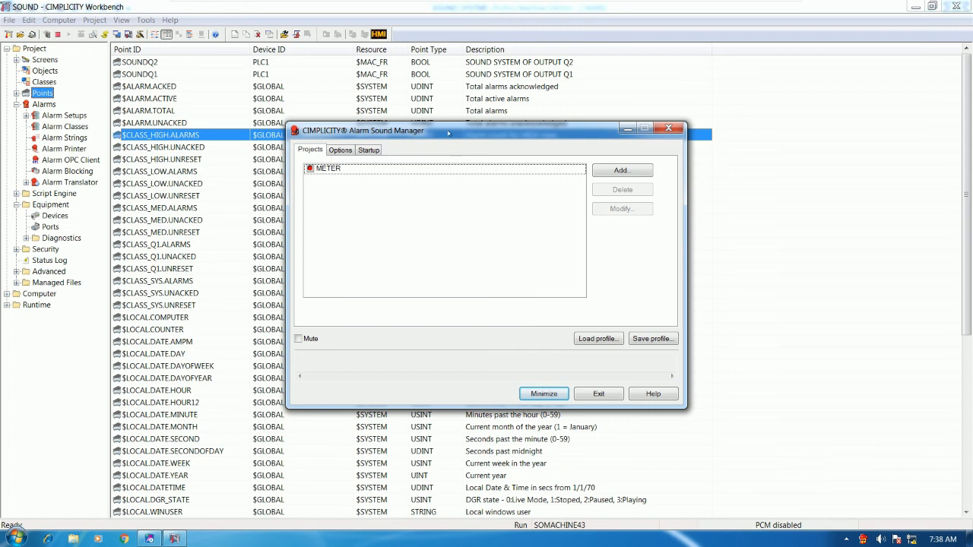
left_click_drag(448, 133, 429, 141)
Remove the METER project from the list and open the Add Project dialog.
left_click(333, 176)
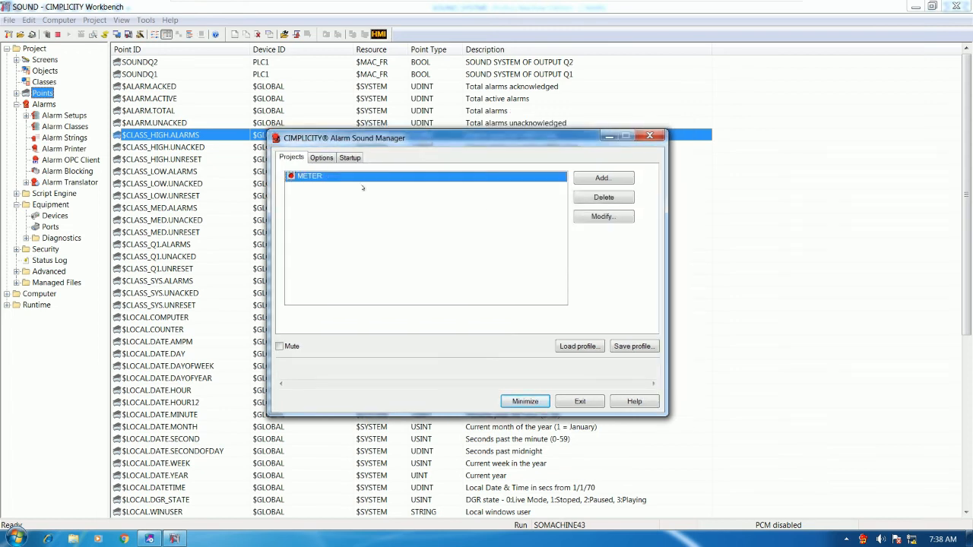
left_click(589, 200)
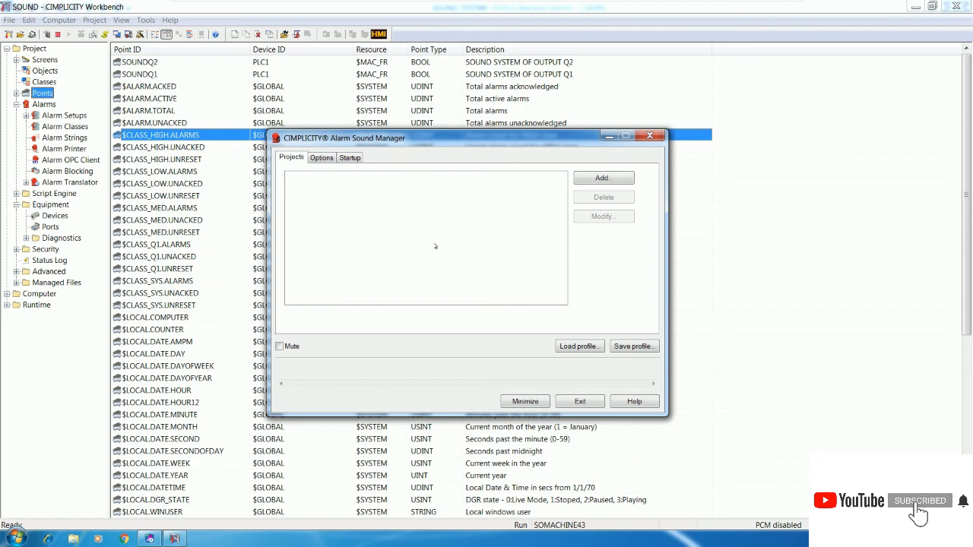
left_click_drag(428, 144, 408, 161)
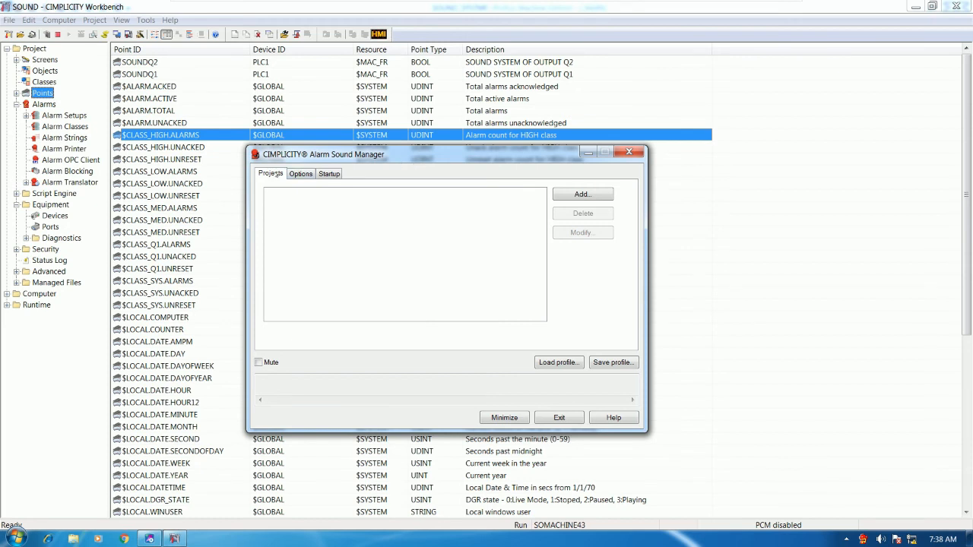
left_click(582, 195)
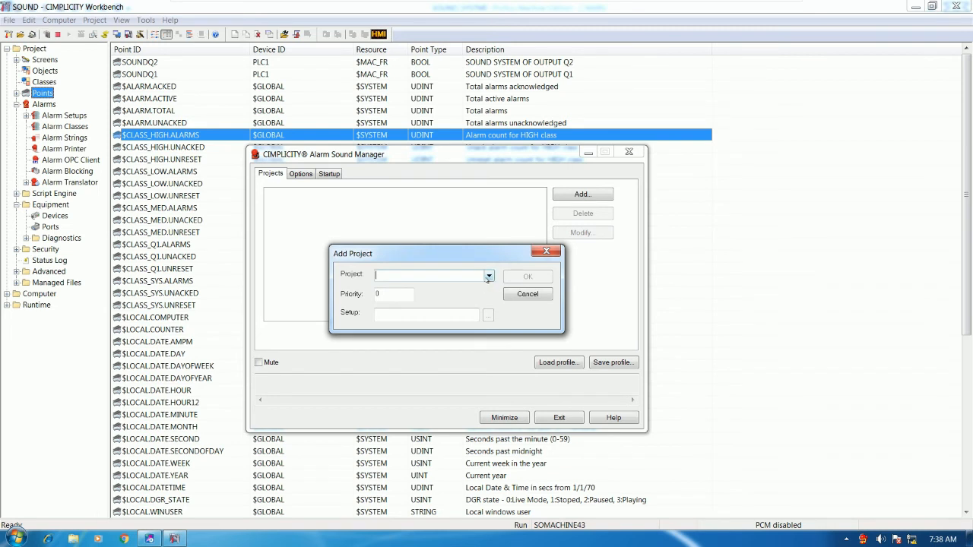
Choose SOUND as the project and bring up the Alarm Setups list.
left_click(489, 277)
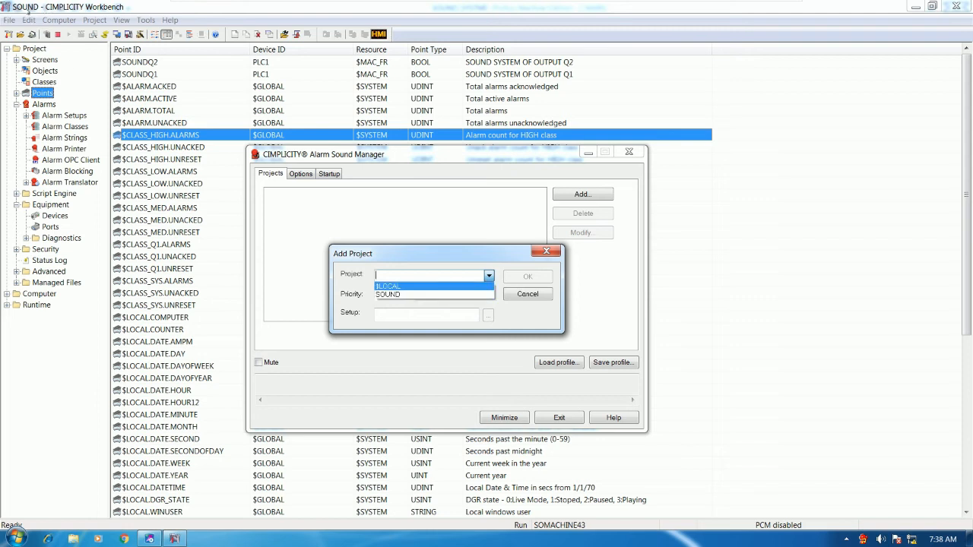
left_click(387, 294)
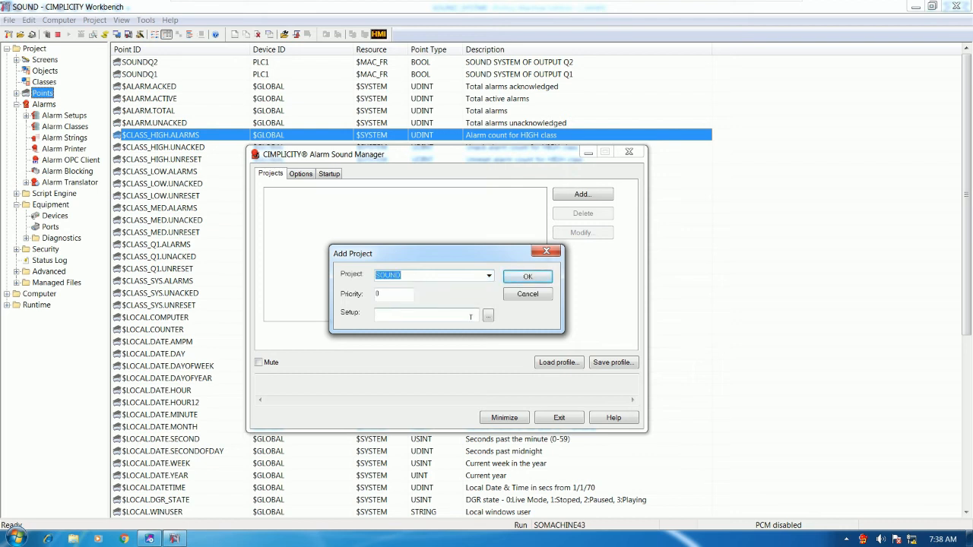
left_click(436, 313)
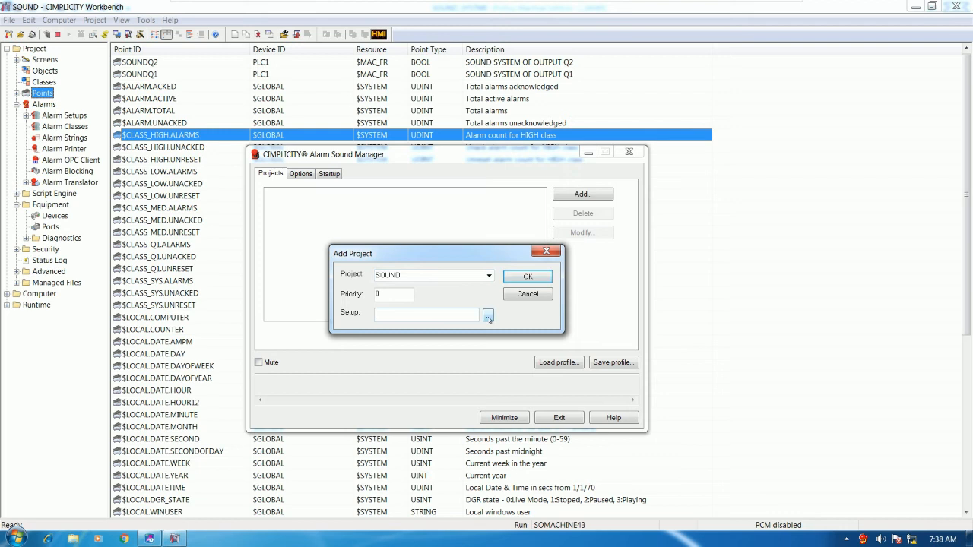
left_click(488, 318)
left_click_drag(455, 225, 696, 259)
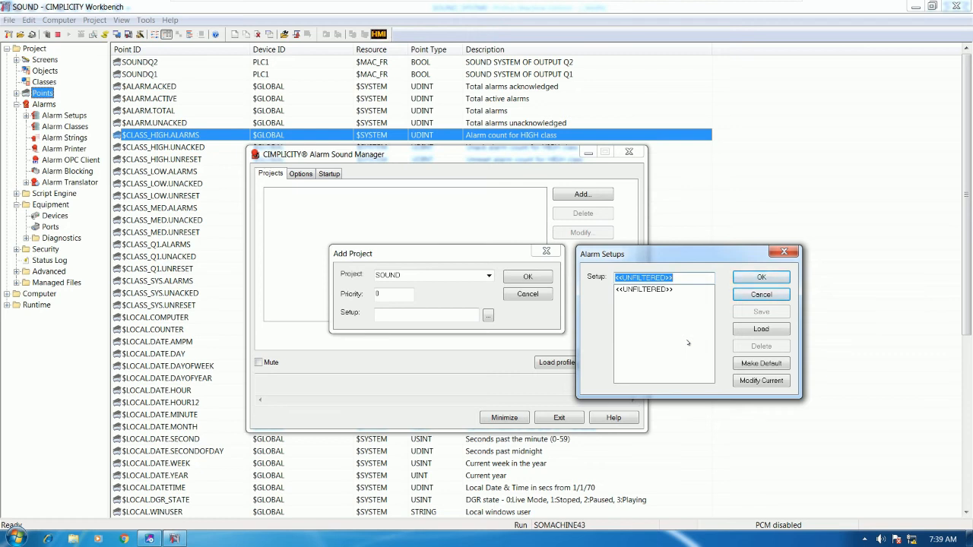
Enter SOUND as the alarm setup, then reopen the Alarm Setups window.
type("SOUN")
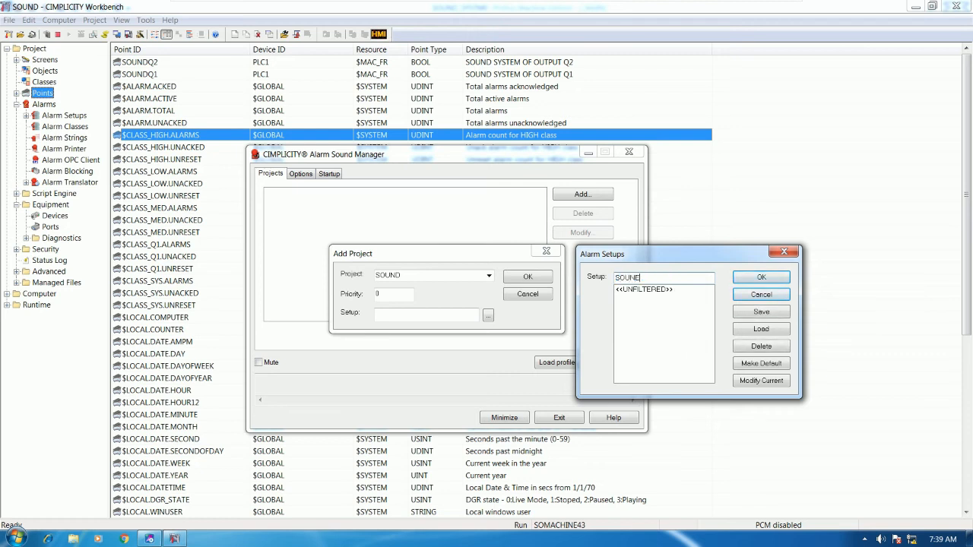
type("D")
left_click(762, 298)
left_click(449, 313)
type("SOUND")
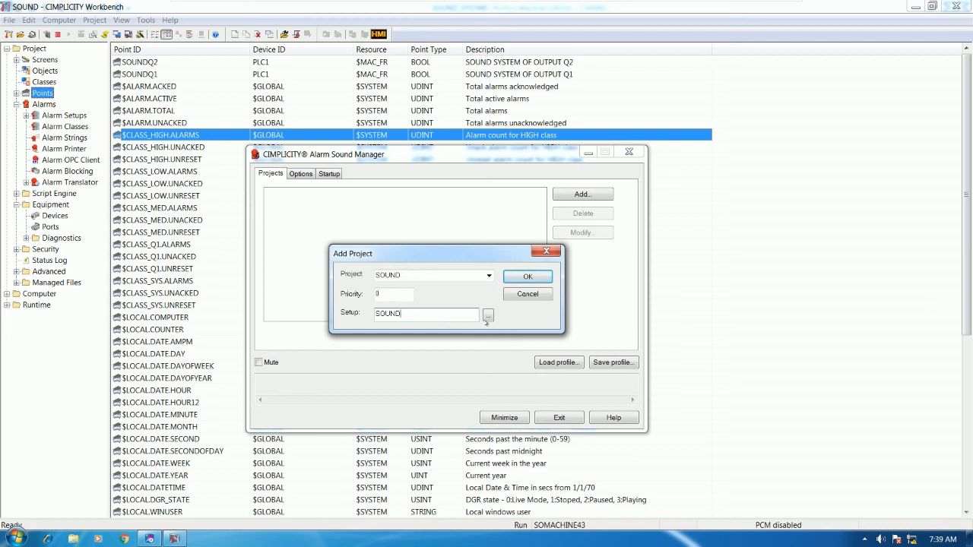
left_click(488, 316)
left_click_drag(470, 229, 734, 253)
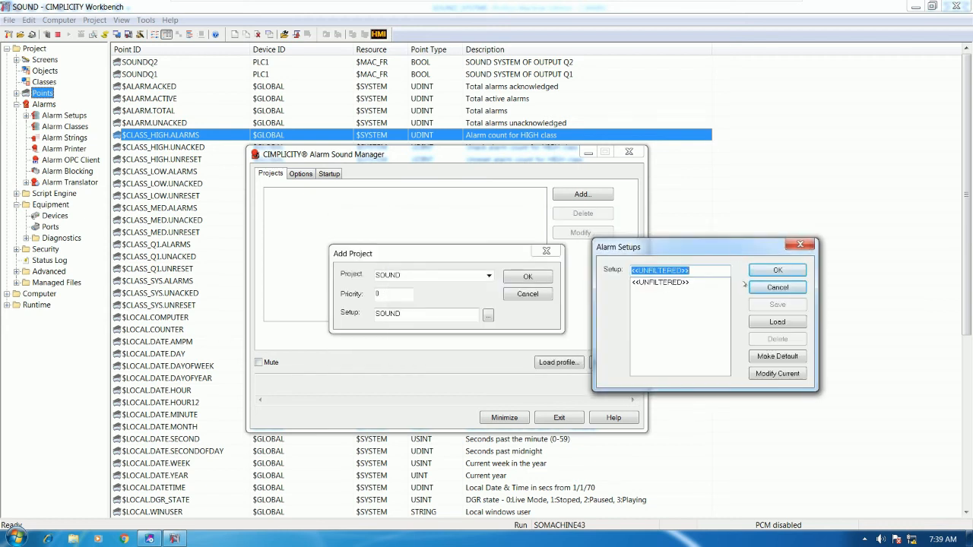
Name the setup SOUND, uncheck $SYS, HIGH, LOW and MED so only Q1 remains, and add the project.
type("SOUND")
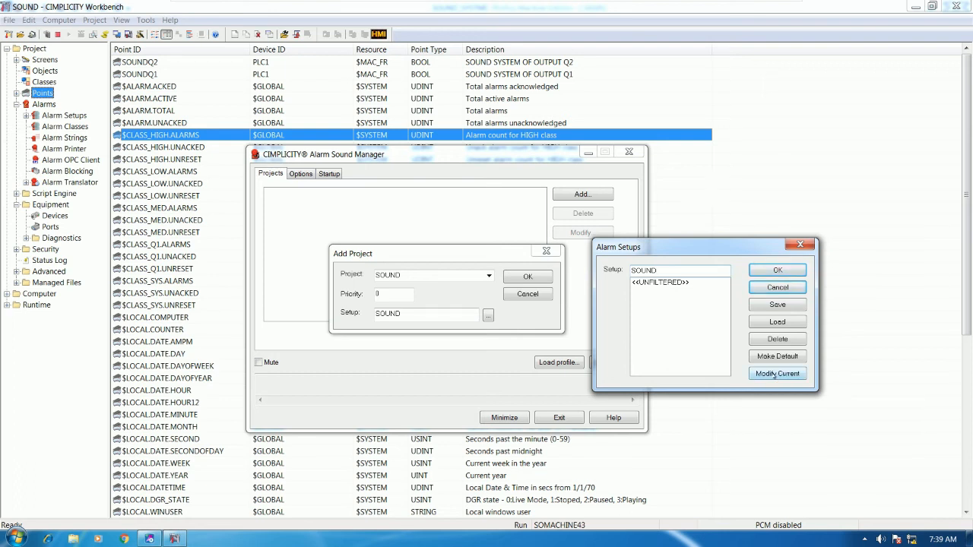
left_click(774, 373)
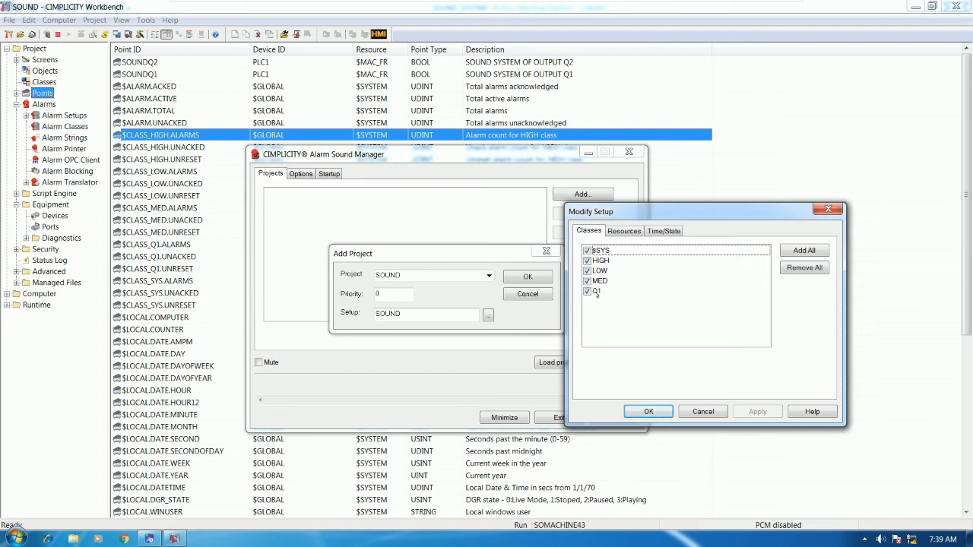
left_click(587, 250)
left_click(586, 261)
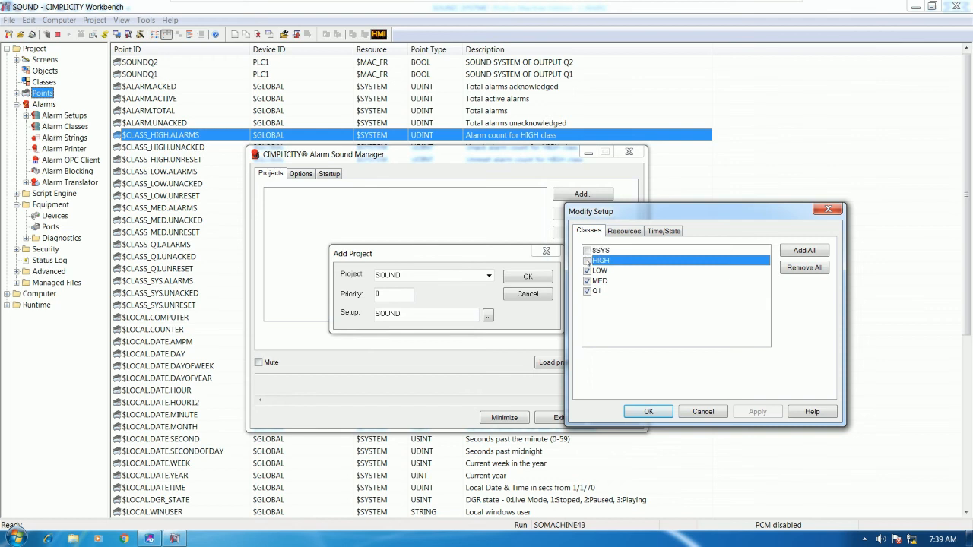
left_click(587, 271)
left_click(587, 281)
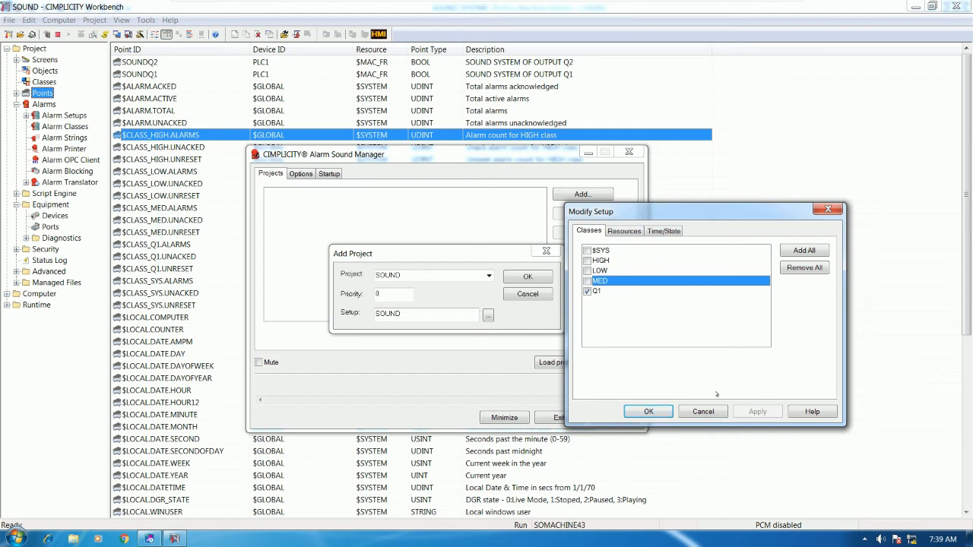
left_click(652, 412)
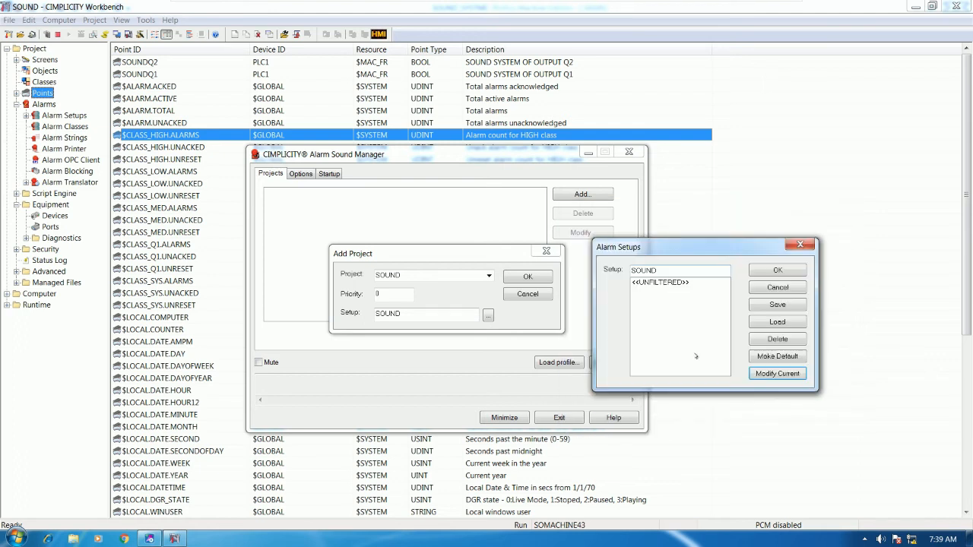
left_click(775, 271)
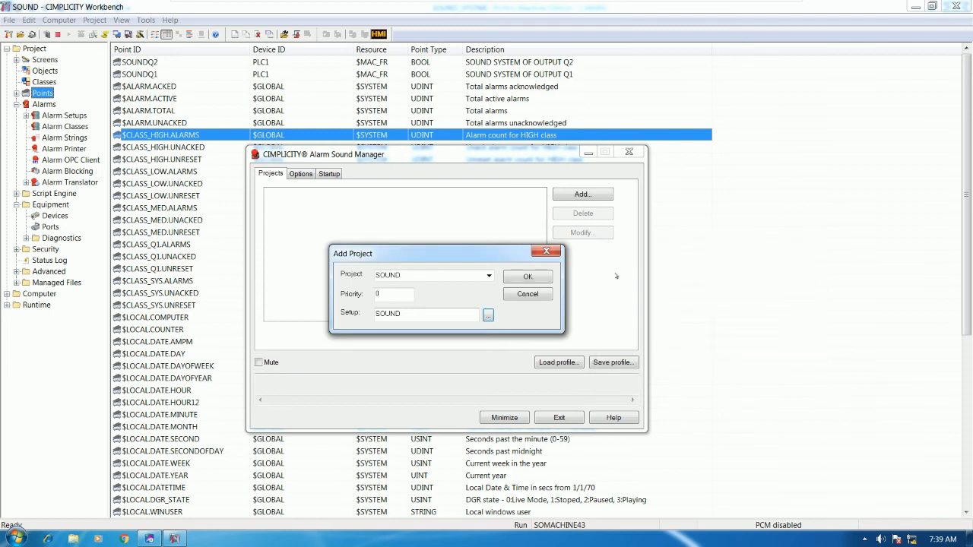
left_click(527, 276)
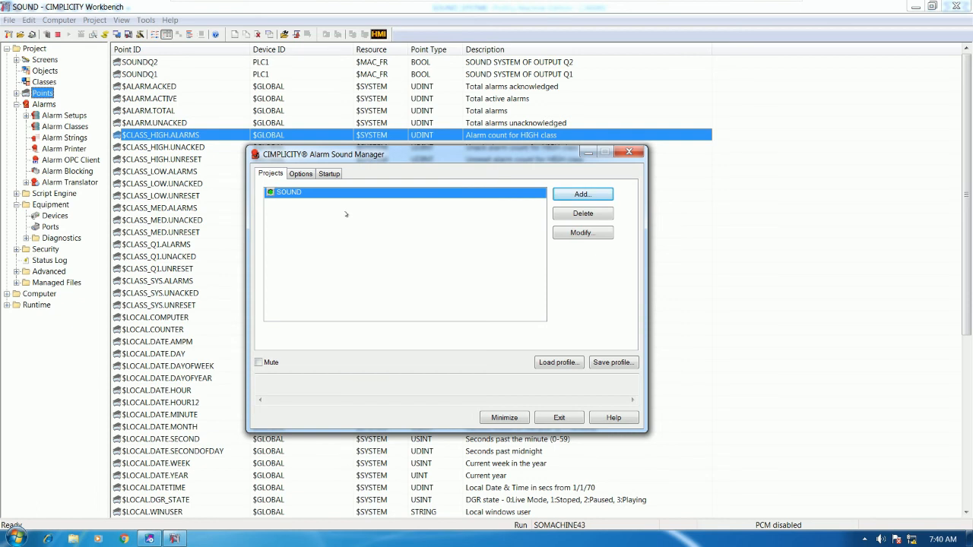
Review the Options and Startup tabs: sound priority by alarm class, stop on acknowledge only.
left_click(304, 175)
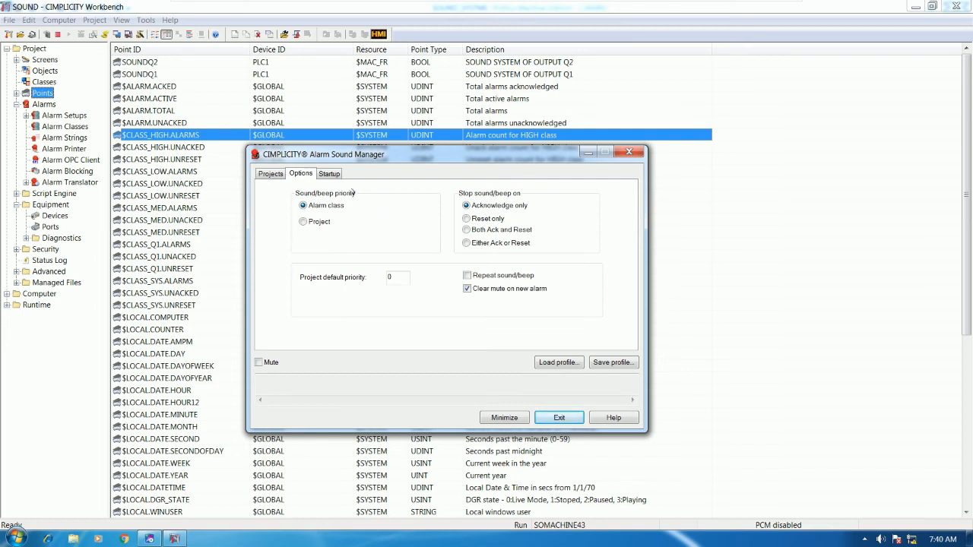
left_click(332, 175)
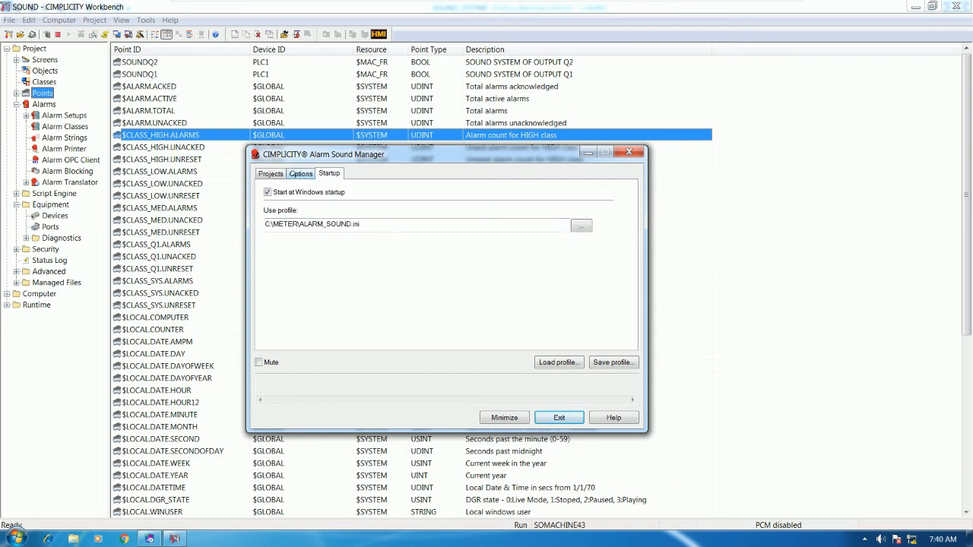
left_click(295, 174)
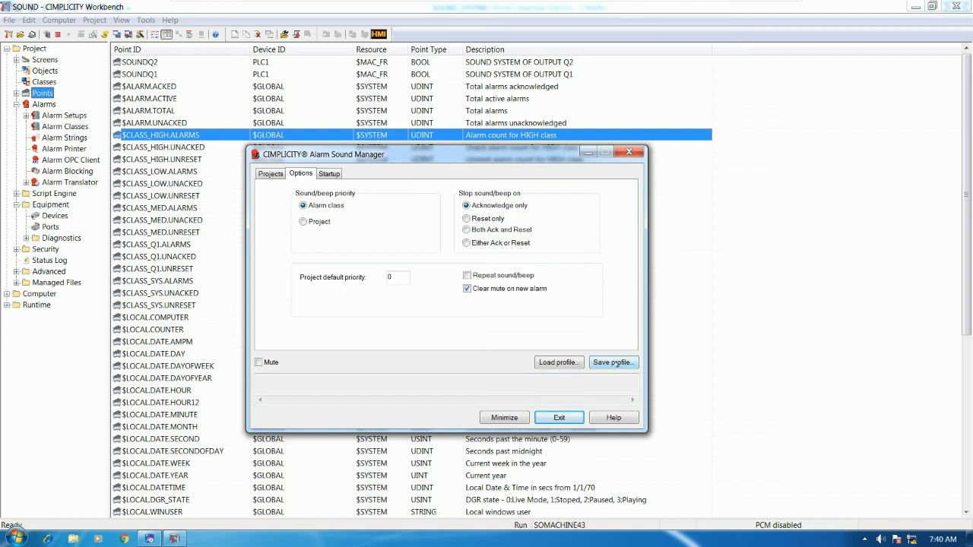
left_click(614, 362)
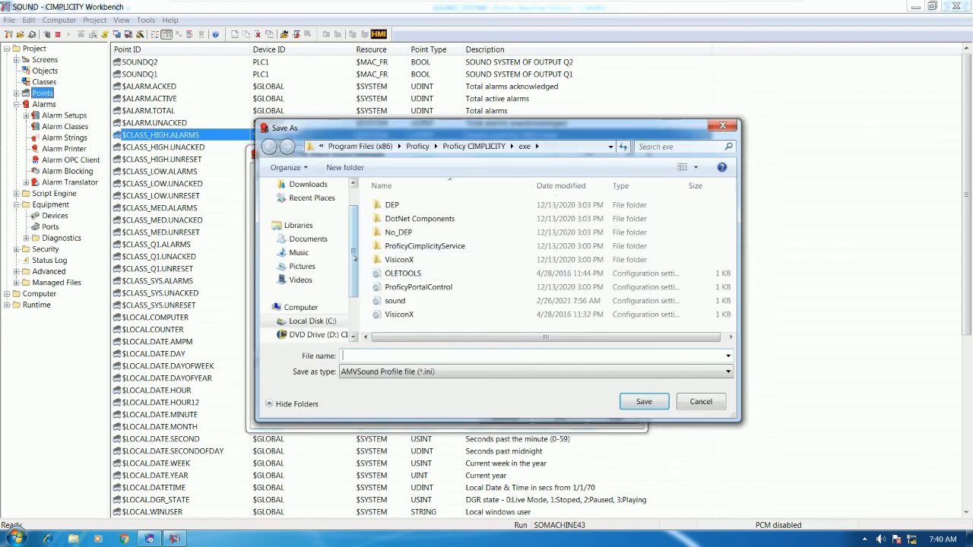
Save the sound profile as SOUNDSYSTEM.ini in the C:\SOUND folder.
left_click_drag(354, 258, 354, 272)
left_click(312, 307)
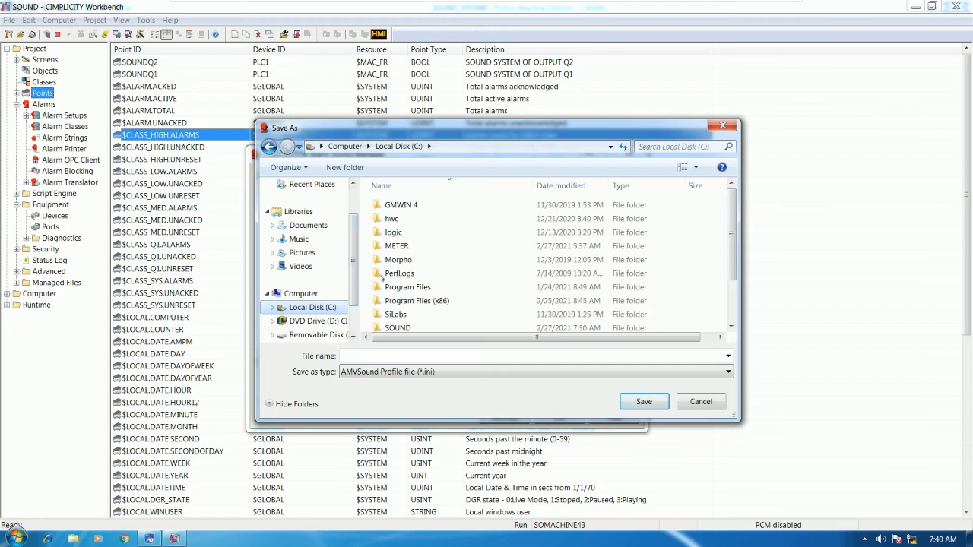
left_click(414, 260)
scroll(414, 319, "down", 2)
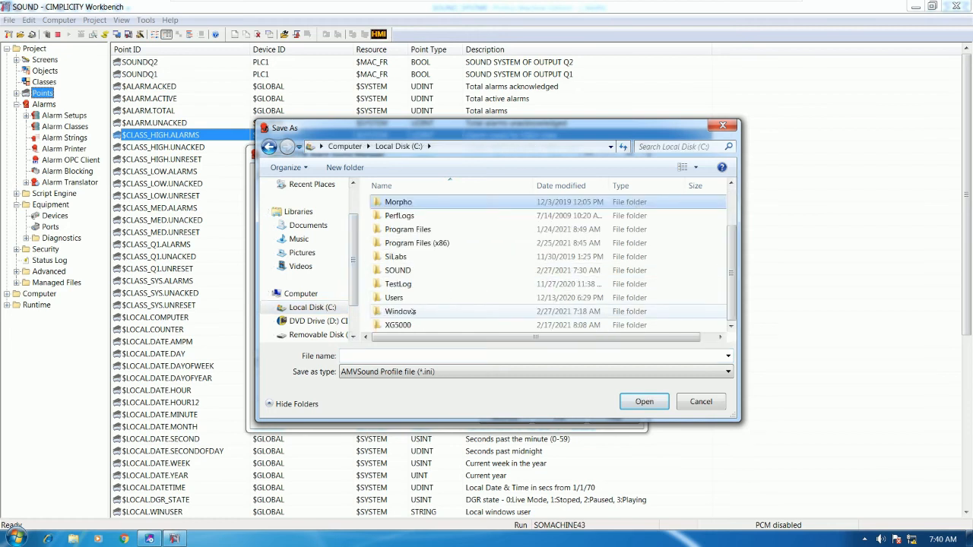
double_click(403, 273)
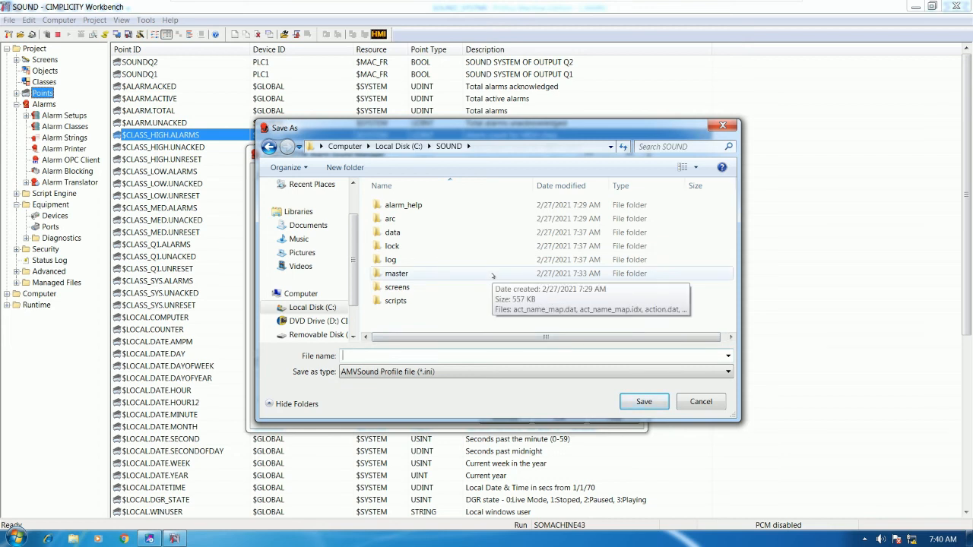
type("SOUND")
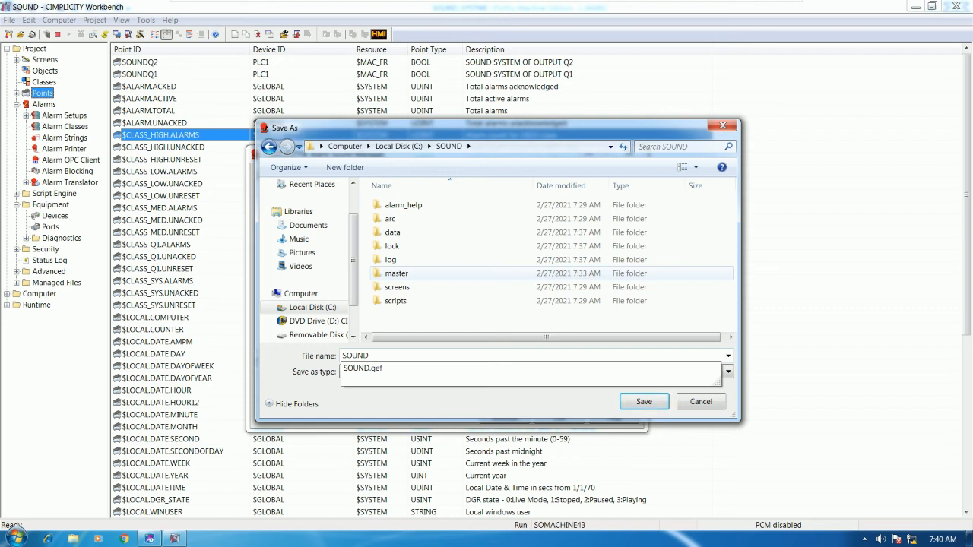
type("SYSTME")
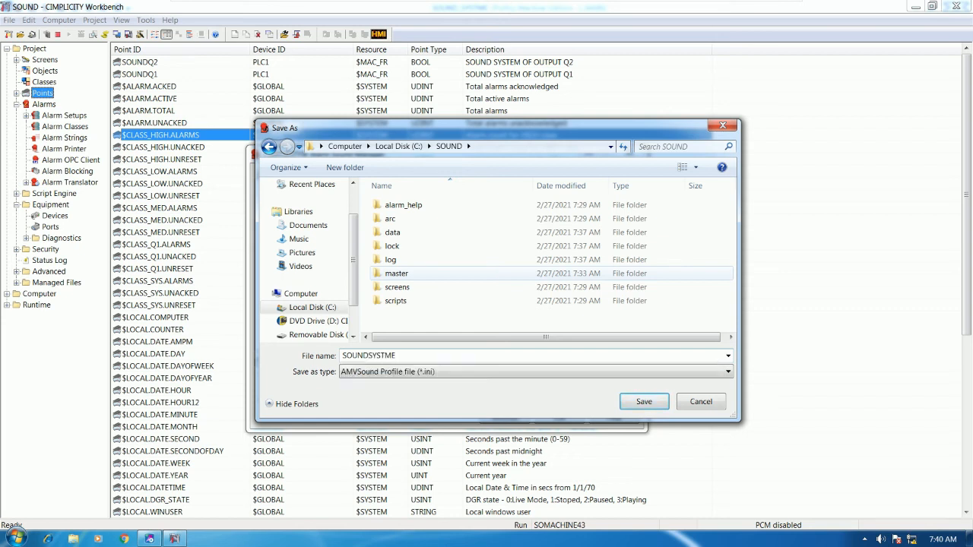
key("BackSpace")
key("BackSpace")
type("EM")
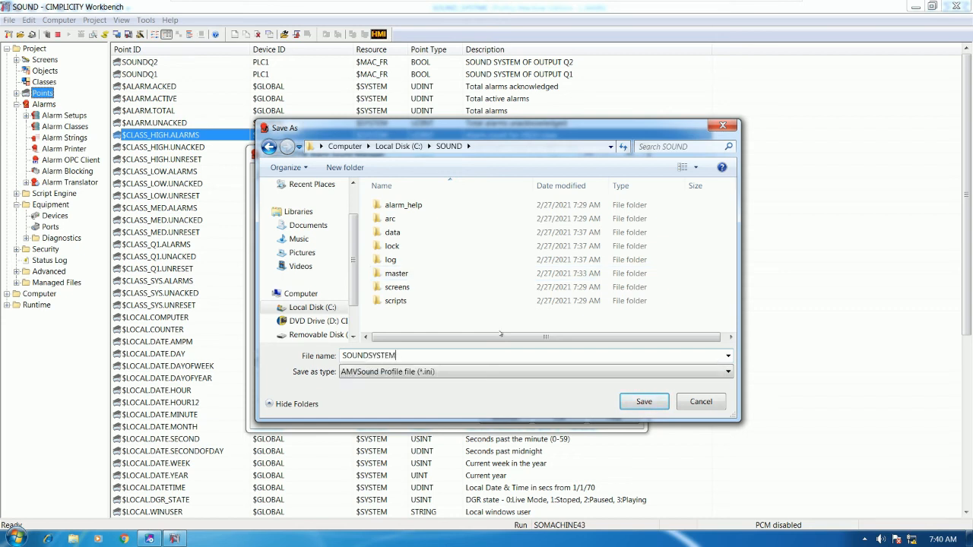
left_click(644, 402)
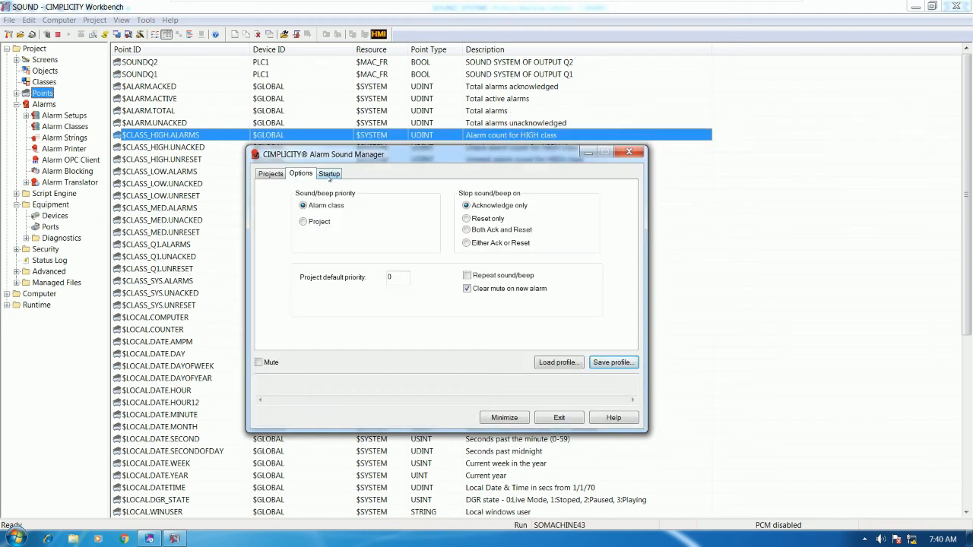
left_click(329, 174)
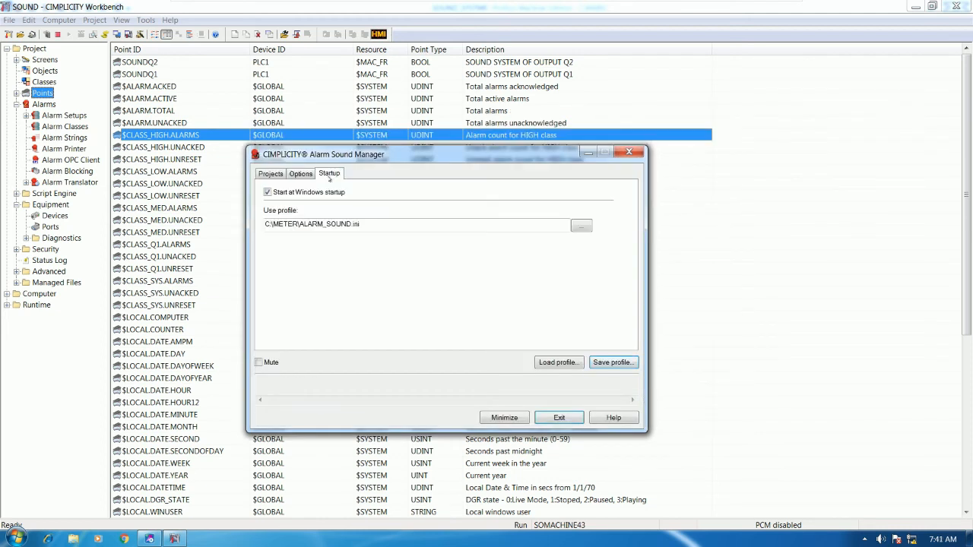
Load C:\SOUND\SOUNDSYSTEM.ini as the startup profile.
left_click(581, 228)
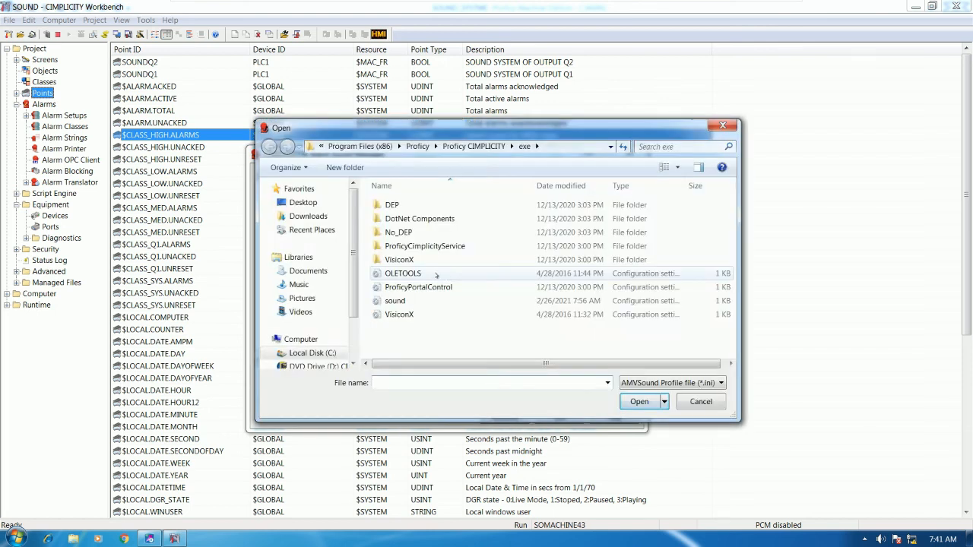
scroll(355, 325, "down", 1)
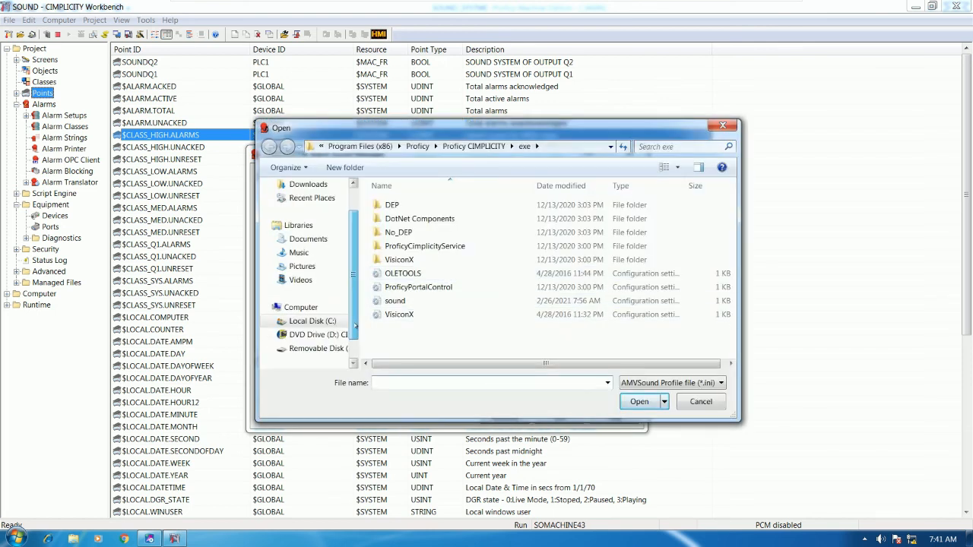
left_click(311, 321)
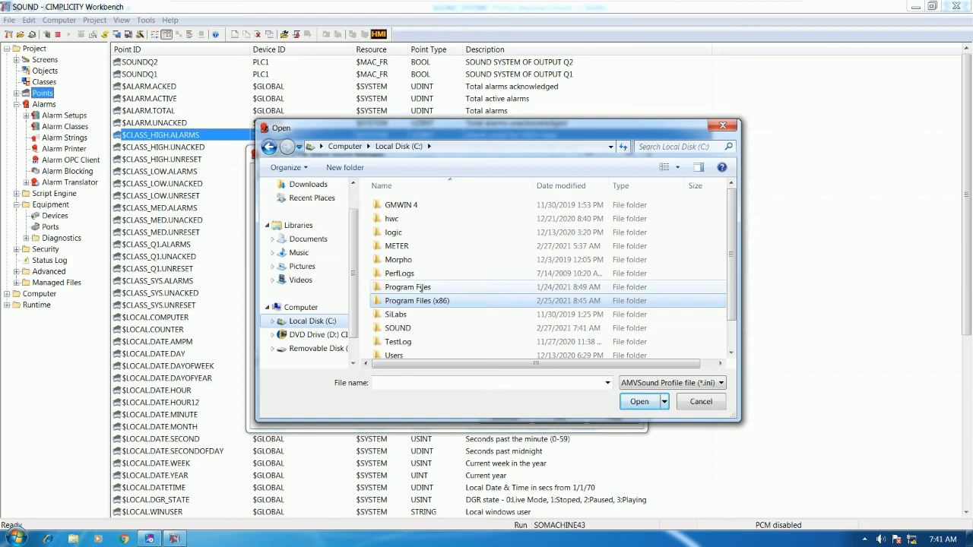
scroll(414, 292, "down", 1)
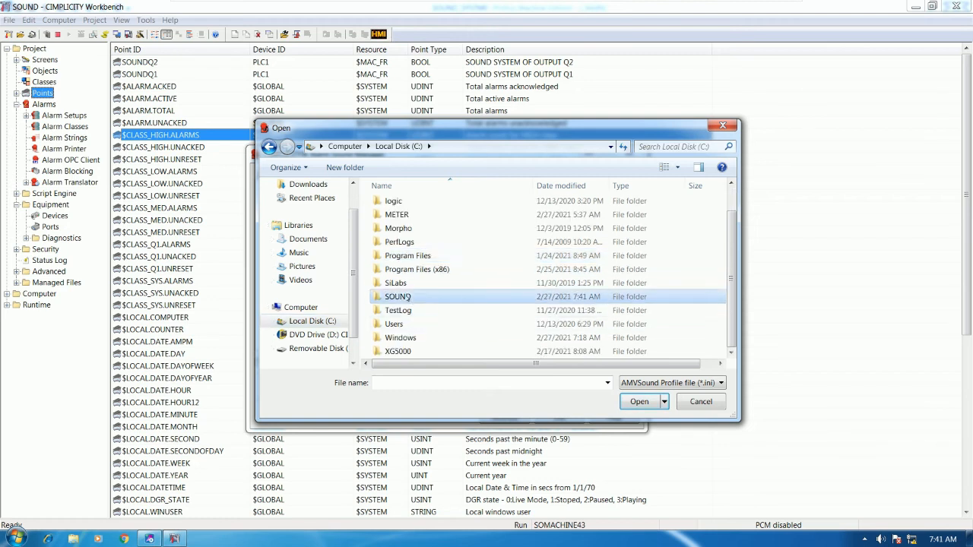
double_click(410, 297)
left_click(415, 317)
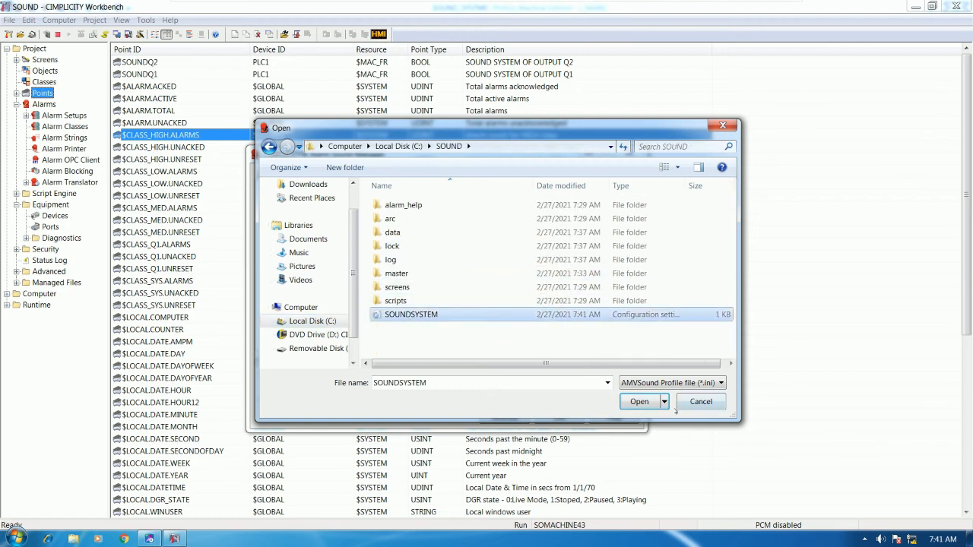
left_click(639, 402)
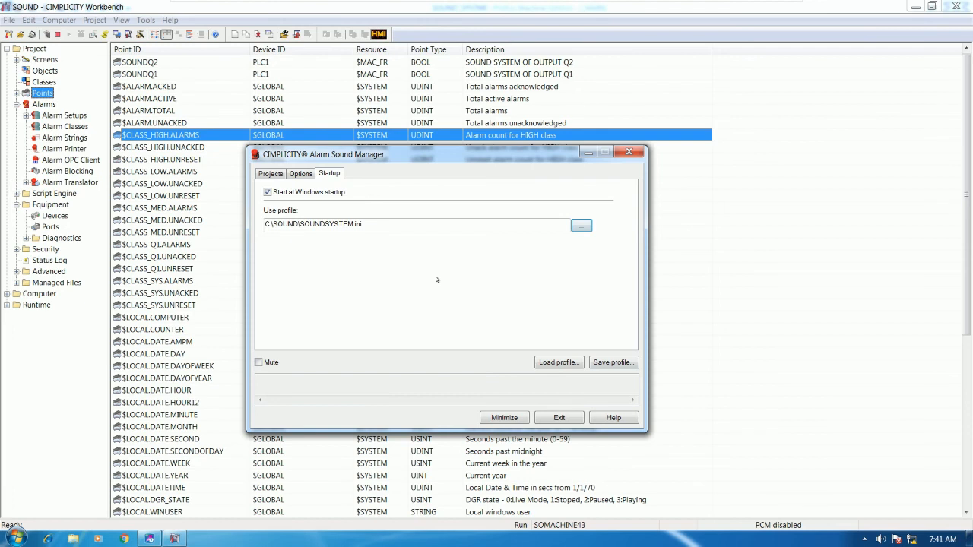
Check the startup profile path and return to the Projects list showing SOUND.
left_click(301, 174)
left_click(329, 175)
left_click_drag(363, 224, 261, 224)
left_click(385, 222)
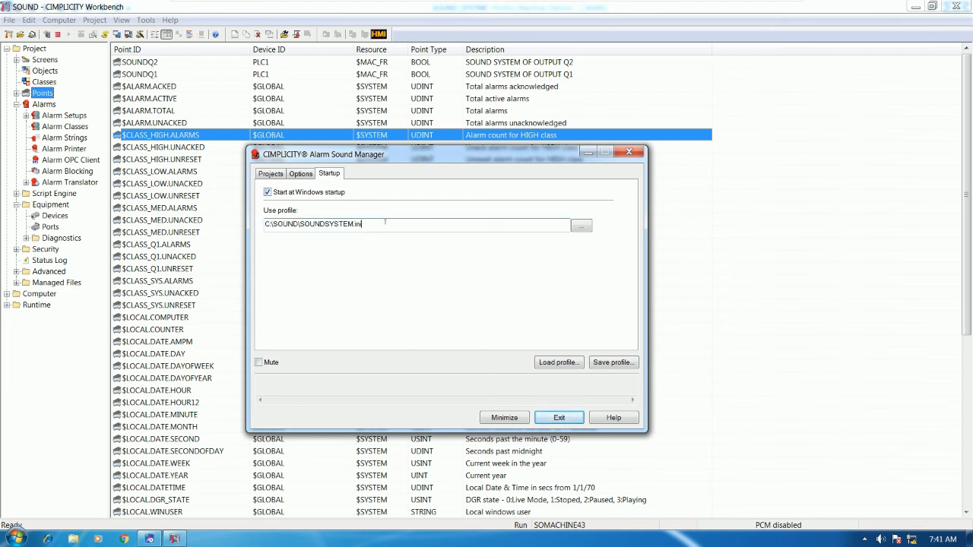
left_click(271, 173)
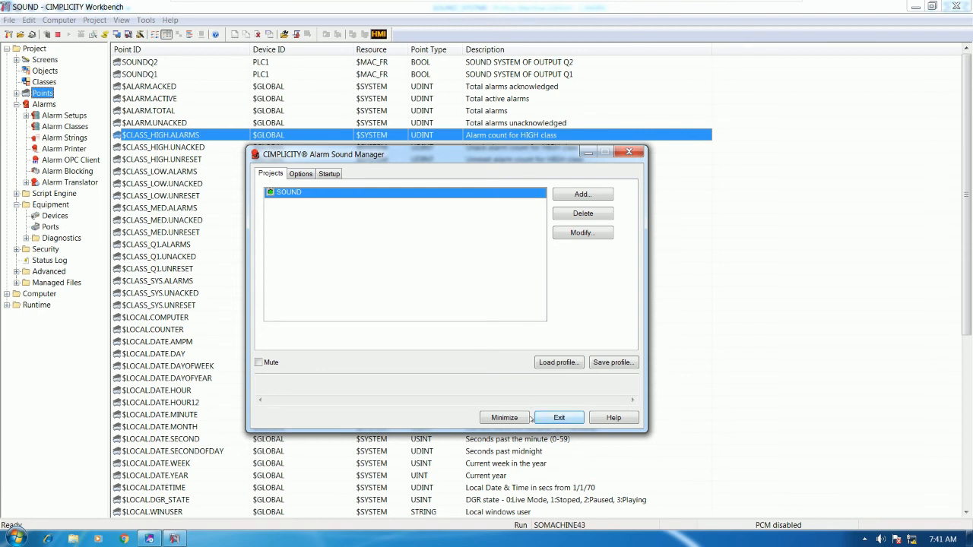
Minimize the Alarm Sound Manager and confirm in QuickView that device PLC1 reports Device Up.
left_click(505, 419)
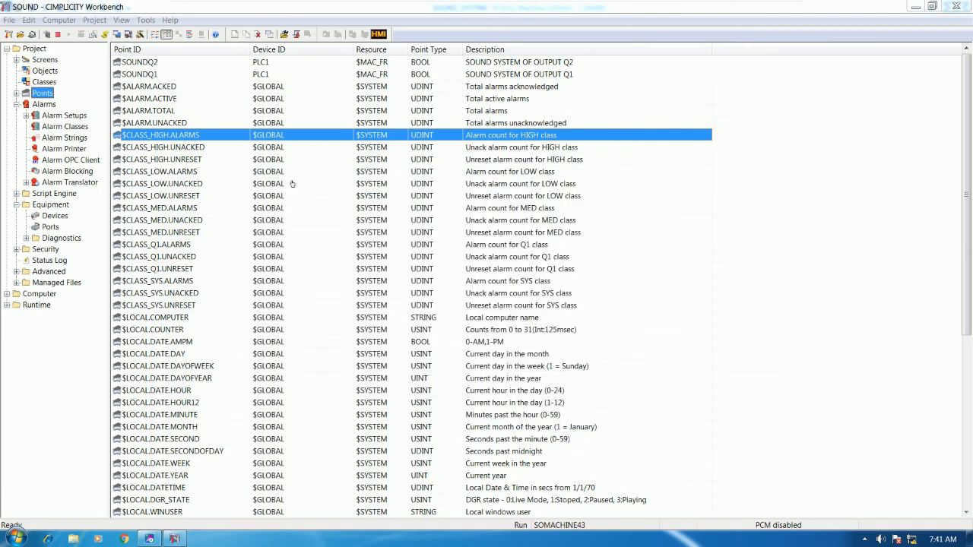
left_click(54, 216)
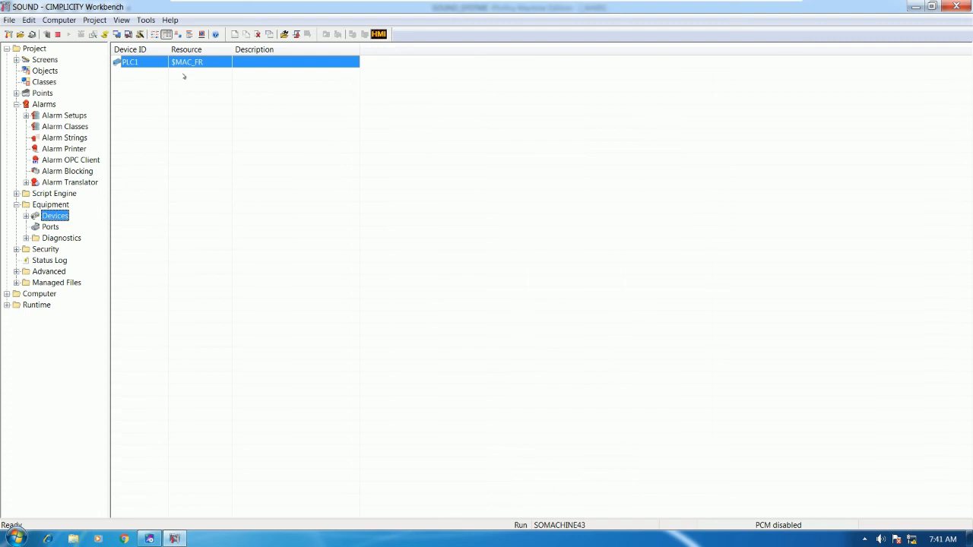
right_click(155, 64)
left_click(209, 218)
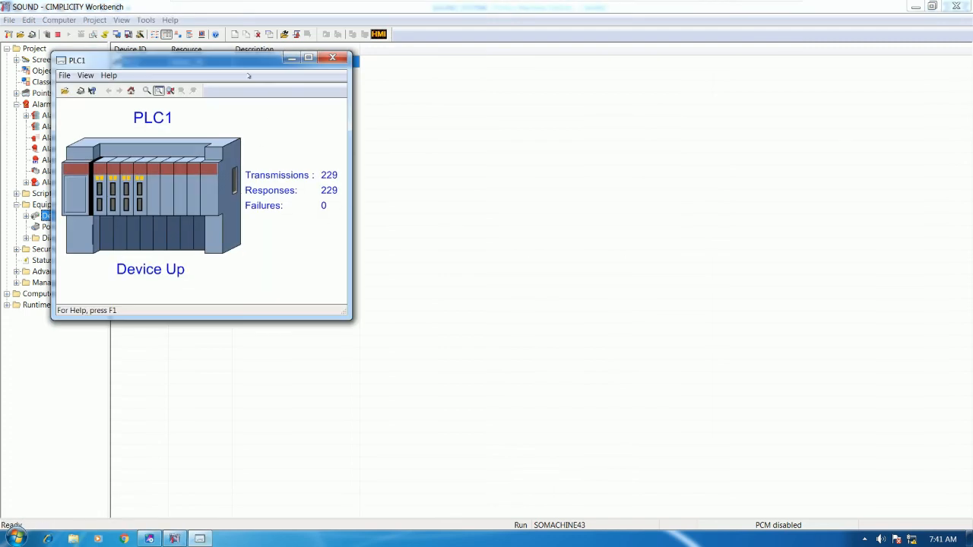
left_click_drag(247, 68, 393, 119)
left_click_drag(307, 108, 310, 95)
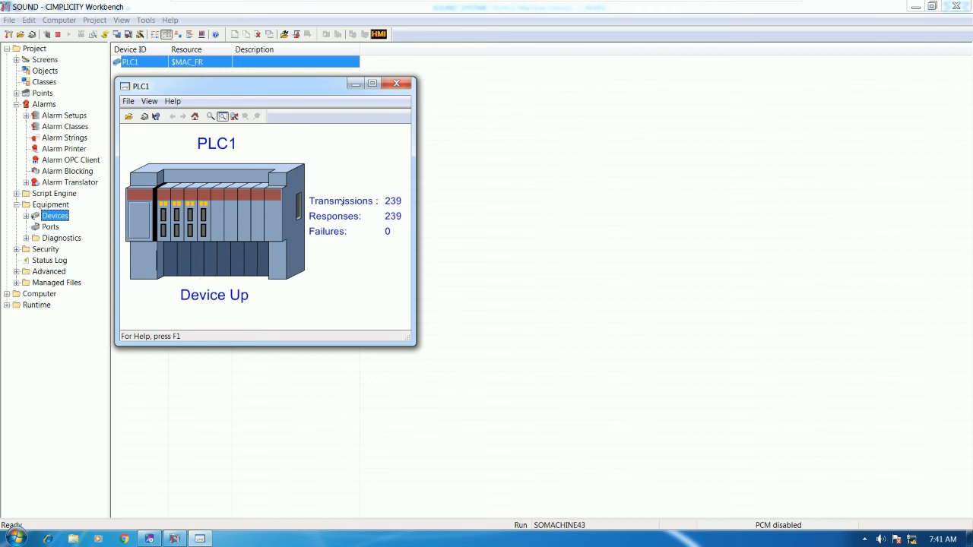
left_click(396, 83)
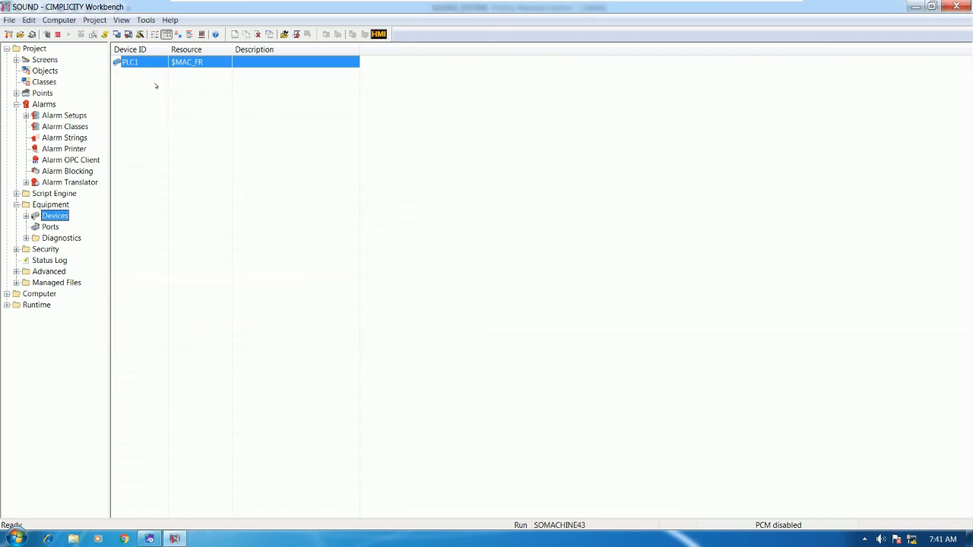
Return to the Points list, select SOUNDQ1, and bring up the Proficy ladder program.
left_click(44, 59)
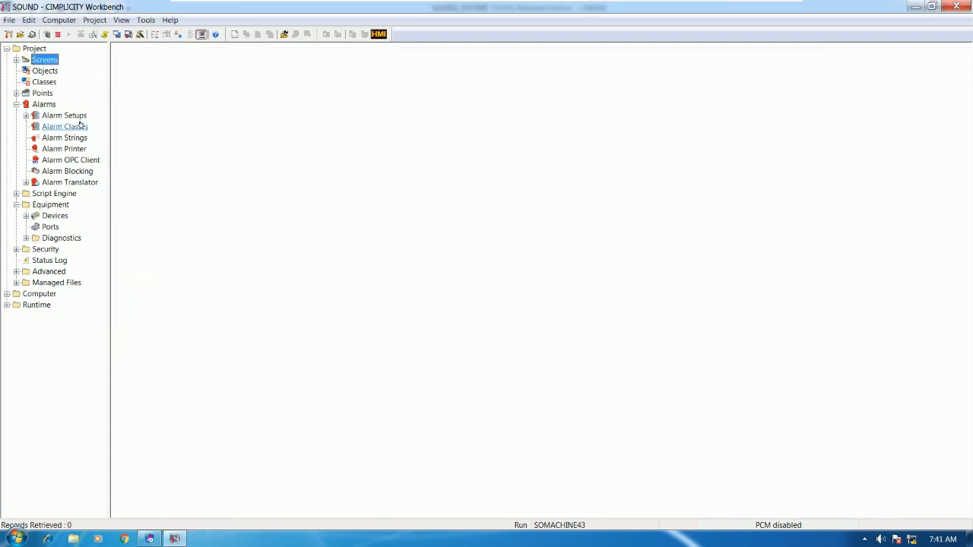
left_click(44, 92)
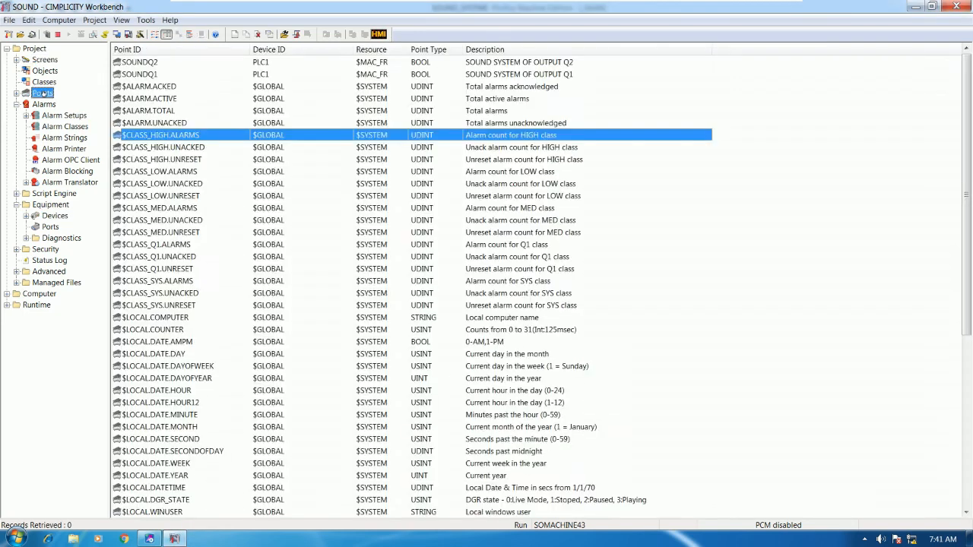
left_click(184, 74)
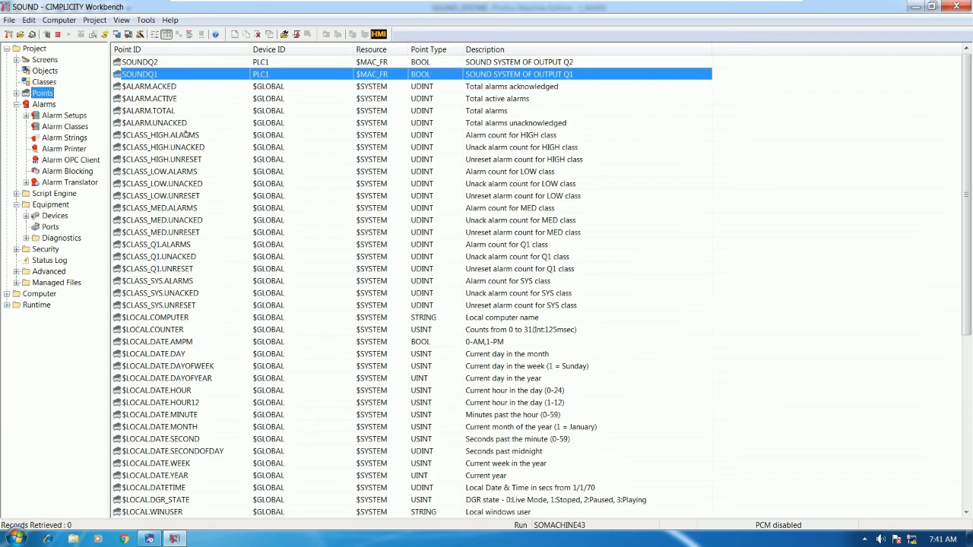
left_click(188, 184)
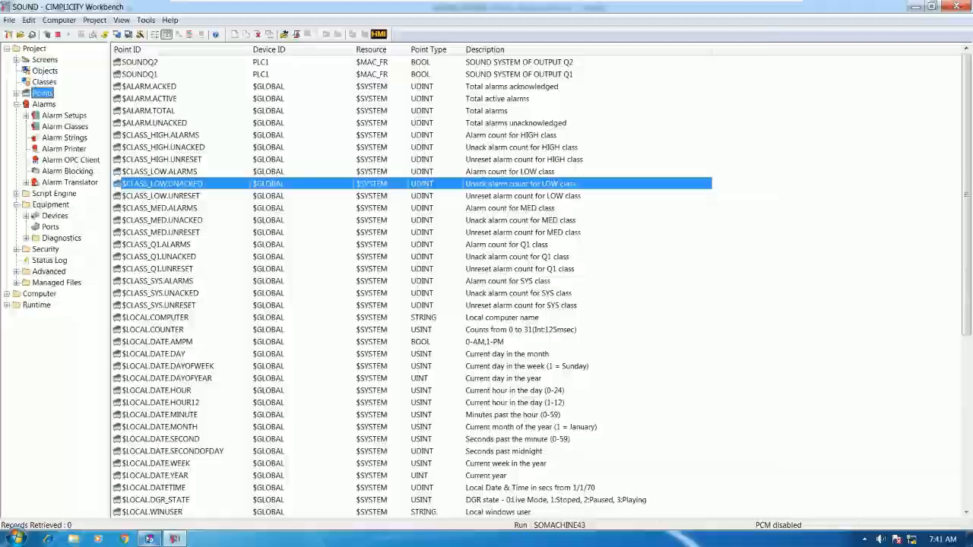
left_click(149, 538)
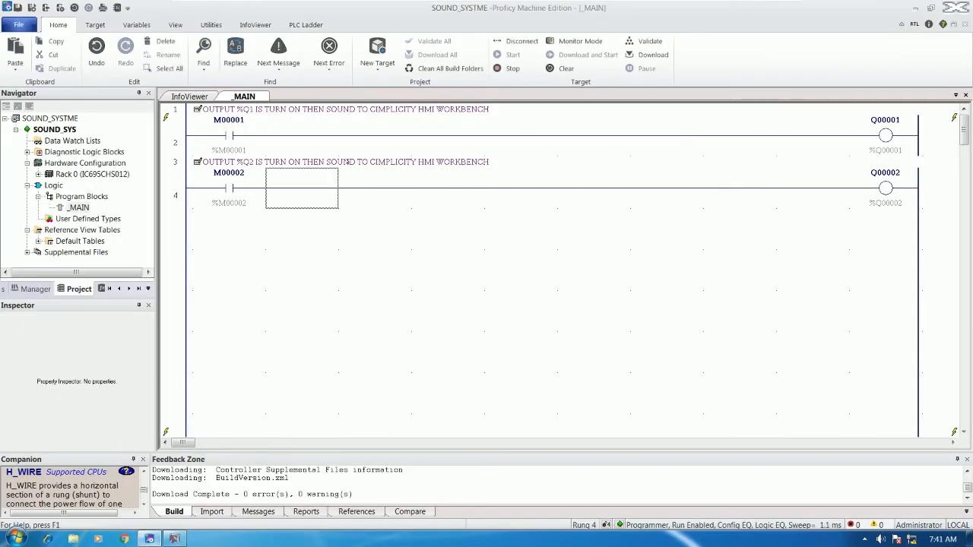
Force contact M00001 on rung 2 on with F12 to energise Q00001, then return to Workbench.
left_click(231, 137)
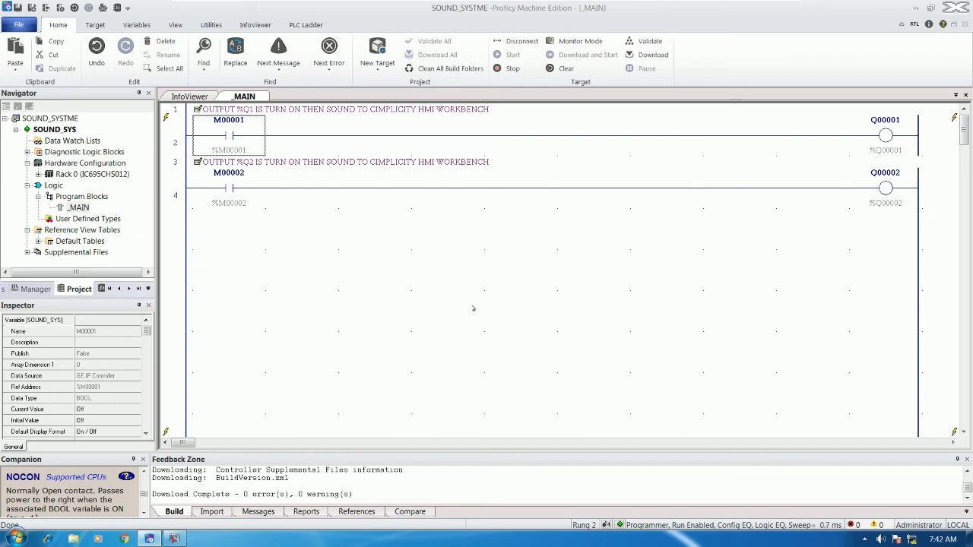
key("F12")
key("F12")
left_click(173, 538)
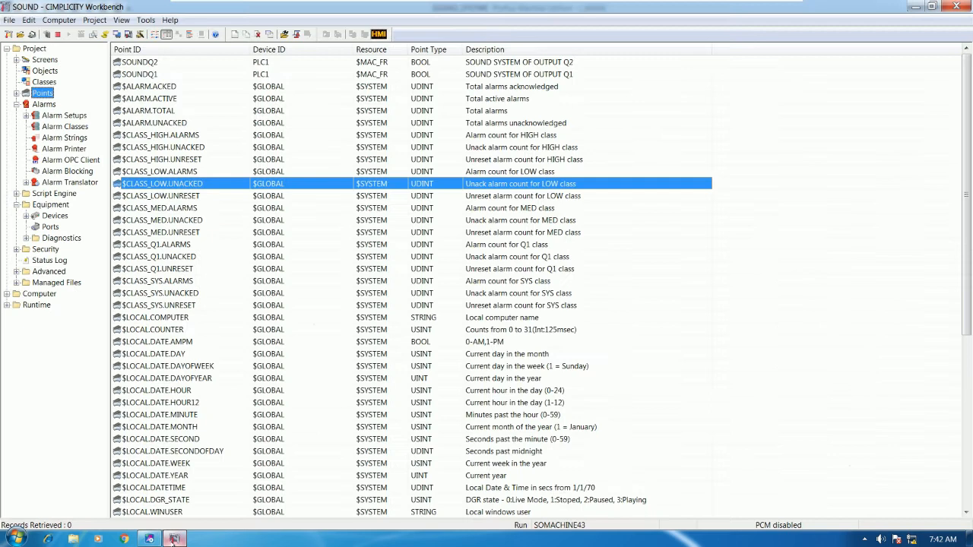
Stop the SOUND project, acknowledge the system-stopped message, and exit without saving the sound profile.
left_click(189, 136)
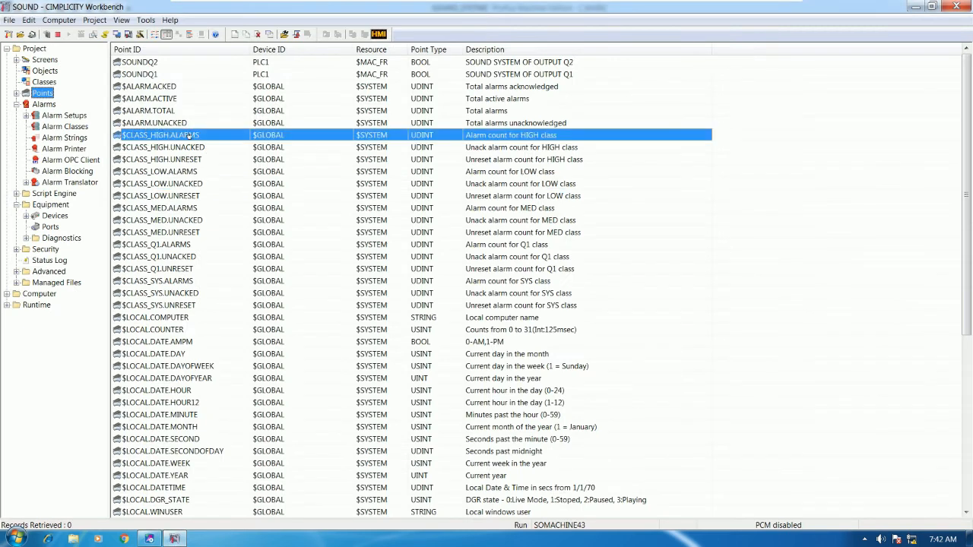
left_click(152, 86)
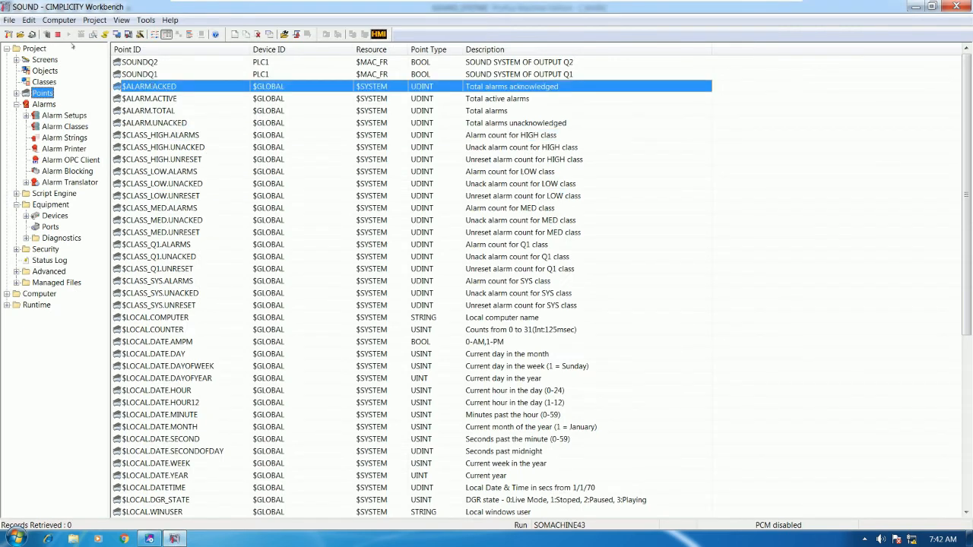
left_click(57, 34)
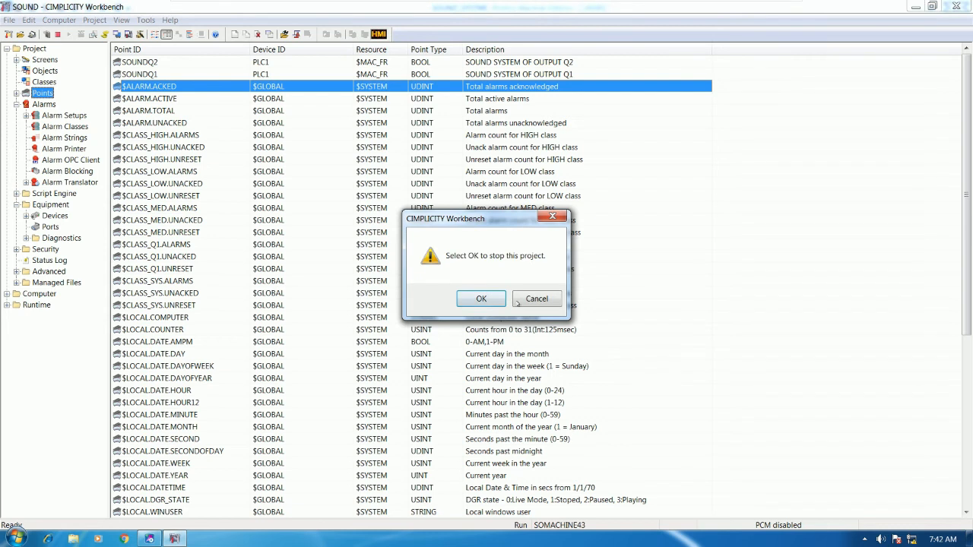
left_click(485, 299)
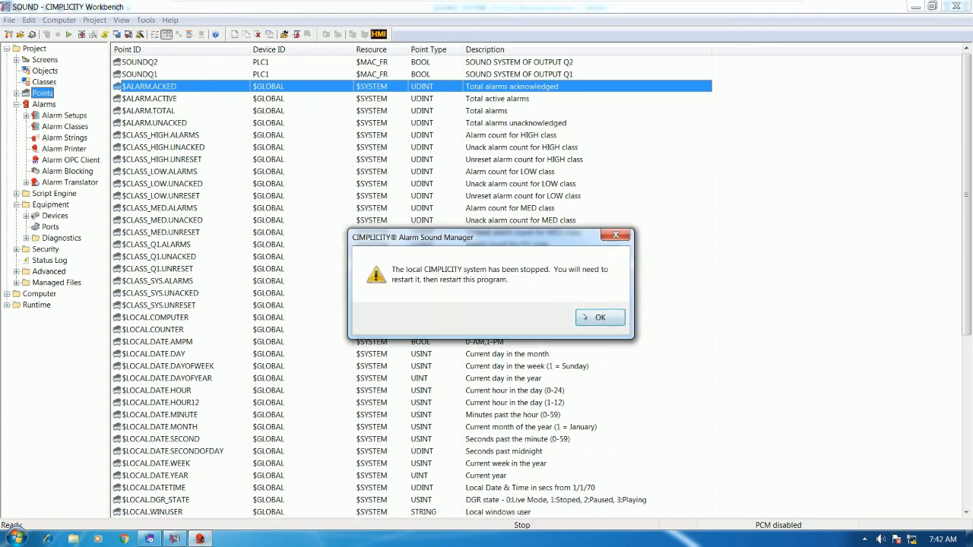
left_click(587, 317)
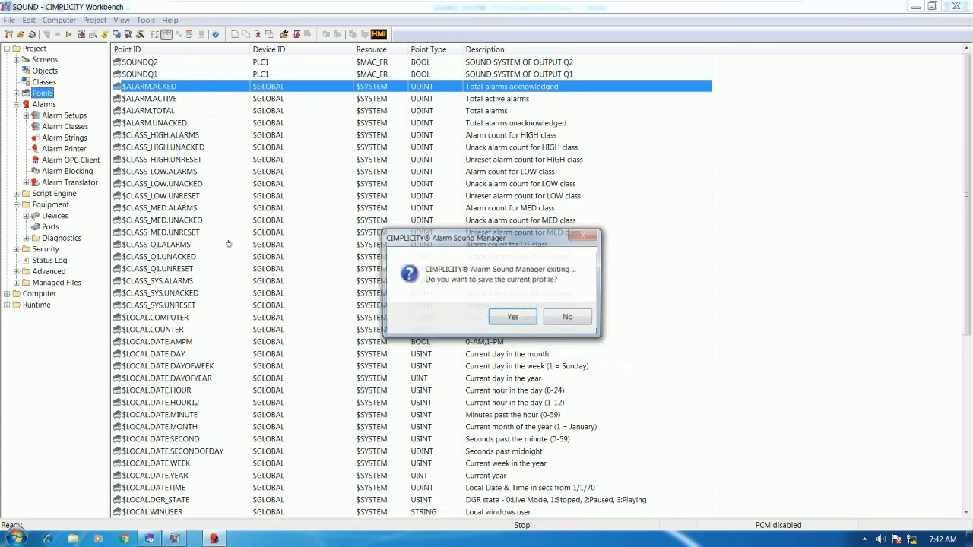
left_click(569, 318)
left_click(174, 220)
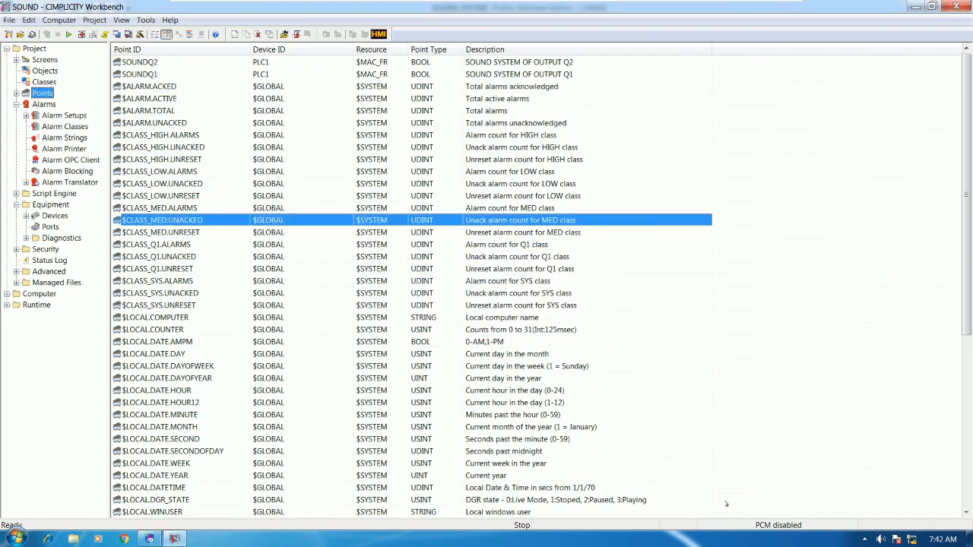
left_click(176, 159)
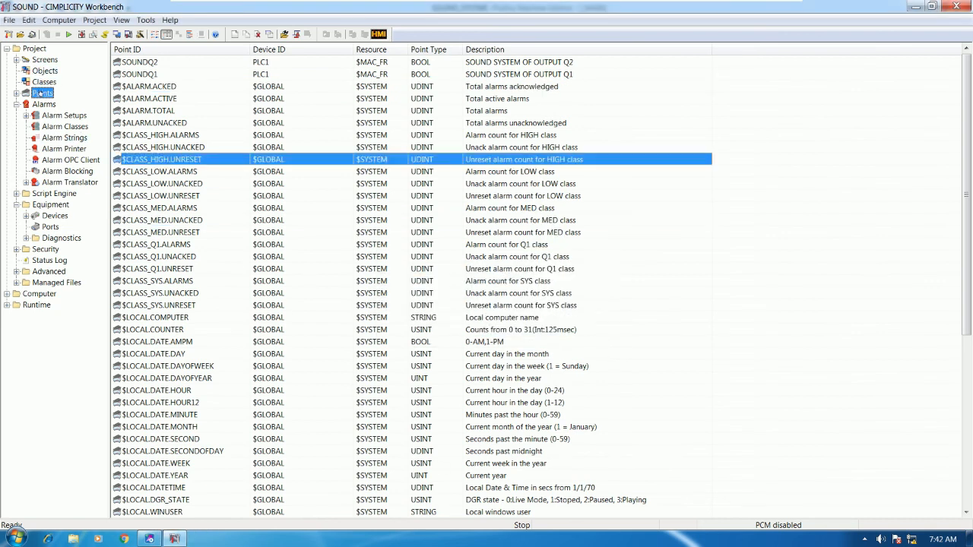
Open SOUNDQ1's alarm settings and set its alarm message to %STATE.
double_click(150, 74)
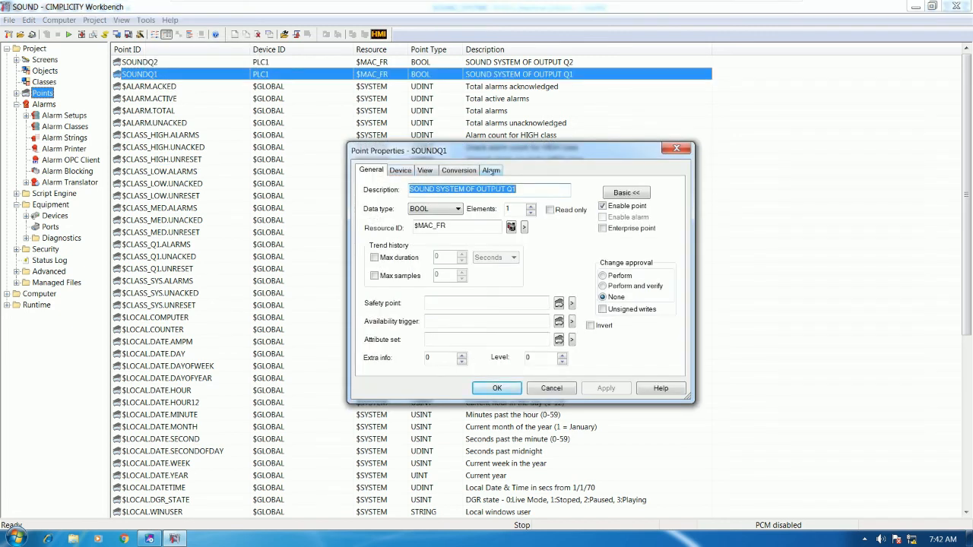
left_click(491, 171)
left_click(489, 195)
type("A")
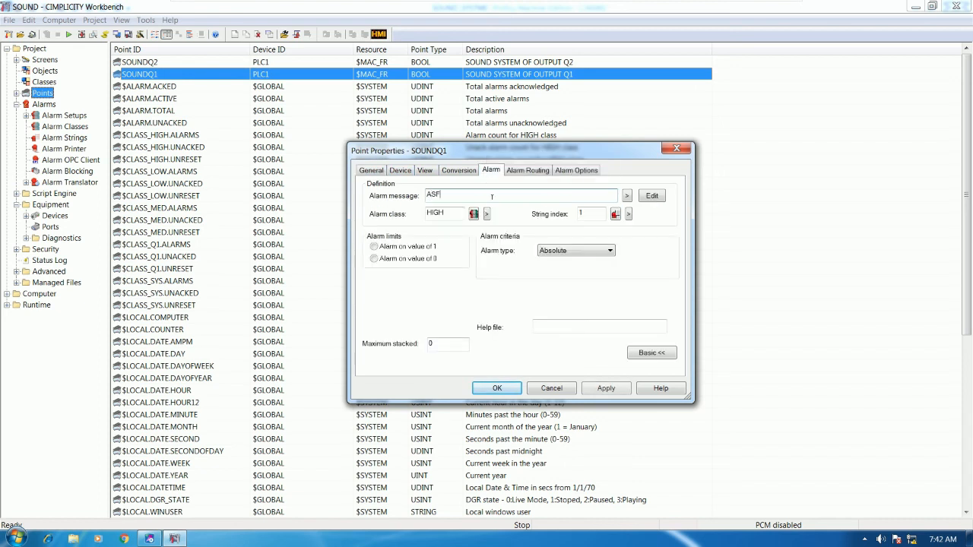
key("BackSpace")
left_click(626, 196)
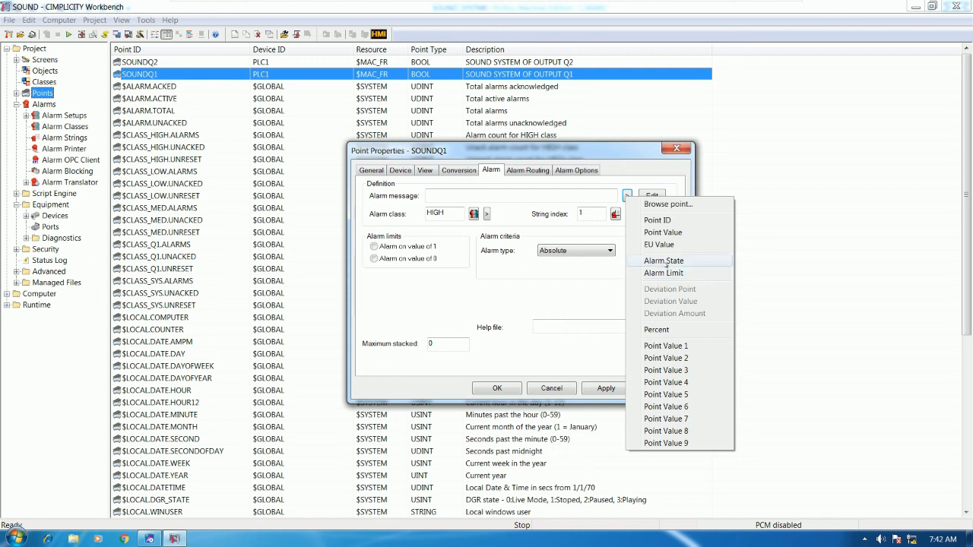
left_click(664, 262)
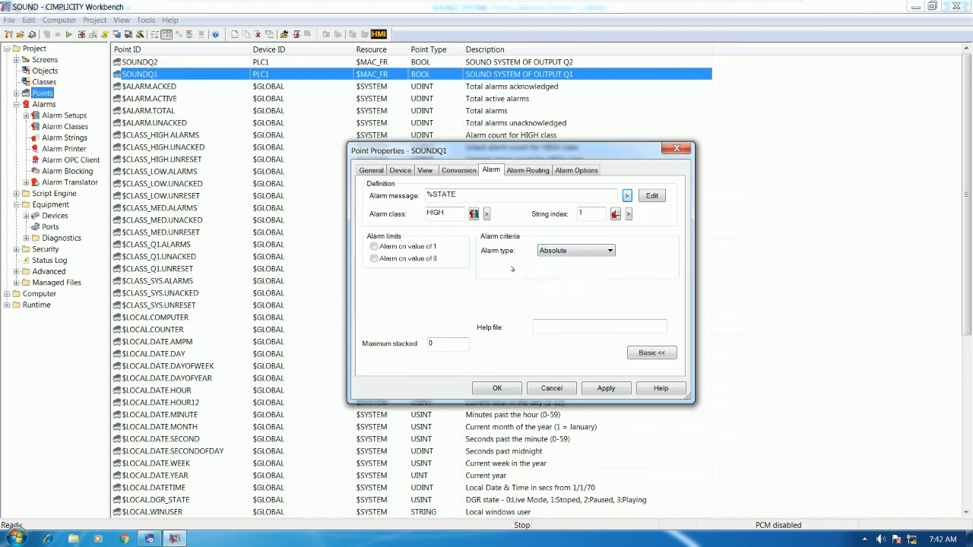
Assign SOUNDQ1 to alarm class Q1, alarm on value 0, and save it.
left_click(487, 215)
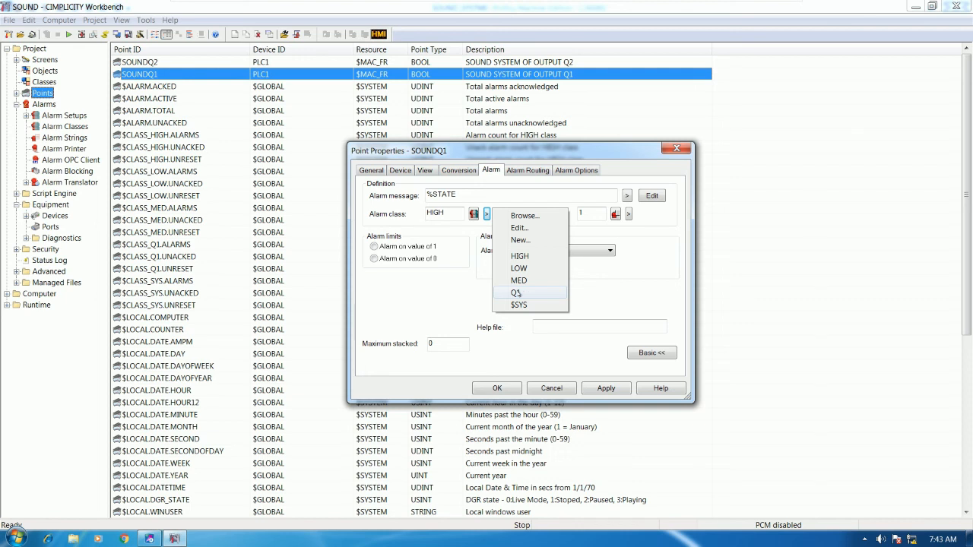
left_click(516, 293)
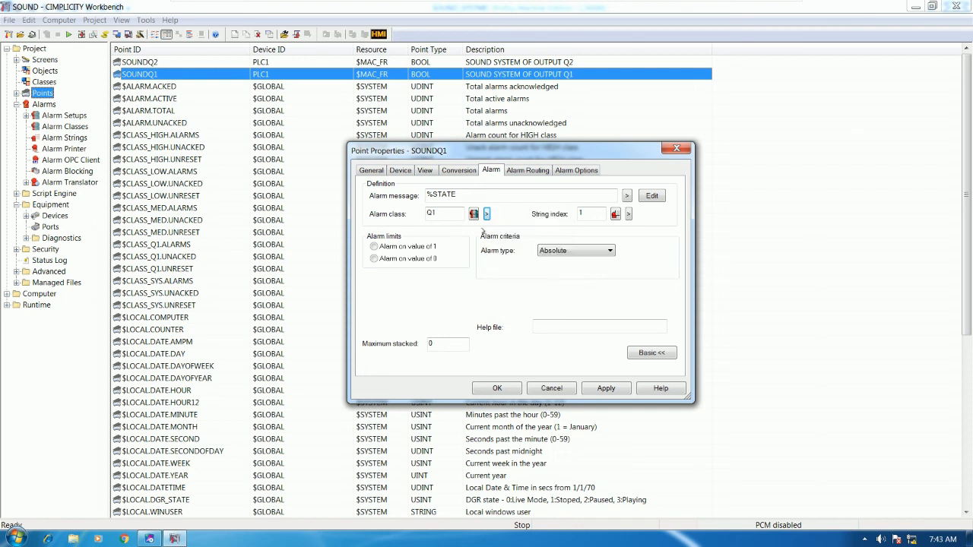
left_click(389, 261)
left_click(497, 388)
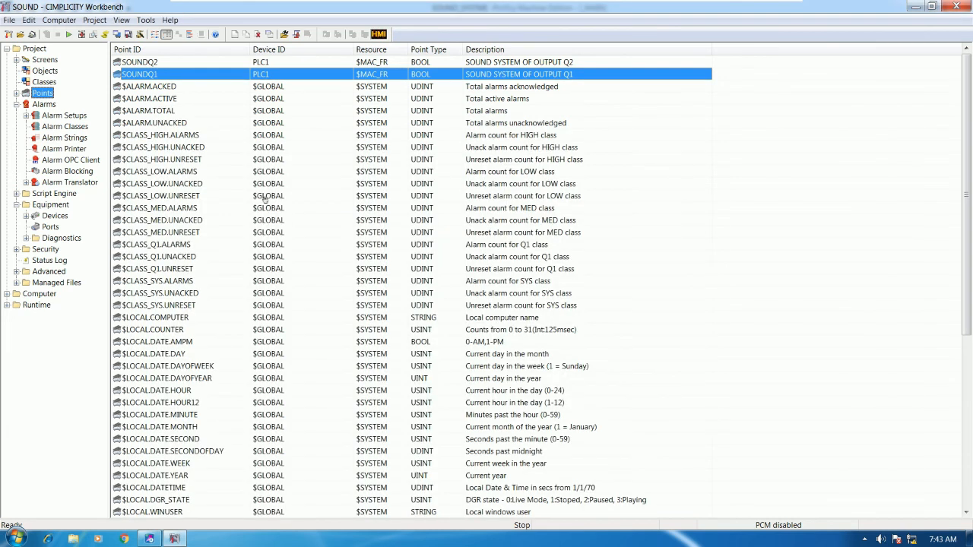
left_click(150, 63)
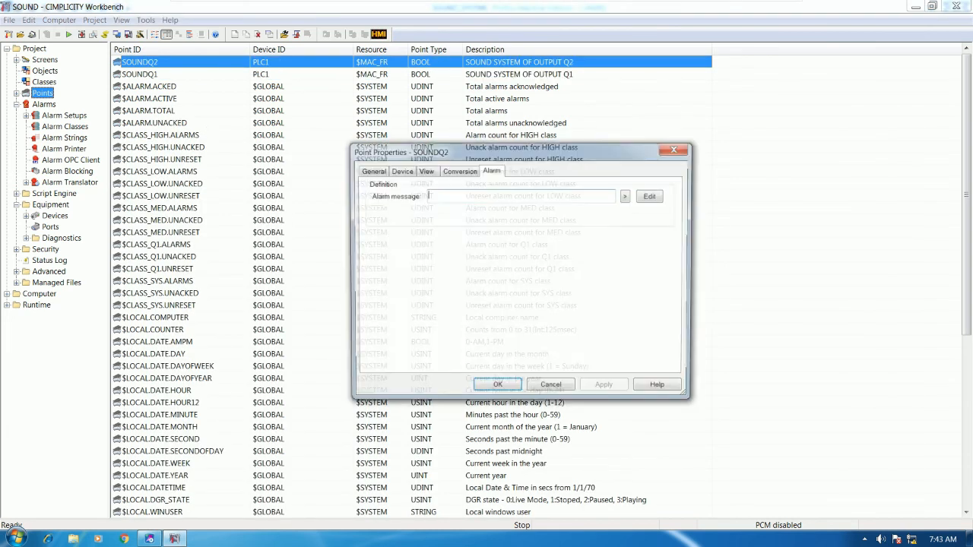
left_click(675, 148)
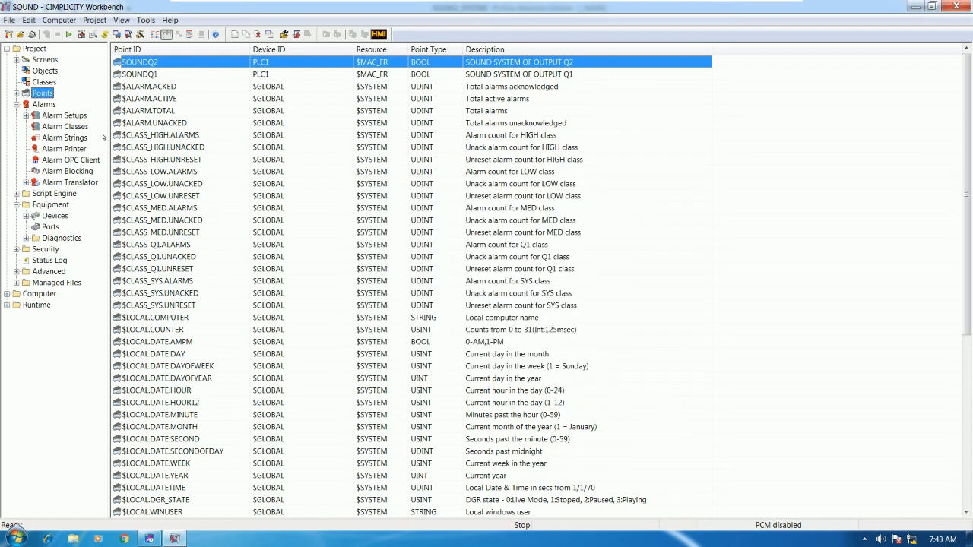
Accept the configuration update, start the SOUND project, and show the Objects list.
left_click(64, 114)
left_click(67, 127)
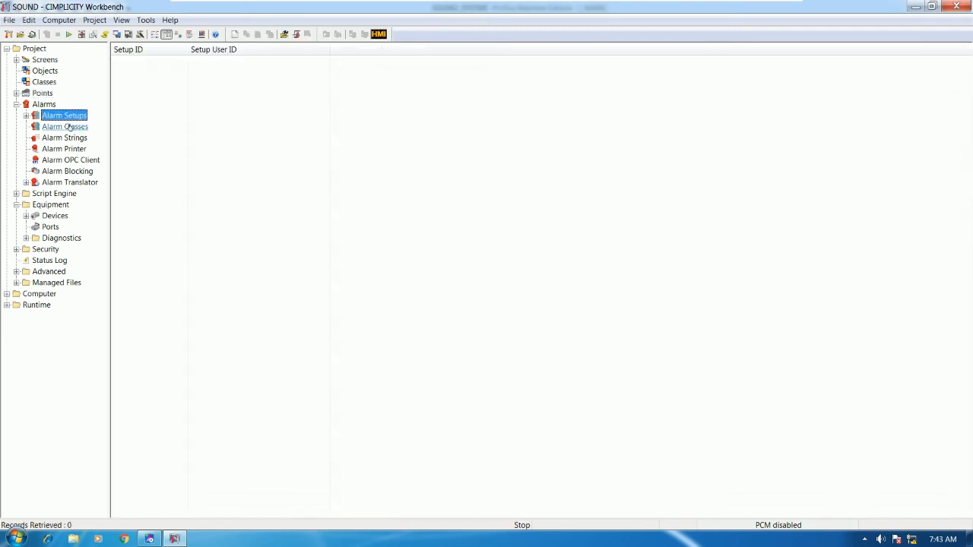
left_click(63, 114)
left_click(81, 34)
left_click(484, 281)
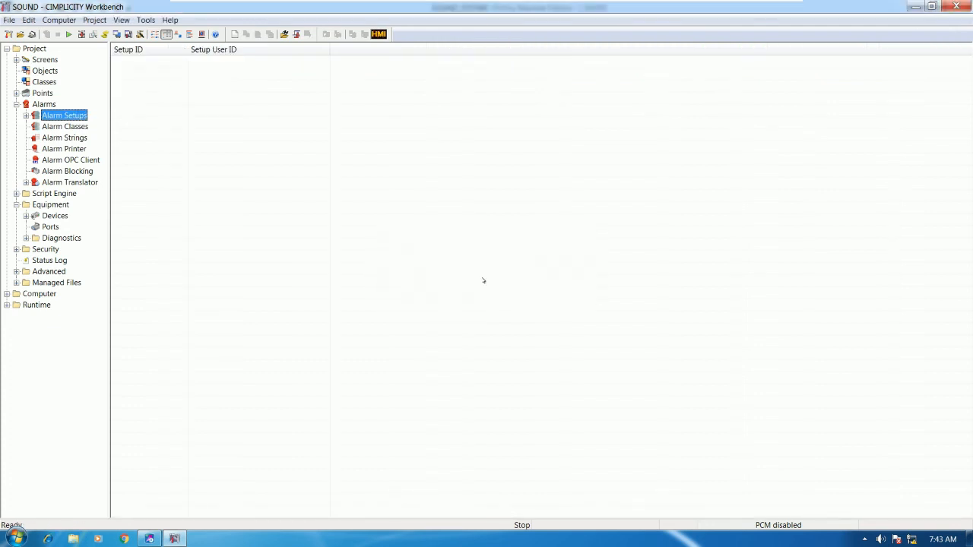
left_click(68, 34)
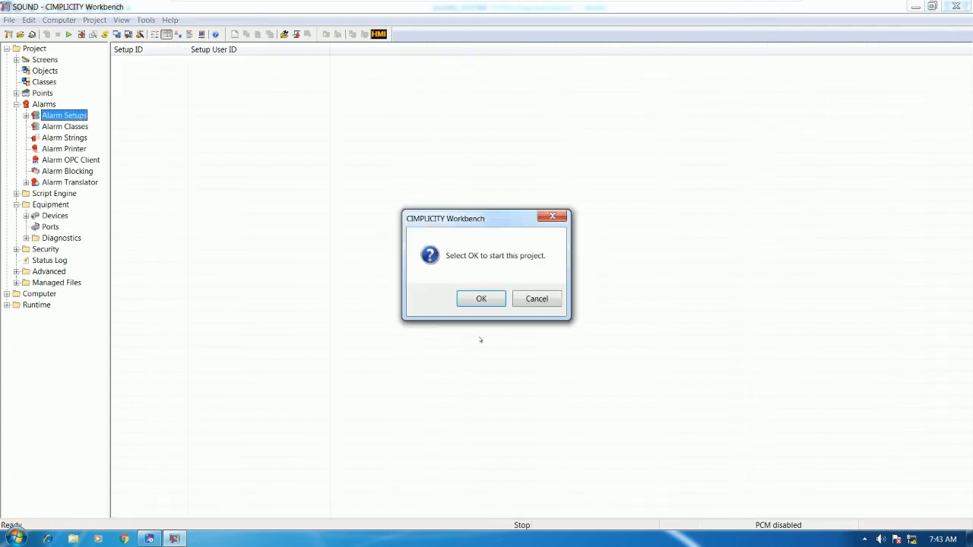
left_click(480, 299)
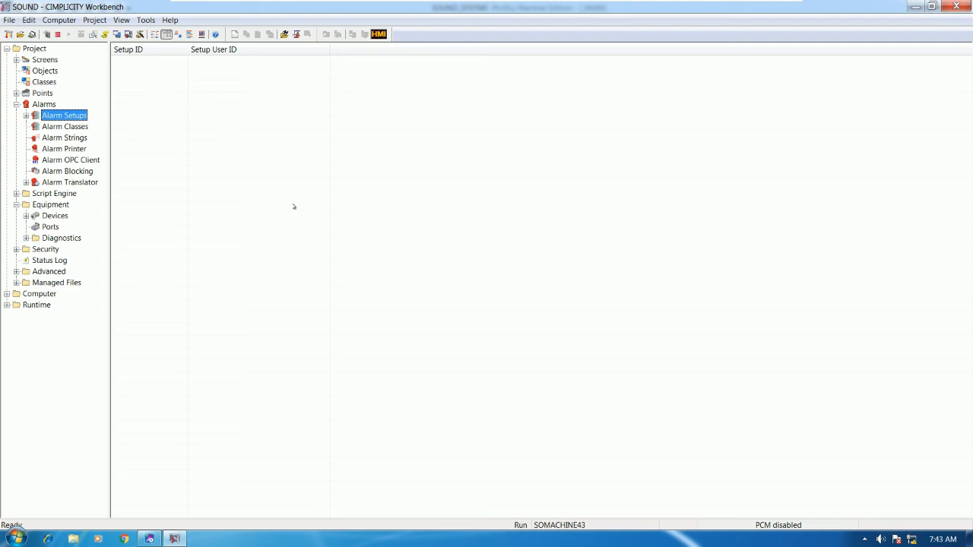
left_click(44, 72)
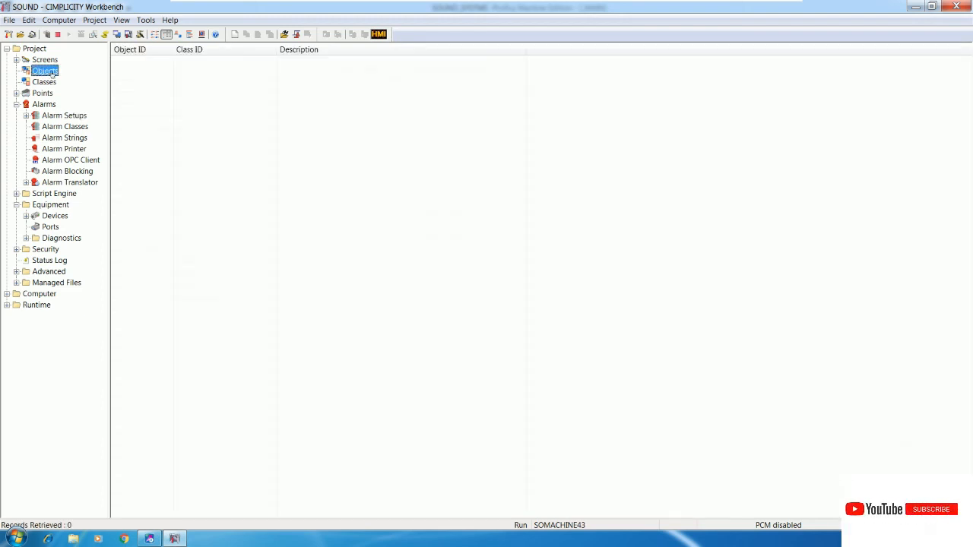
Open the Points list and briefly open, then close, a Point Control Panel for SOUNDQ2.
left_click(44, 93)
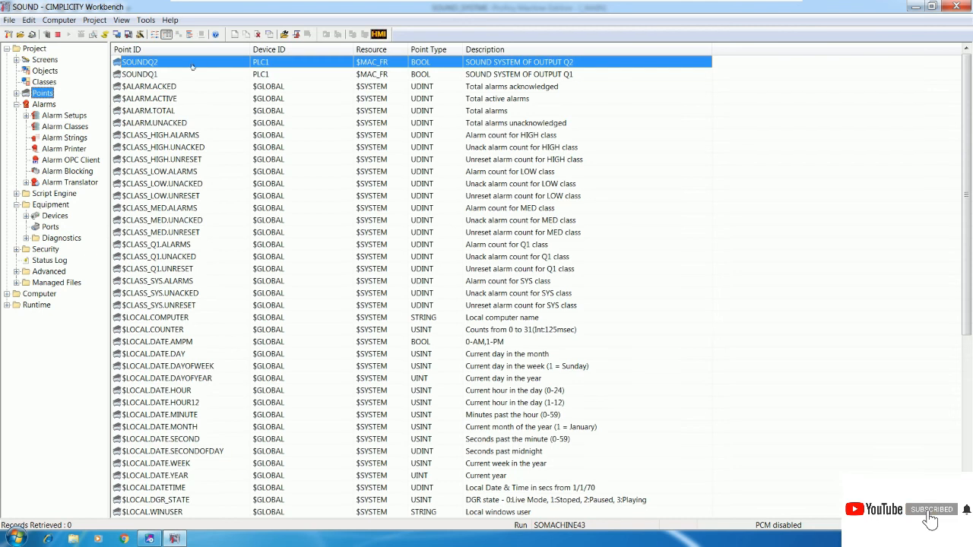
right_click(268, 281)
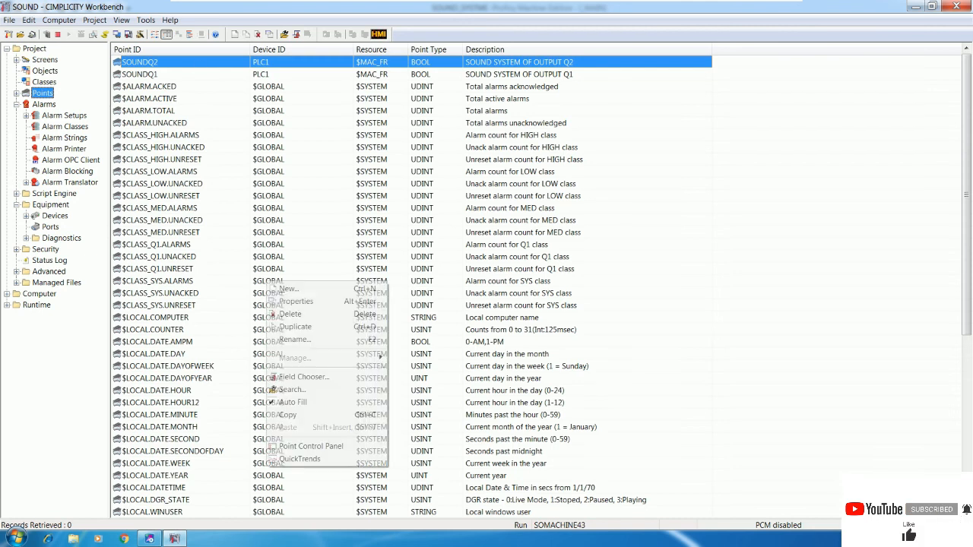
left_click(311, 446)
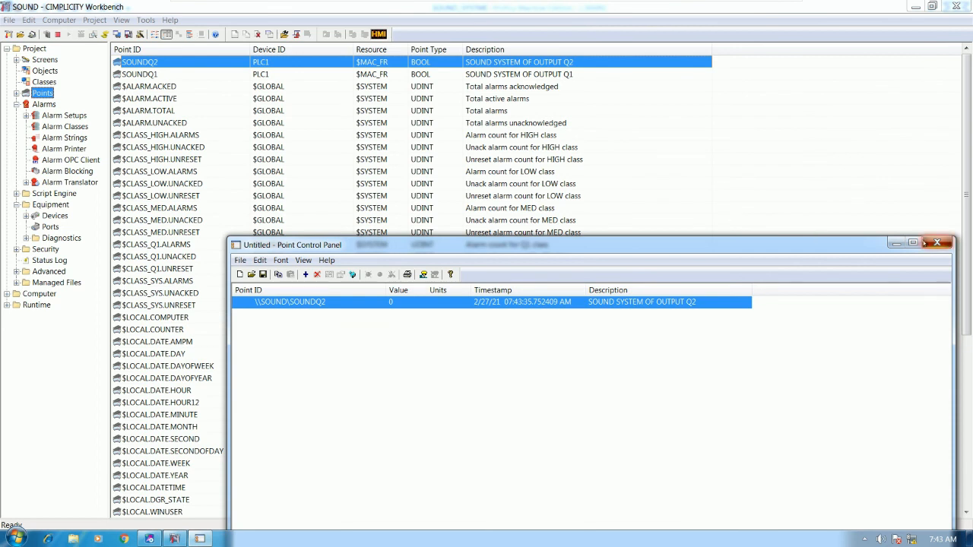
left_click(943, 242)
Open a Point Control Panel for SOUNDQ1 and float it over the ladder program.
left_click(205, 74)
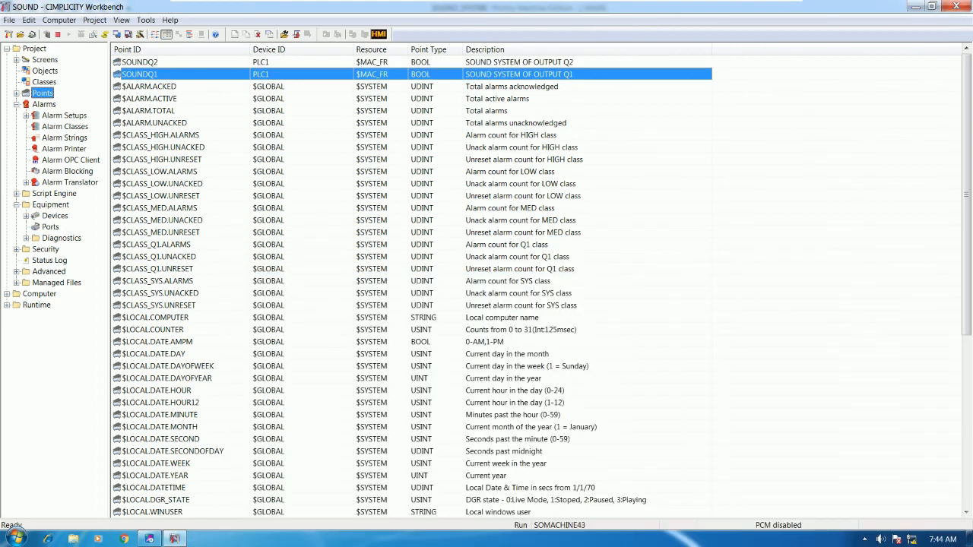
right_click(285, 390)
left_click(335, 373)
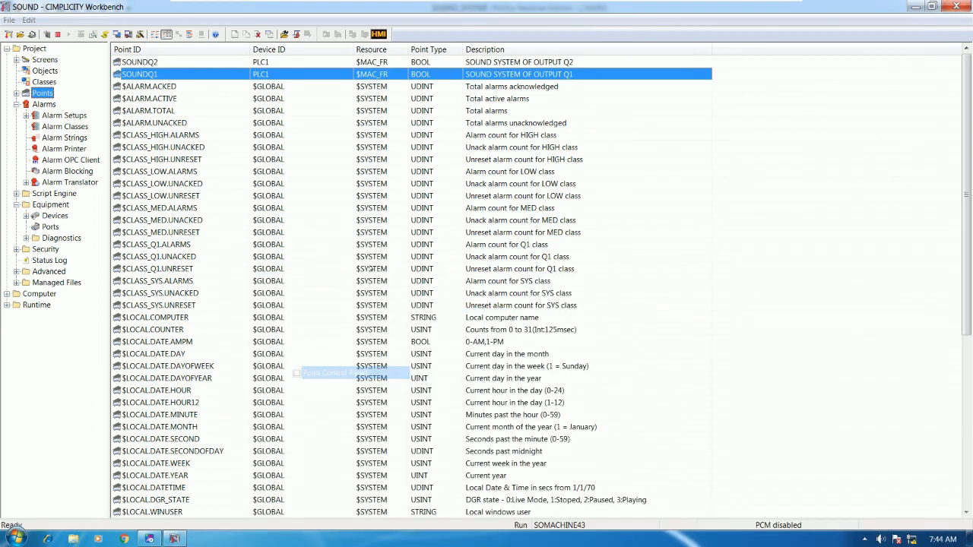
left_click_drag(453, 245, 384, 118)
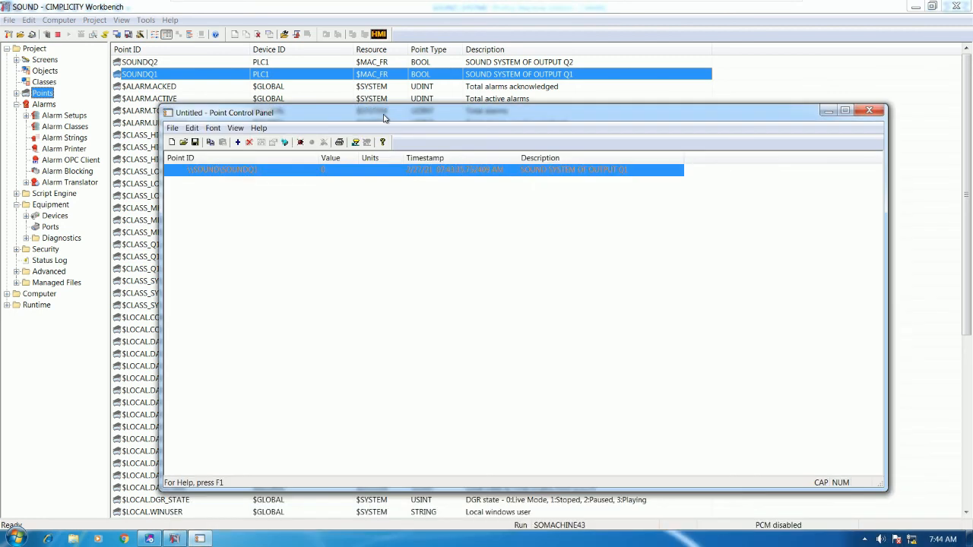
left_click(916, 6)
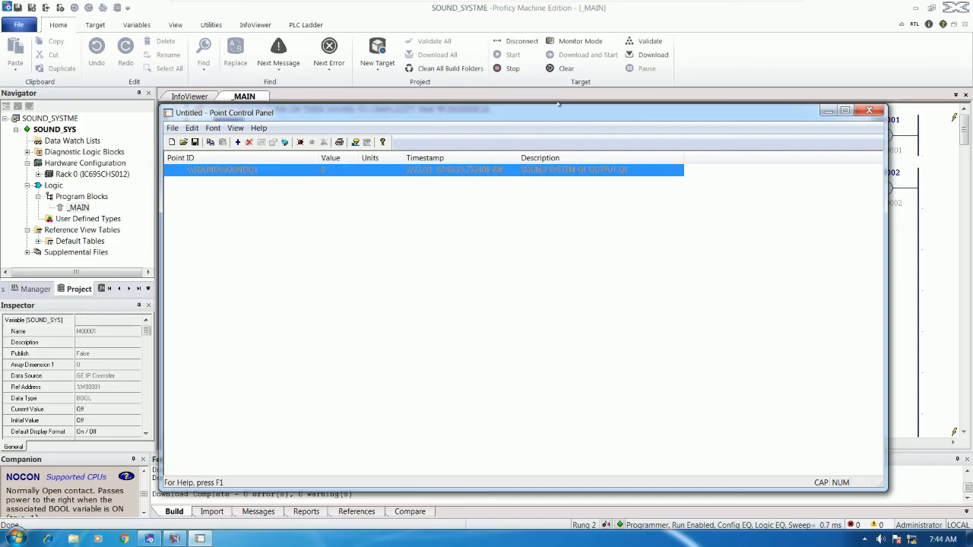
left_click_drag(528, 115, 546, 218)
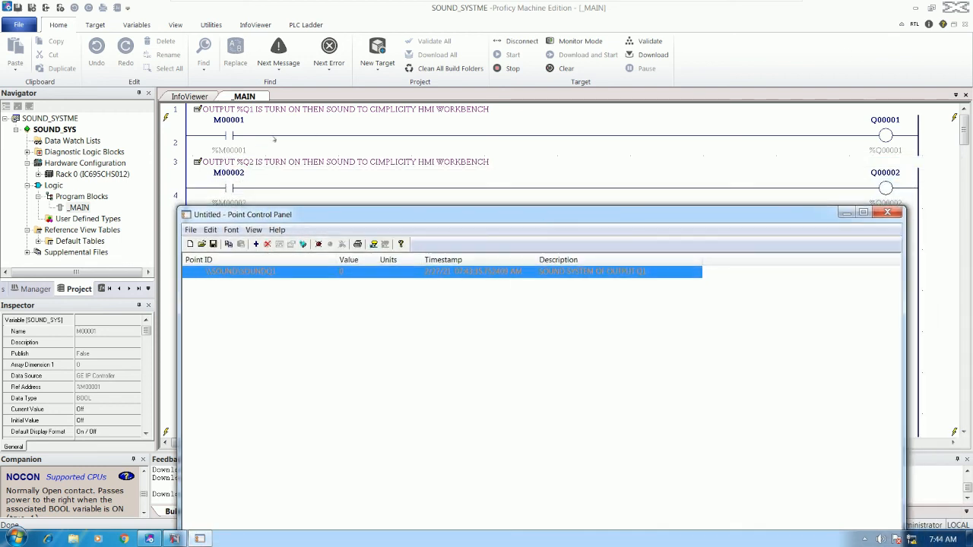
left_click(274, 139)
Relaunch Alarm Sound Manager from the Start menu and minimize it with SOUND listed under Projects.
left_click(232, 136)
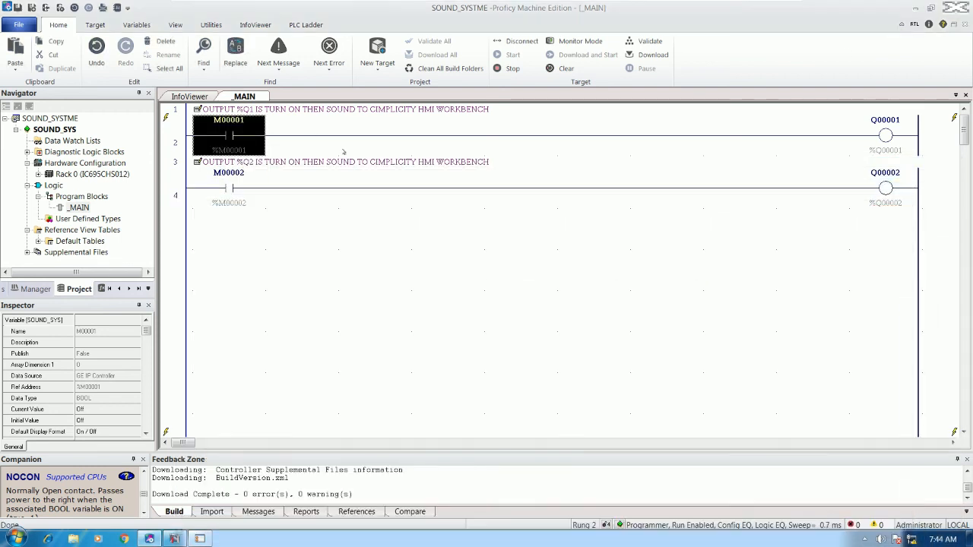
left_click(863, 539)
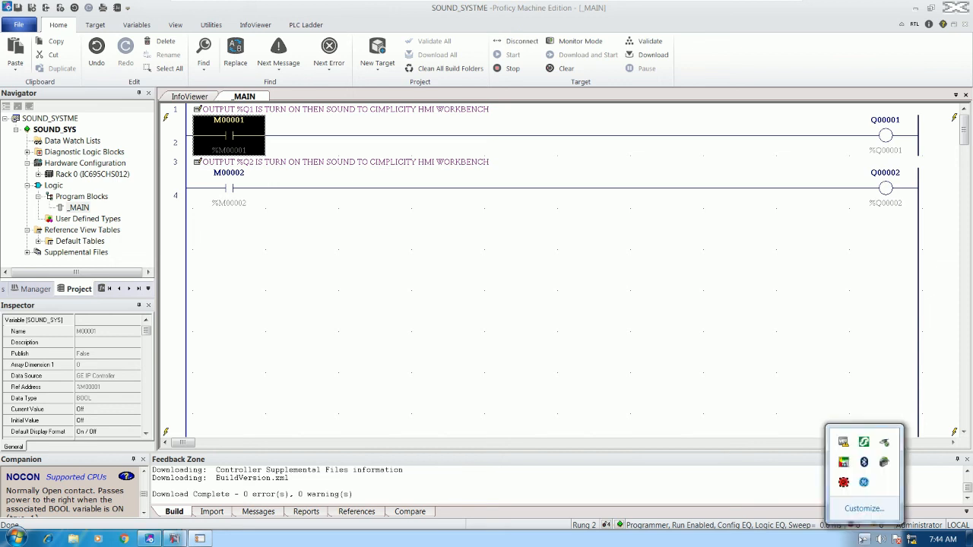
left_click(472, 351)
left_click(15, 539)
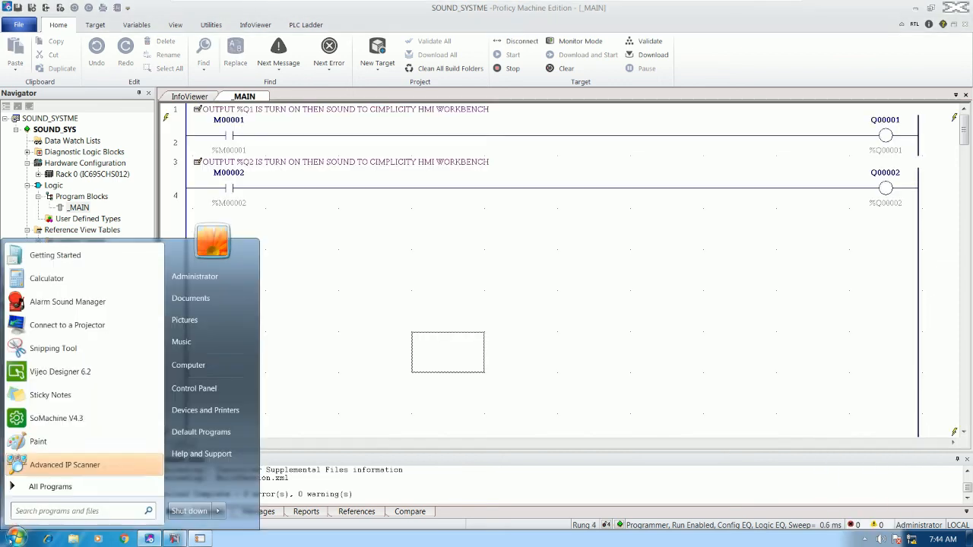
left_click(82, 303)
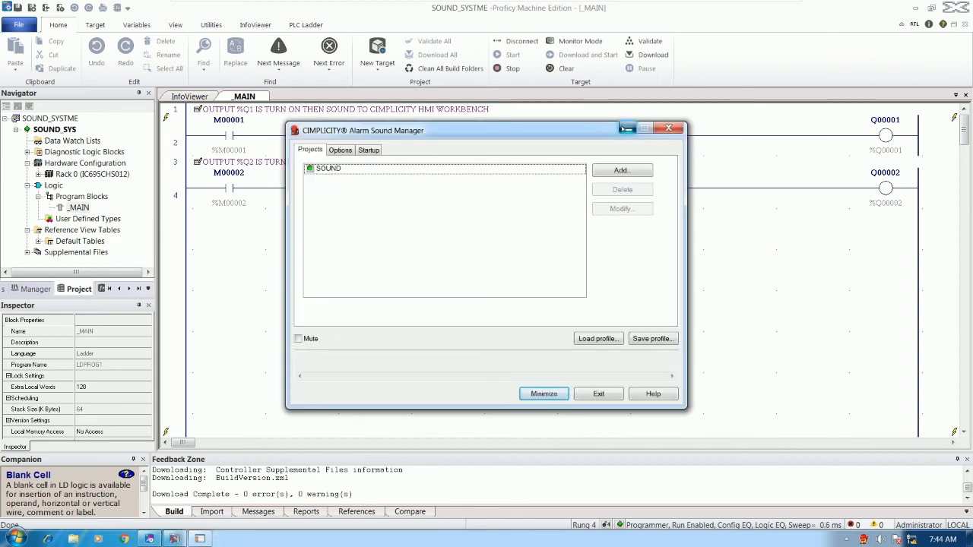
left_click(627, 129)
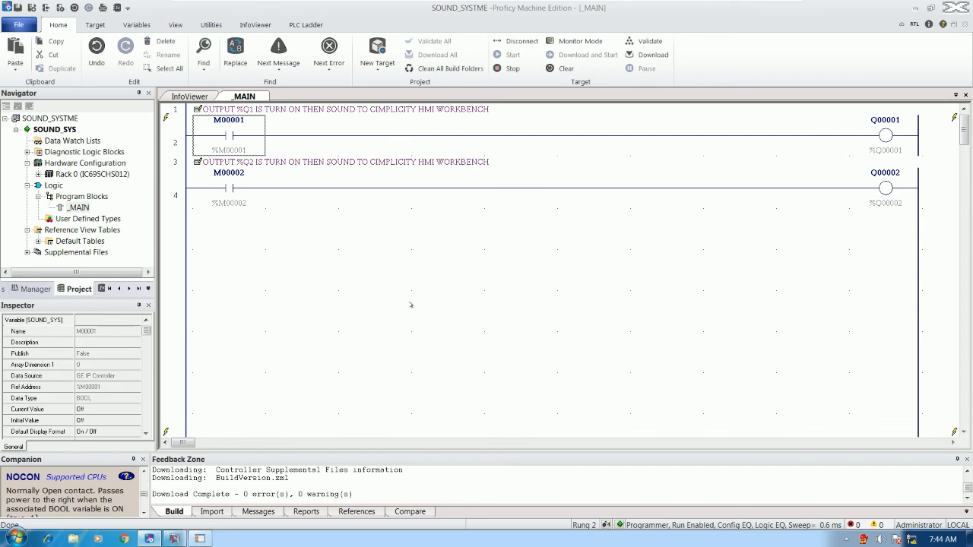
Toggle M00001 on, off and on again with F12 to pulse Q00001, then Alt+Tab to Workbench.
key("F12")
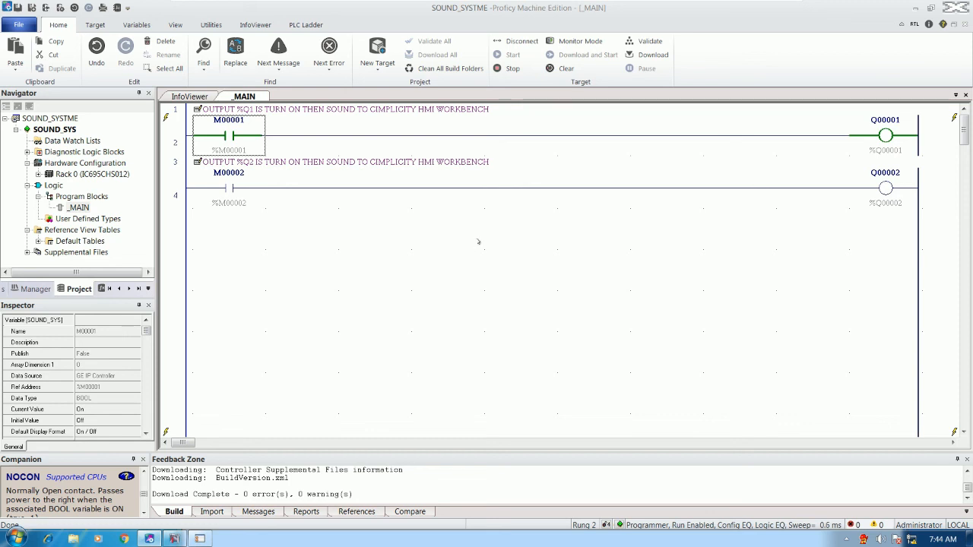
key("F12")
mouse_move(884, 135)
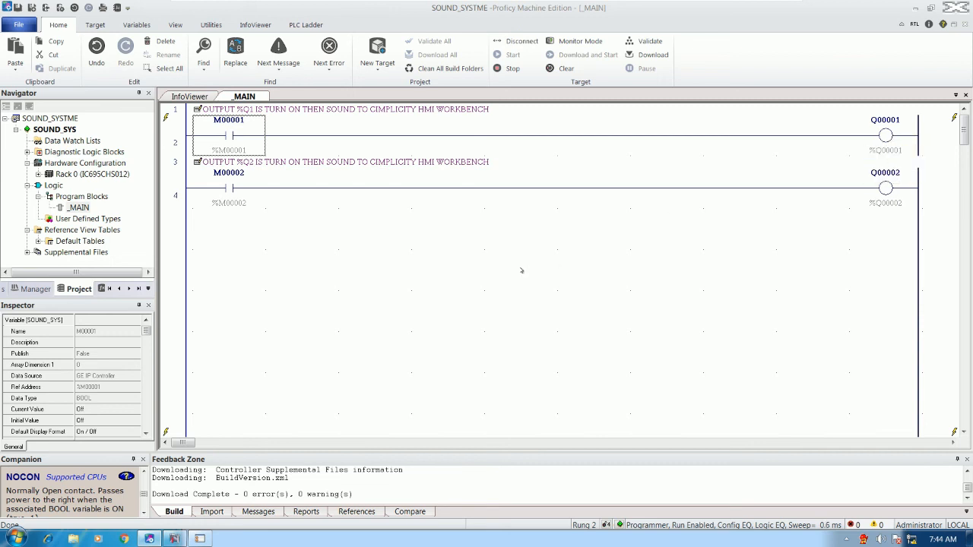
key("F12")
key("F12")
key("F12")
key("F12")
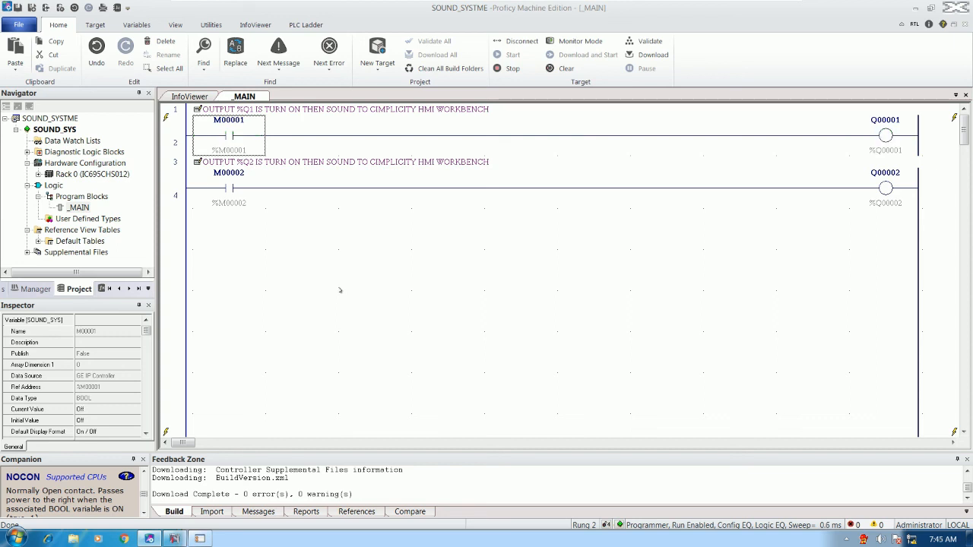
left_click(238, 196)
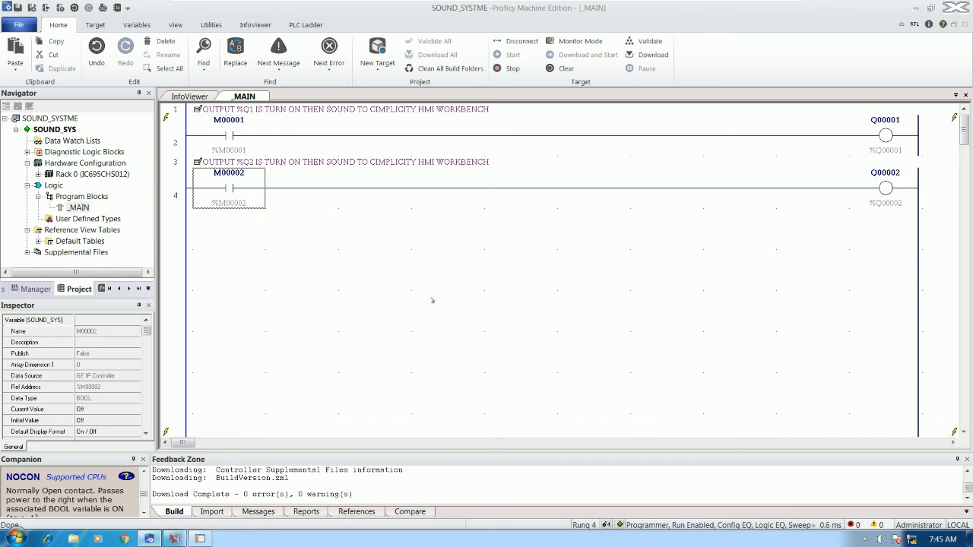
key("alt+Tab")
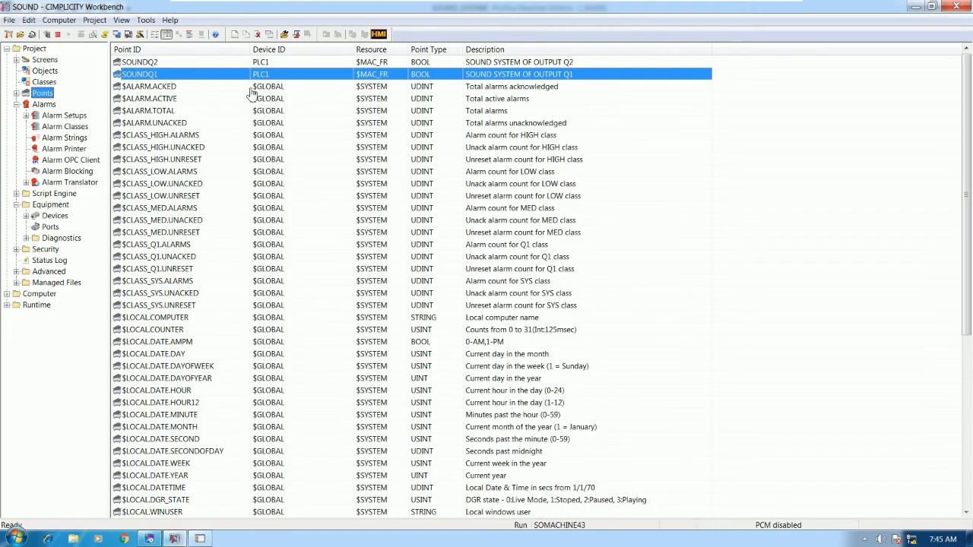
Create a new alarm class named Q2 from the alarm classes list.
left_click(46, 34)
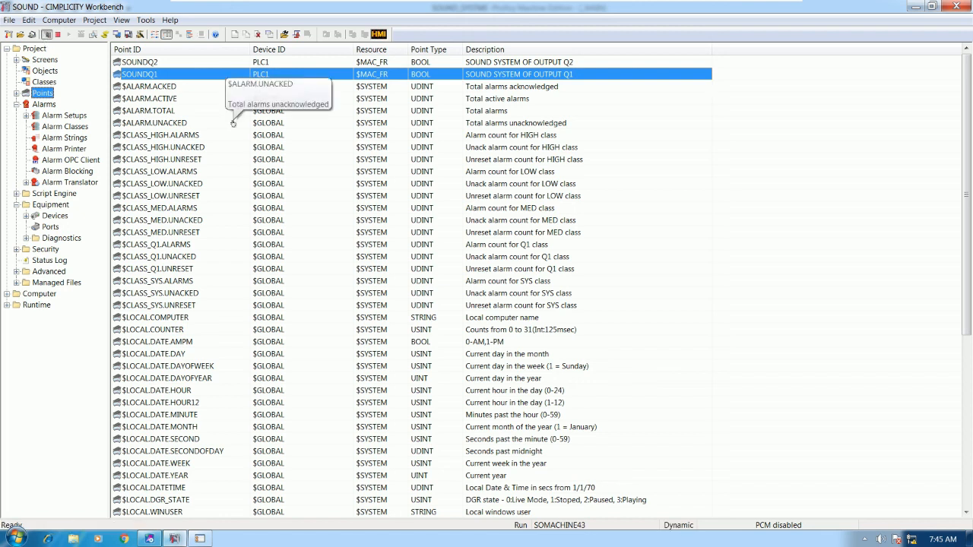
left_click(174, 63)
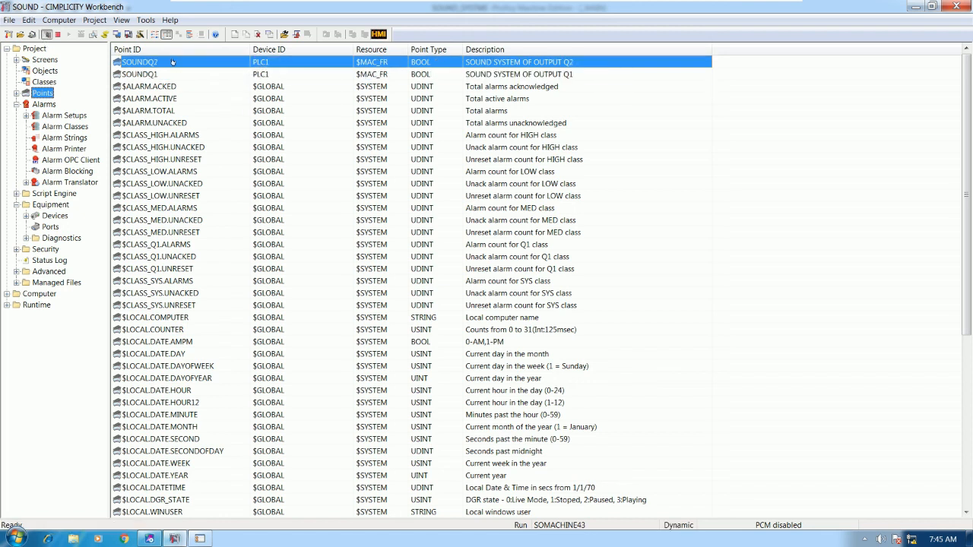
left_click(65, 126)
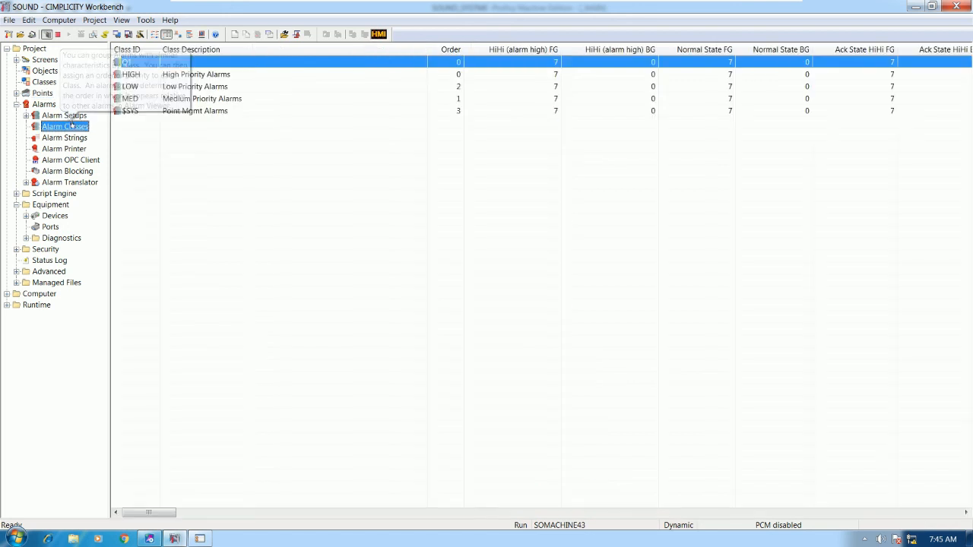
right_click(228, 143)
left_click(251, 149)
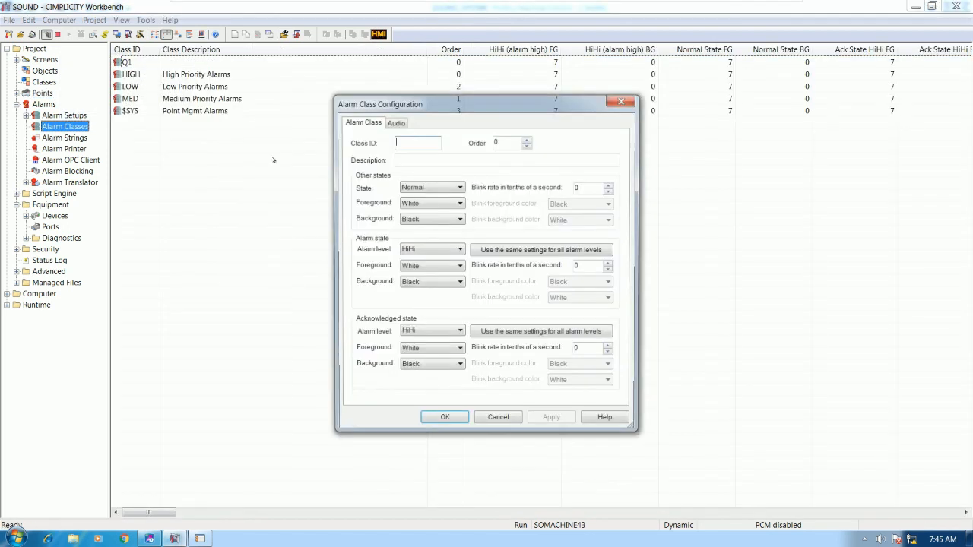
type("Q2")
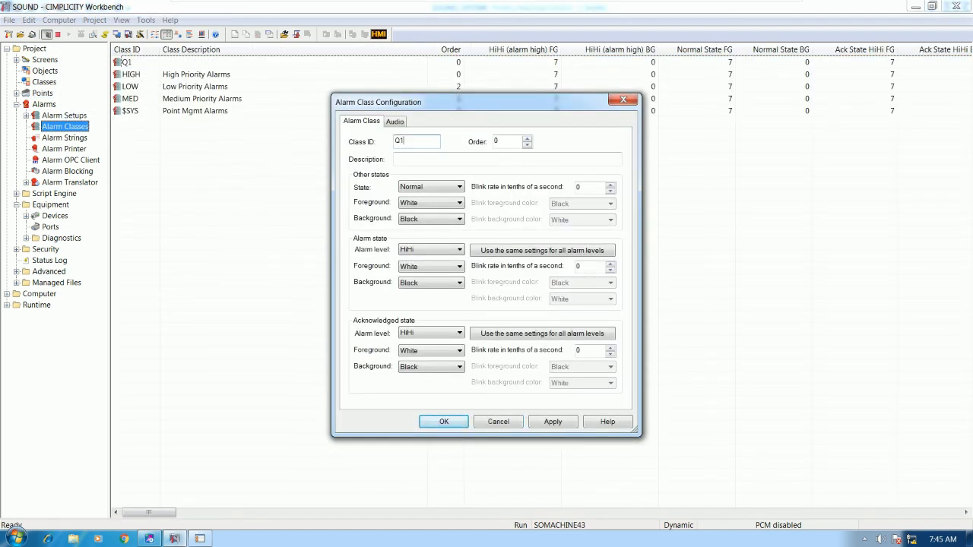
Set Q2's sound to the OUTPUT PERCENT Q2 wave file from the Desktop SOUND folder and save.
left_click(392, 122)
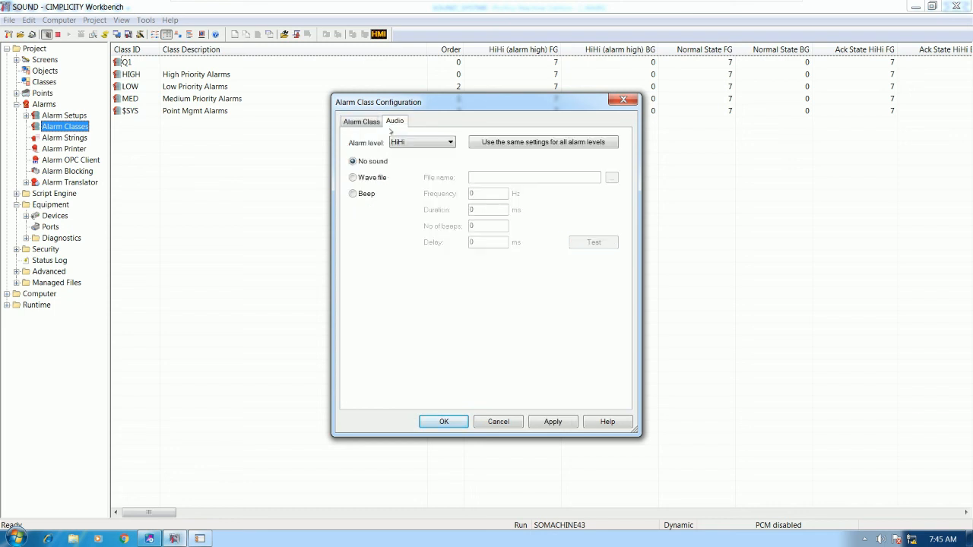
left_click(358, 179)
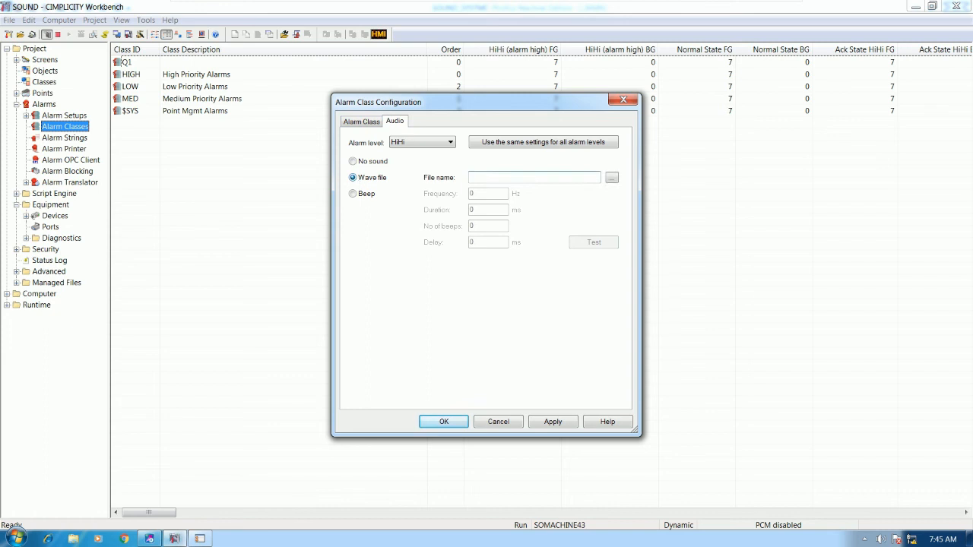
left_click(612, 177)
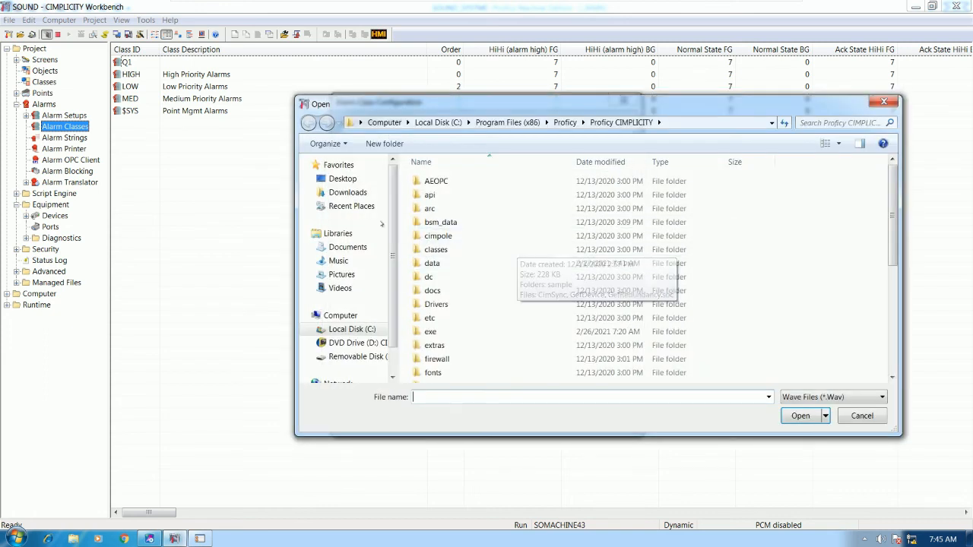
left_click(343, 180)
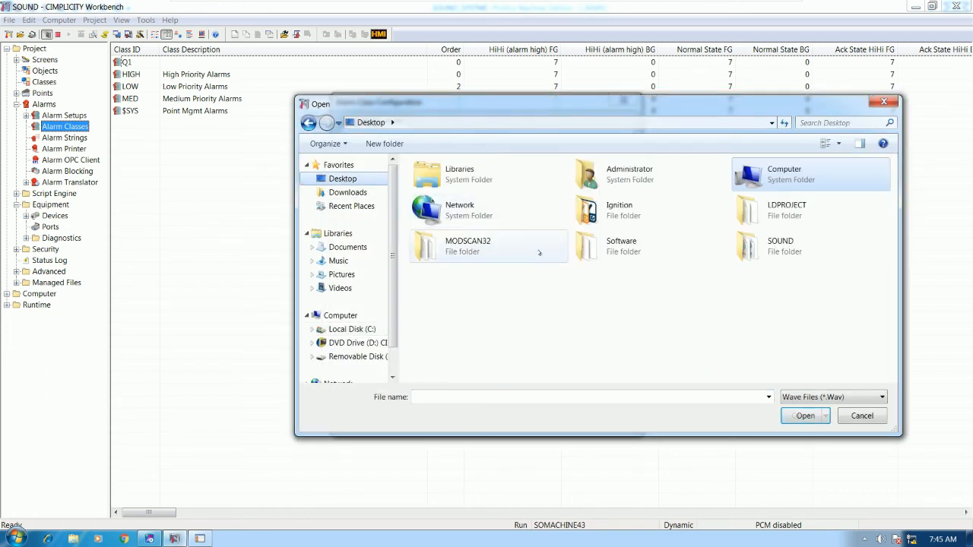
double_click(771, 248)
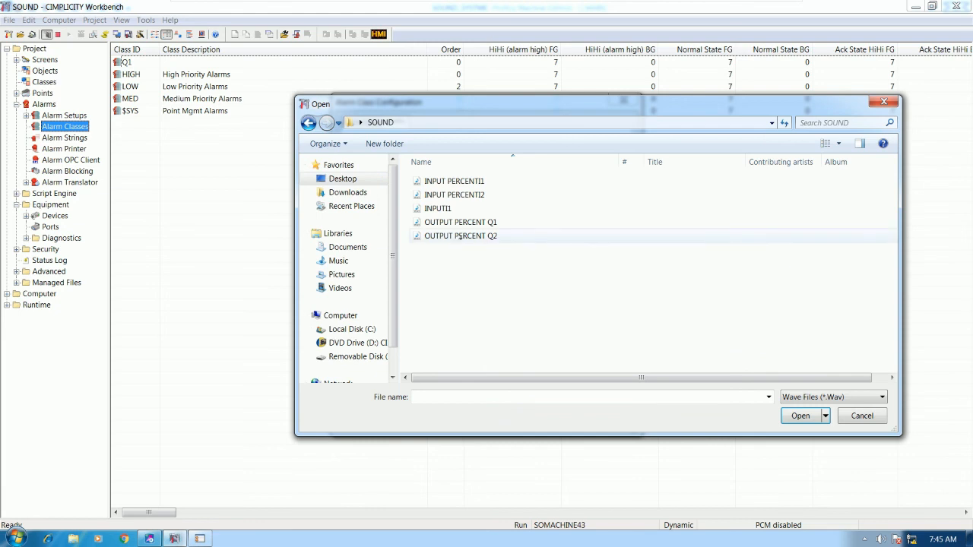
left_click(456, 239)
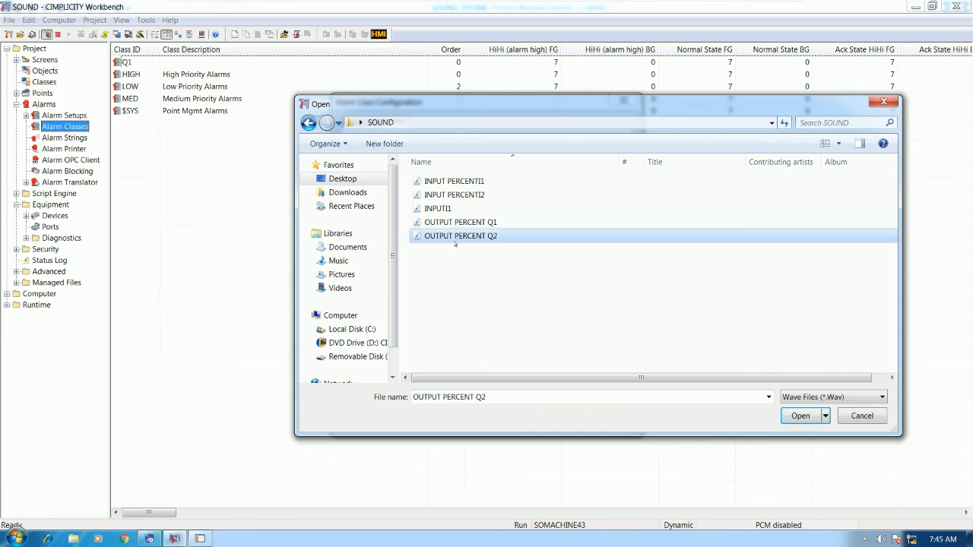
left_click(800, 416)
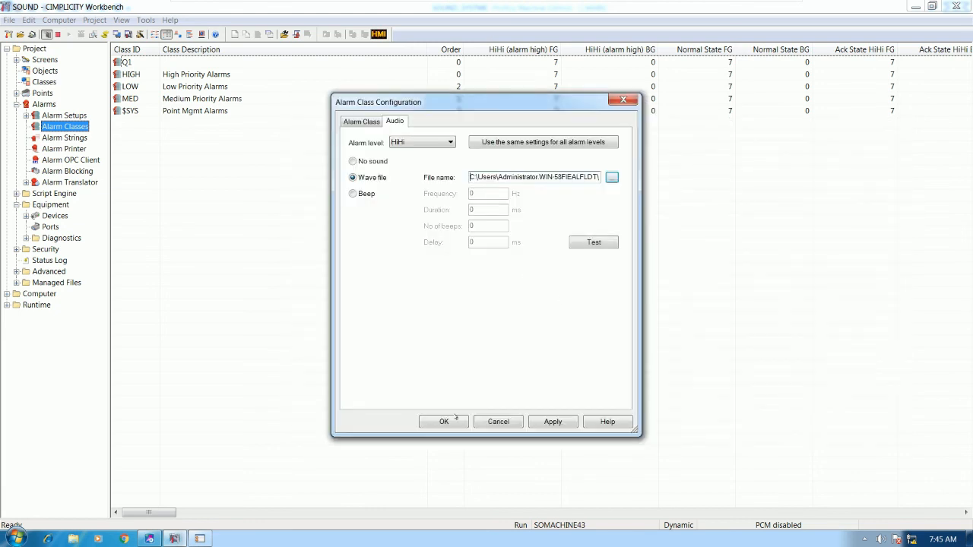
left_click(444, 421)
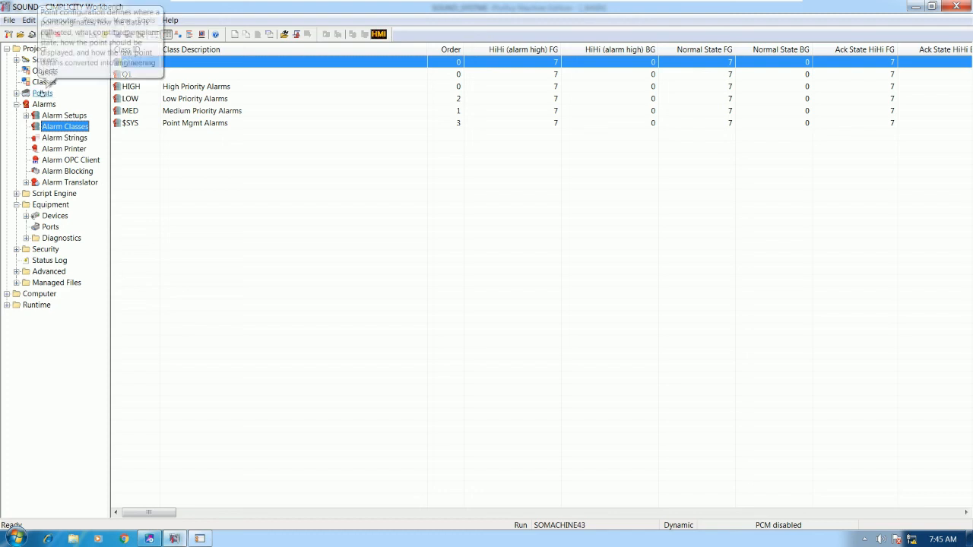
left_click(43, 93)
Open SOUNDQ2's alarm settings and set its alarm message to %STATE.
left_click(154, 74)
left_click(157, 65)
left_click(490, 170)
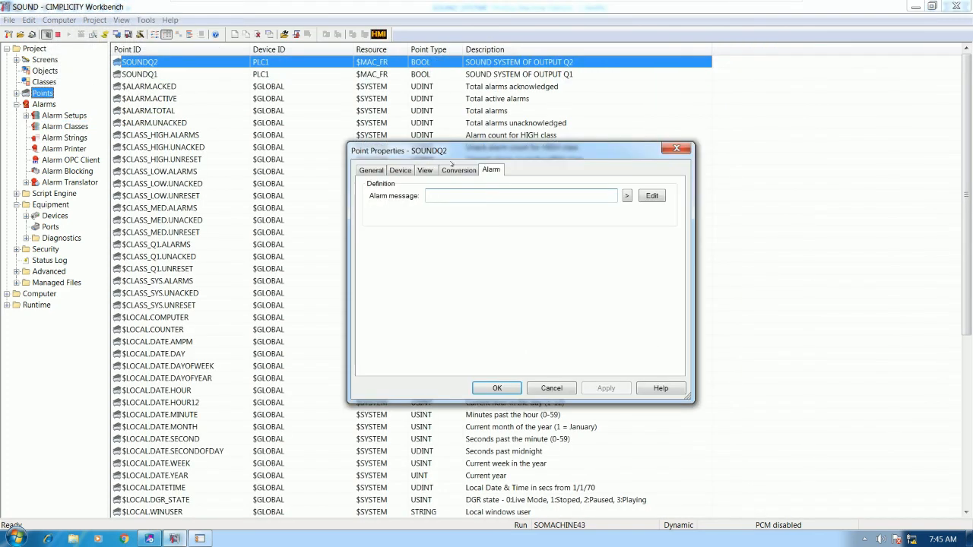
left_click(487, 173)
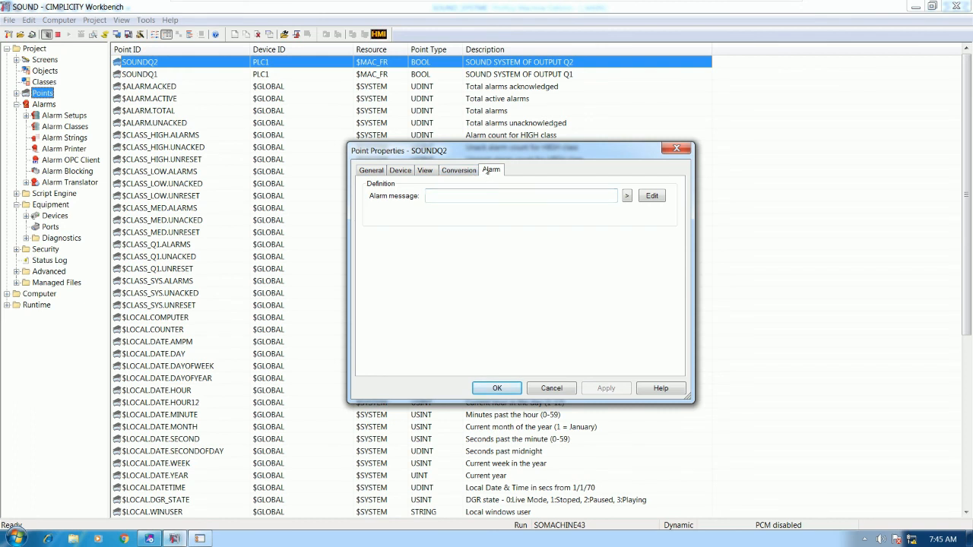
left_click(626, 196)
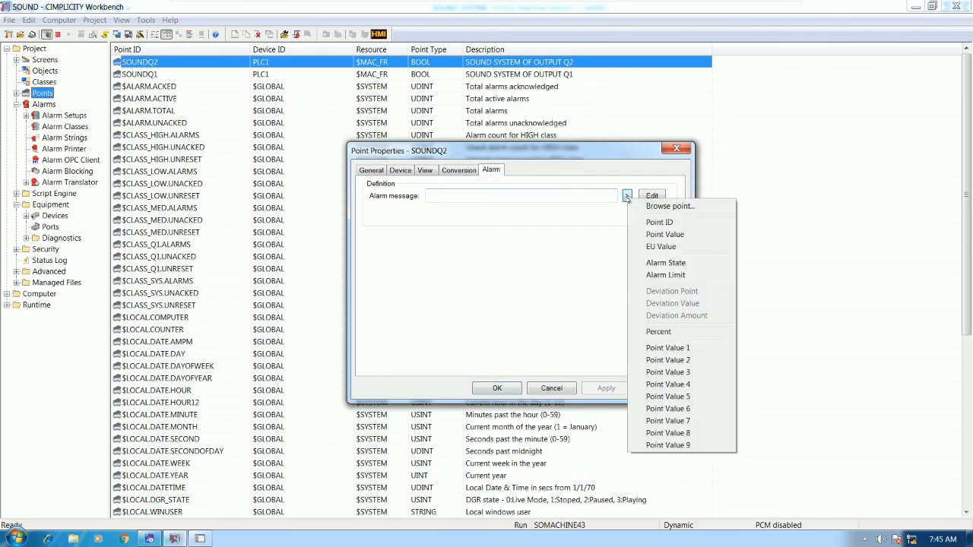
left_click(655, 264)
Assign SOUNDQ2 to alarm class Q2, alarm on value 0, and save it.
left_click(486, 214)
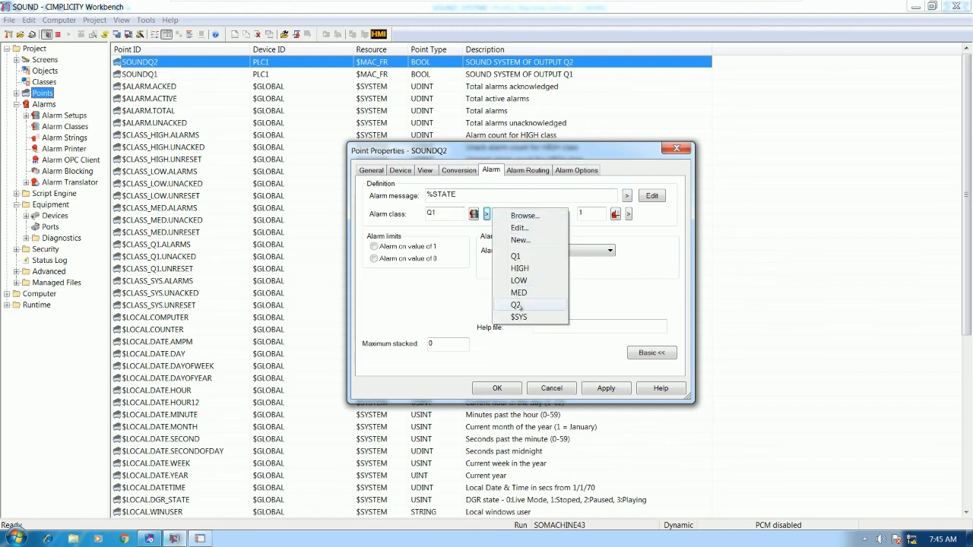
left_click(517, 304)
left_click(393, 258)
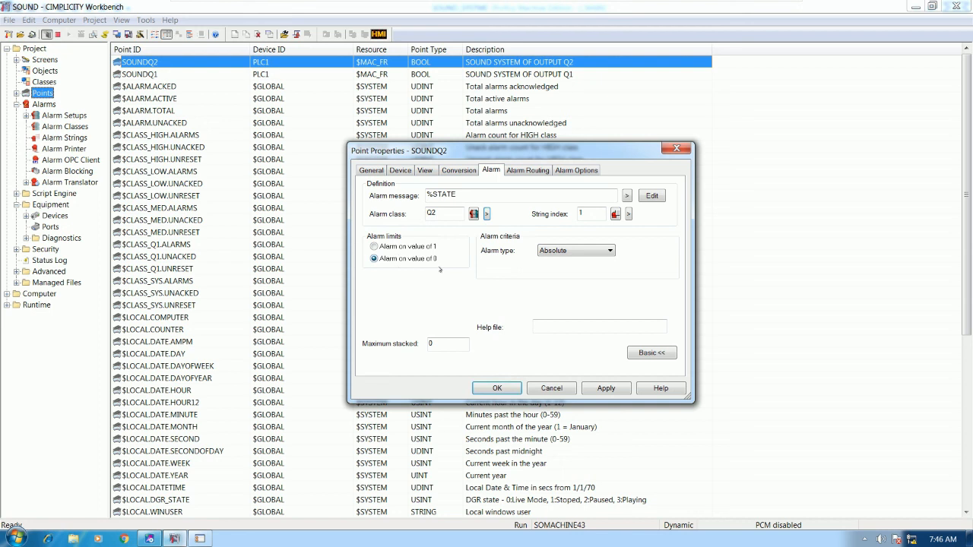
left_click(497, 388)
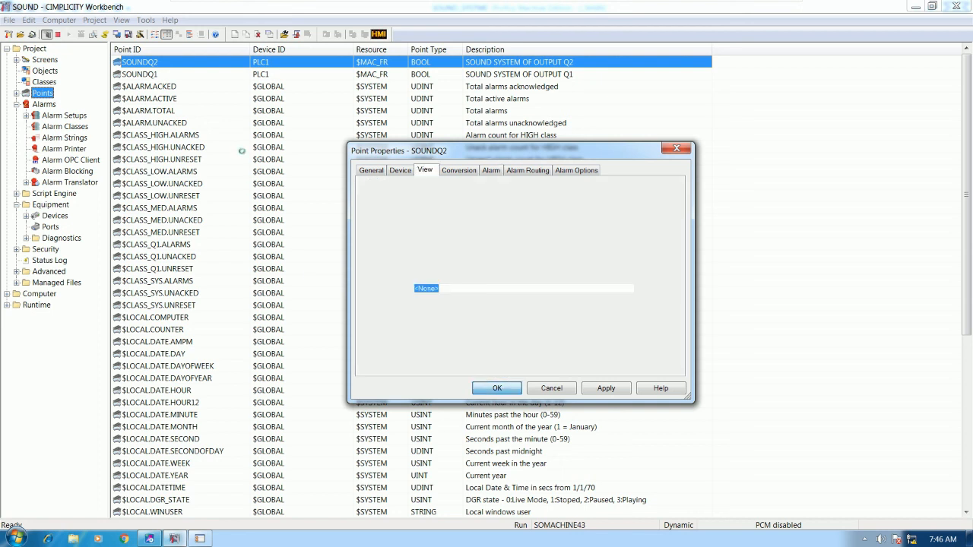
left_click(183, 75)
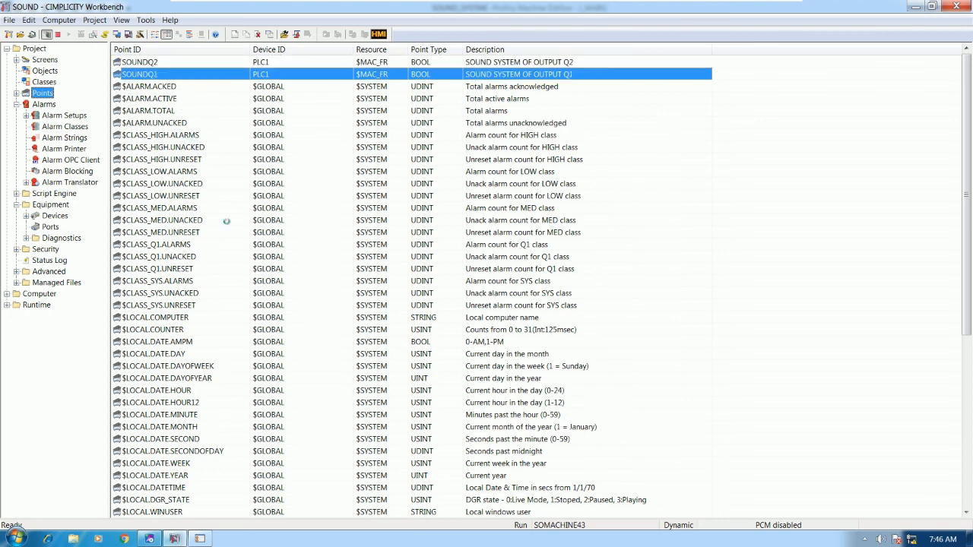
right_click(260, 307)
Open a live Point Control Panel on SOUNDQ2 (value 0), then return to the ladder at contact M00002.
left_click(304, 458)
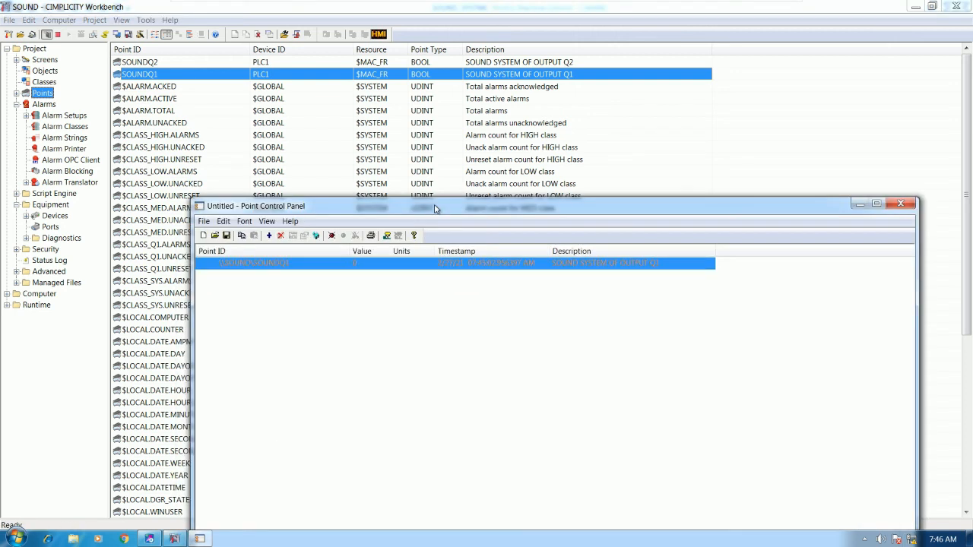
left_click(886, 115)
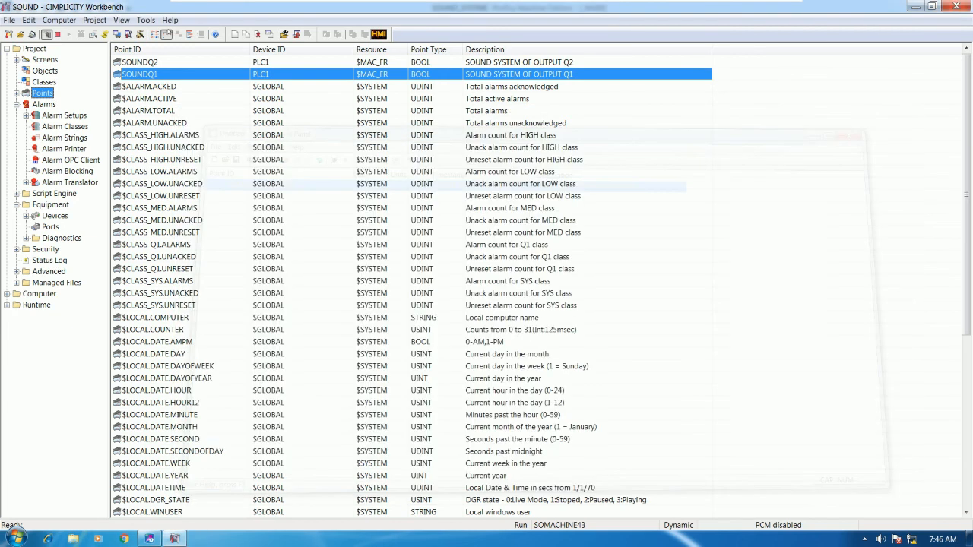
left_click(151, 62)
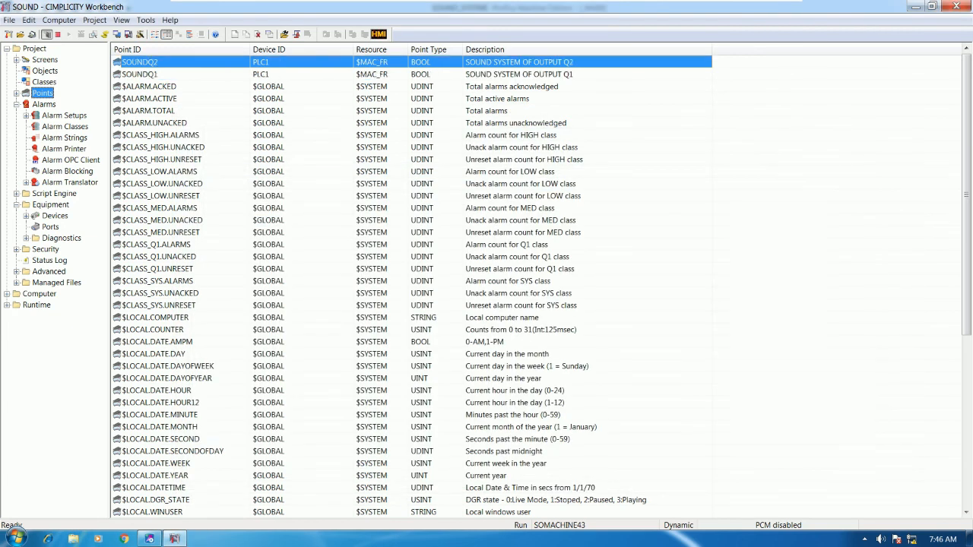
right_click(314, 342)
left_click(350, 496)
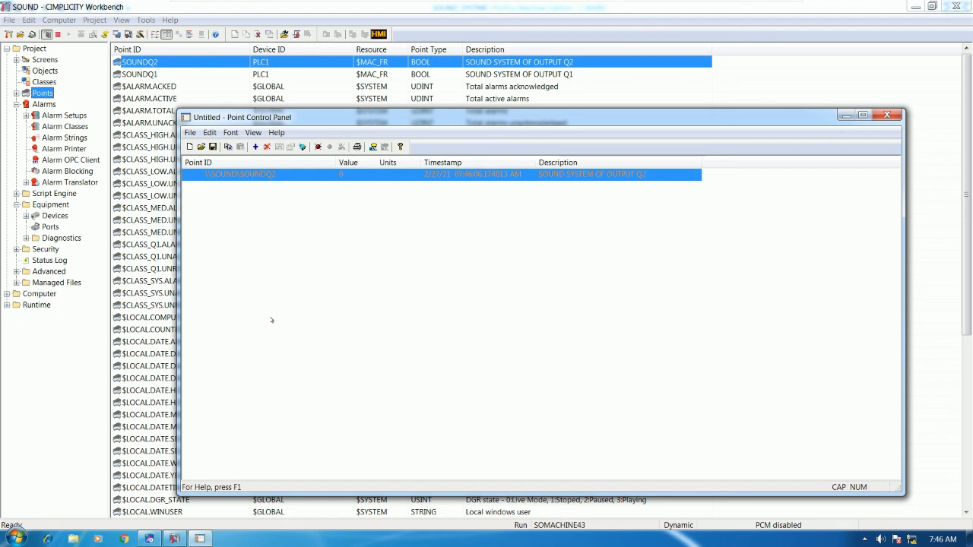
left_click(150, 538)
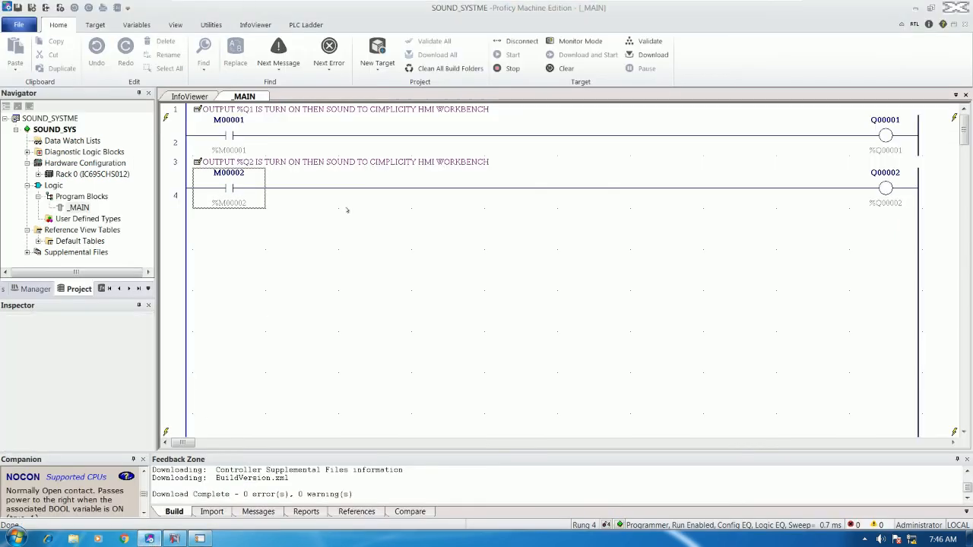
left_click(228, 188)
Force contacts M00001 and M00002 on with Shift+F12 to energise Q00001 and Q00002.
left_click(252, 218)
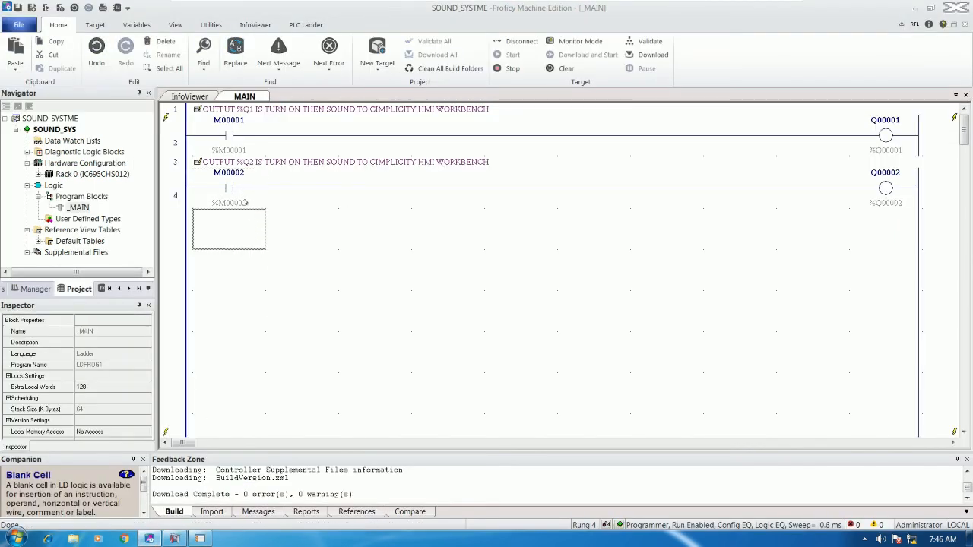
left_click(240, 191)
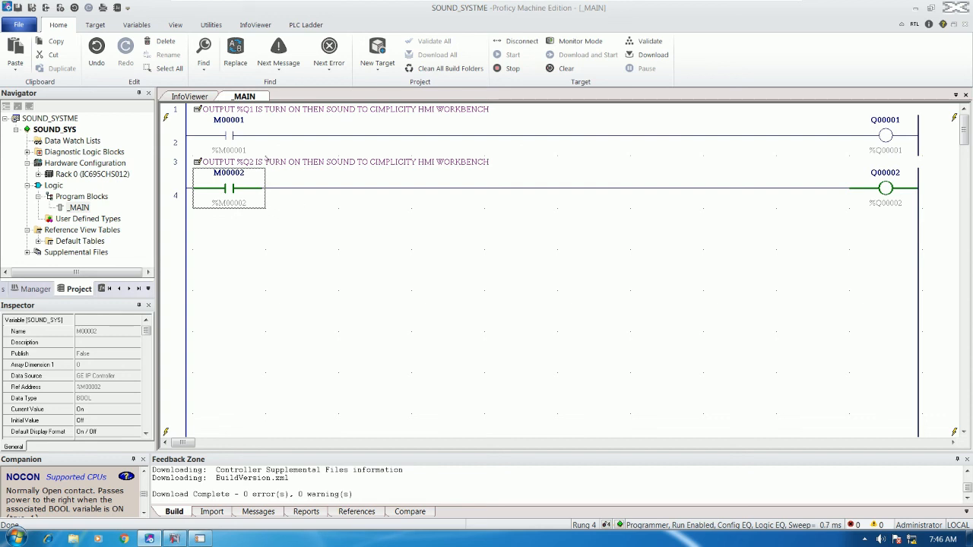
double_click(236, 144)
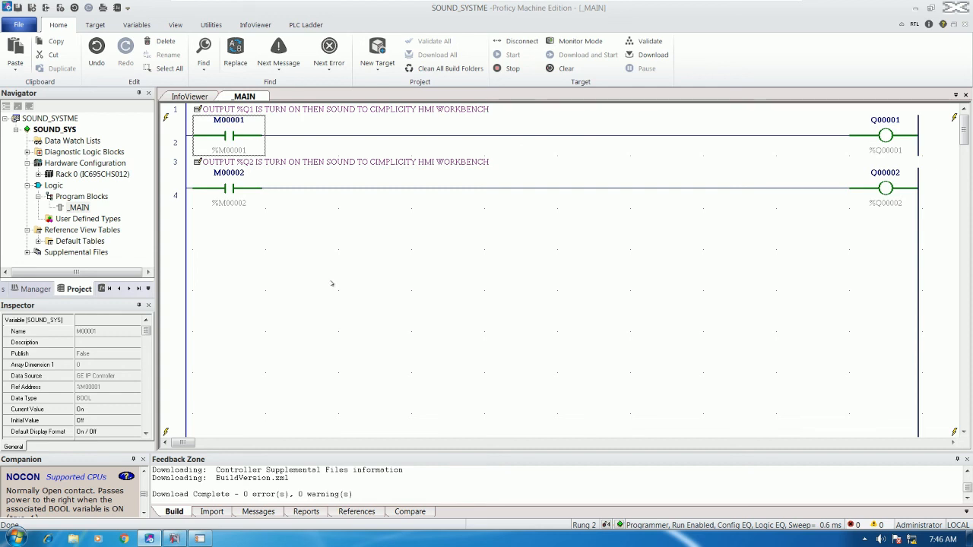
double_click(242, 201)
left_click(253, 141)
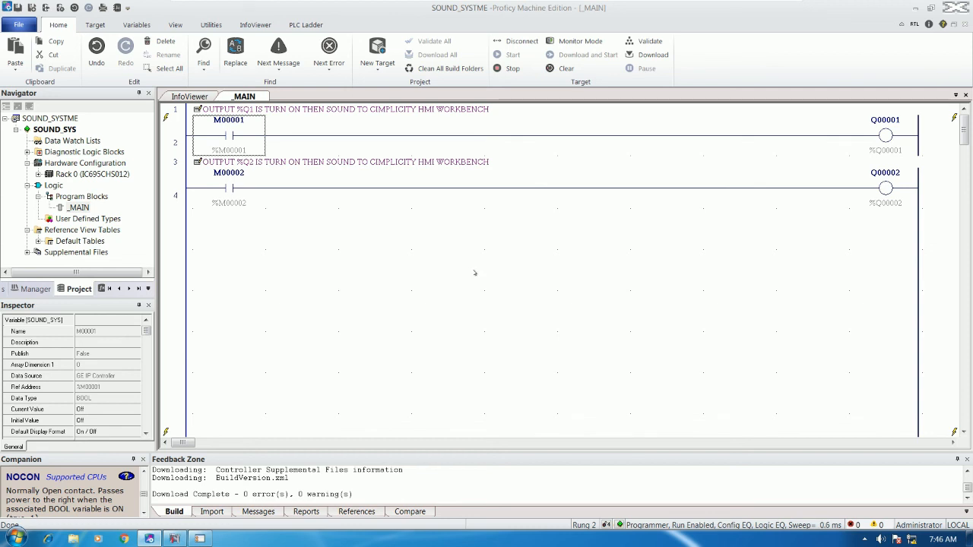
key("shift+F12")
left_click(262, 203)
key("shift+F12")
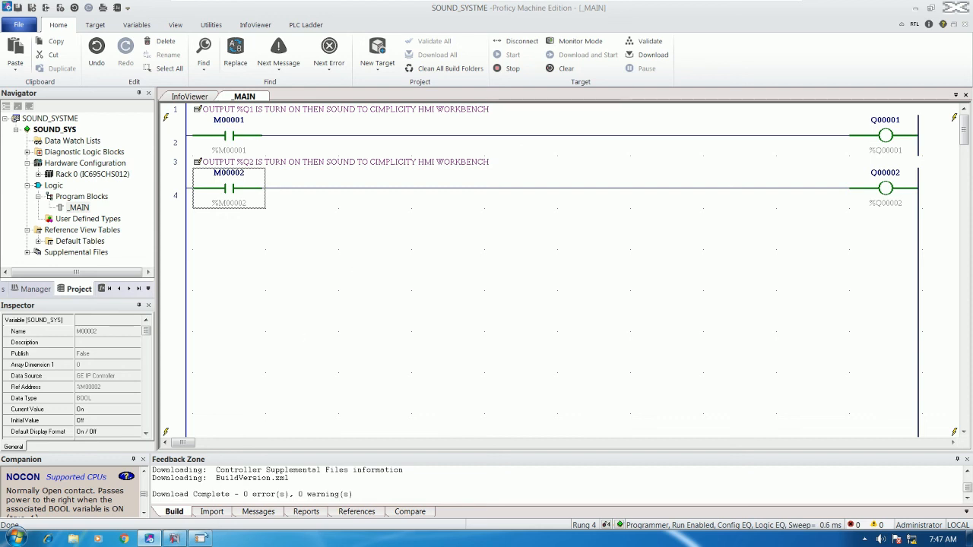
Move SOUNDQ2's control panel, now reading 1, off the rungs and restore the Workbench window.
left_click(203, 538)
left_click_drag(455, 124, 461, 229)
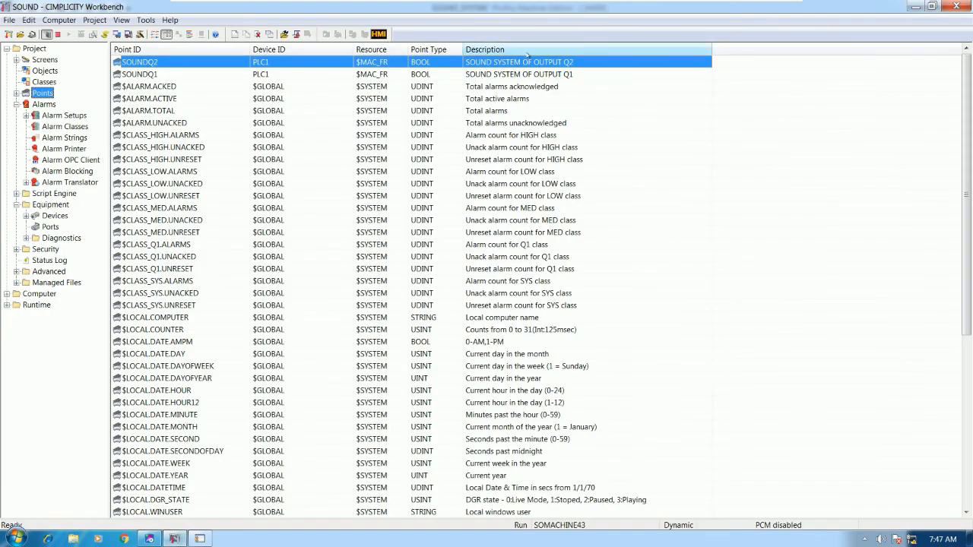
left_click(932, 6)
Move the Workbench aside and select contact M00001 in the _MAIN ladder.
left_click_drag(572, 140, 627, 228)
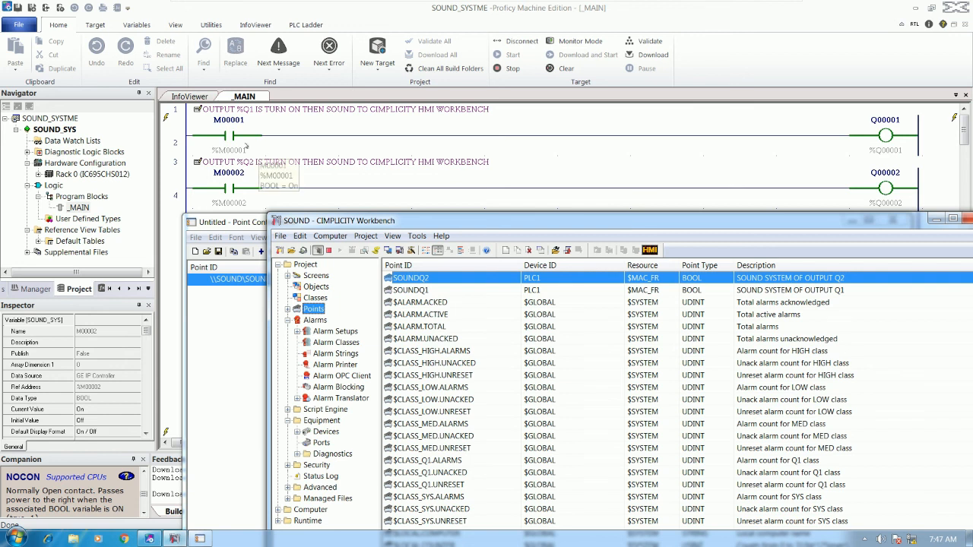
left_click(263, 183)
left_click(233, 137)
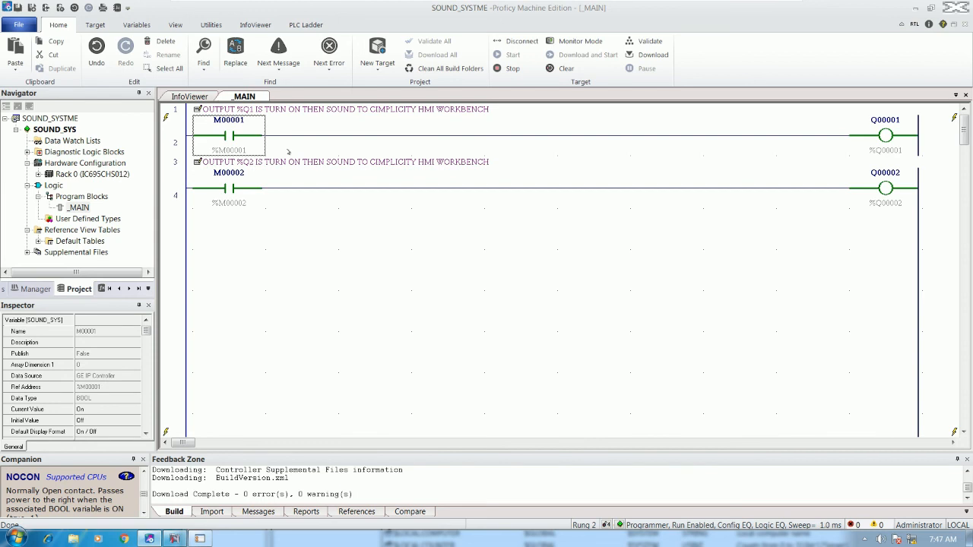
left_click(281, 138)
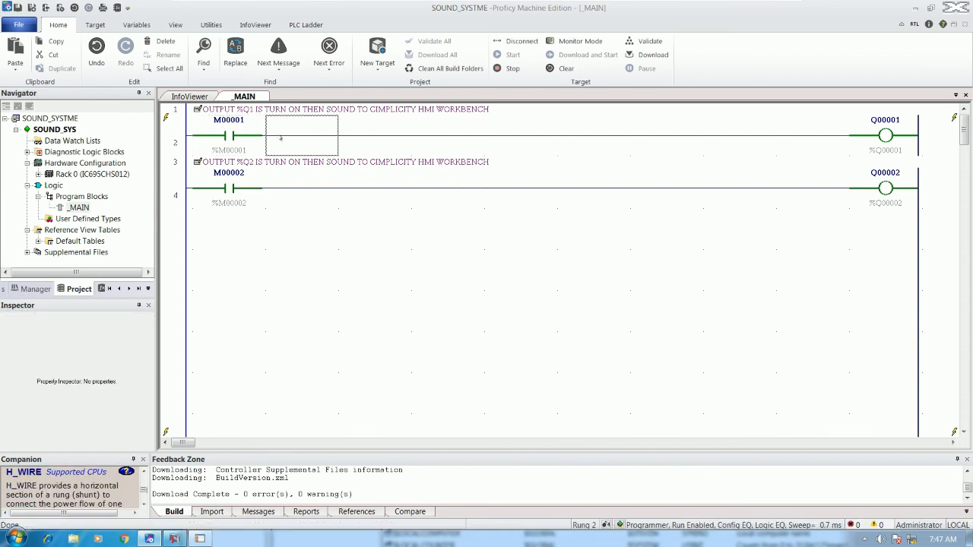
left_click(232, 137)
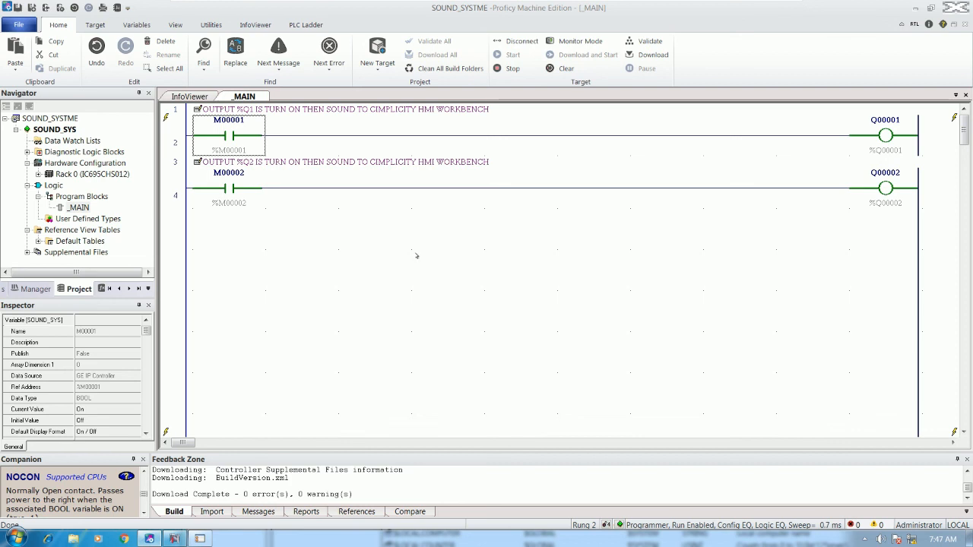
key("F12")
key("Down")
key("Down")
key("F12")
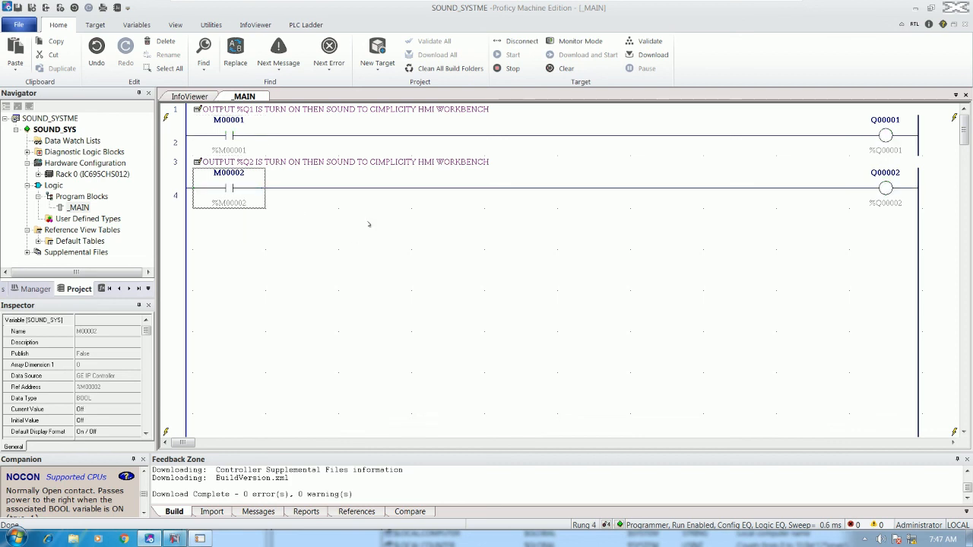
left_click(372, 190)
left_click(304, 188)
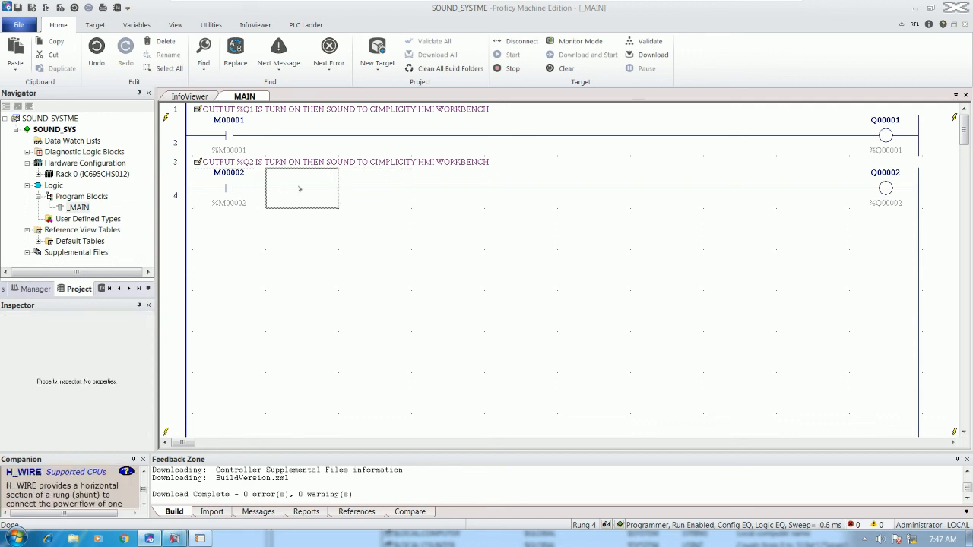
left_click(241, 139)
key("F12")
key("Down")
key("Down")
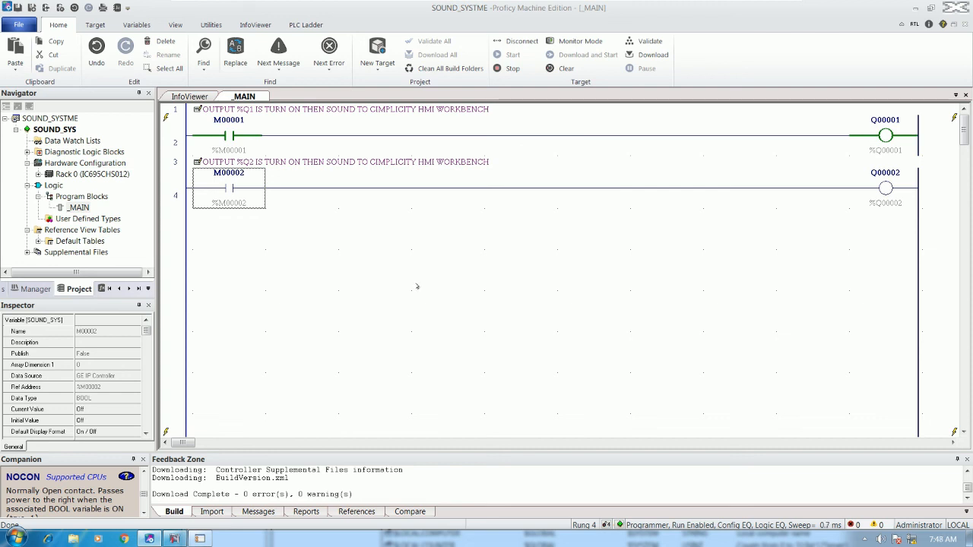
key("F12")
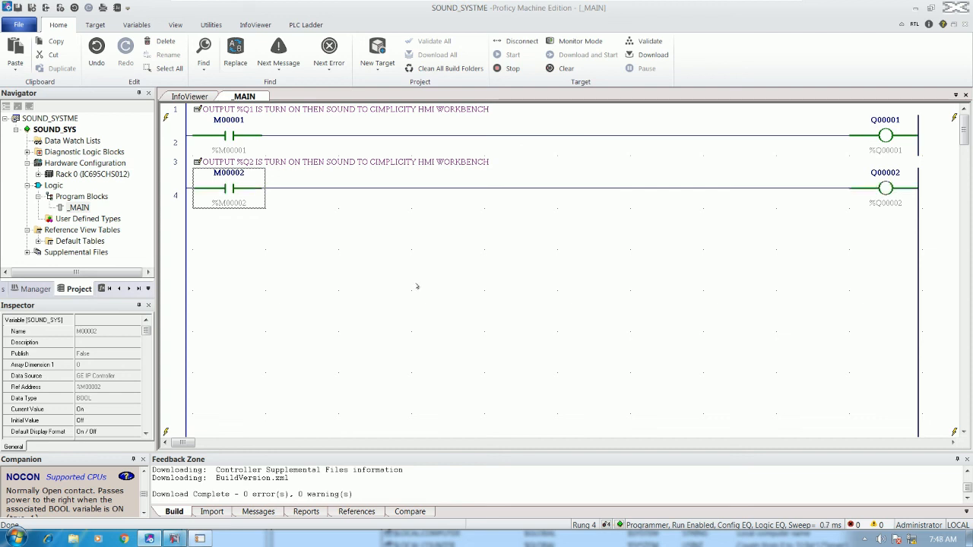